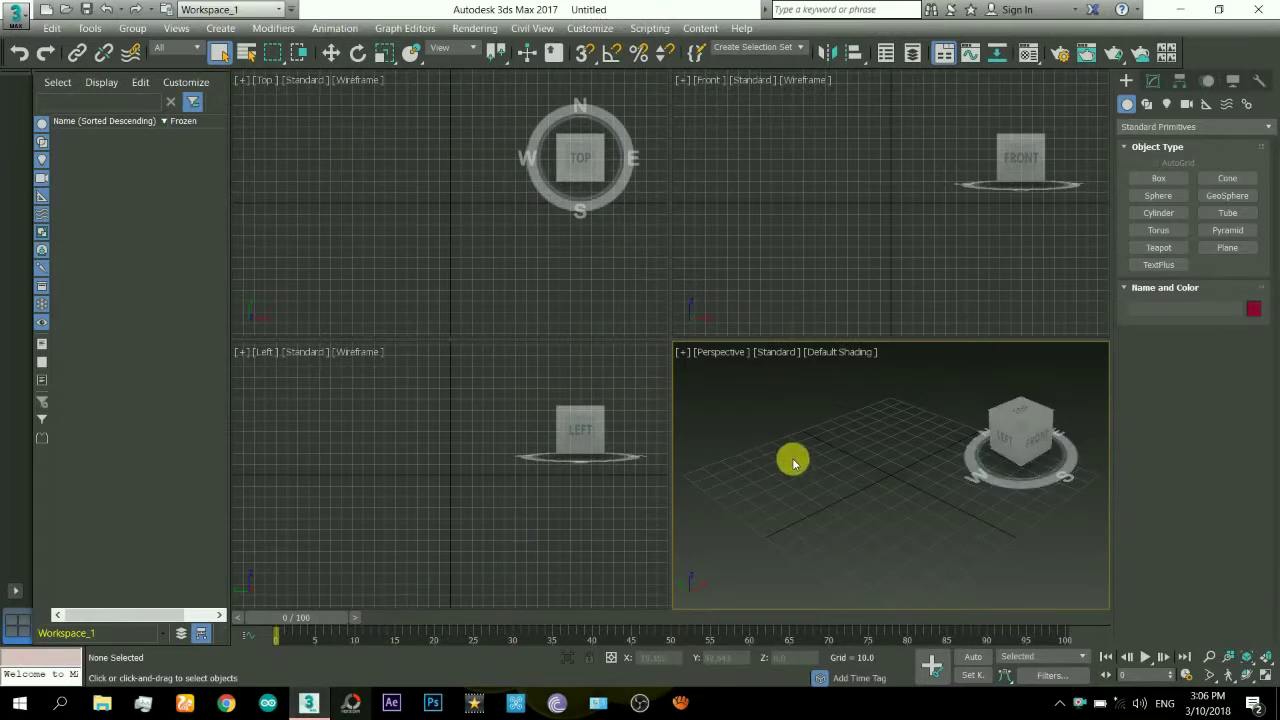
# - Maximize the Perspective viewport and draw a wide, thin Box001 slab on the grid
pyautogui.click(1266, 684)
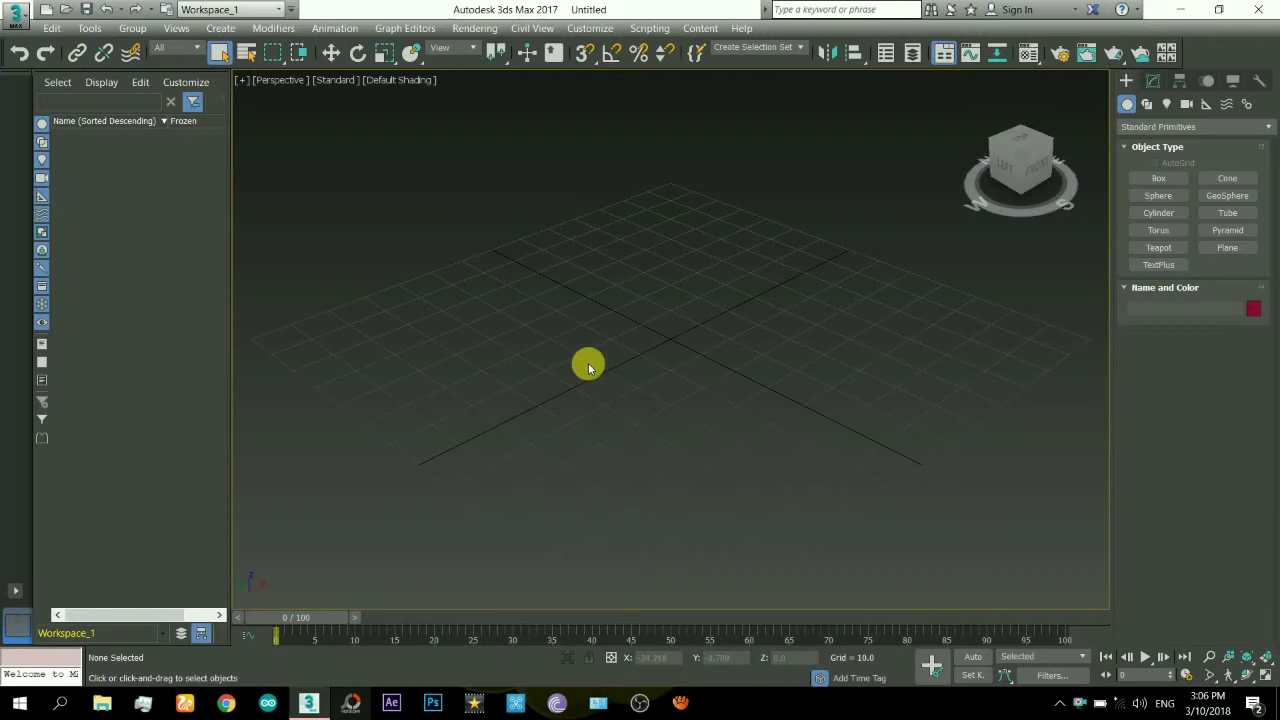
pyautogui.moveTo(623, 371)
pyautogui.mouseDown(button='middle')
pyautogui.moveTo(654, 377)
pyautogui.moveTo(630, 374)
pyautogui.mouseUp(button='middle')
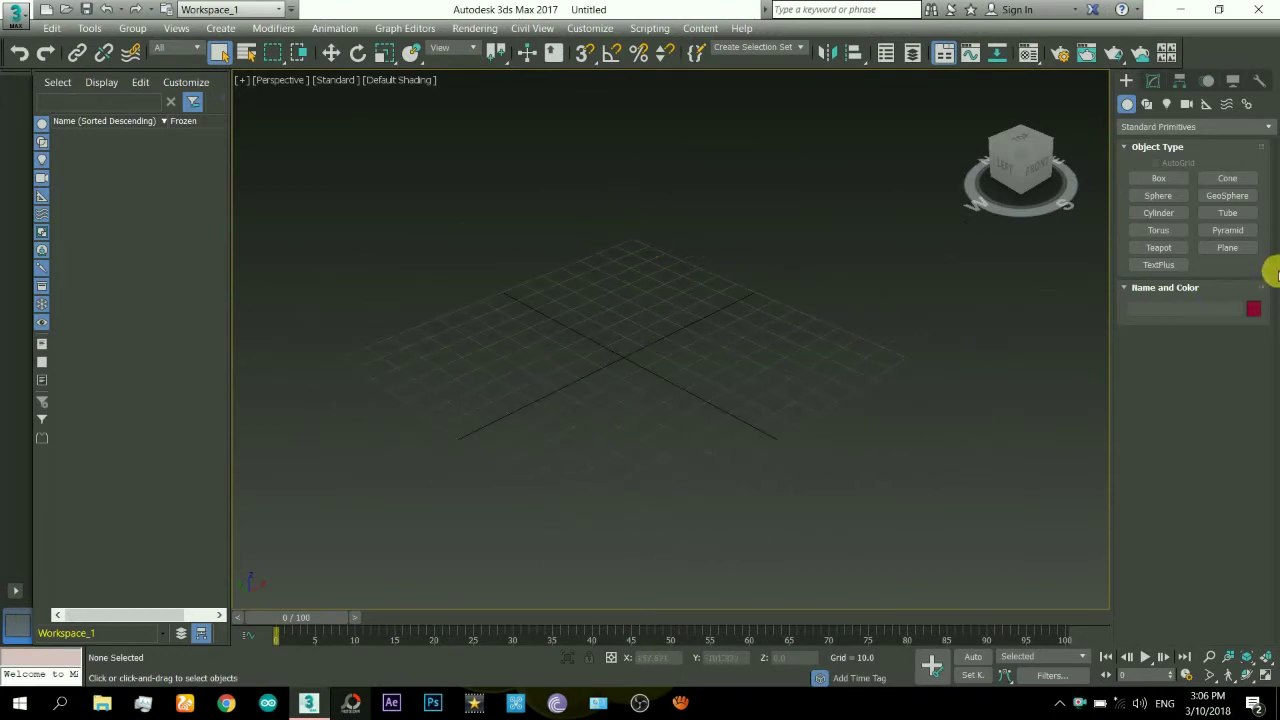
pyautogui.click(1170, 180)
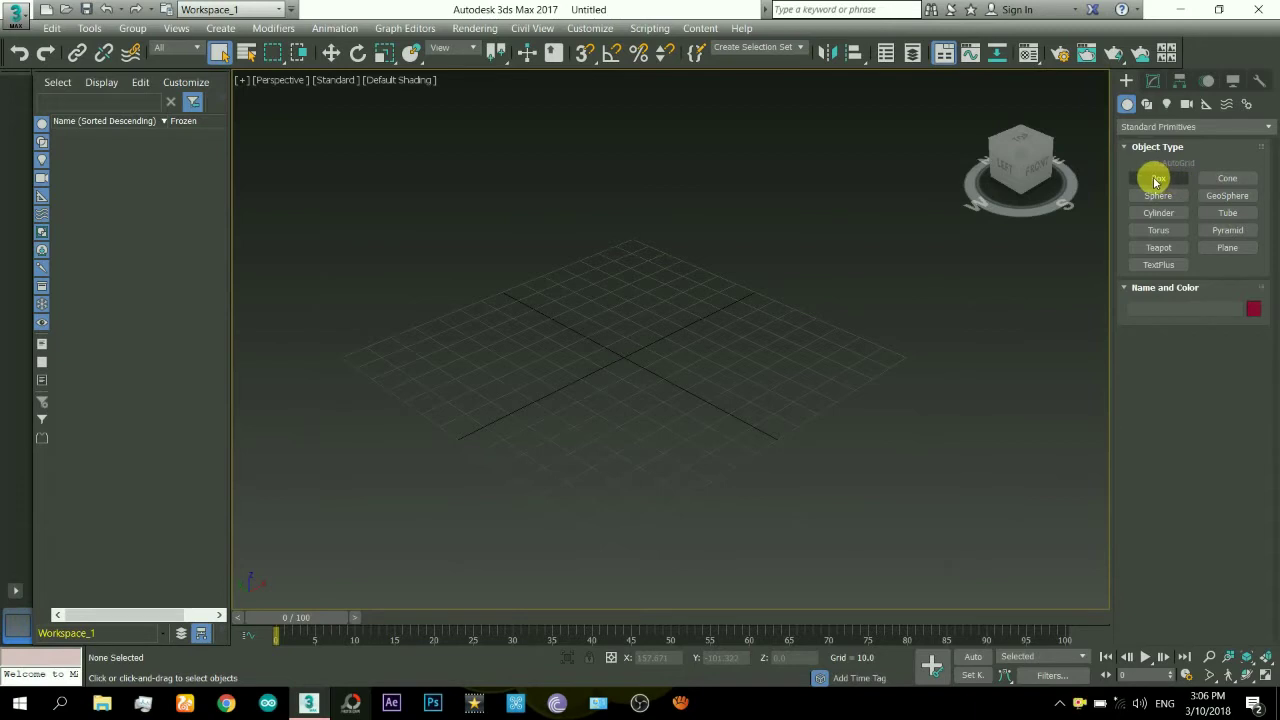
pyautogui.click(1157, 180)
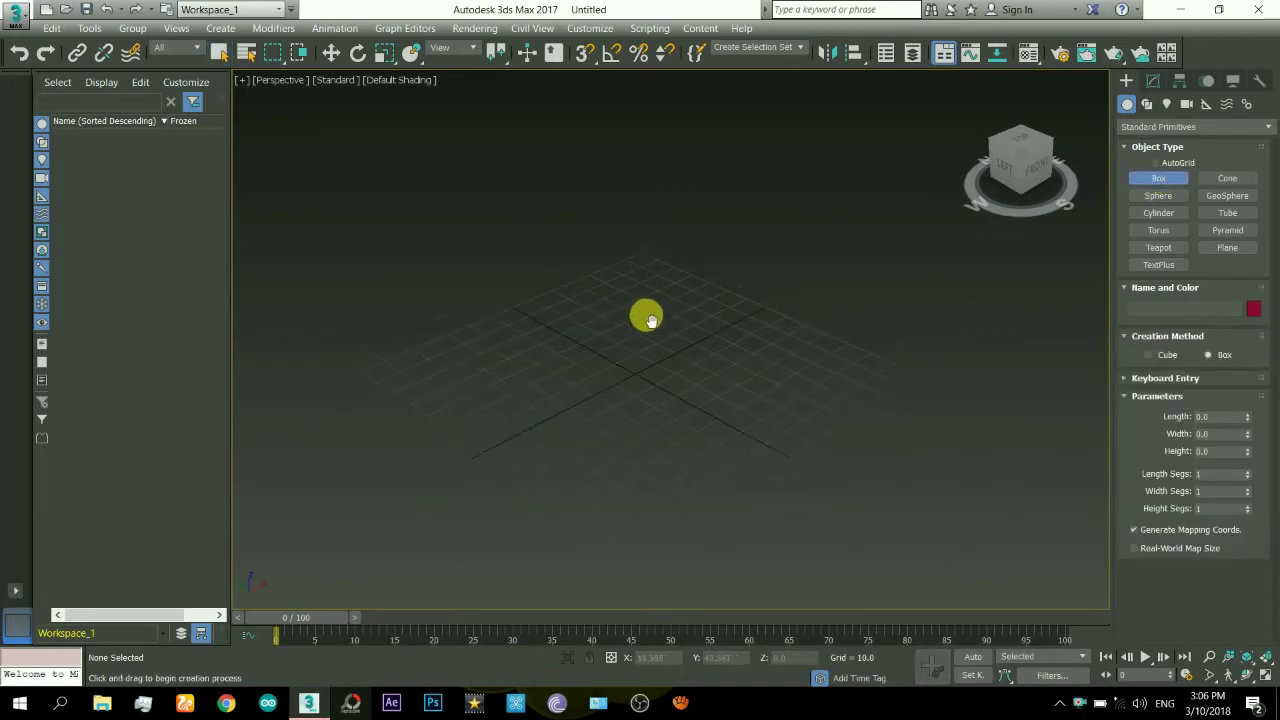
pyautogui.moveTo(625, 236); pyautogui.dragTo(640, 597)
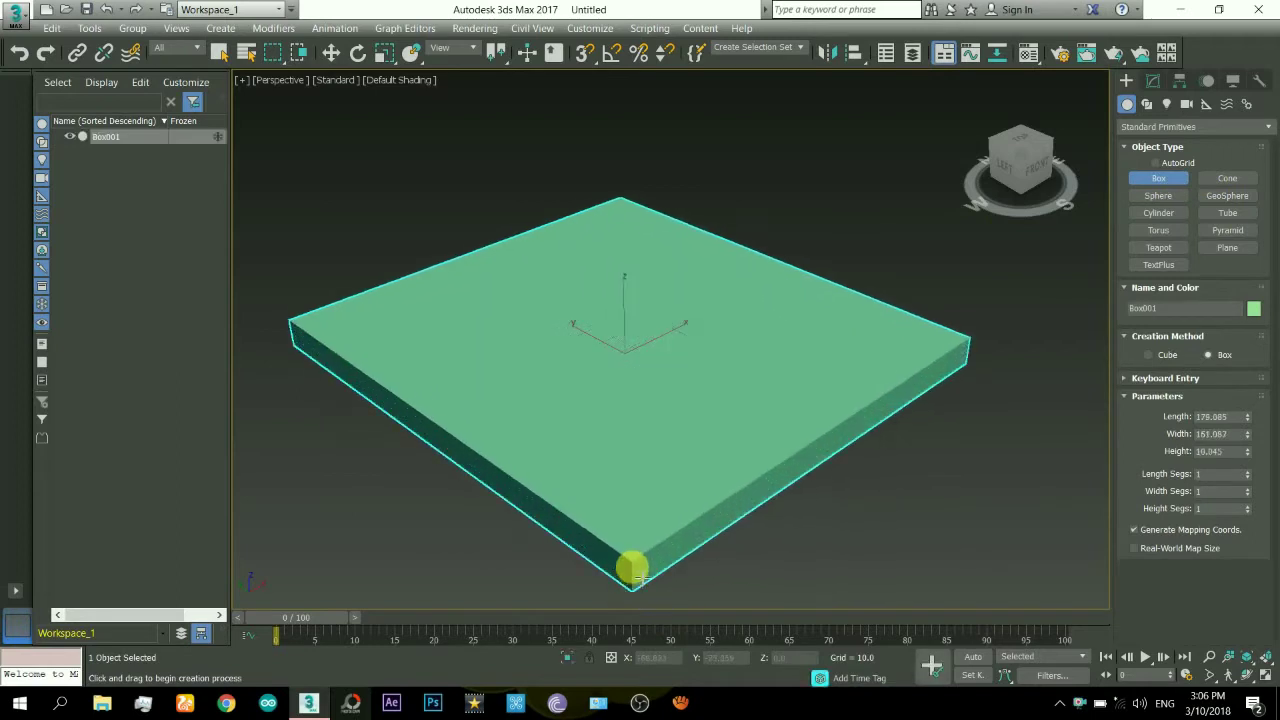
pyautogui.click(620, 362)
pyautogui.rightClick(620, 362)
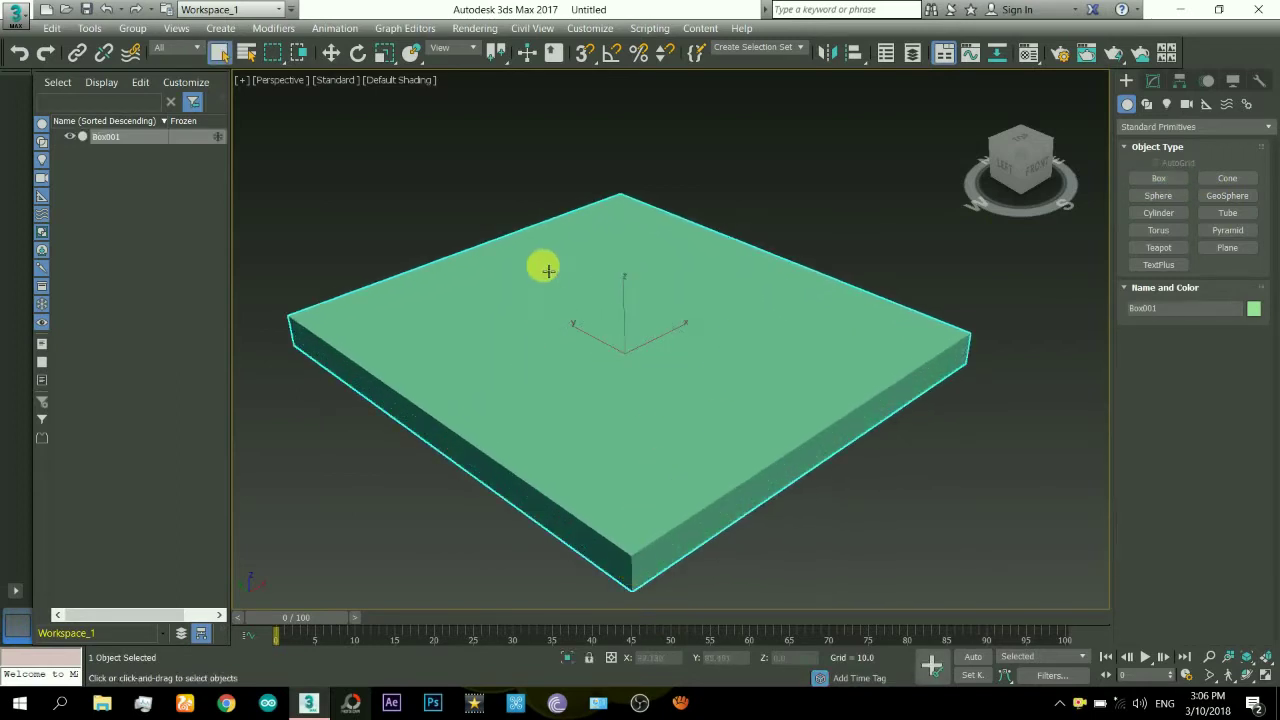
# - Switch to the Move transform from the box's quad menu
pyautogui.rightClick(548, 271)
pyautogui.click(591, 286)
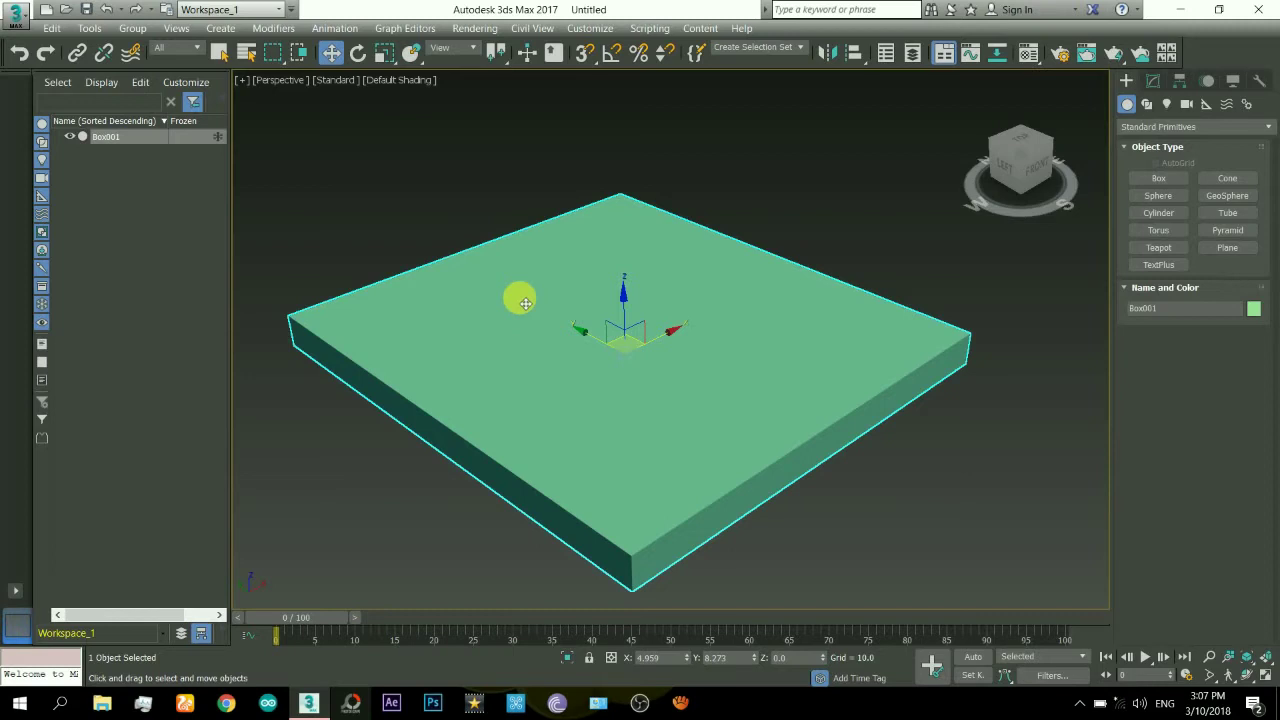
pyautogui.scroll(-4, 583, 298)
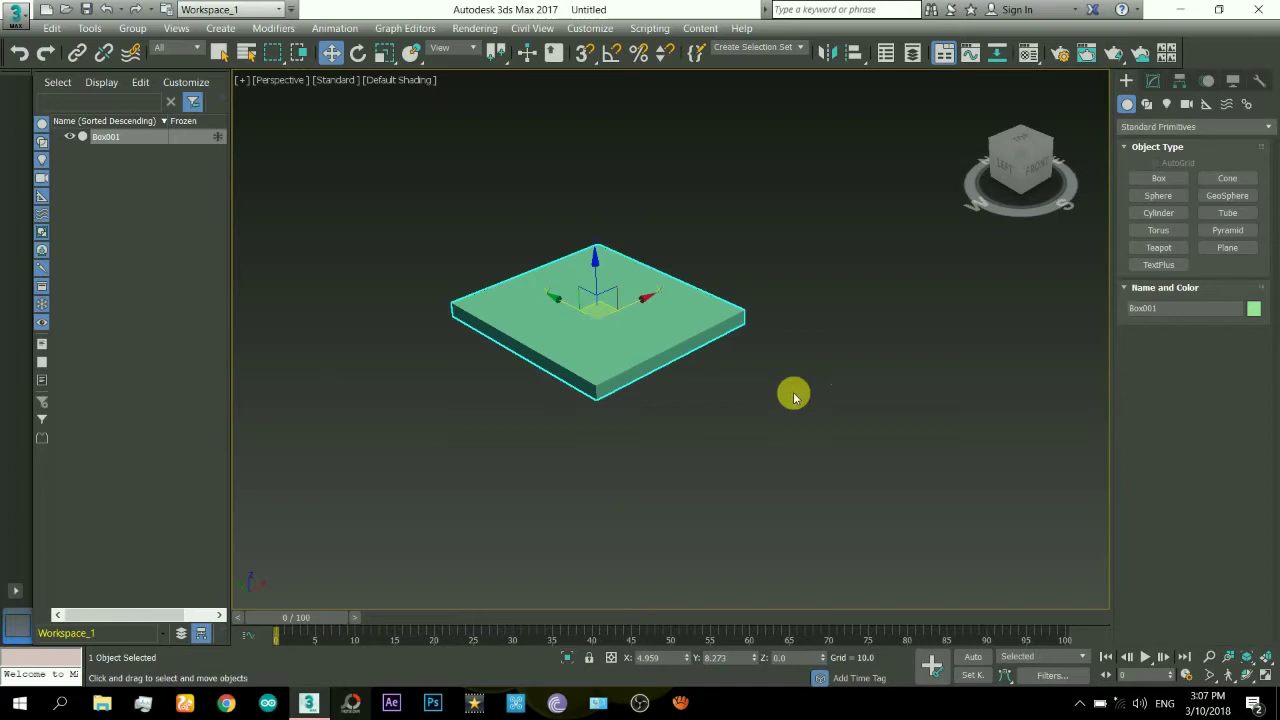
# - Draw a large Plane001 around the box and orbit to a side view
pyautogui.click(1227, 247)
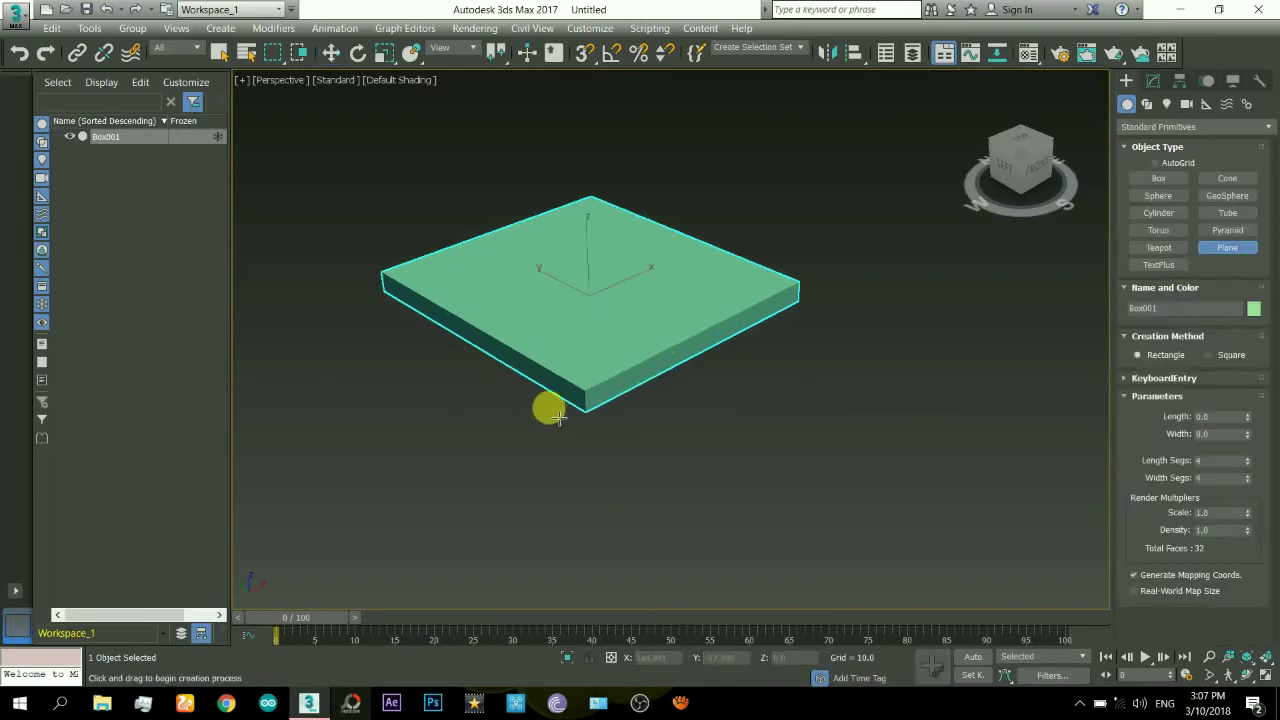
pyautogui.moveTo(557, 531); pyautogui.dragTo(594, 163)
pyautogui.rightClick(589, 171)
pyautogui.click(1246, 675)
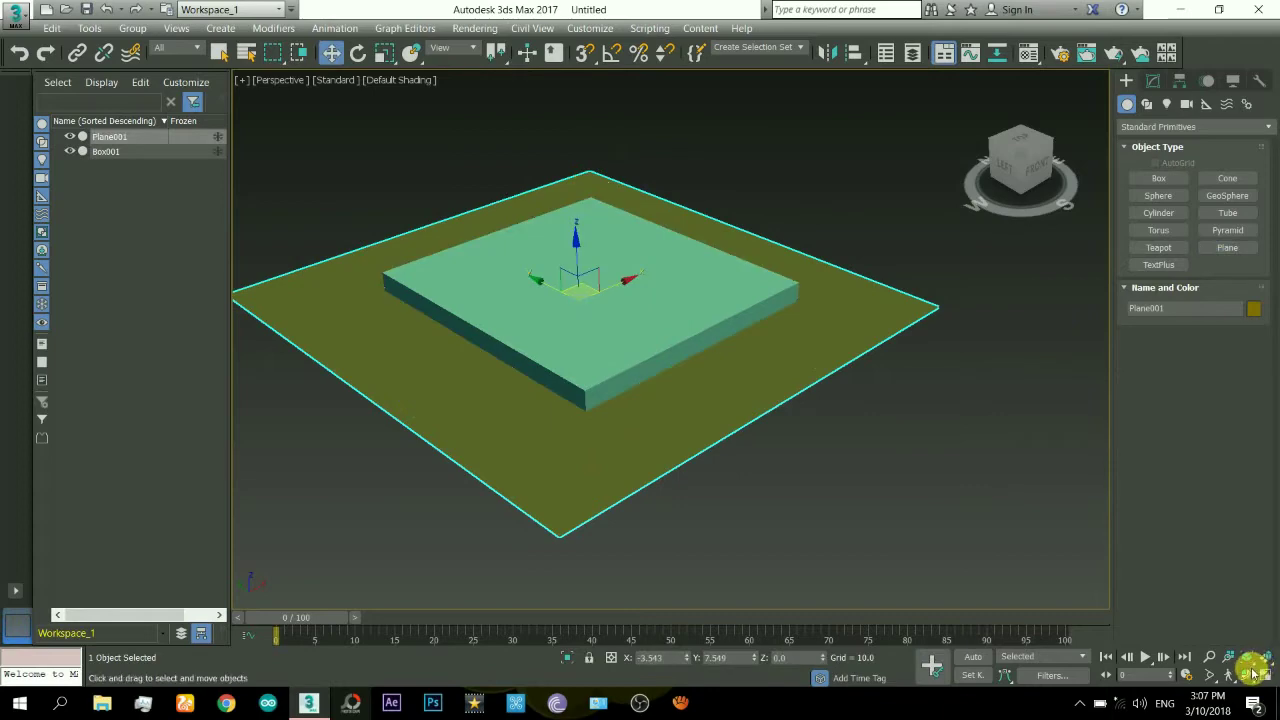
pyautogui.moveTo(629, 357); pyautogui.dragTo(597, 337)
# - In the Front view, select Box001 and raise it slightly above the plane
pyautogui.press('f')
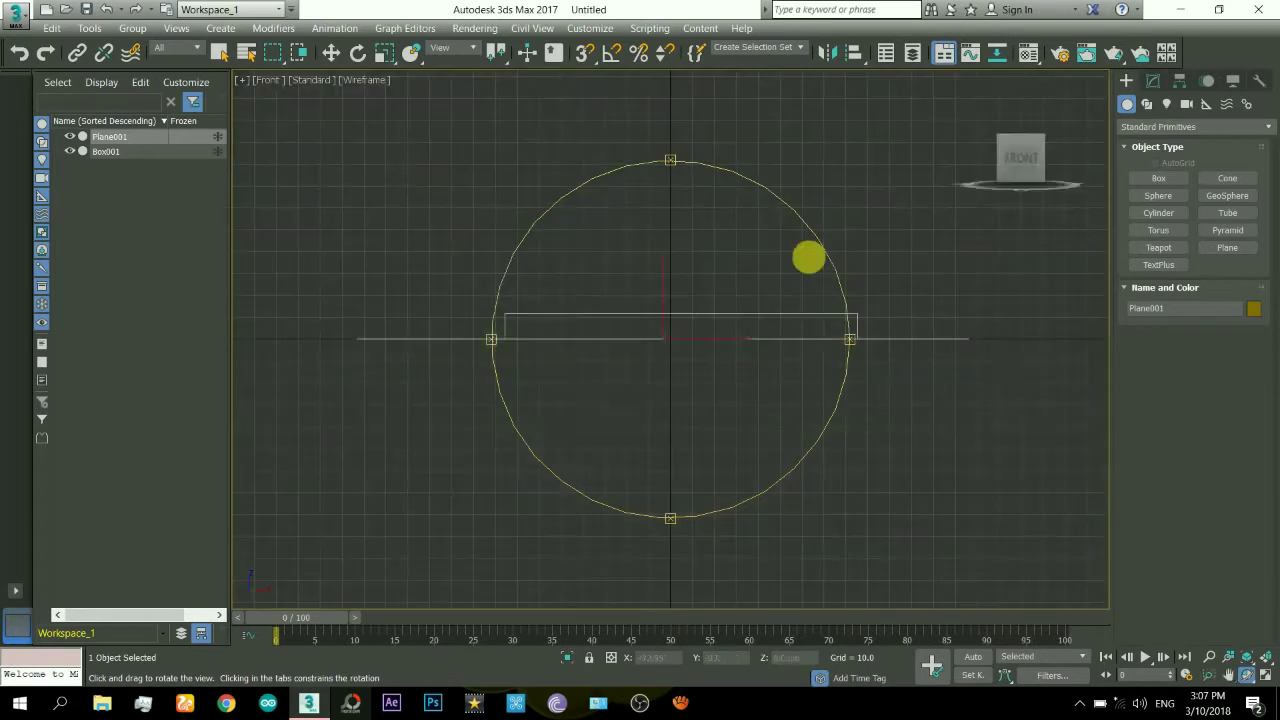
pyautogui.press('w')
pyautogui.click(647, 315)
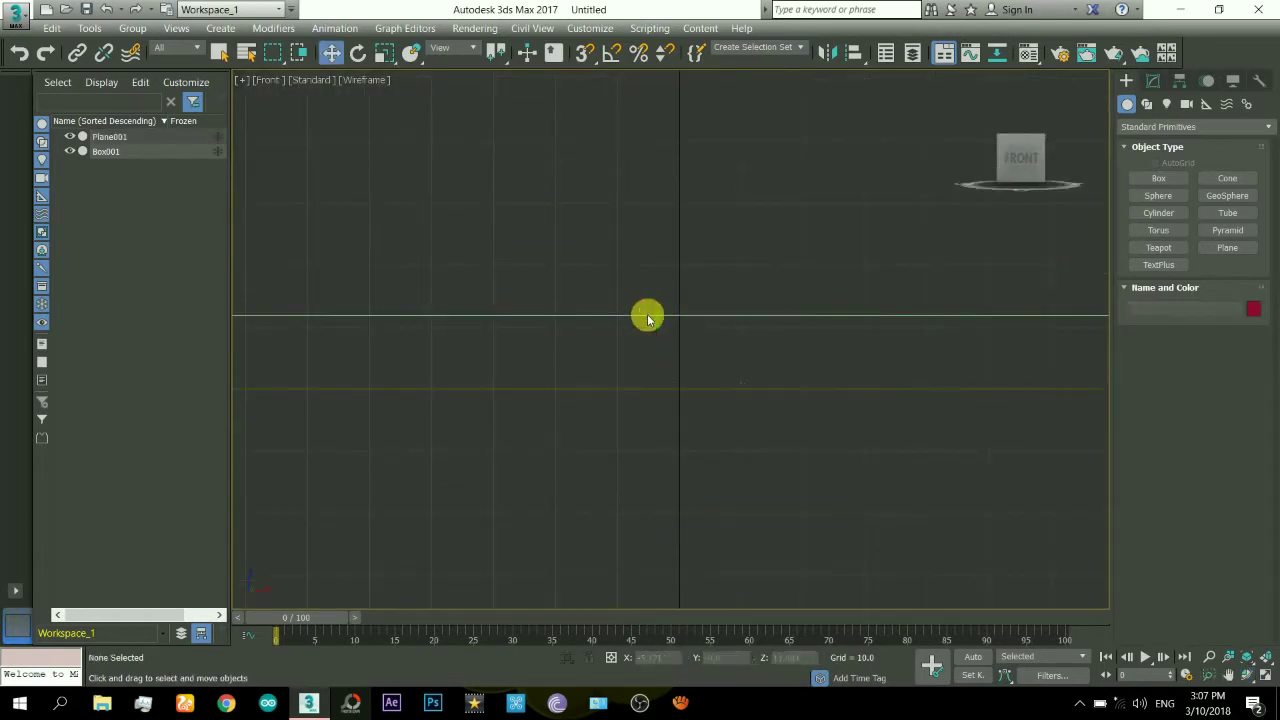
pyautogui.click(655, 332)
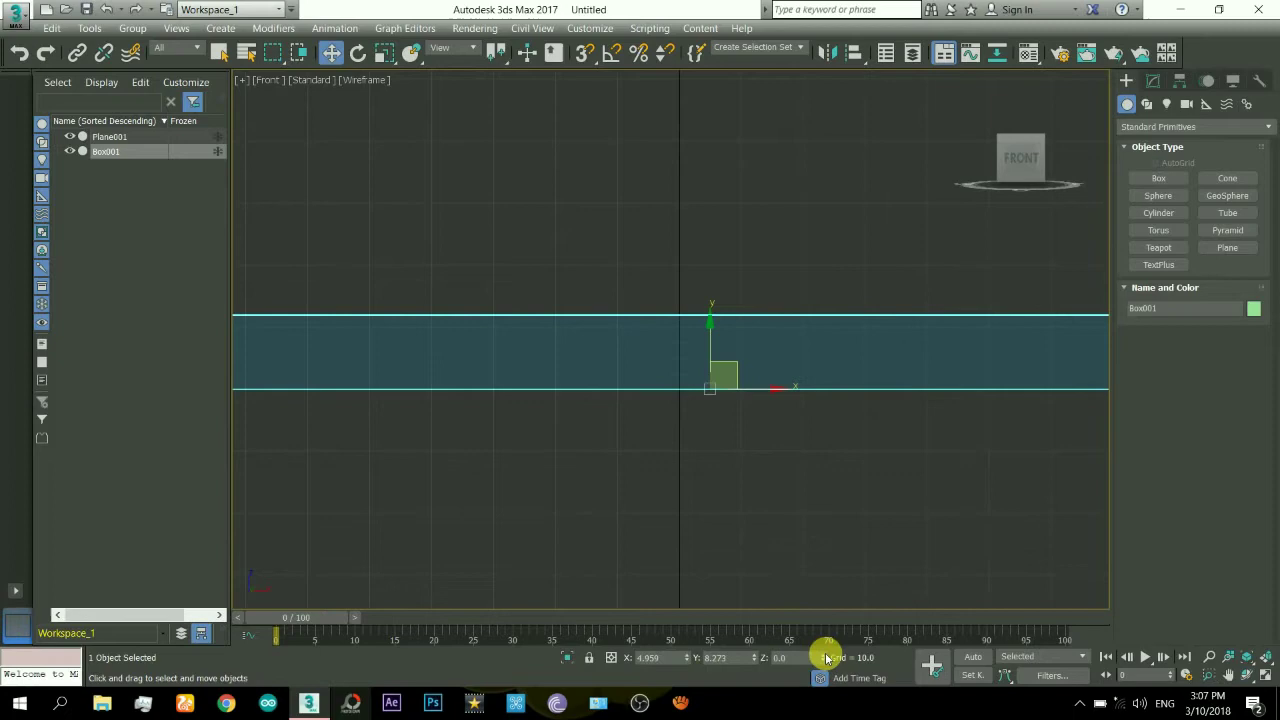
pyautogui.moveTo(826, 657); pyautogui.dragTo(826, 657)
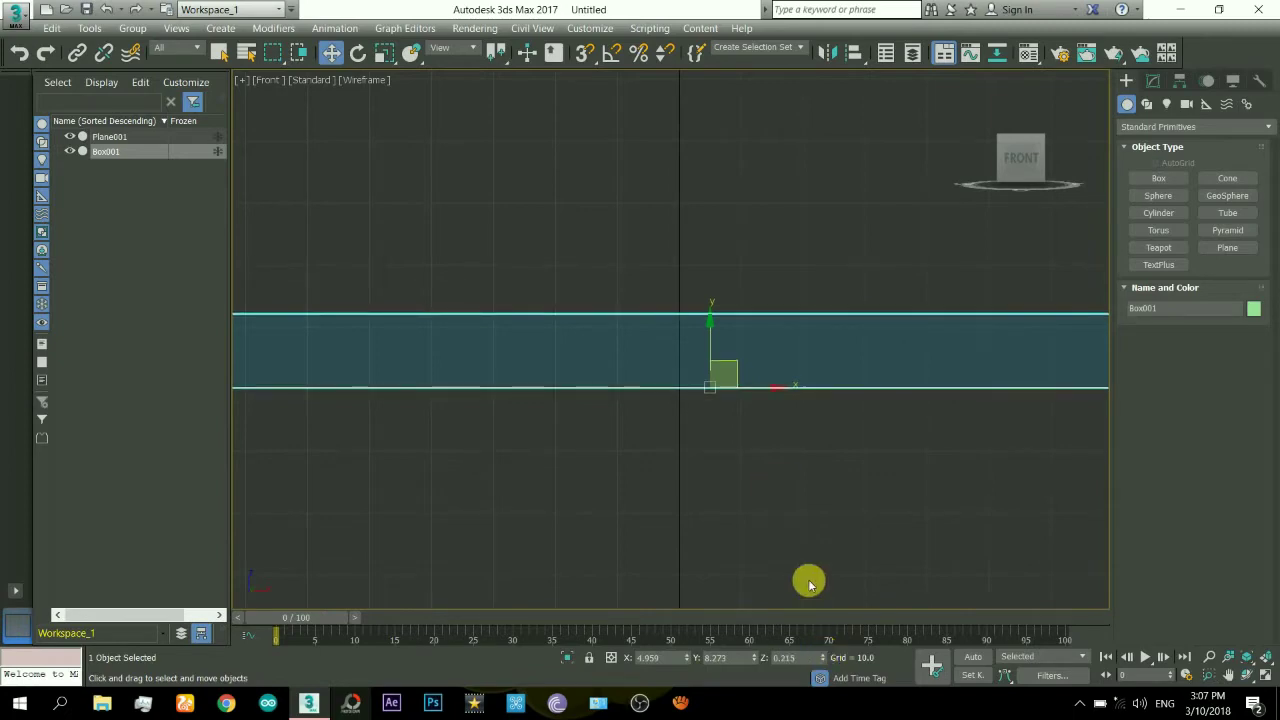
# - Orbit to an angled shaded view looking down on the slab
pyautogui.click(1246, 674)
pyautogui.moveTo(800, 451); pyautogui.dragTo(786, 389)
pyautogui.press('F3')
pyautogui.moveTo(737, 351)
pyautogui.mouseDown()
pyautogui.moveTo(723, 354)
pyautogui.moveTo(777, 366)
pyautogui.moveTo(749, 391)
pyautogui.mouseUp()
pyautogui.press('w')
pyautogui.click(740, 212)
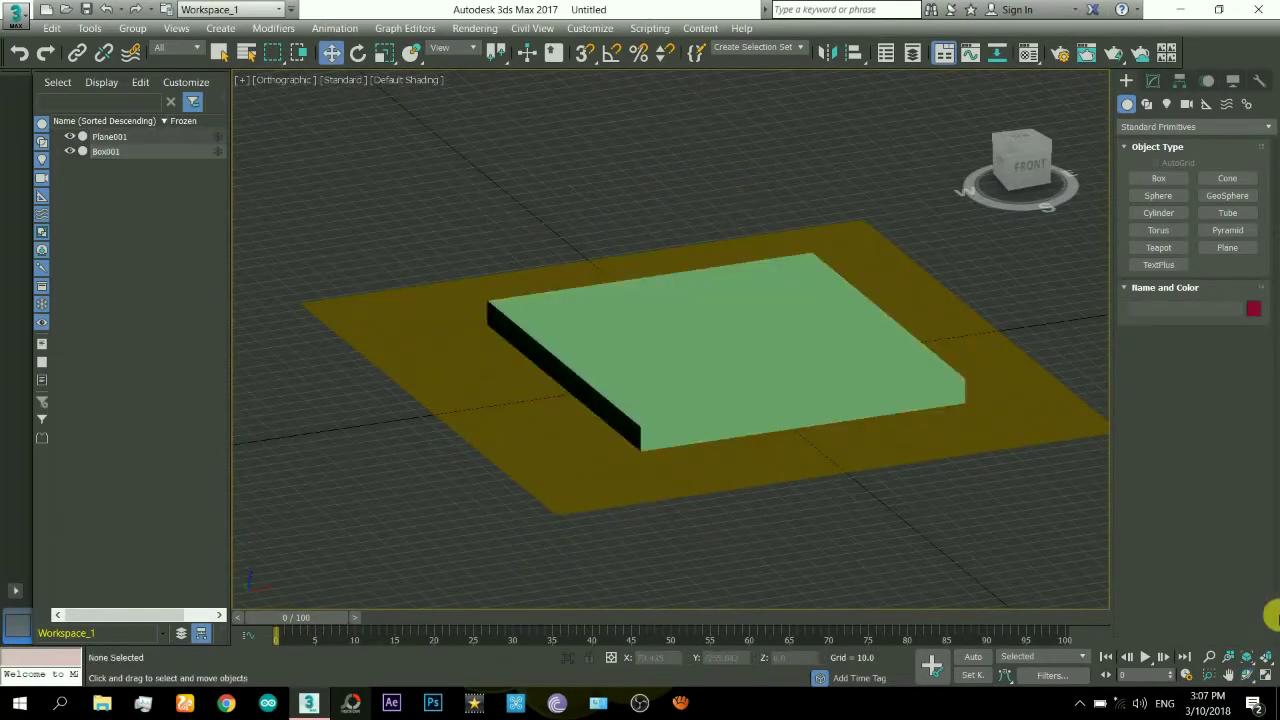
pyautogui.click(1246, 675)
pyautogui.moveTo(662, 443)
pyautogui.mouseDown()
pyautogui.moveTo(657, 363)
pyautogui.moveTo(672, 369)
pyautogui.moveTo(675, 448)
pyautogui.mouseUp()
pyautogui.rightClick(680, 344)
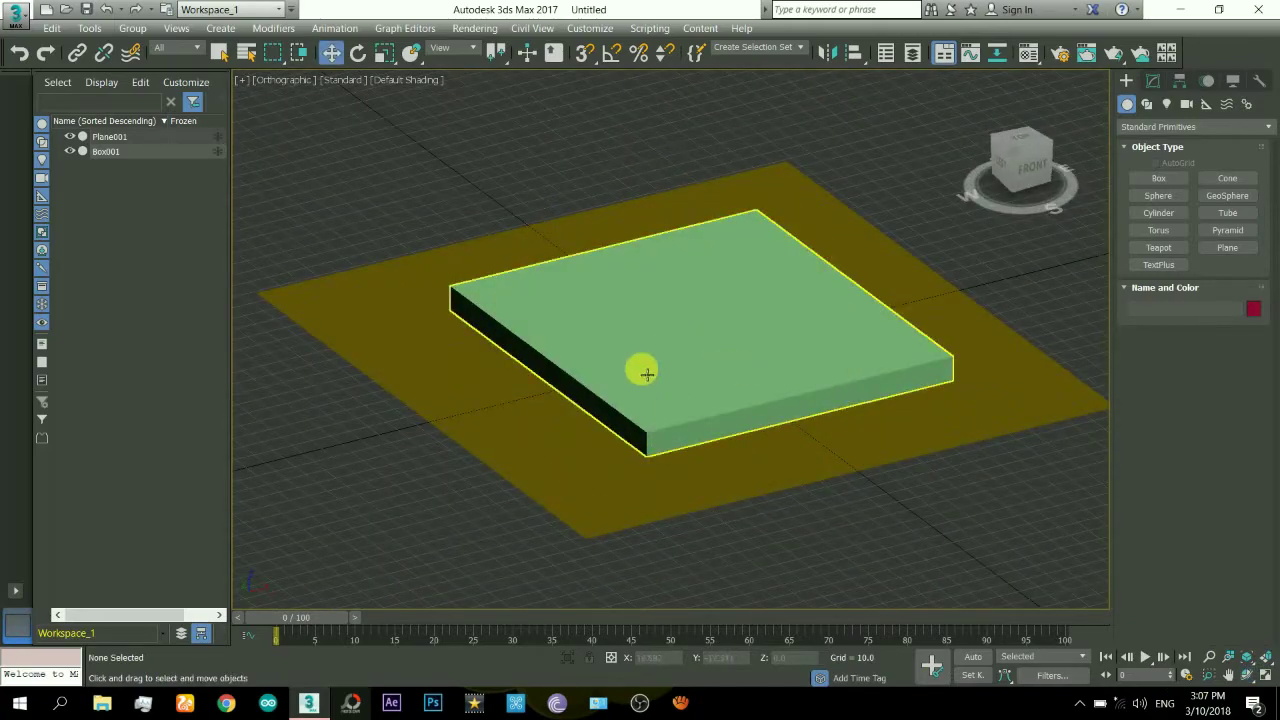
pyautogui.scroll(3, 700, 300)
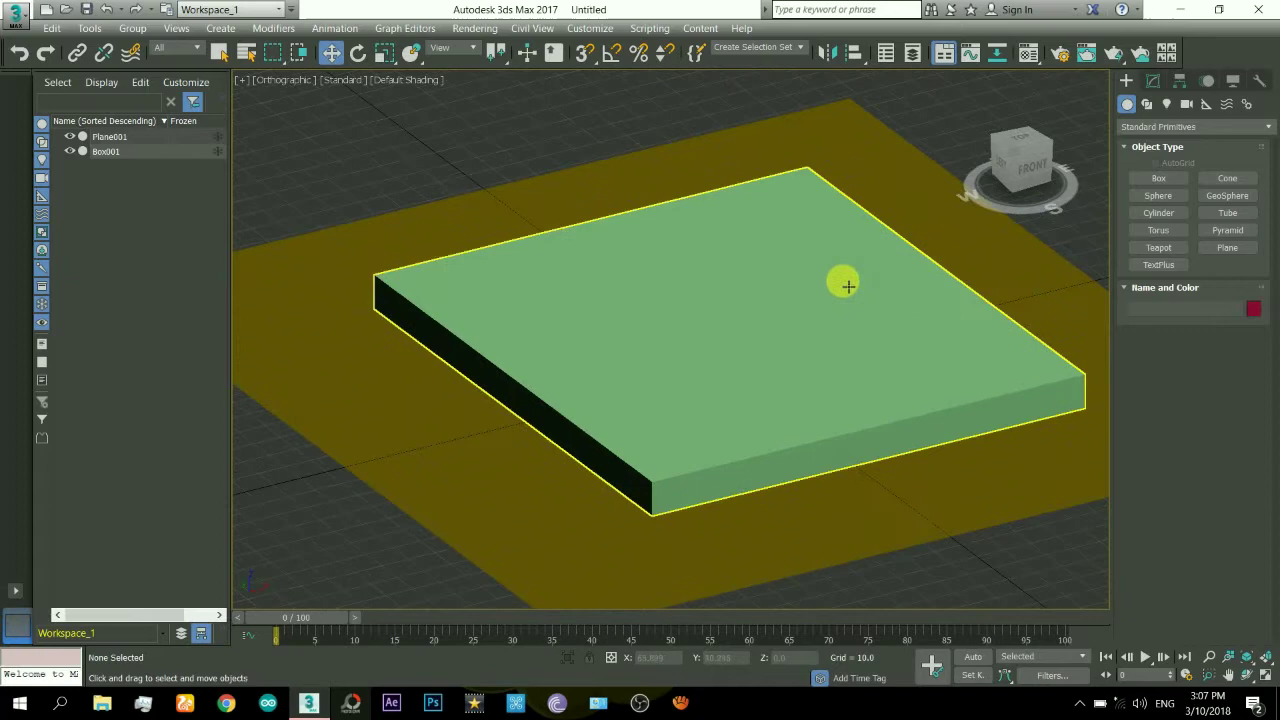
# - Draw a small-based Box002 column on the slab with height 66.729
pyautogui.click(1159, 178)
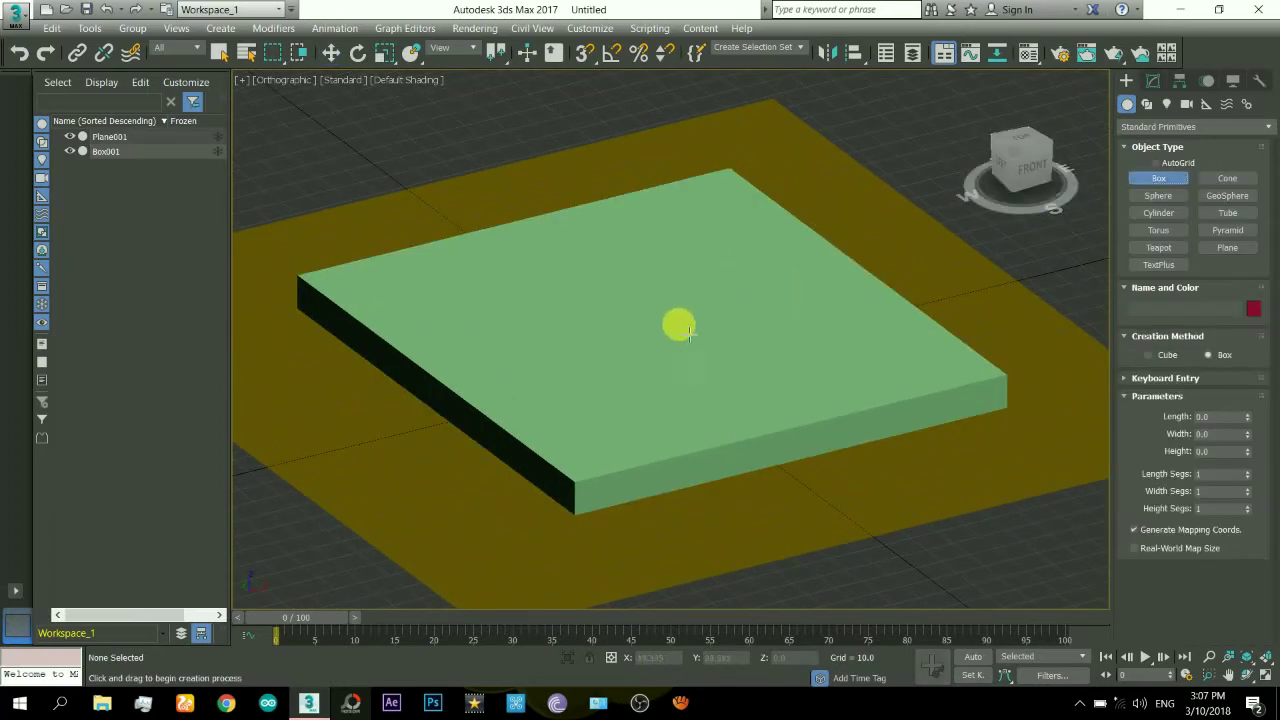
pyautogui.moveTo(668, 300); pyautogui.dragTo(649, 360)
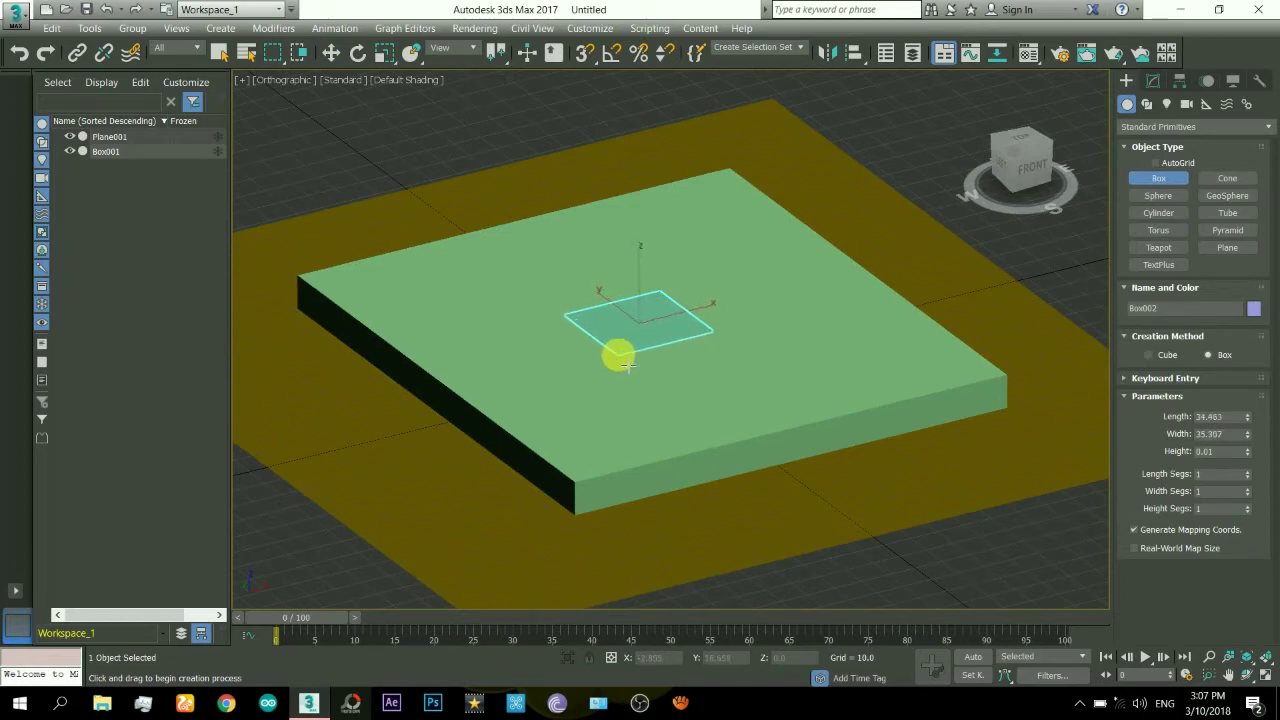
pyautogui.moveTo(627, 366); pyautogui.dragTo(623, 359)
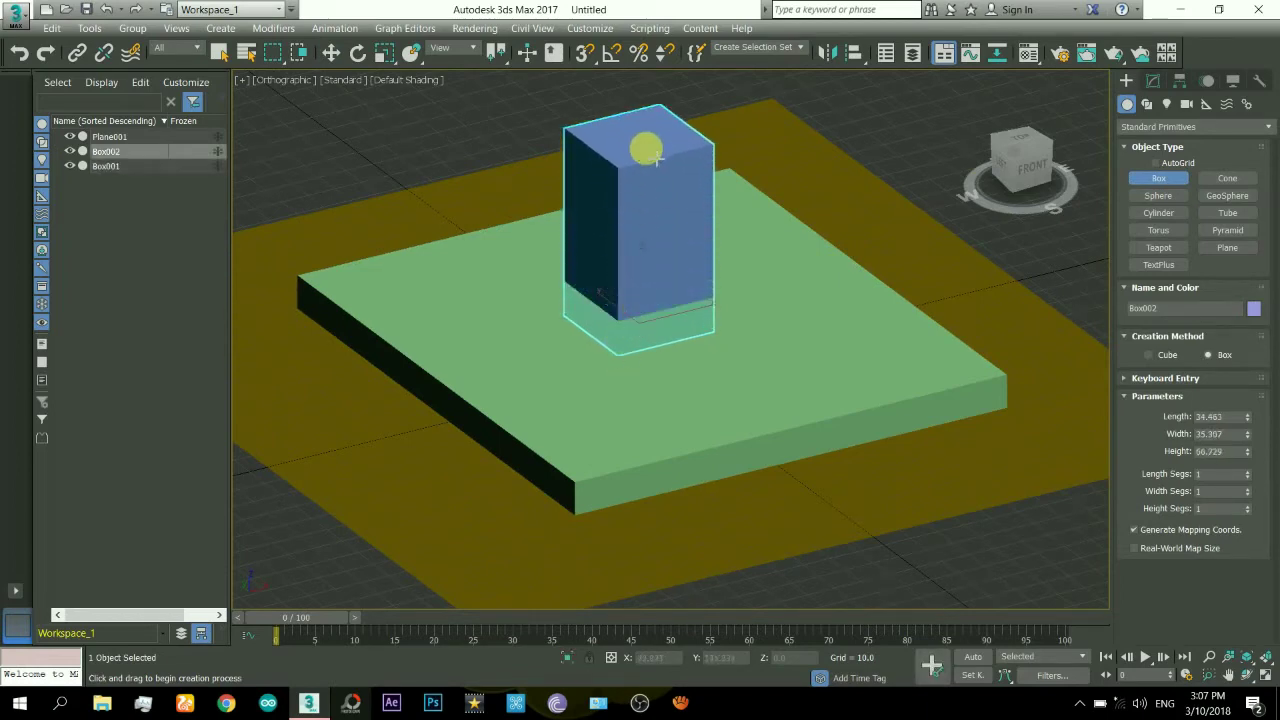
pyautogui.click(646, 150)
pyautogui.rightClick(745, 343)
# - In Top view, move Box002 toward the slab's centre, then orbit to 3D
pyautogui.press('t')
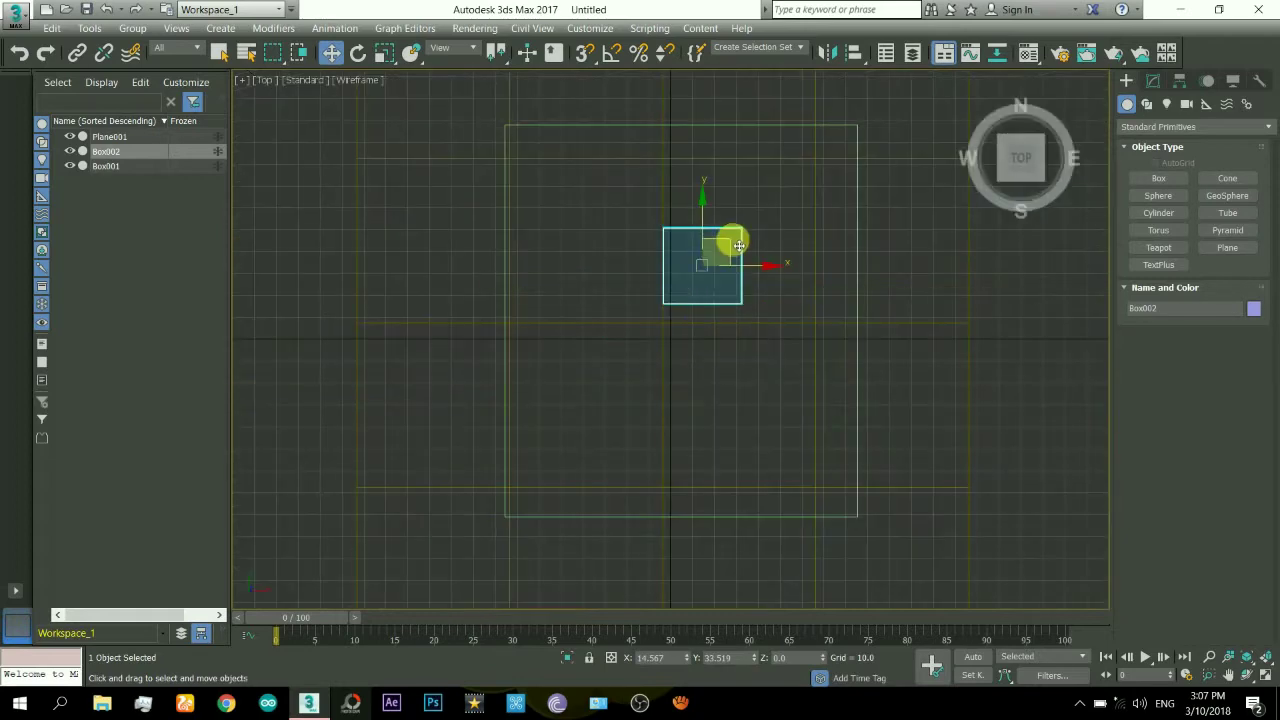
pyautogui.moveTo(731, 240); pyautogui.dragTo(719, 303)
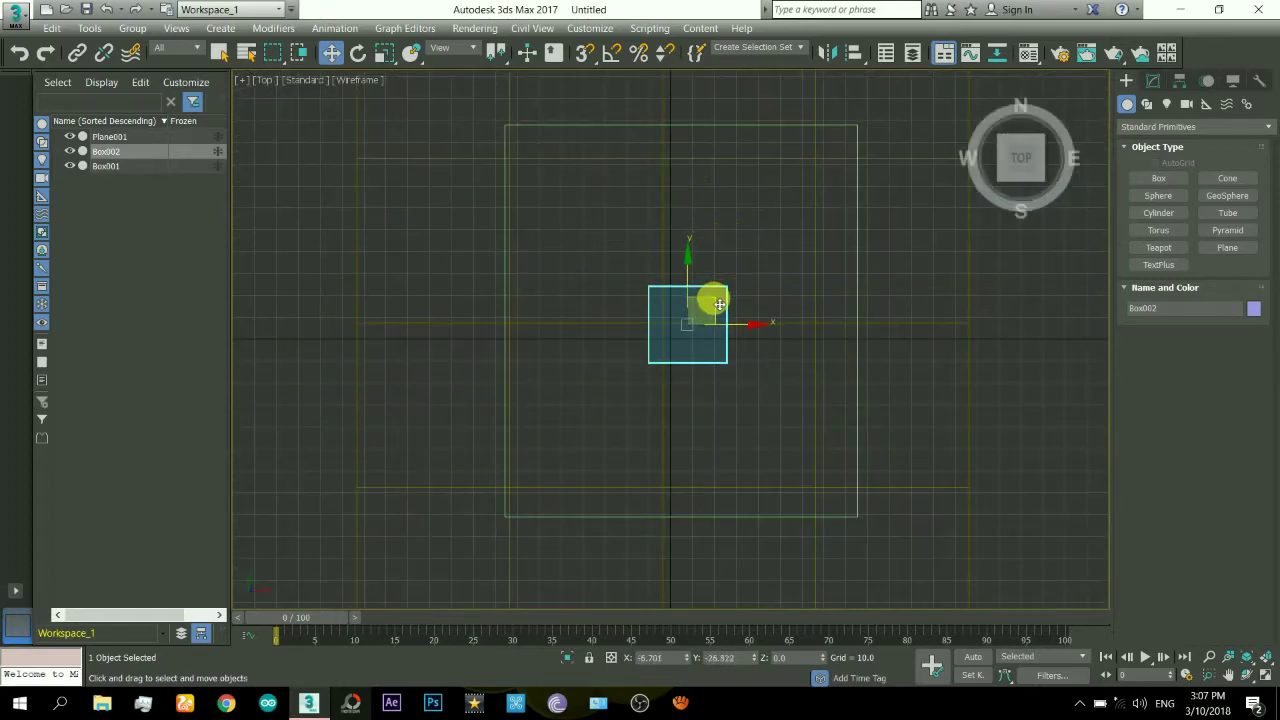
pyautogui.click(1246, 677)
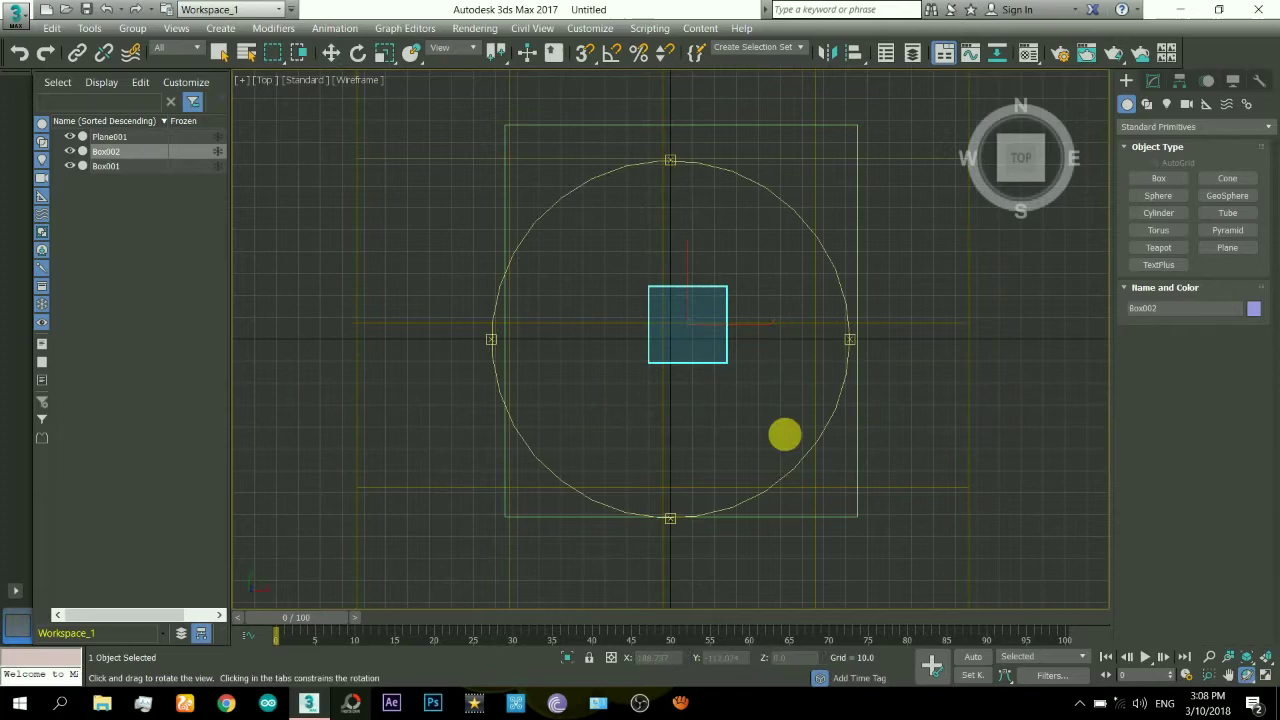
pyautogui.moveTo(598, 392); pyautogui.dragTo(645, 300)
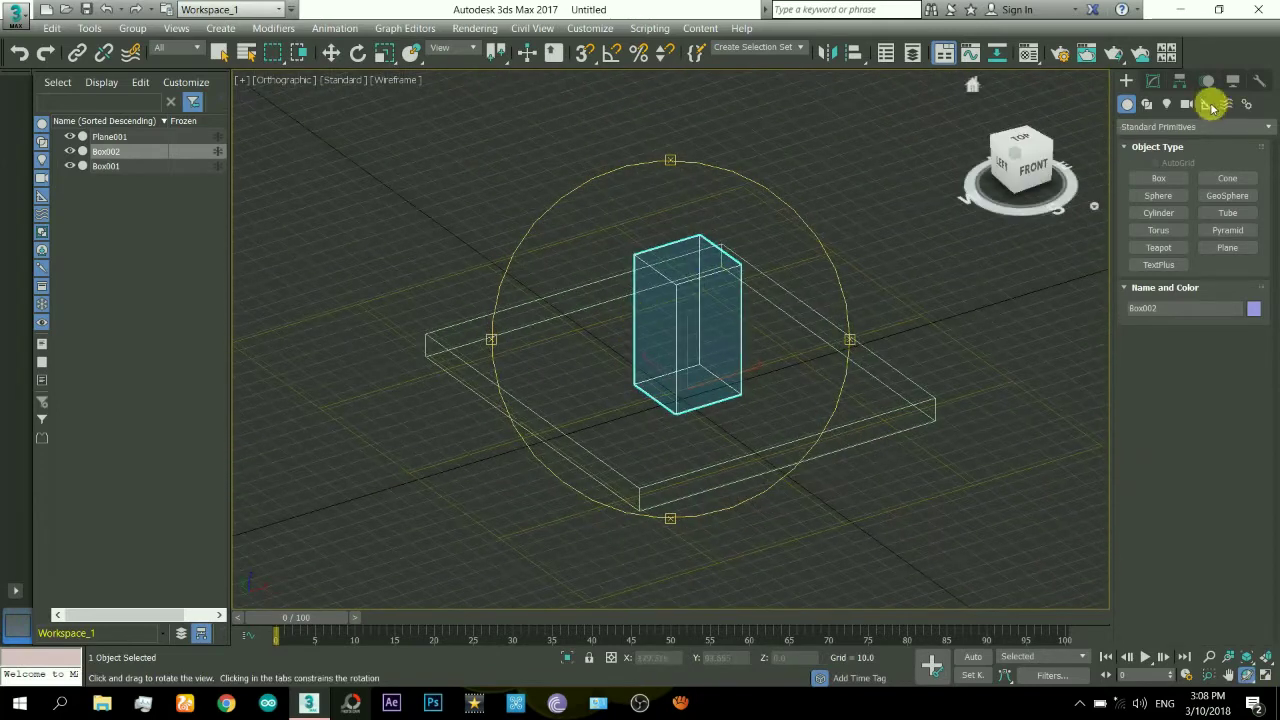
# - Add an Edit Poly modifier to Box002 and select its four top vertices
pyautogui.click(1155, 85)
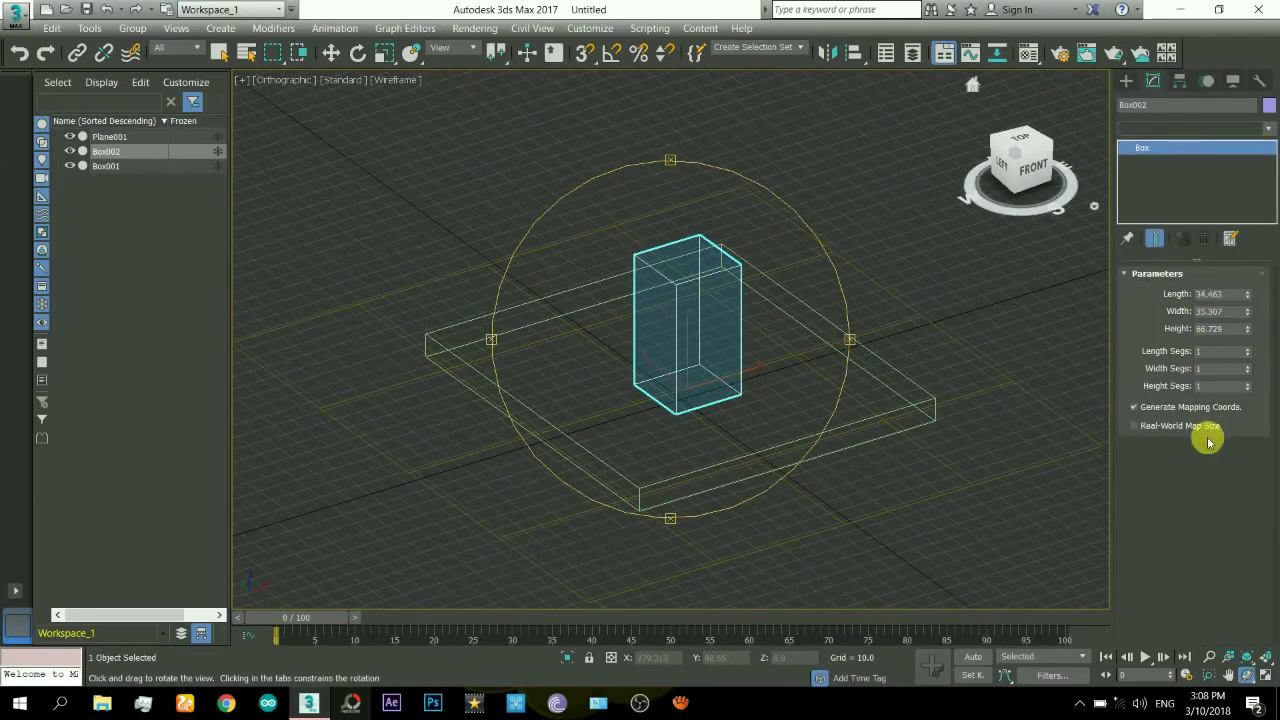
pyautogui.click(1190, 128)
pyautogui.scroll(-10, 1208, 449)
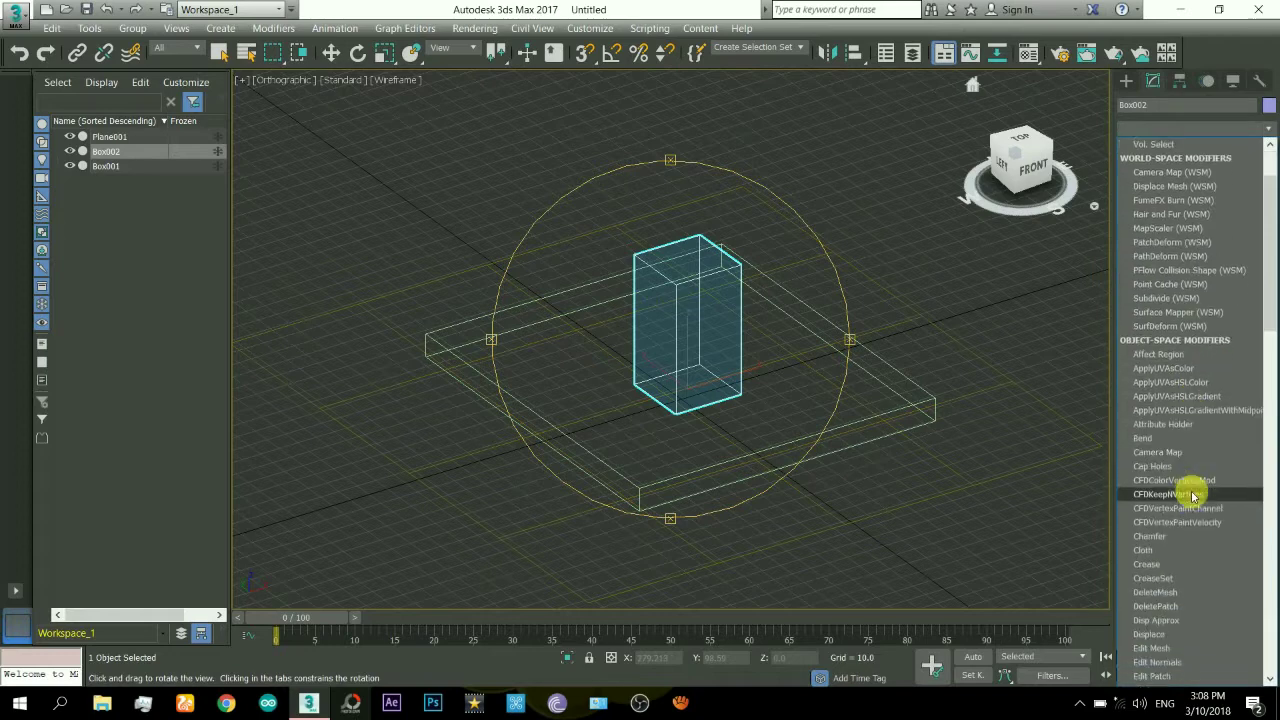
pyautogui.click(1189, 606)
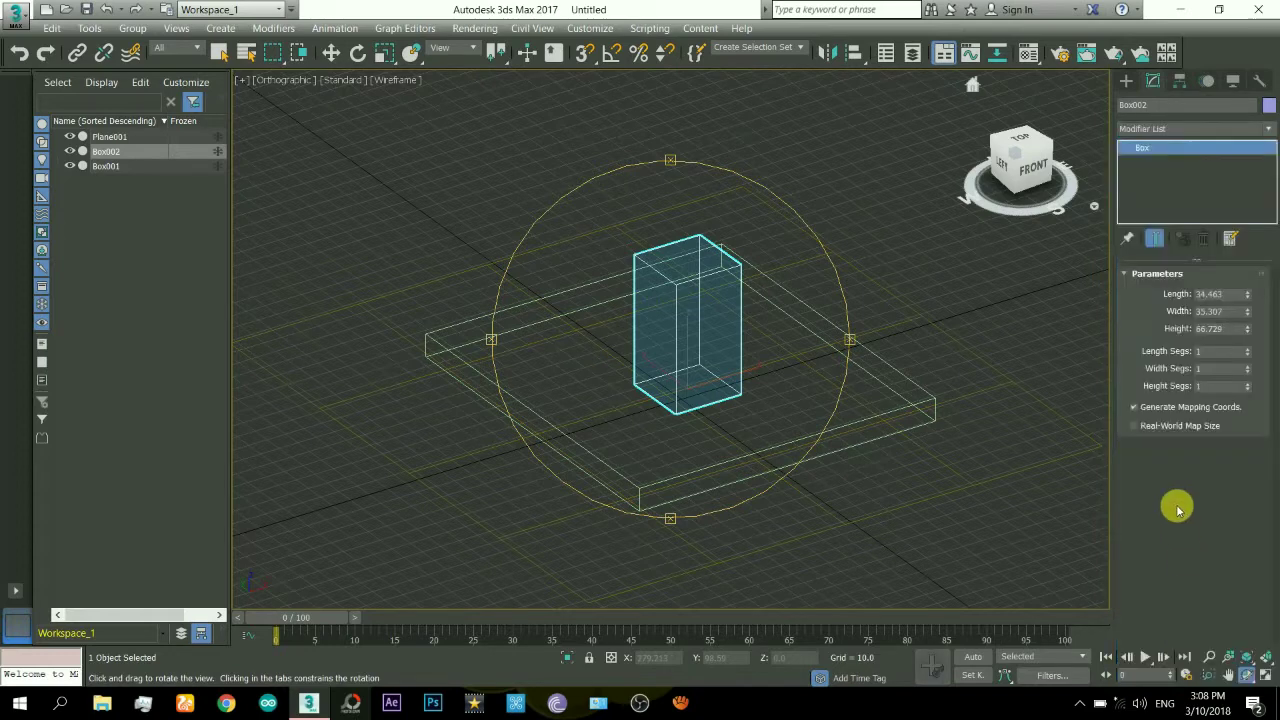
pyautogui.click(1147, 403)
pyautogui.moveTo(574, 216); pyautogui.dragTo(788, 315)
pyautogui.press('F3')
# - Scale the top vertices inward, rotate them to tilt, and lower them
pyautogui.scroll(4, 700, 286)
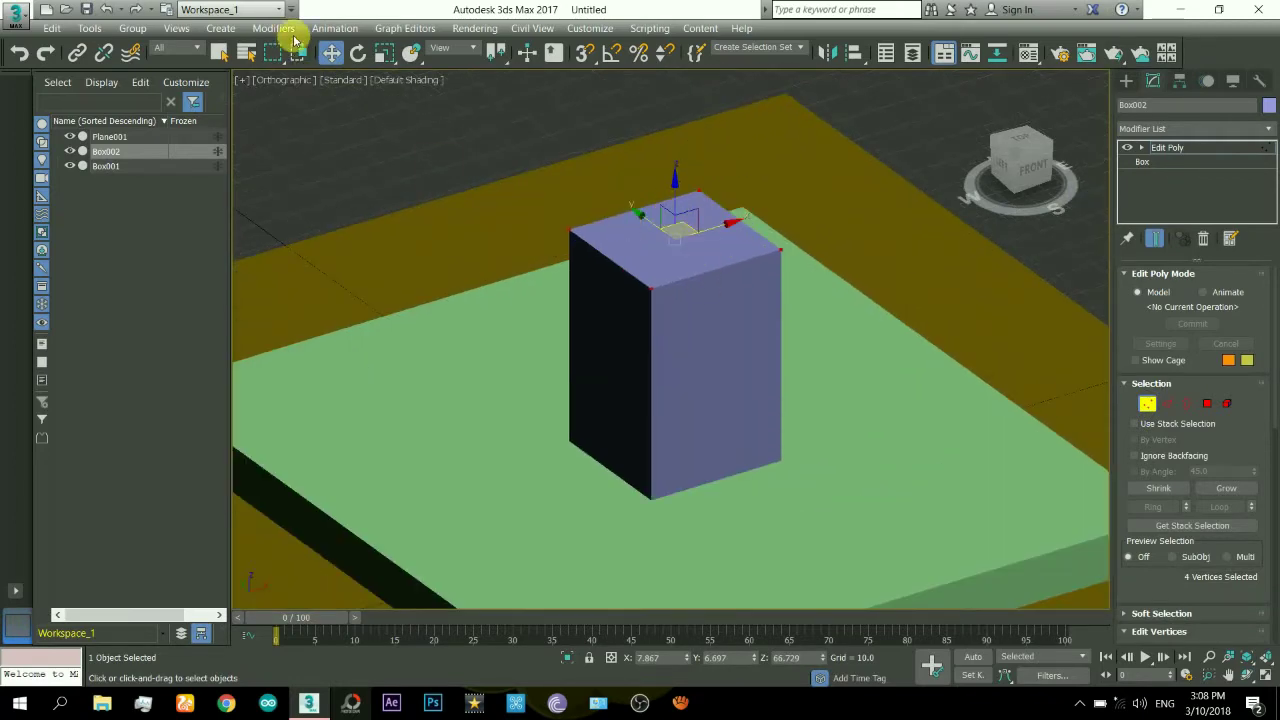
pyautogui.click(381, 55)
pyautogui.moveTo(680, 251); pyautogui.dragTo(687, 240)
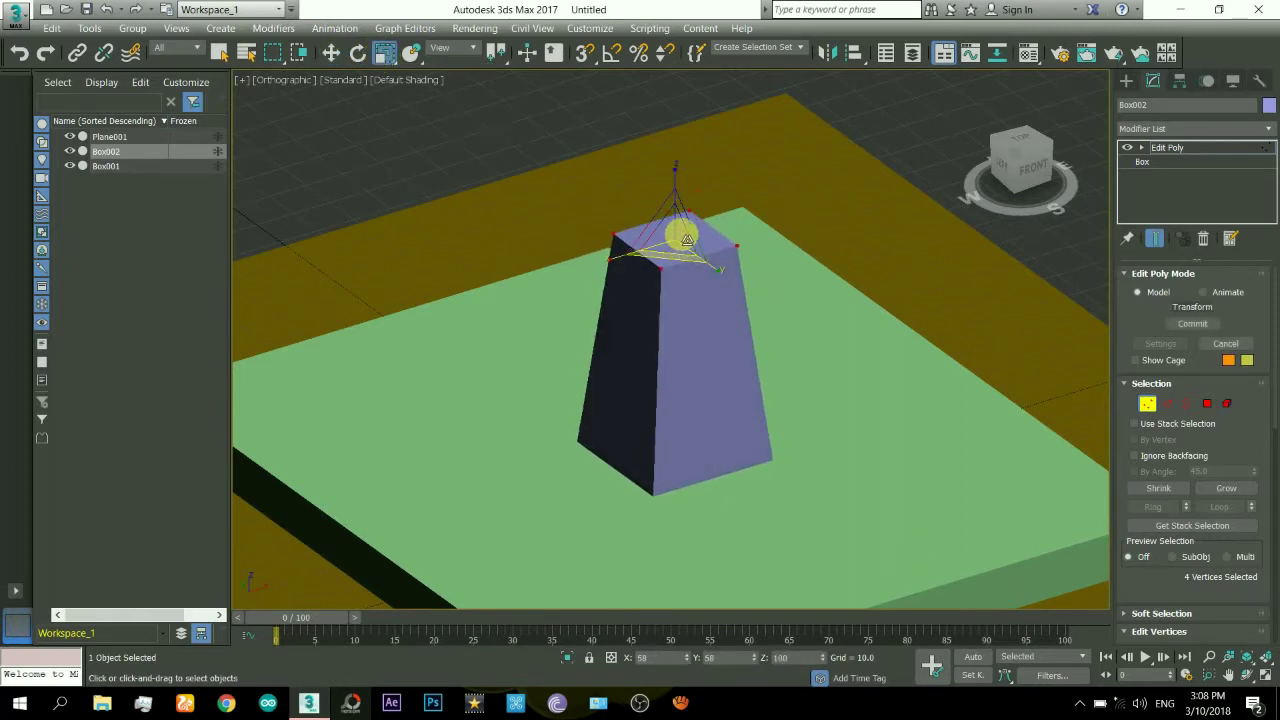
pyautogui.click(358, 53)
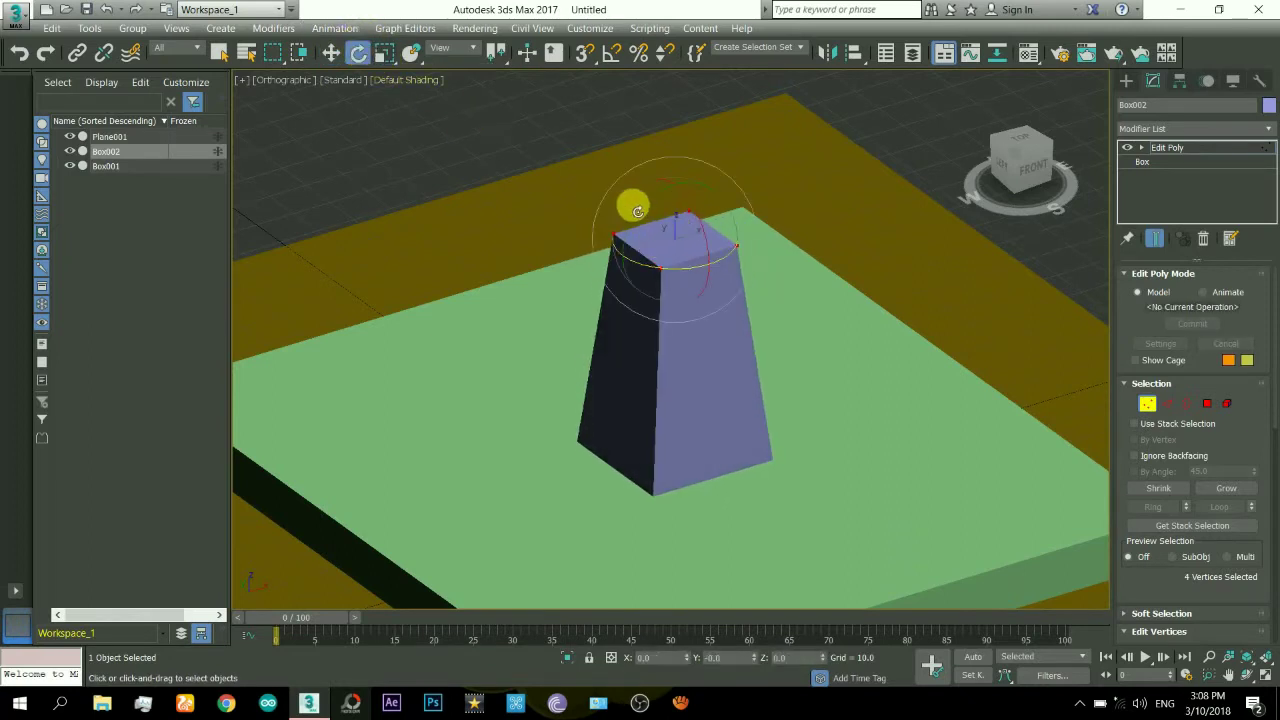
pyautogui.moveTo(648, 213); pyautogui.dragTo(681, 225)
pyautogui.rightClick(667, 226)
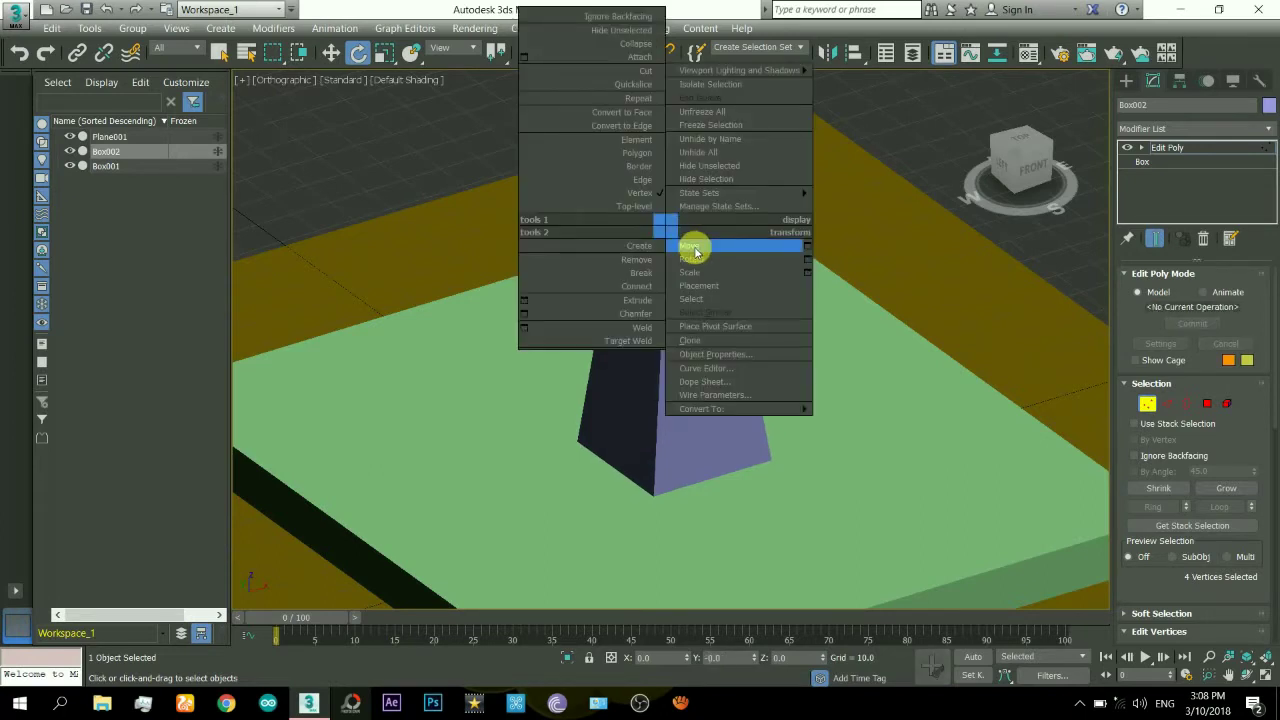
pyautogui.click(694, 247)
pyautogui.moveTo(680, 205); pyautogui.dragTo(692, 290)
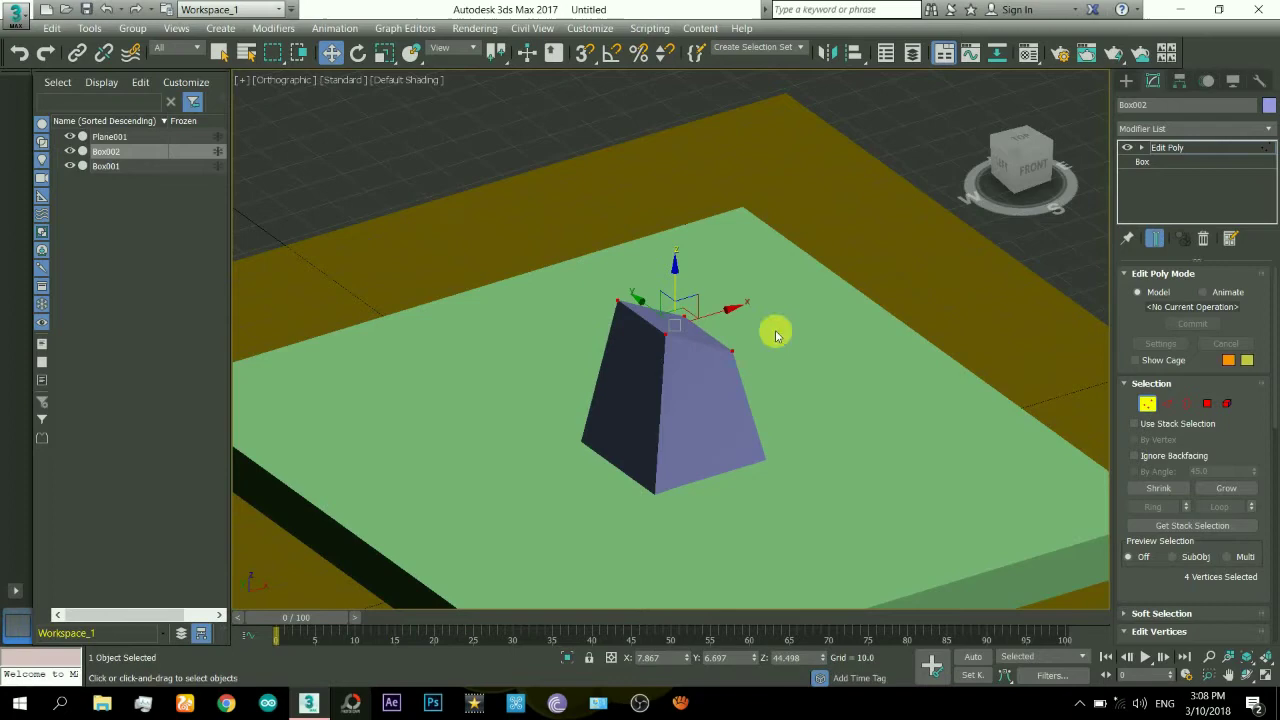
pyautogui.click(1126, 80)
# - Lower Box002 below the ground plane and centre it in the Left view
pyautogui.scroll(-4, 664, 288)
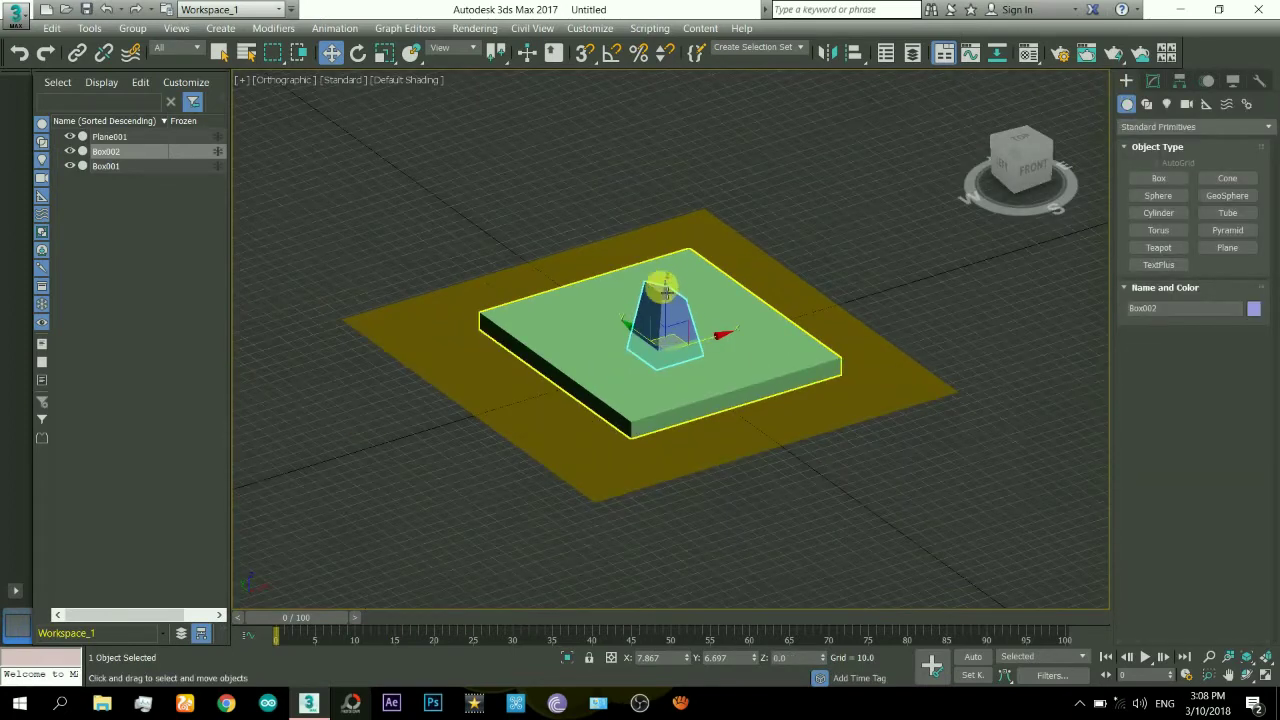
pyautogui.moveTo(665, 290); pyautogui.dragTo(686, 403)
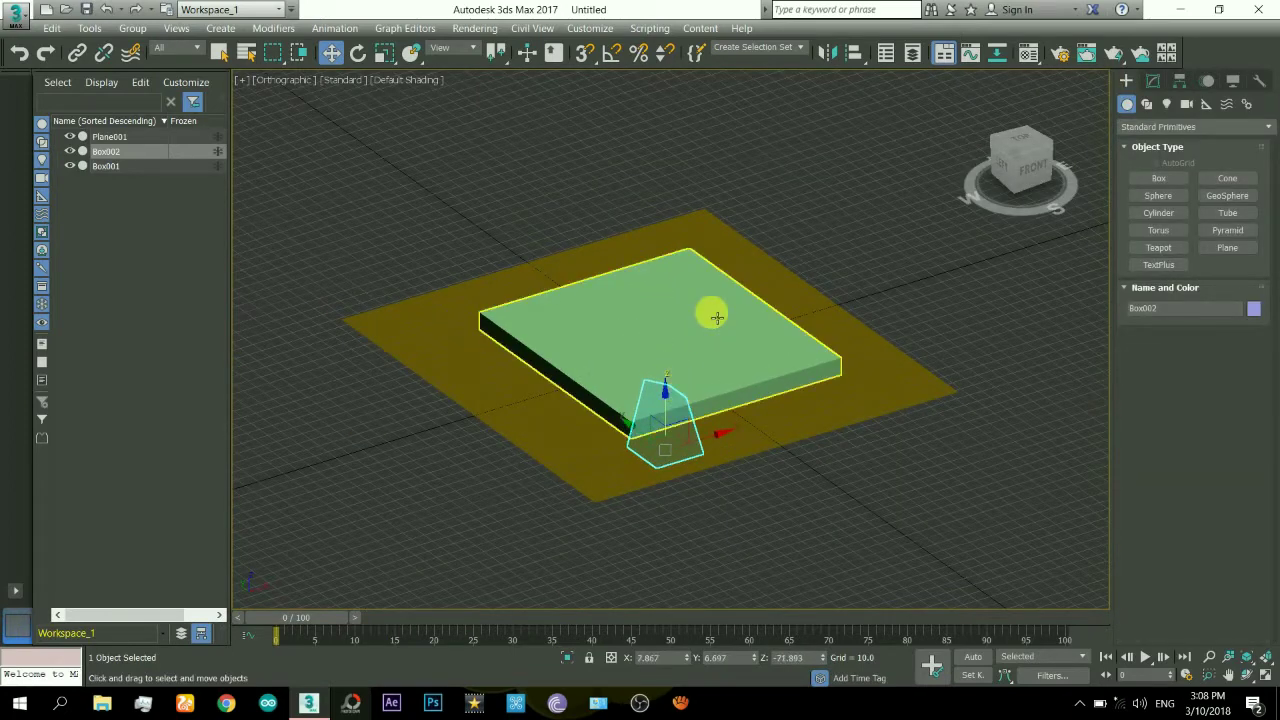
pyautogui.click(1005, 172)
pyautogui.moveTo(800, 240); pyautogui.dragTo(729, 303, button='middle')
pyautogui.scroll(2, 721, 362)
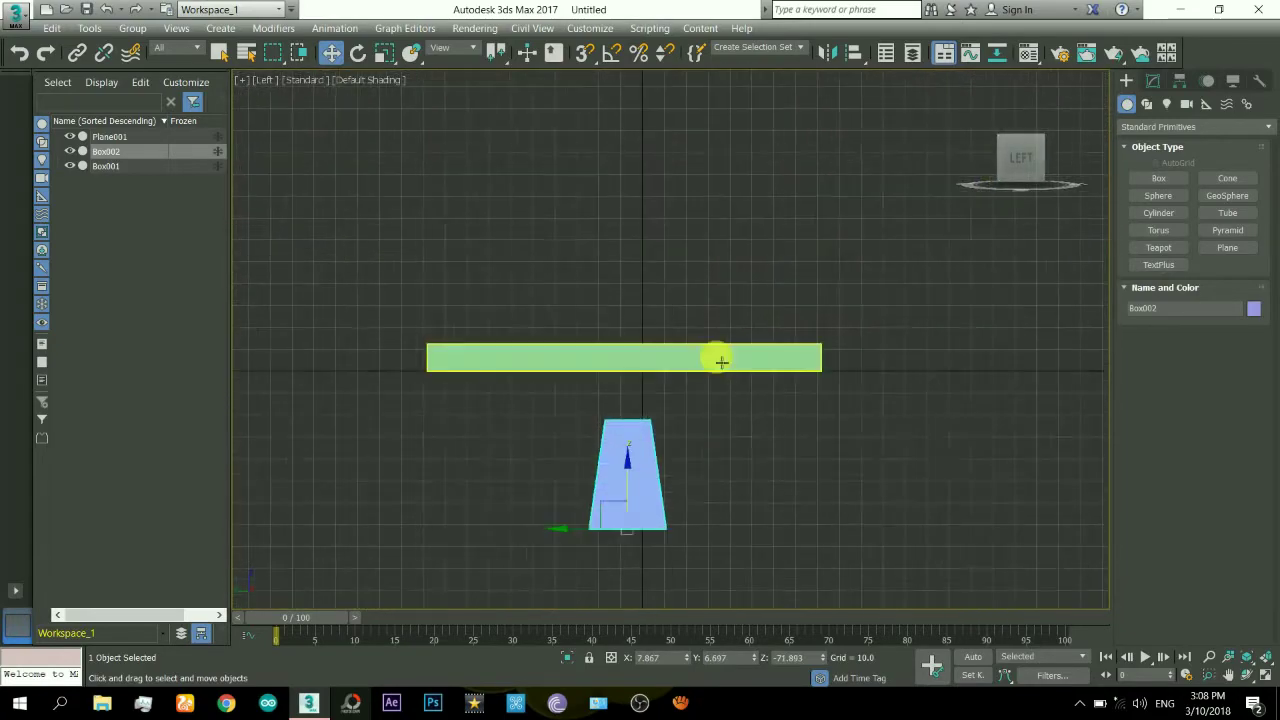
# - With Auto Key, raise Box002 through the slab at frame 15 and sink it back near frame 20
pyautogui.click(974, 657)
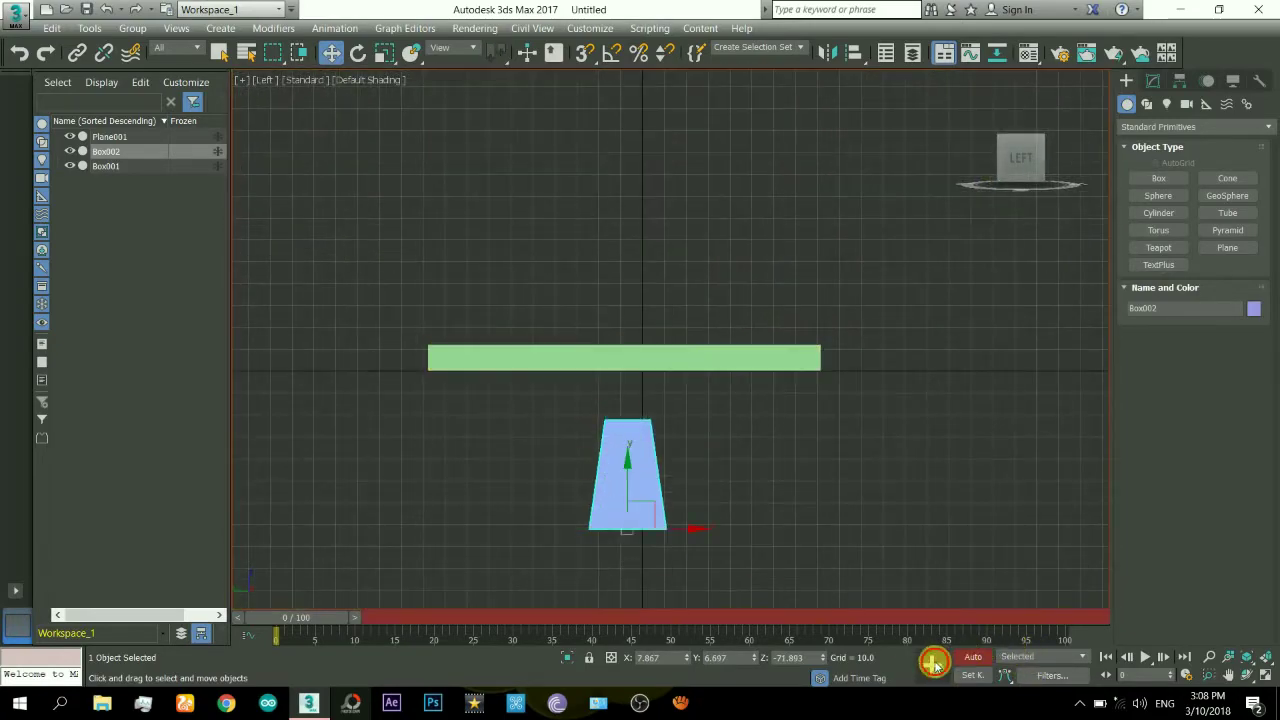
pyautogui.moveTo(334, 616); pyautogui.dragTo(443, 631)
pyautogui.click(640, 490)
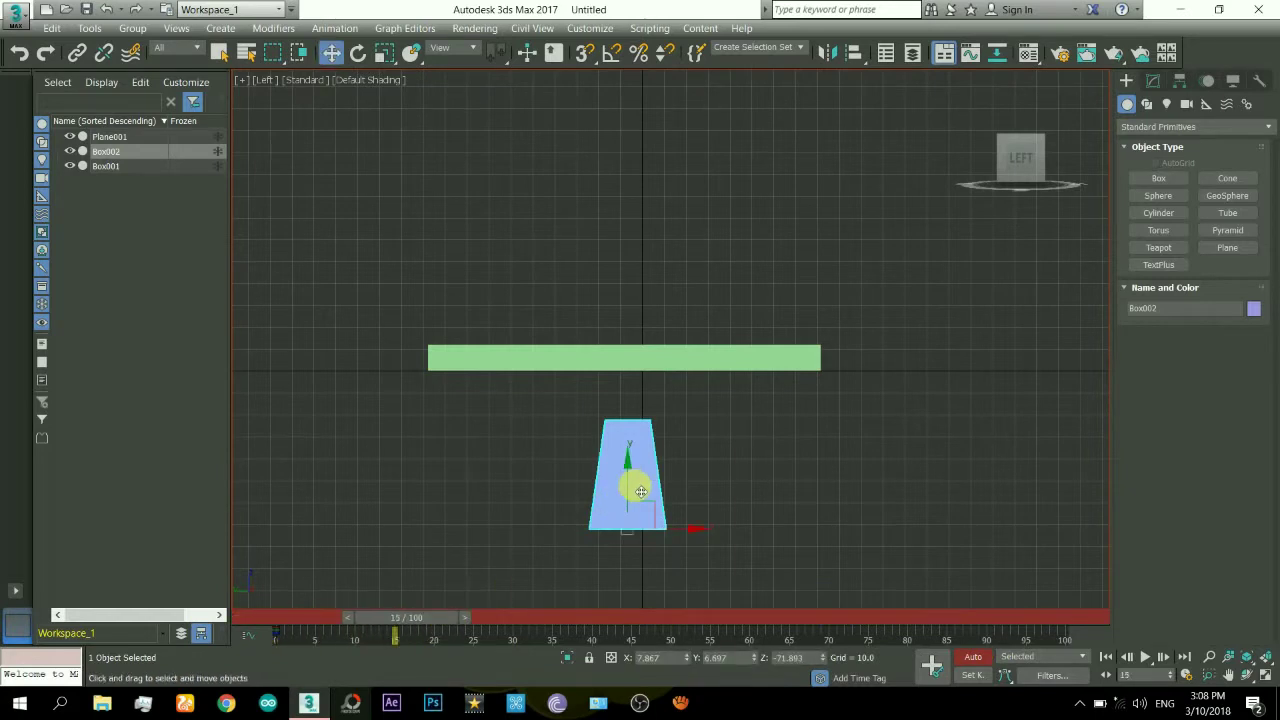
pyautogui.moveTo(634, 492); pyautogui.dragTo(676, 346)
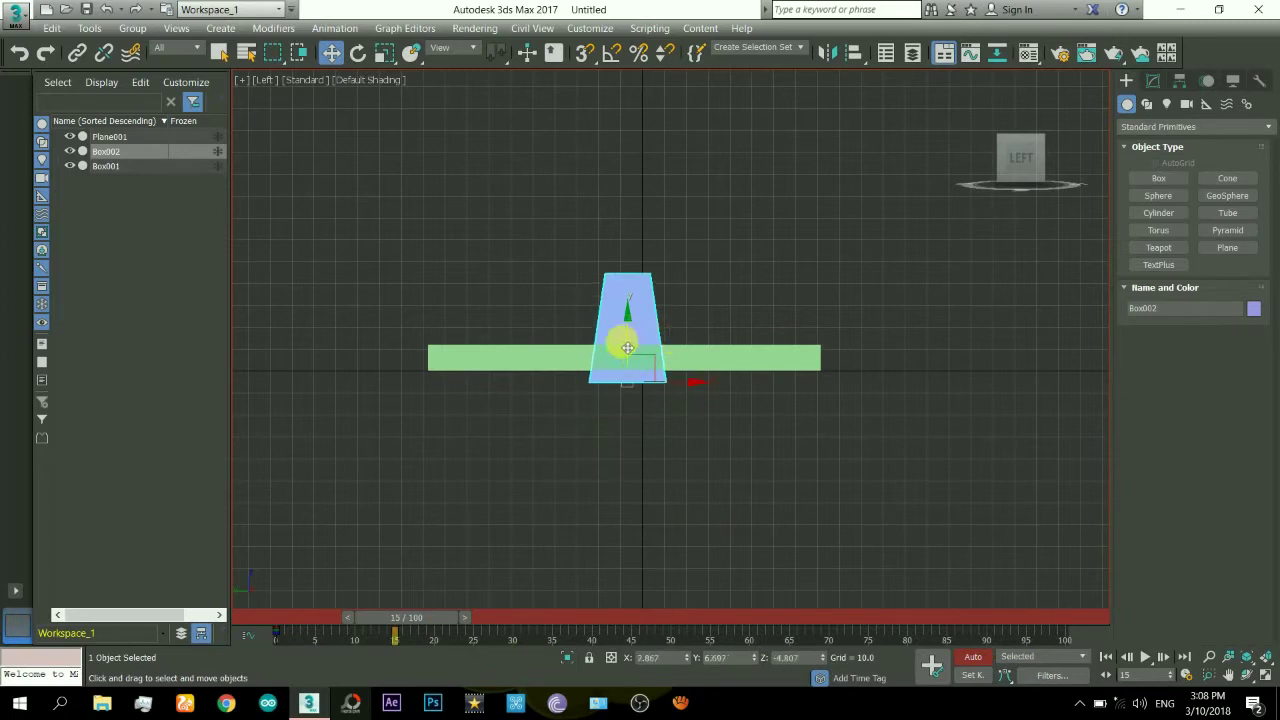
pyautogui.moveTo(437, 622); pyautogui.dragTo(480, 630)
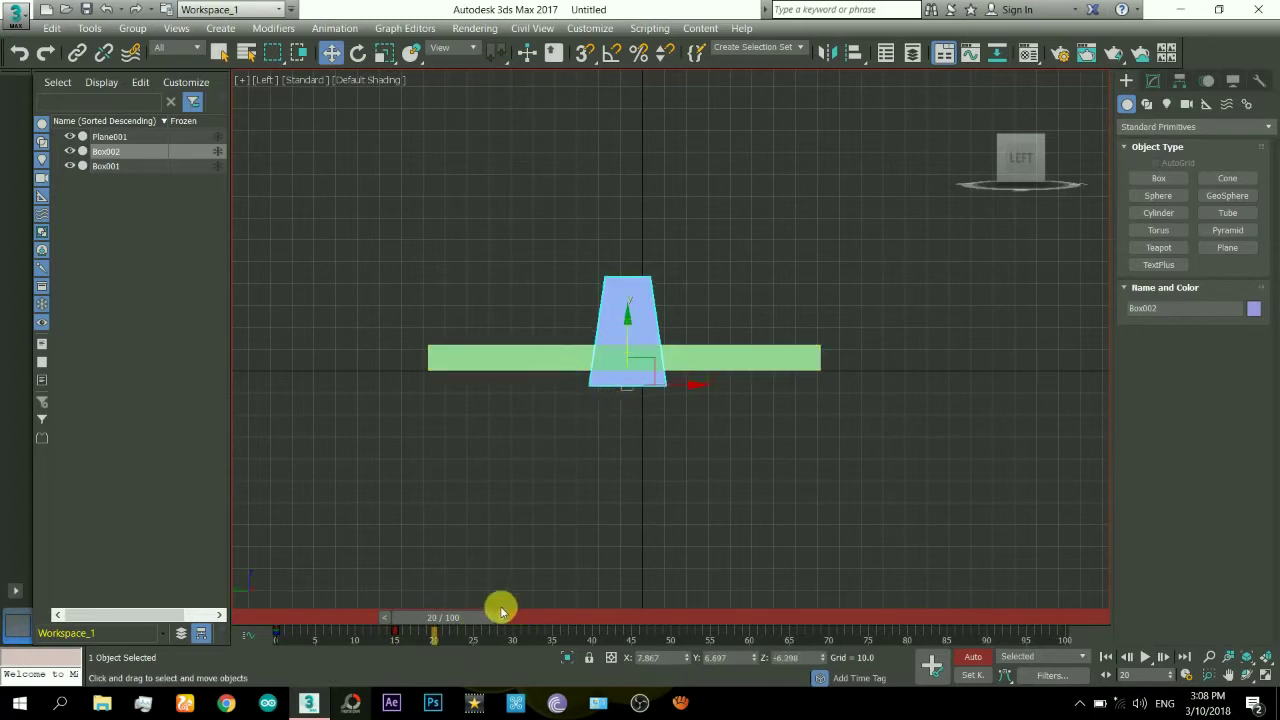
pyautogui.moveTo(476, 620); pyautogui.dragTo(503, 627)
pyautogui.press('w')
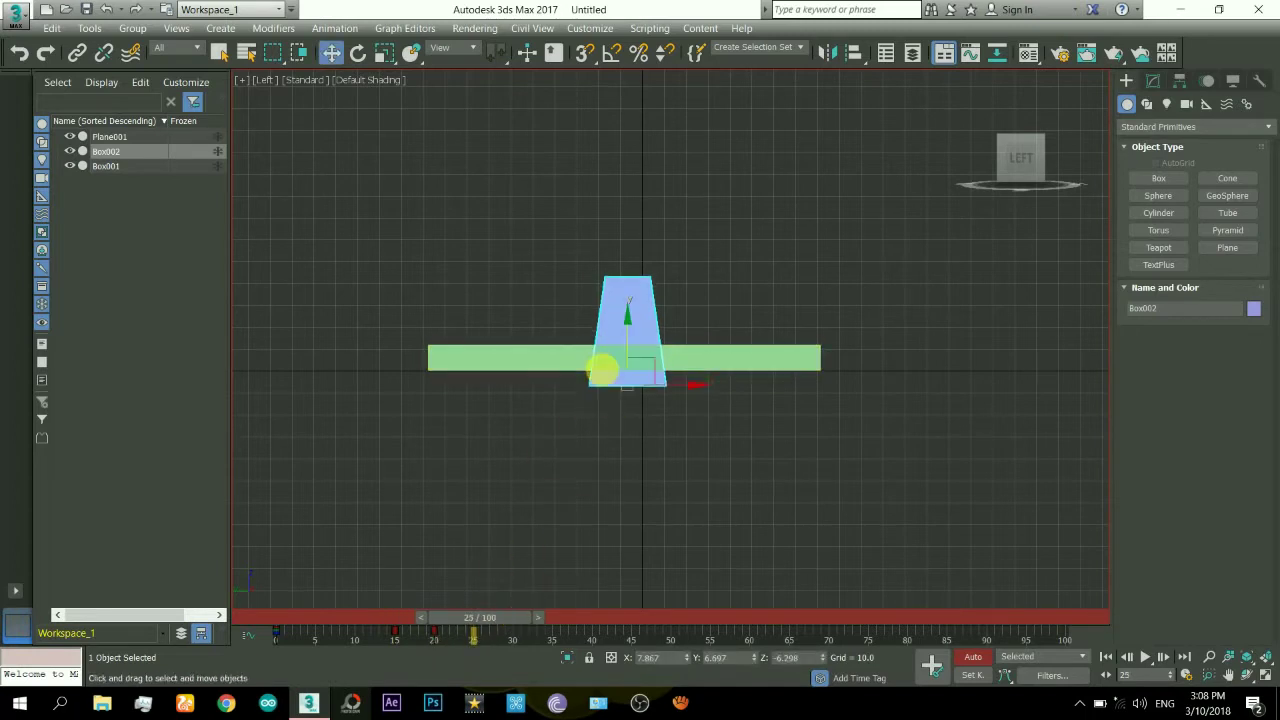
pyautogui.moveTo(632, 344); pyautogui.dragTo(628, 456)
pyautogui.click(973, 657)
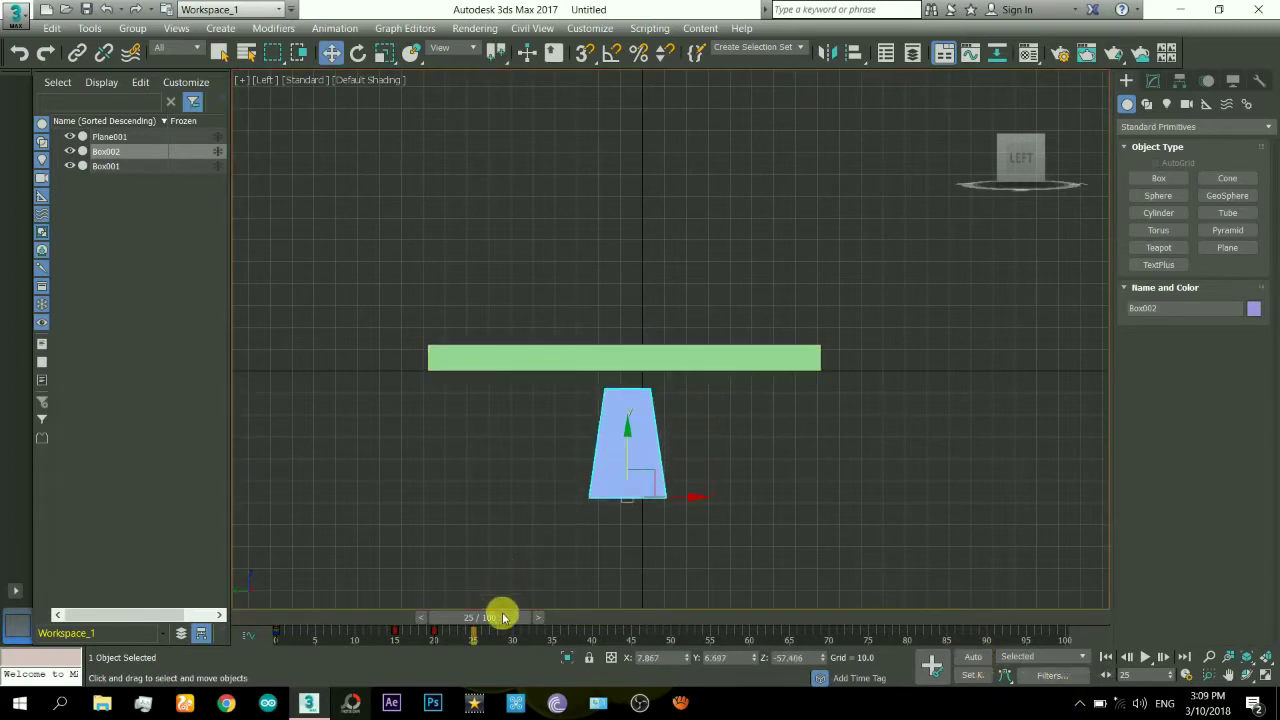
pyautogui.moveTo(503, 617); pyautogui.dragTo(275, 620)
# - Play the animation and shift Box002's keys later on the timeline
pyautogui.click(1145, 655)
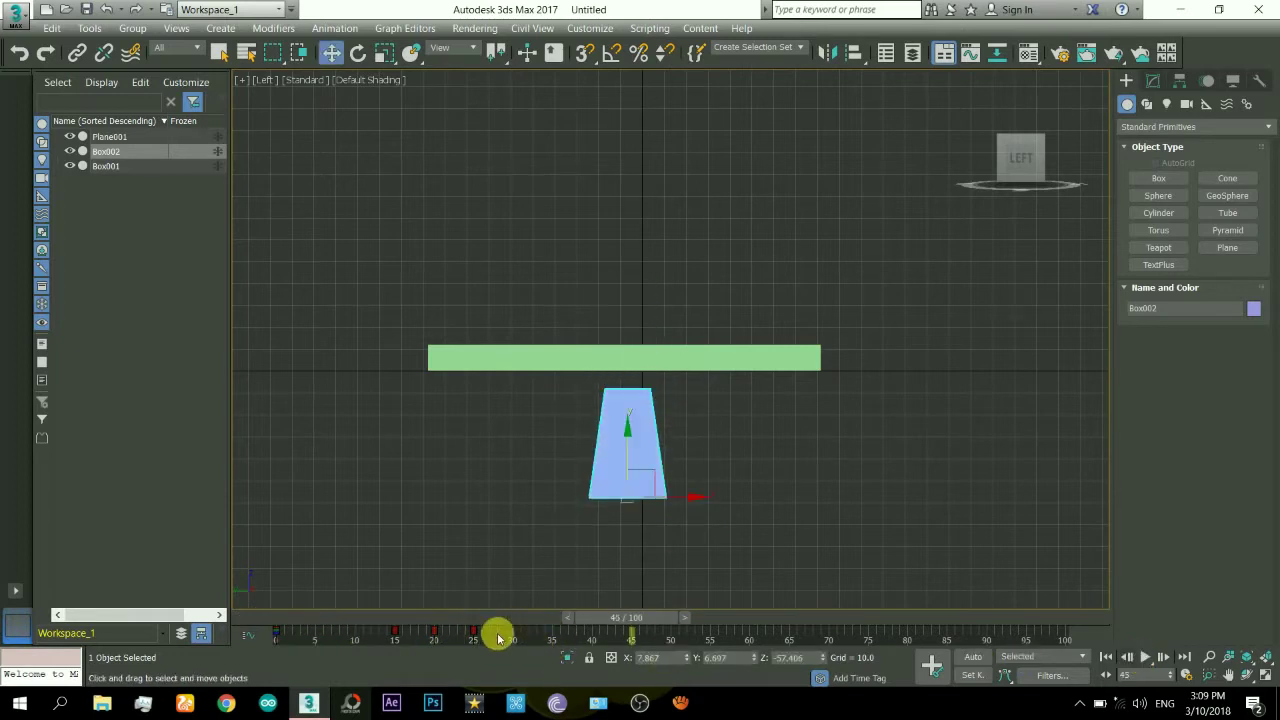
pyautogui.moveTo(477, 625); pyautogui.dragTo(600, 643)
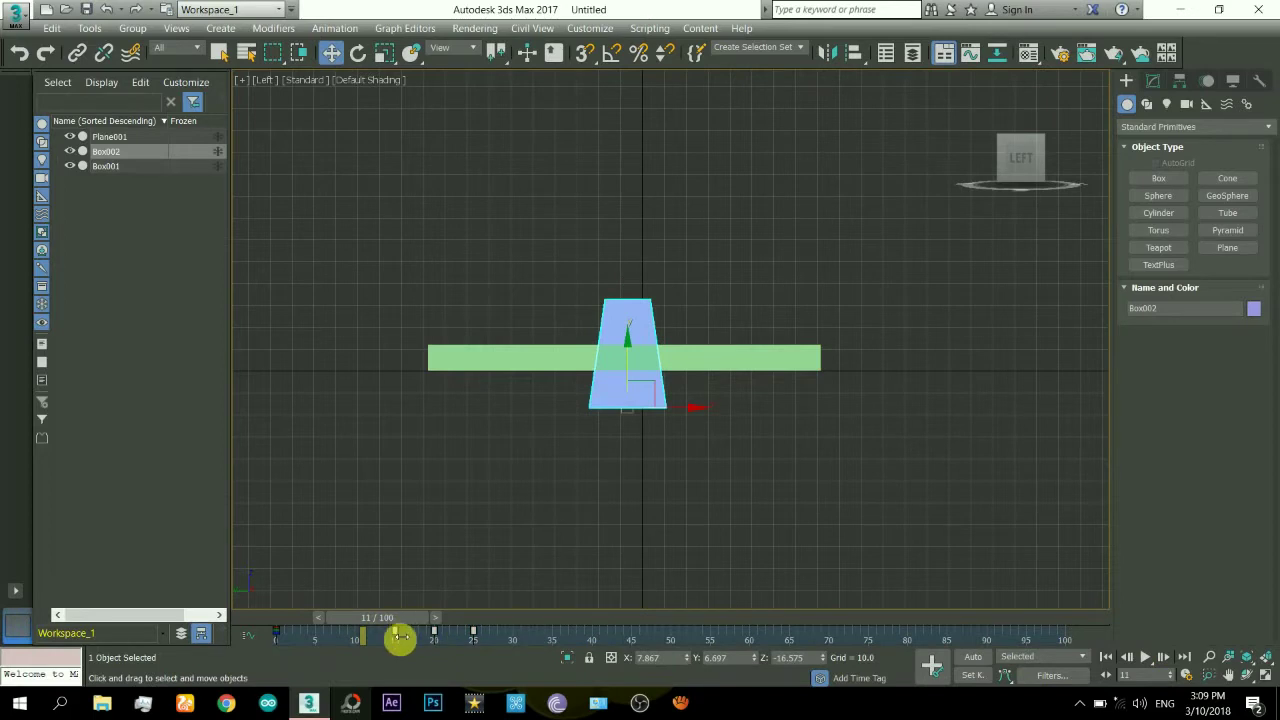
pyautogui.moveTo(399, 637); pyautogui.dragTo(874, 643)
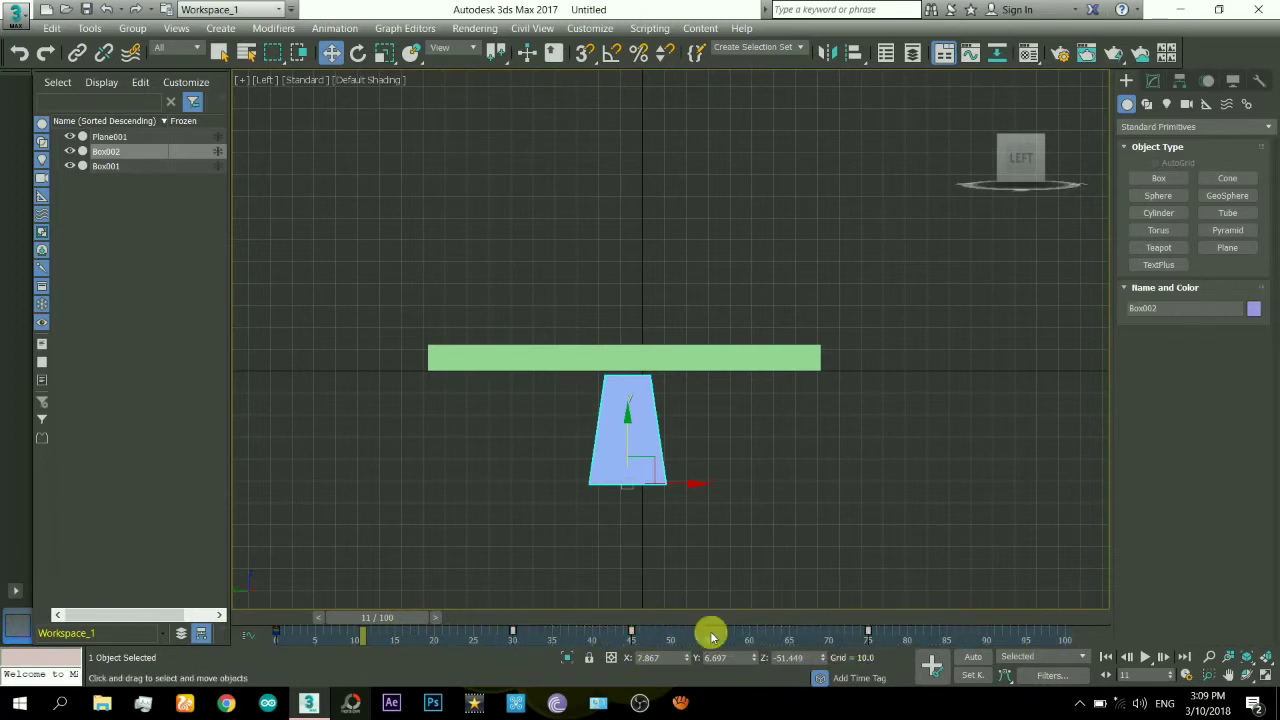
pyautogui.moveTo(527, 638); pyautogui.dragTo(672, 630)
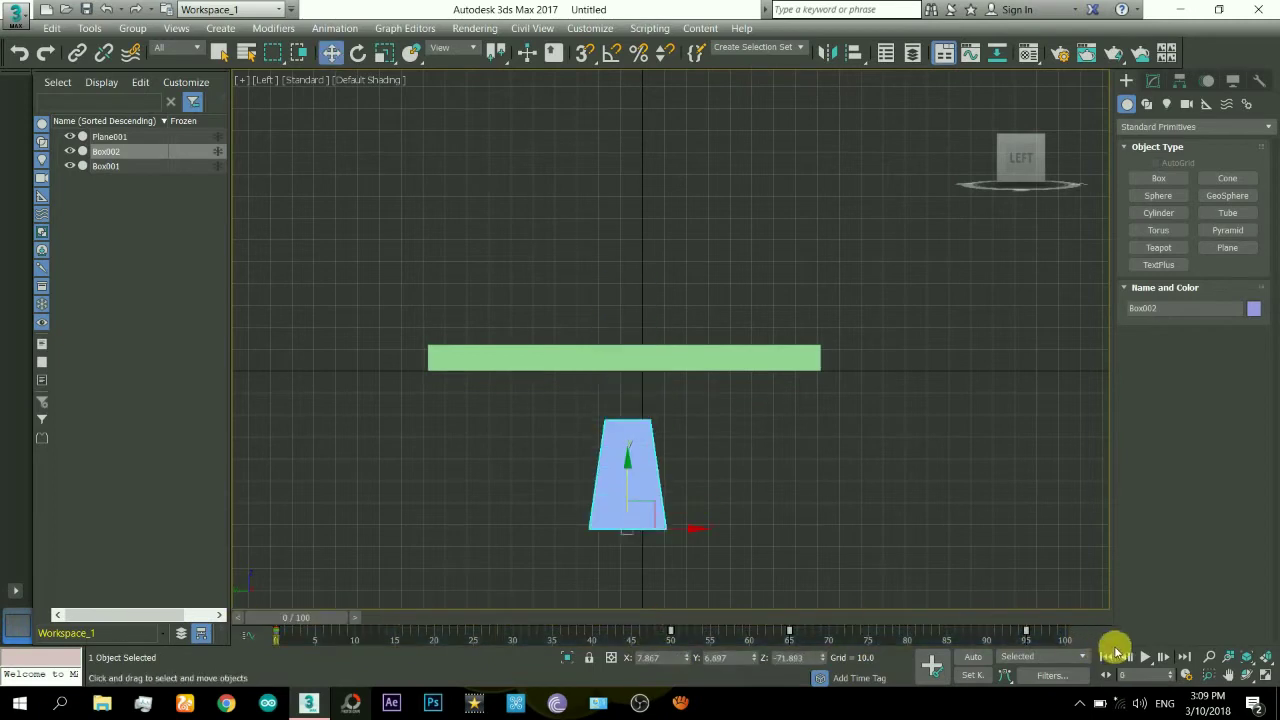
pyautogui.click(1143, 657)
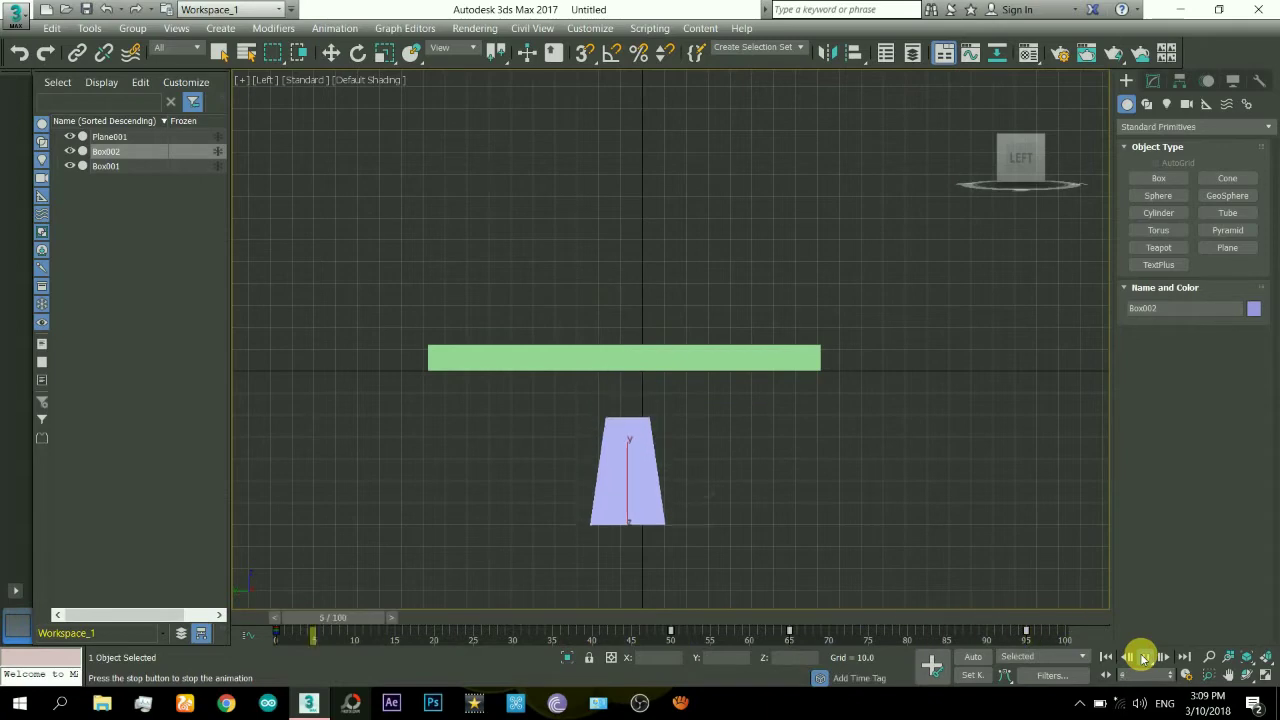
pyautogui.click(1143, 657)
# - Orbit to an angled view, clear the selection, and choose RayFire from the Create categories
pyautogui.click(1246, 675)
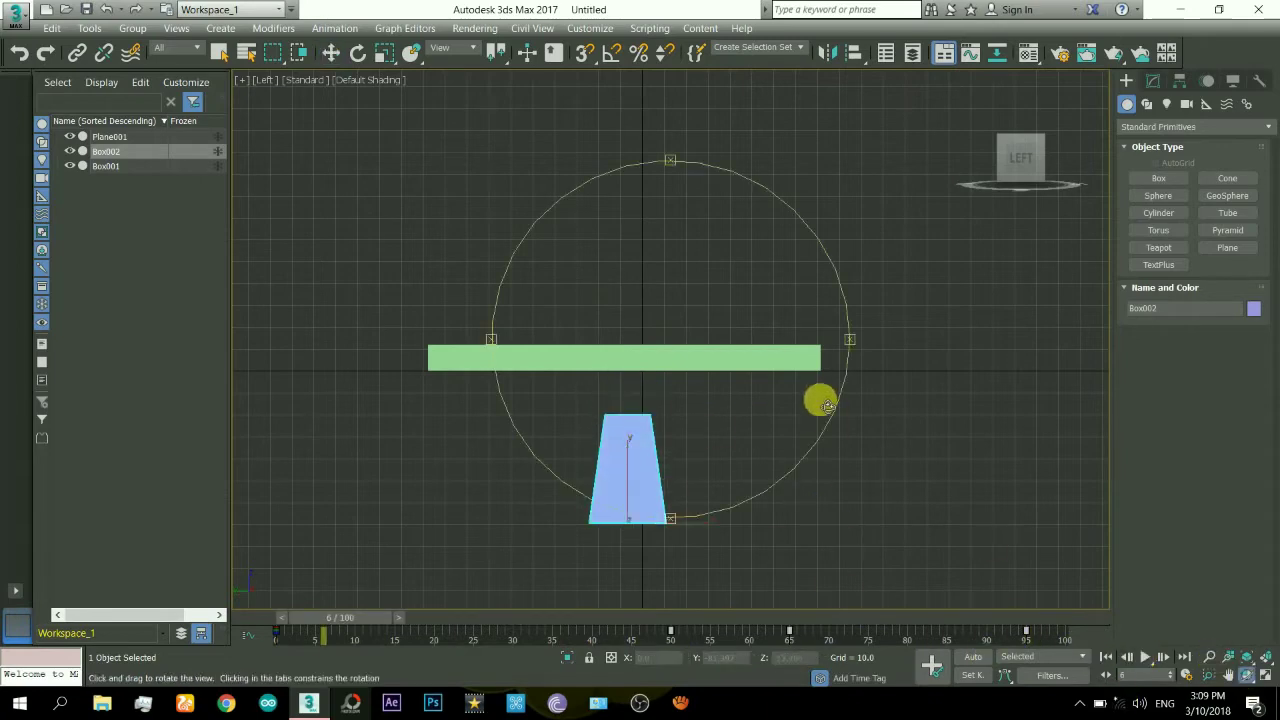
pyautogui.moveTo(762, 383); pyautogui.dragTo(677, 405)
pyautogui.rightClick(677, 405)
pyautogui.scroll(-3, 774, 351)
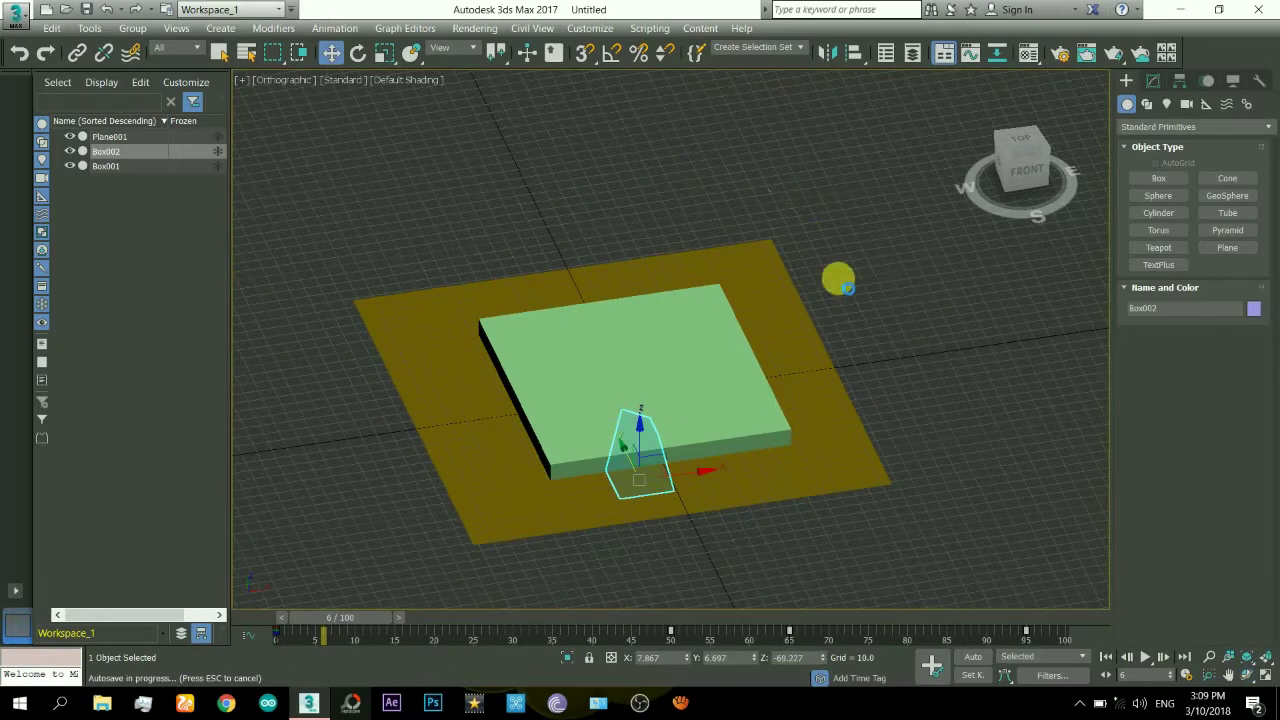
pyautogui.click(818, 283)
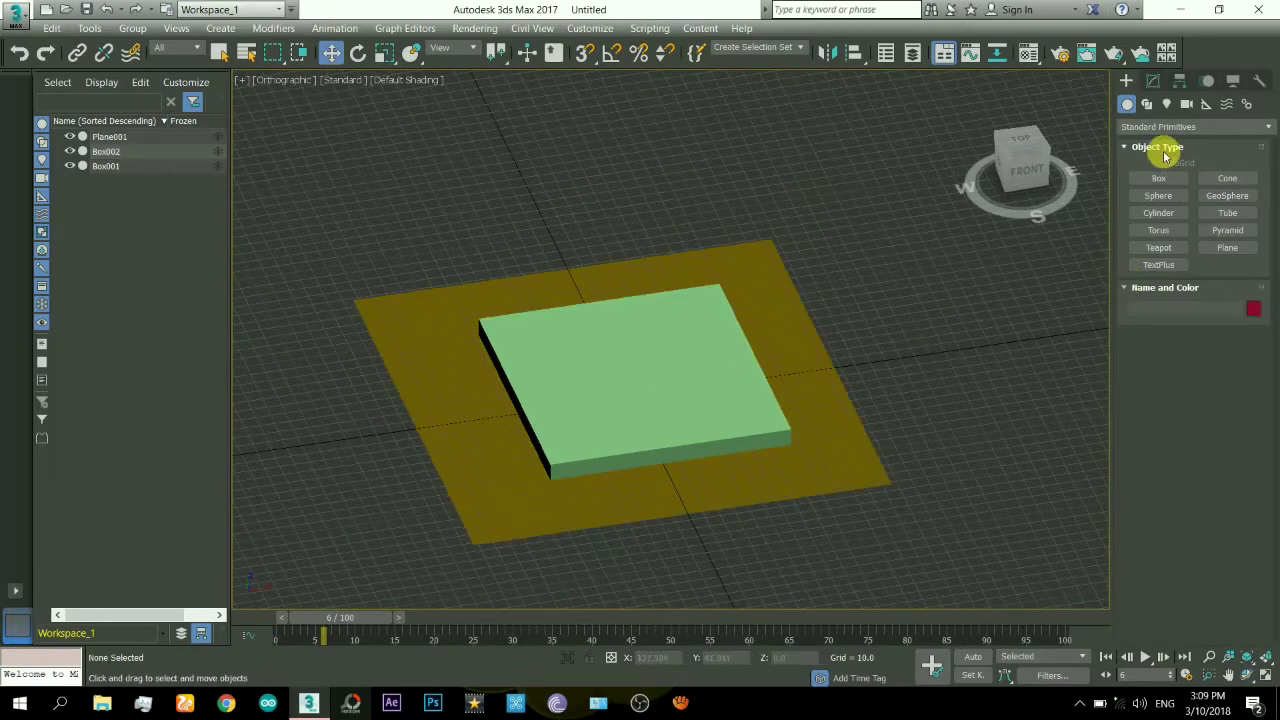
pyautogui.click(1174, 127)
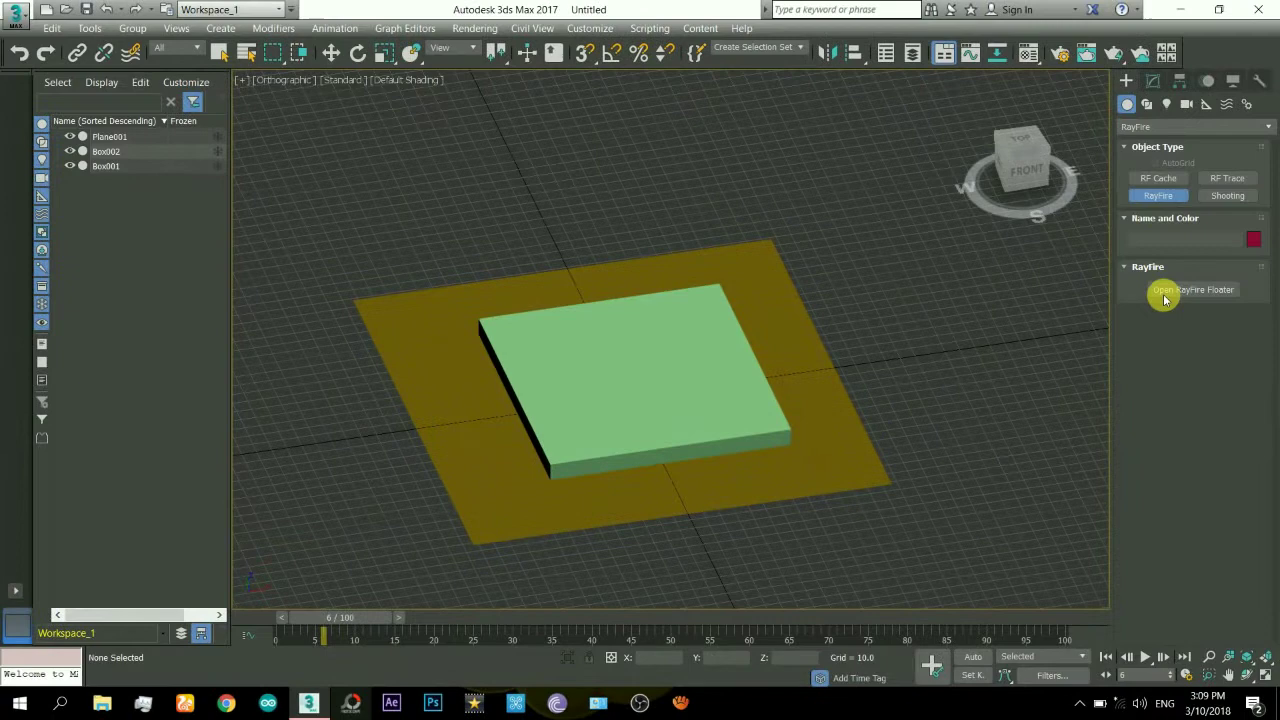
# - Open the RayFire floater, move it aside, and switch to wireframe
pyautogui.click(1168, 290)
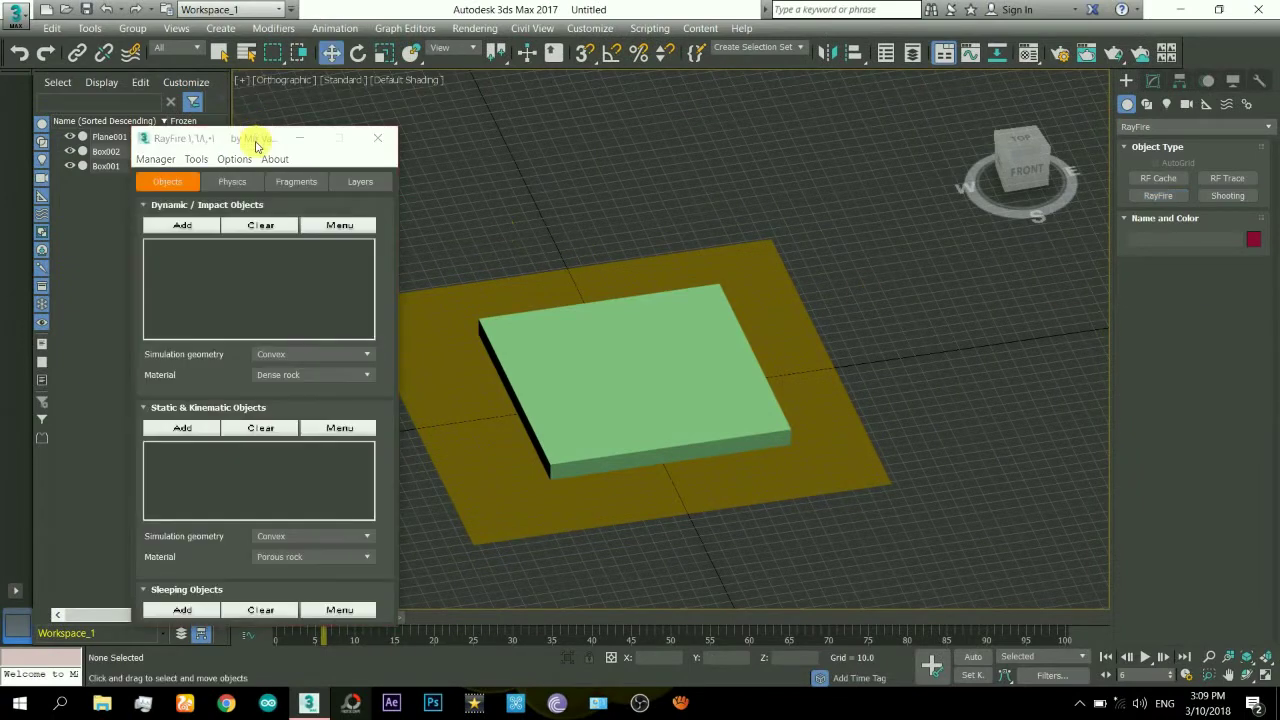
pyautogui.moveTo(251, 137); pyautogui.dragTo(216, 77)
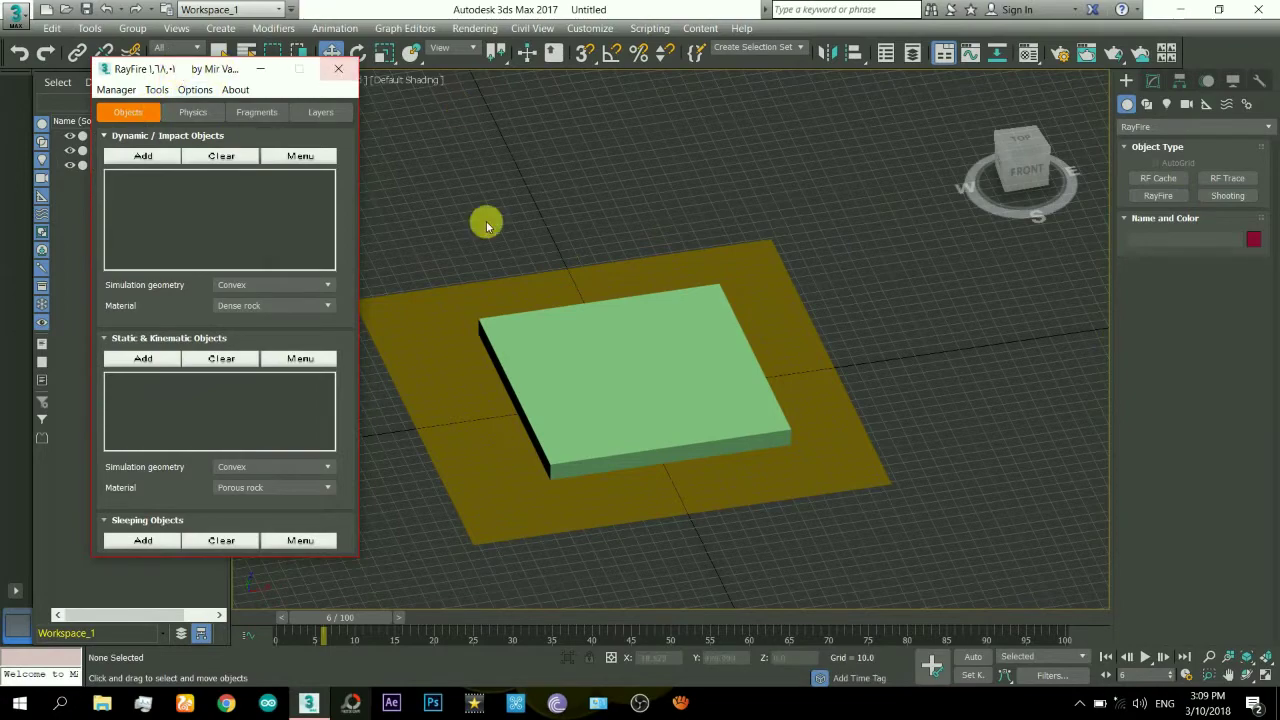
pyautogui.moveTo(540, 269); pyautogui.dragTo(702, 280, button='middle')
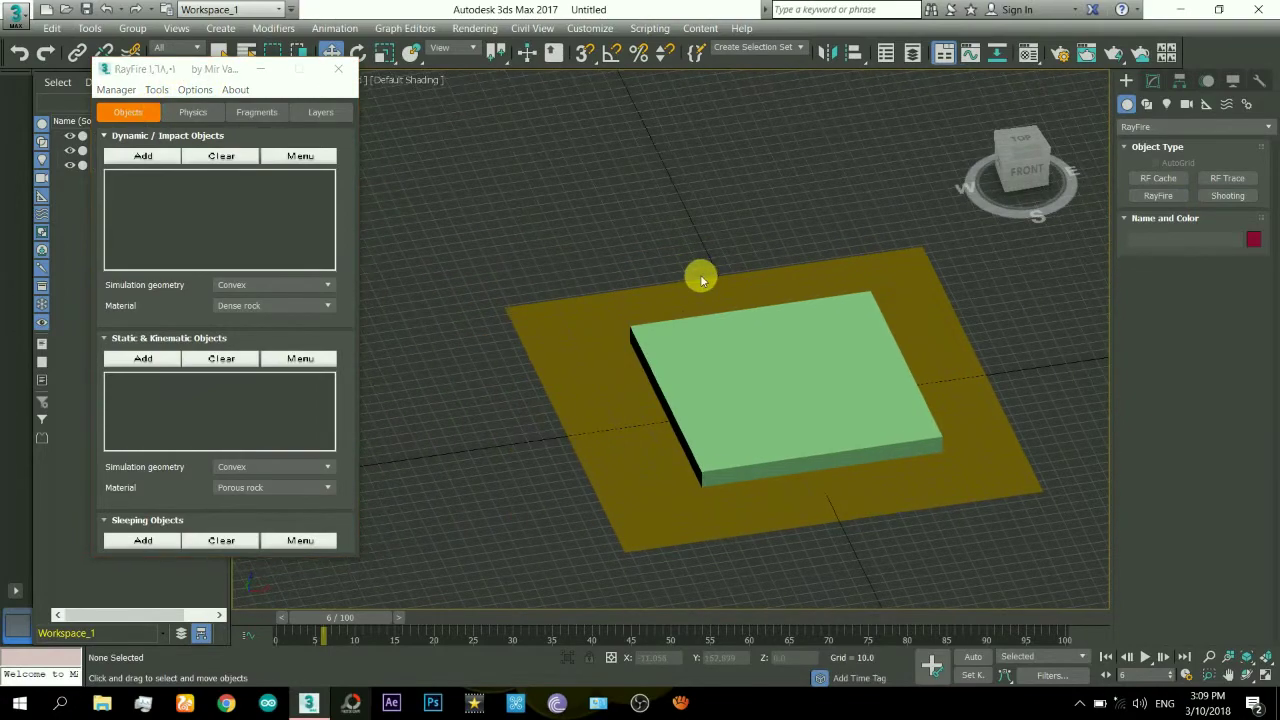
pyautogui.press('F3')
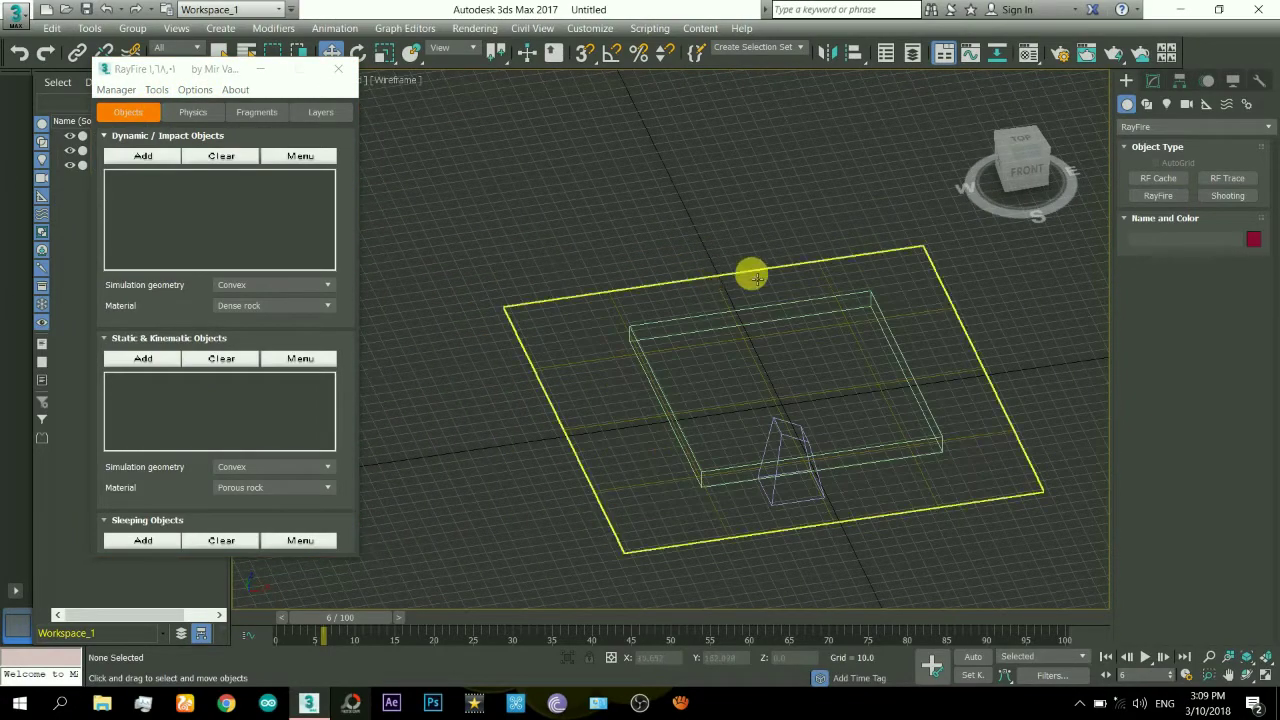
# - Add Box002 and Plane001 to RayFire as static objects
pyautogui.click(790, 440)
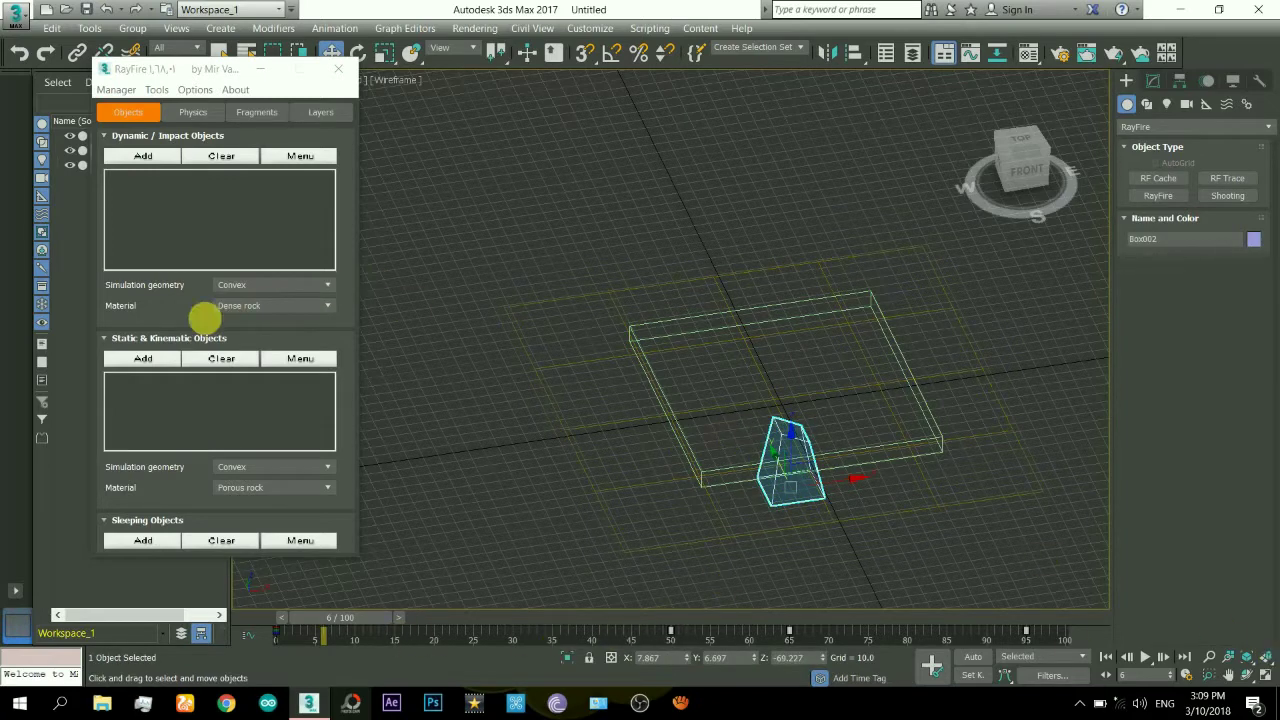
pyautogui.click(143, 359)
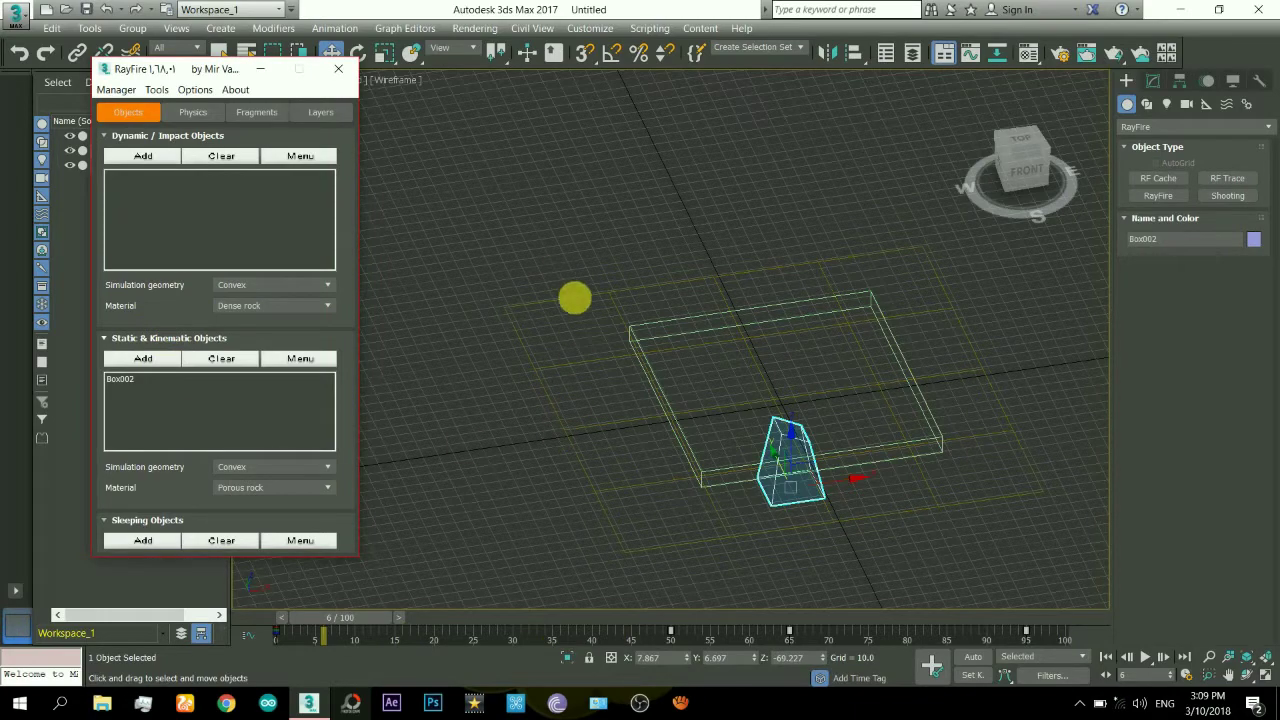
pyautogui.click(574, 393)
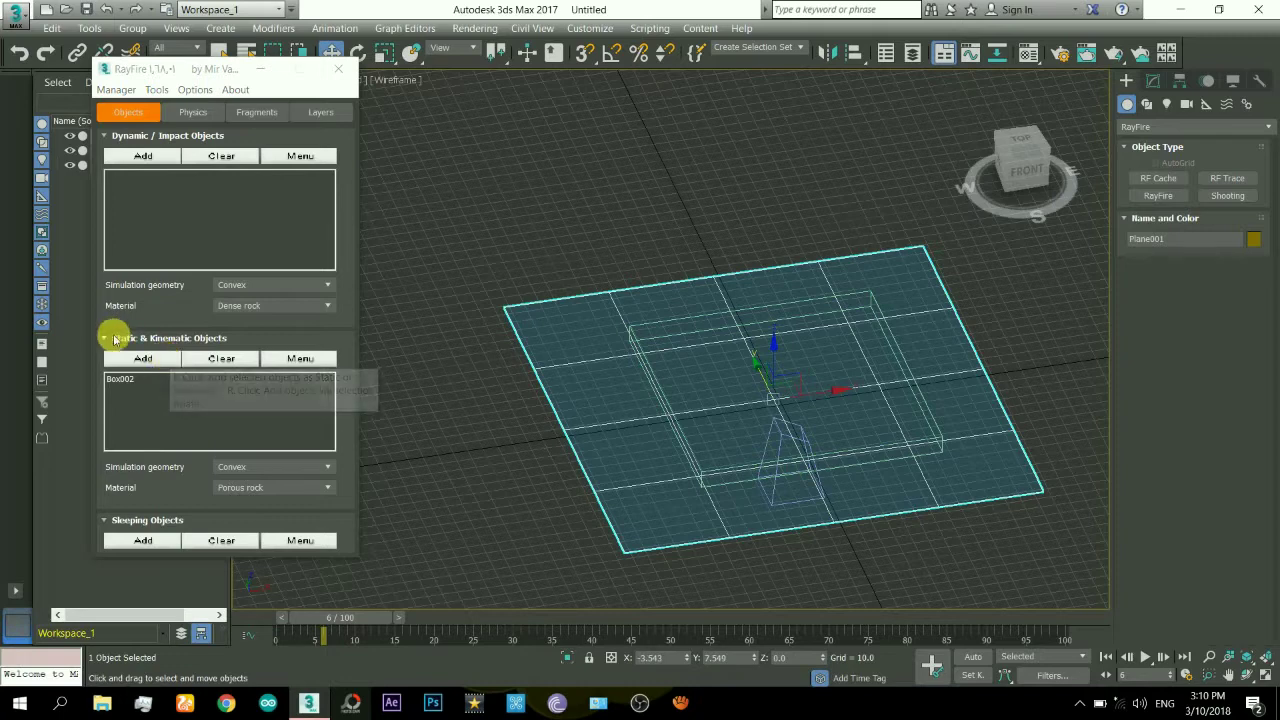
pyautogui.click(141, 359)
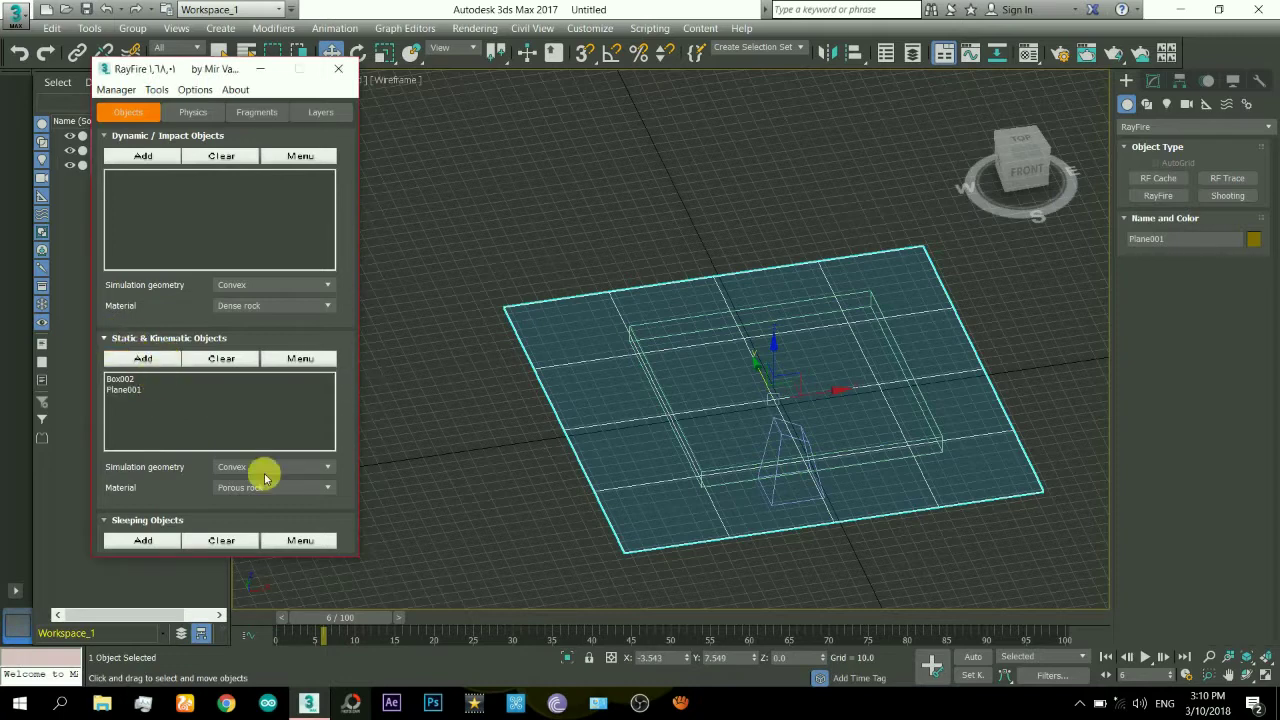
# - Add Box001 as the dynamic impact object and show the Physics settings
pyautogui.press('F3')
pyautogui.click(785, 474)
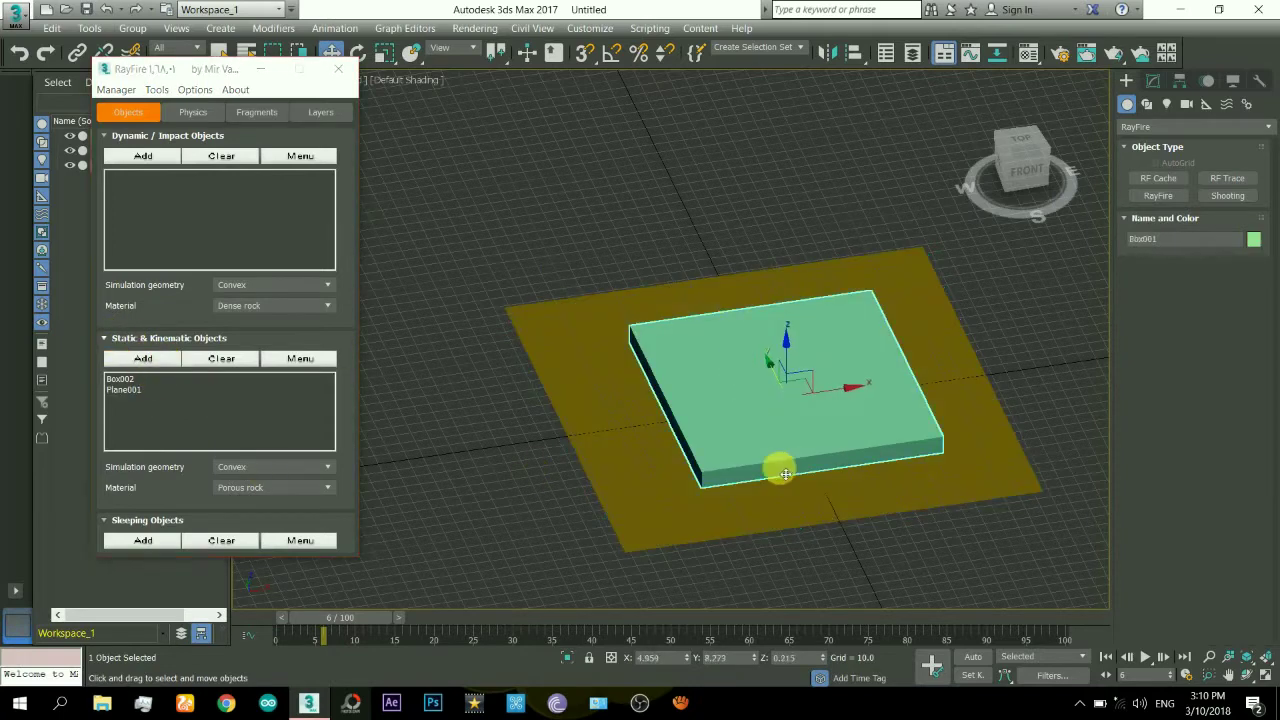
pyautogui.click(140, 157)
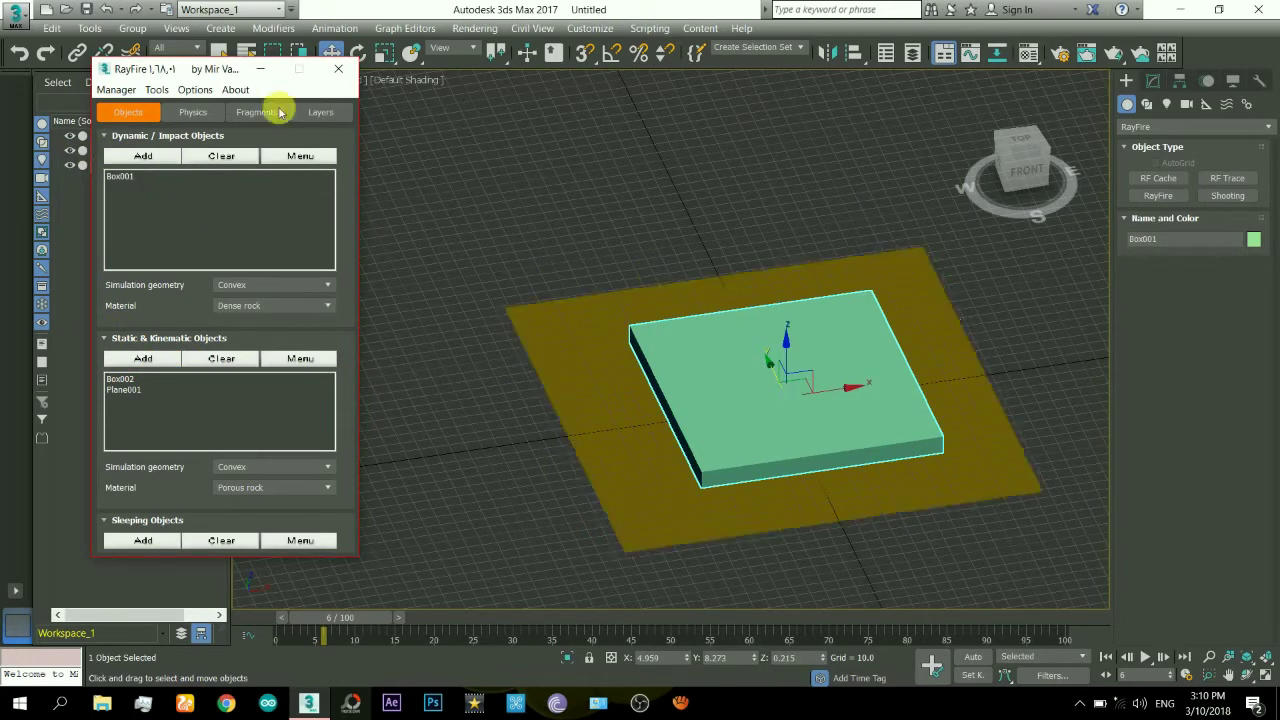
pyautogui.click(195, 113)
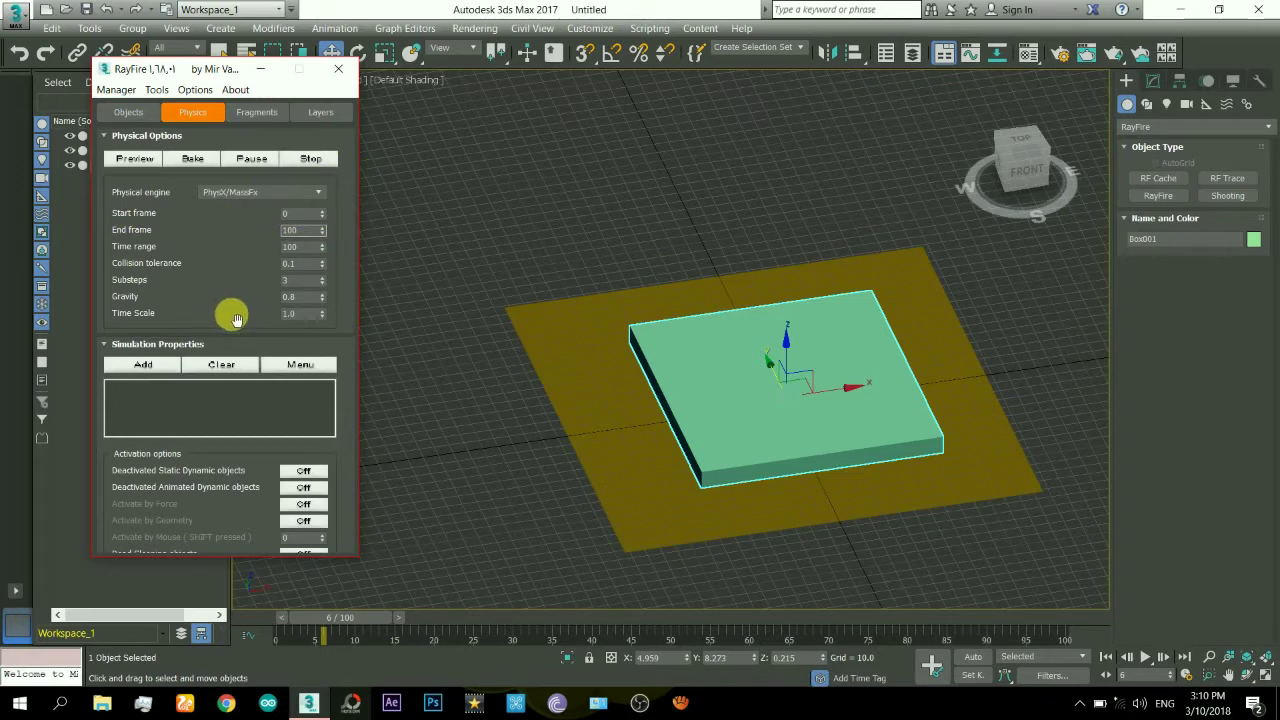
# - Scroll to Interactive Demolition Properties and set Demolish geometry to On
pyautogui.moveTo(237, 318); pyautogui.dragTo(246, 166)
pyautogui.moveTo(266, 409); pyautogui.dragTo(271, 314)
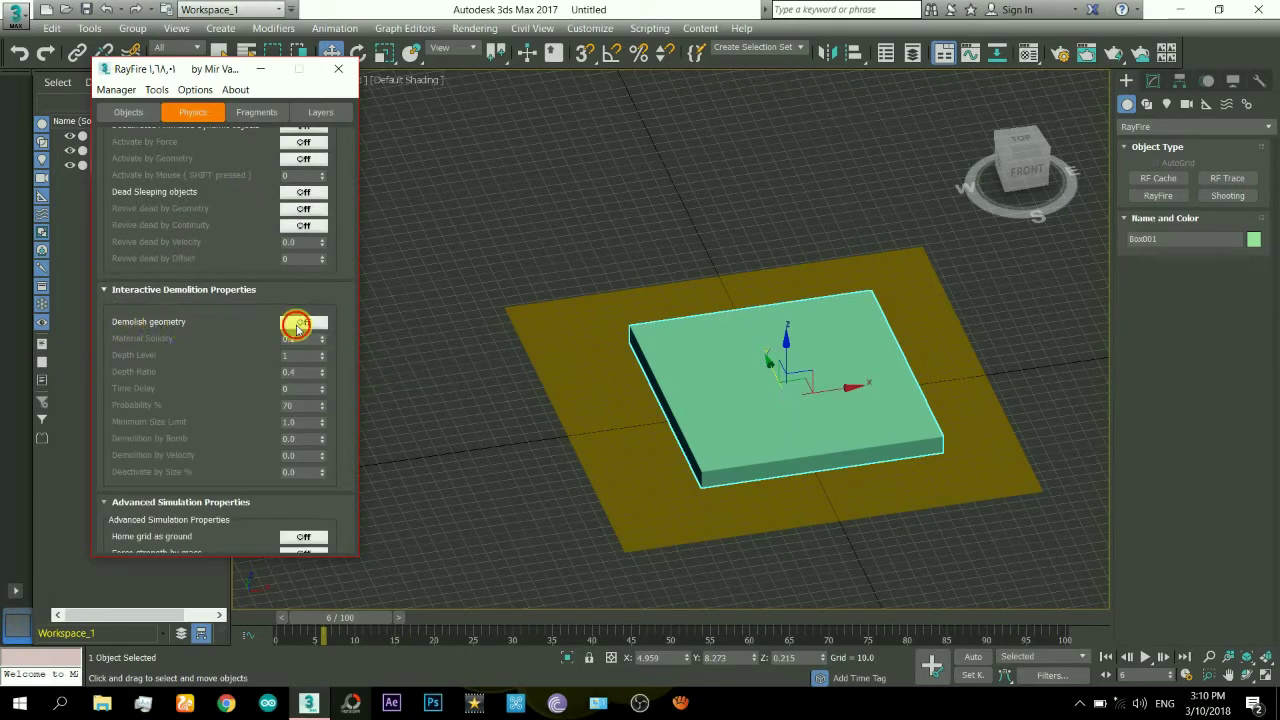
pyautogui.click(300, 323)
pyautogui.moveTo(234, 251); pyautogui.dragTo(234, 514)
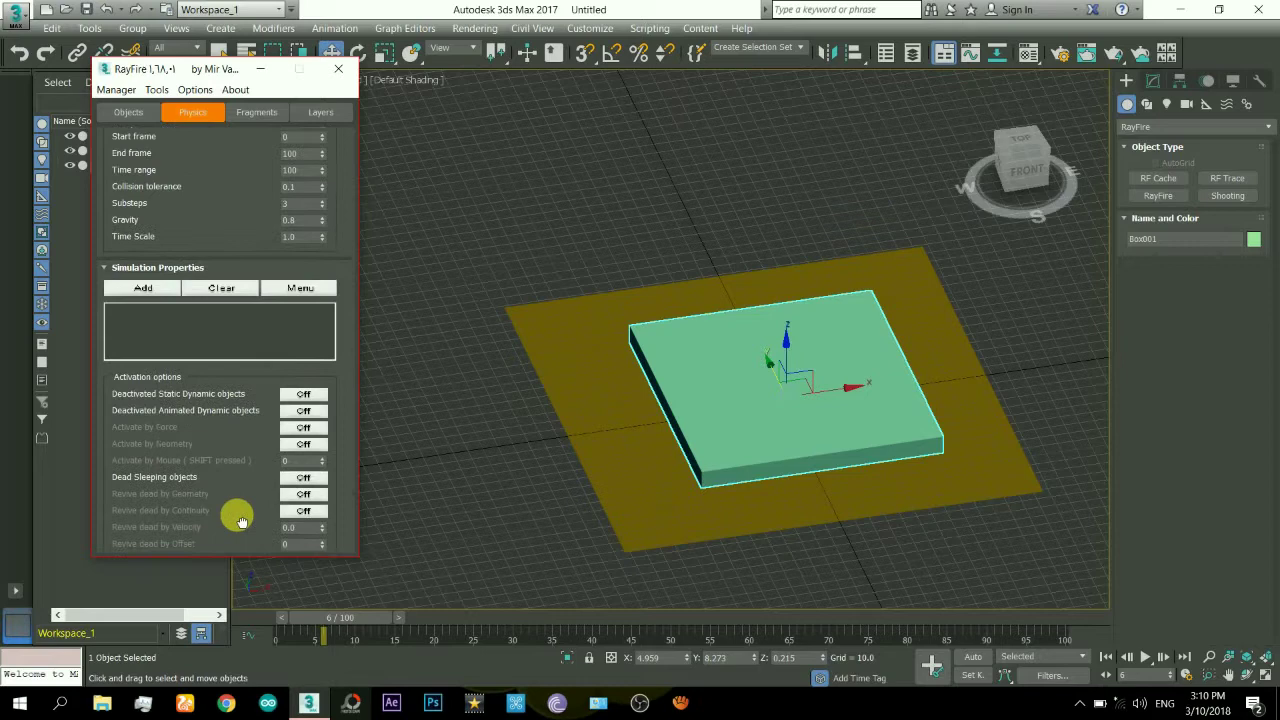
pyautogui.scroll(3, 200, 193)
# - Set the RayFire fragmentation type to Voronoi - Impact point
pyautogui.click(268, 114)
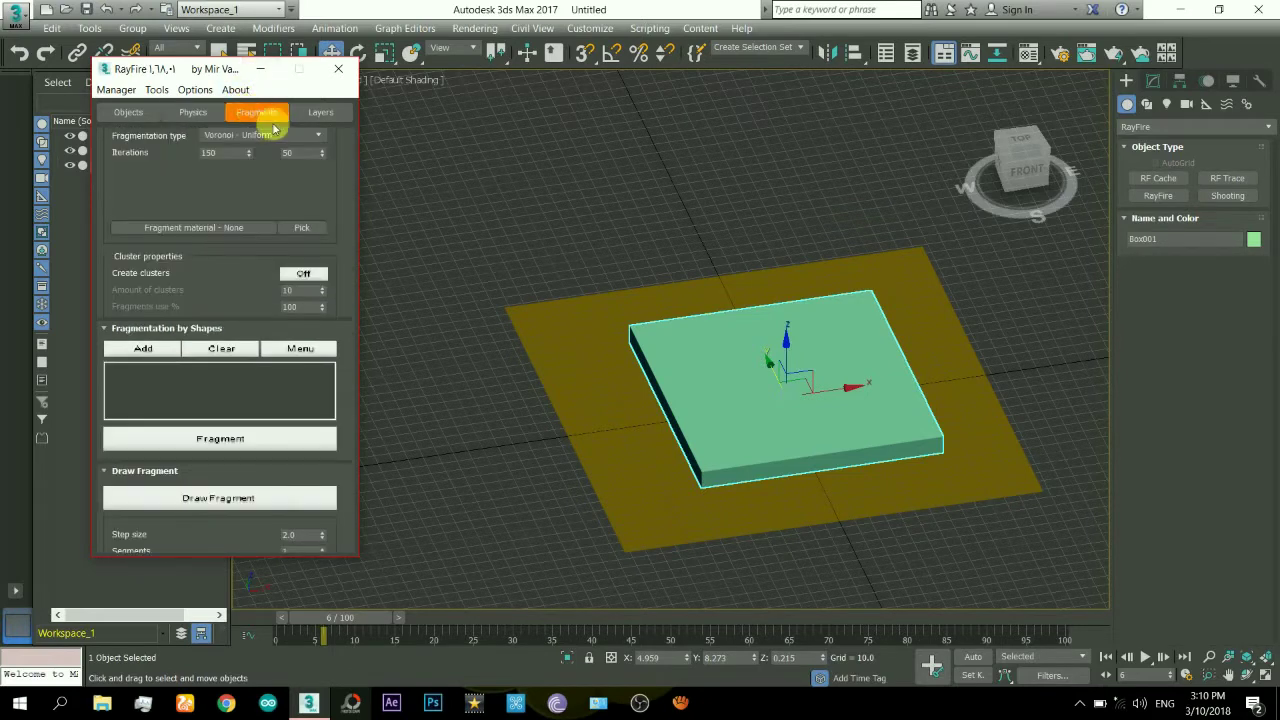
pyautogui.moveTo(305, 175); pyautogui.dragTo(305, 307)
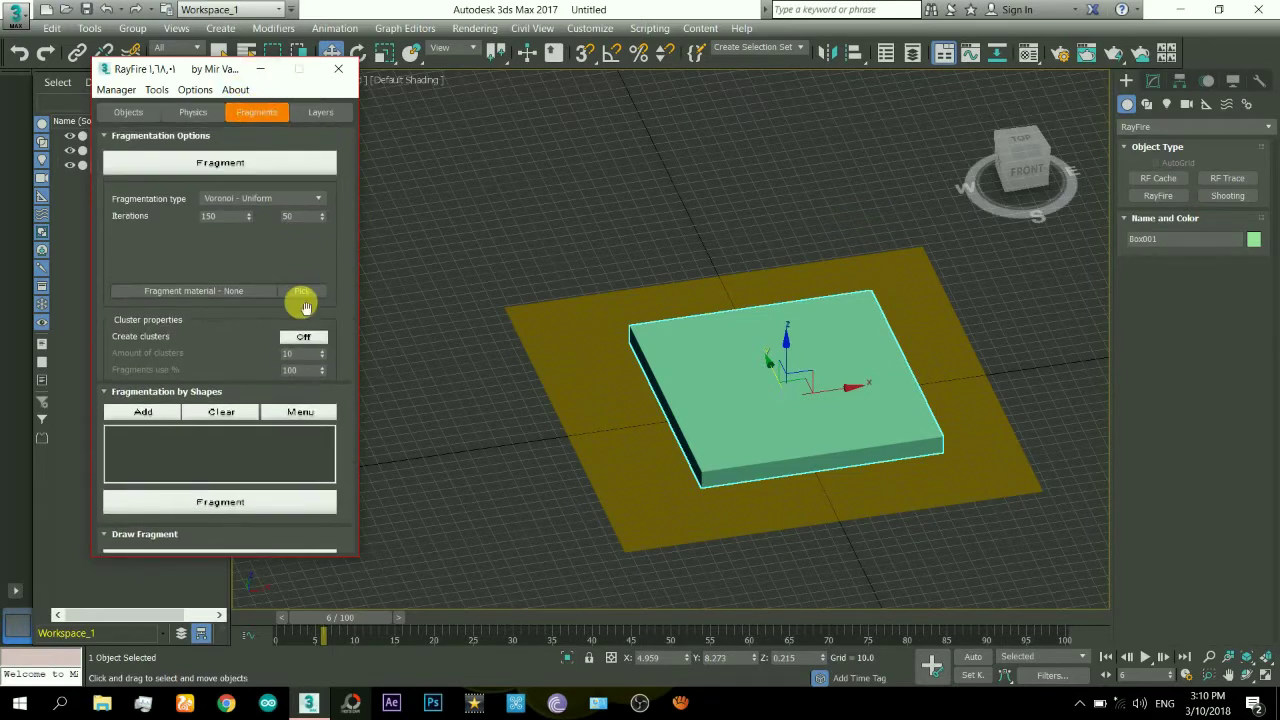
pyautogui.click(258, 196)
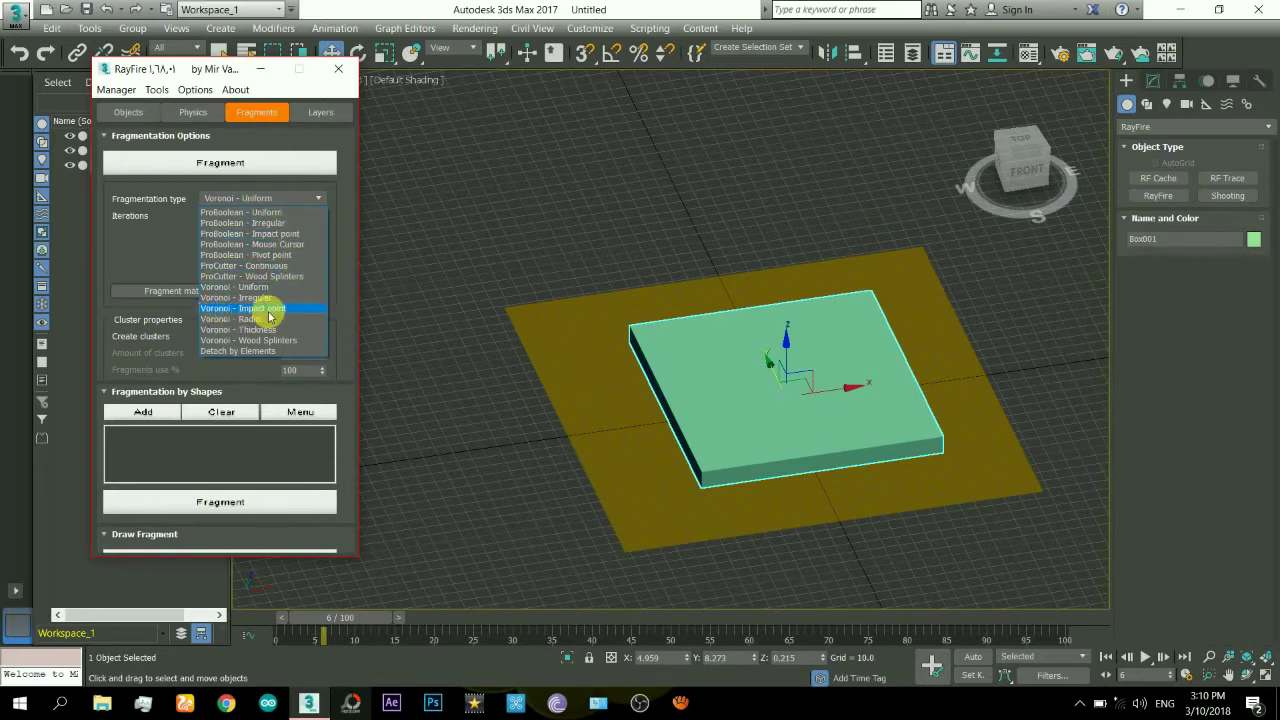
pyautogui.click(270, 312)
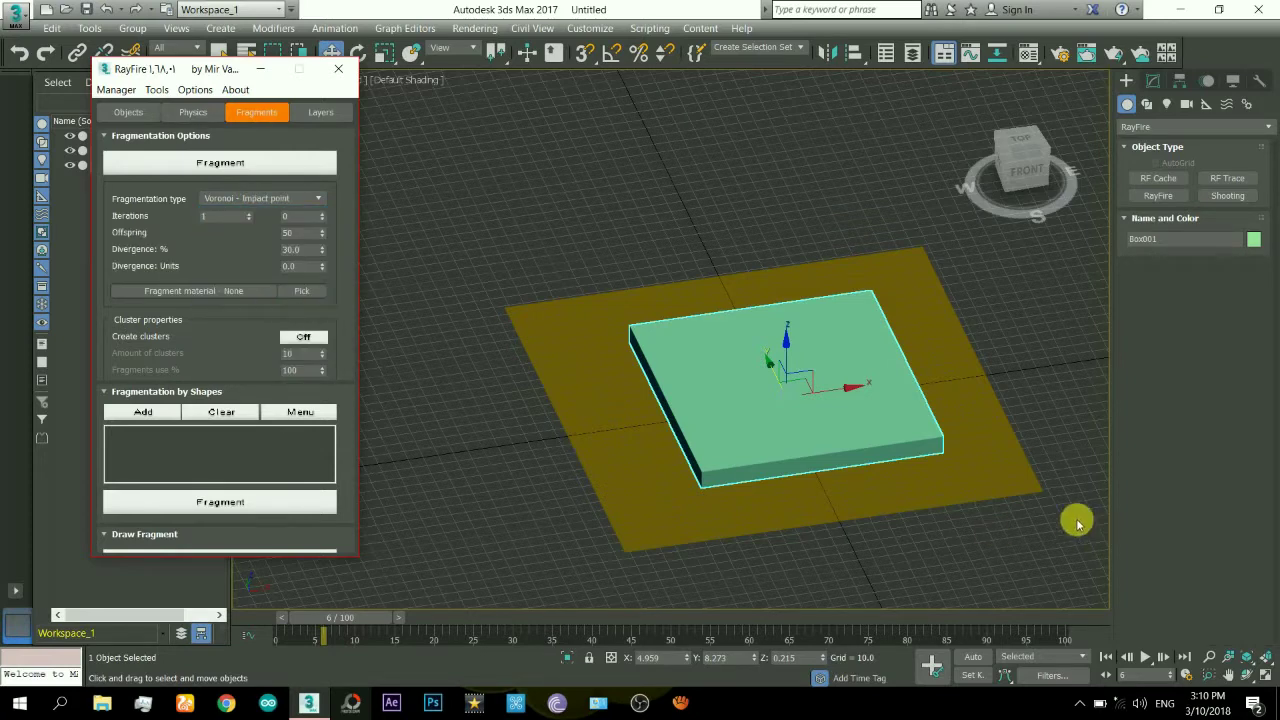
# - In Front wireframe view, scrub to frame 28 and back to 21 to check the wedge hit
pyautogui.moveTo(843, 426); pyautogui.dragTo(749, 383, button='middle')
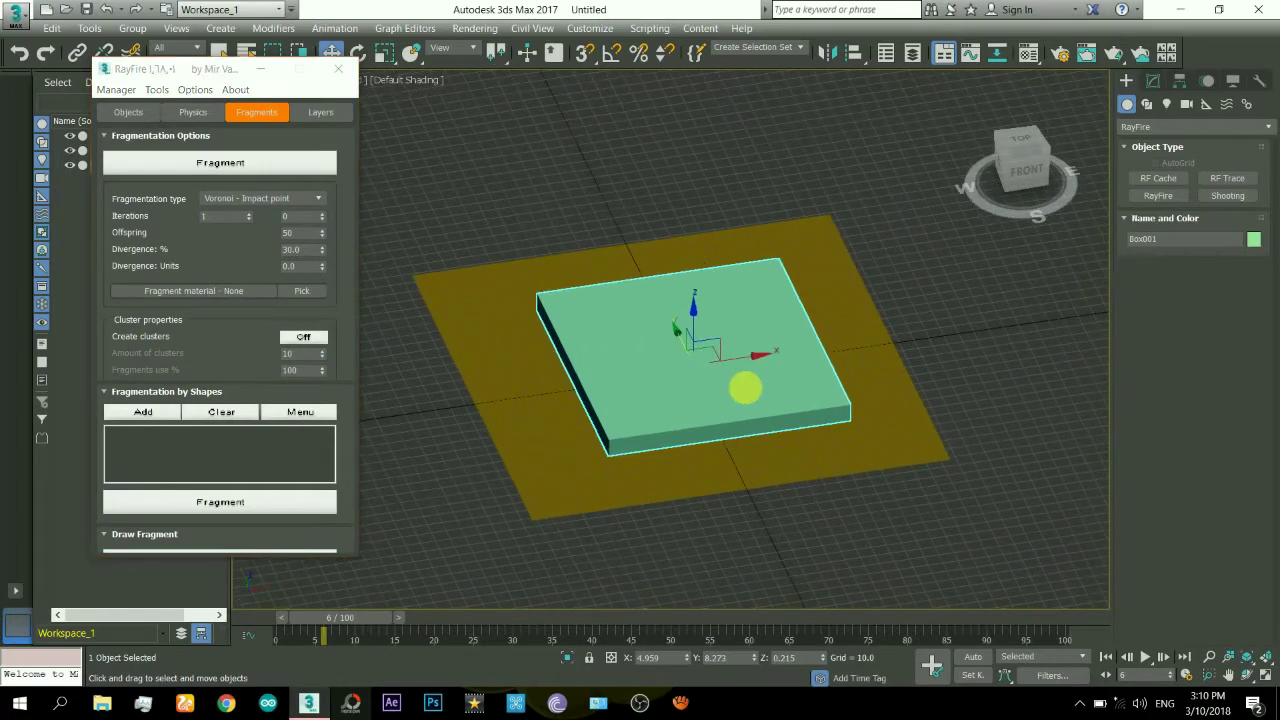
pyautogui.press('F3')
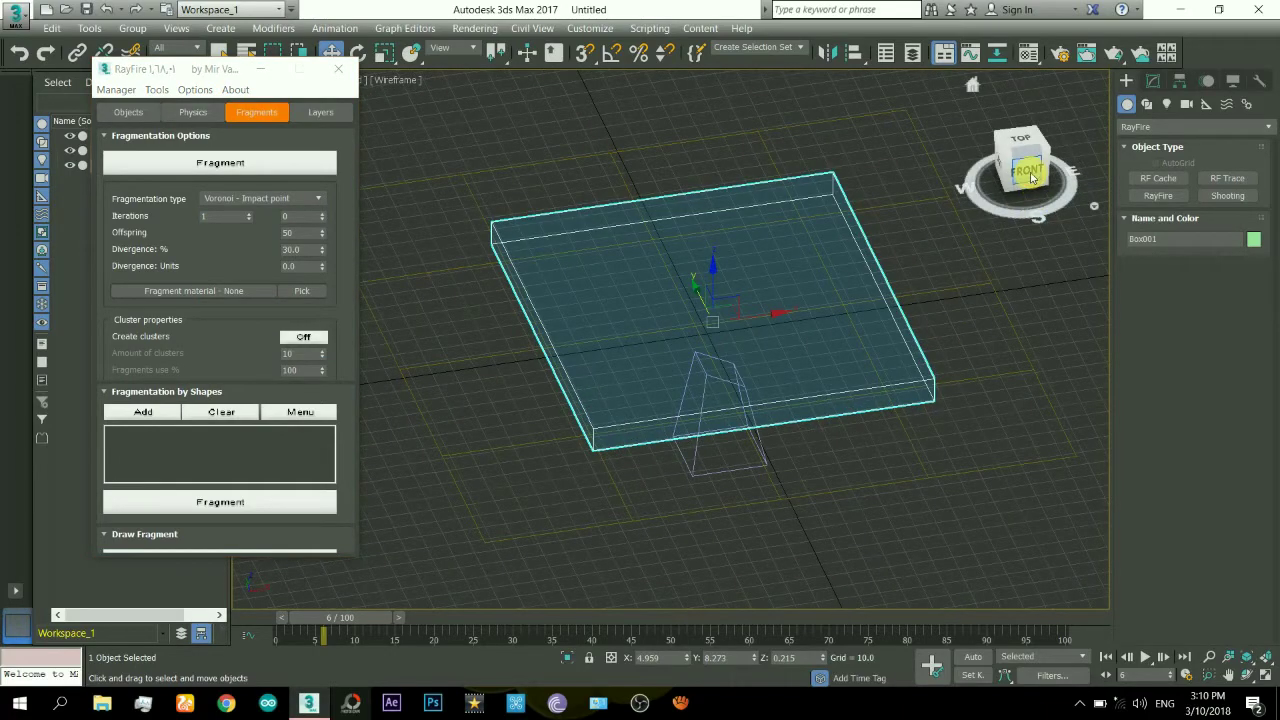
pyautogui.click(1022, 170)
pyautogui.moveTo(371, 617); pyautogui.dragTo(441, 625)
pyautogui.press('w')
pyautogui.click(657, 275)
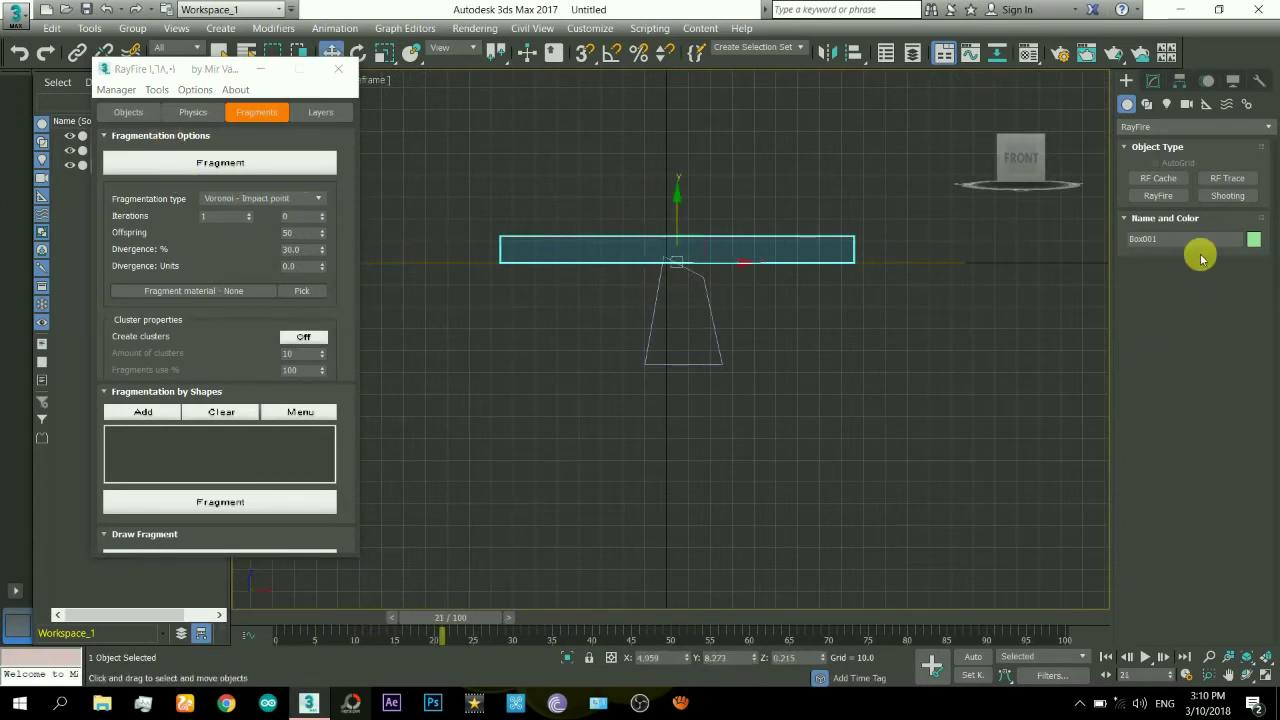
pyautogui.moveTo(1029, 187)
pyautogui.moveTo(1040, 182)
pyautogui.mouseDown()
pyautogui.moveTo(960, 230)
pyautogui.moveTo(837, 263)
pyautogui.moveTo(826, 200)
pyautogui.mouseUp()
# - Return to shaded display and bring the Physics settings back up
pyautogui.press('F3')
pyautogui.scroll(-2, 832, 215)
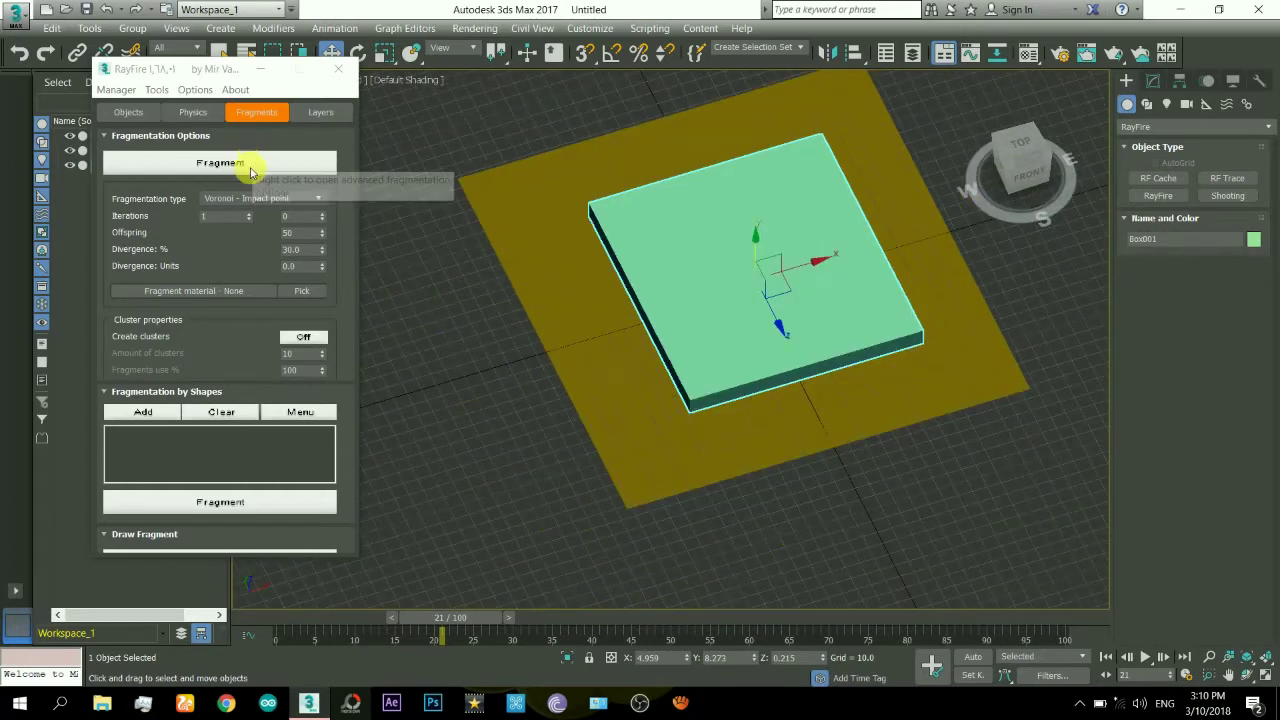
pyautogui.click(191, 114)
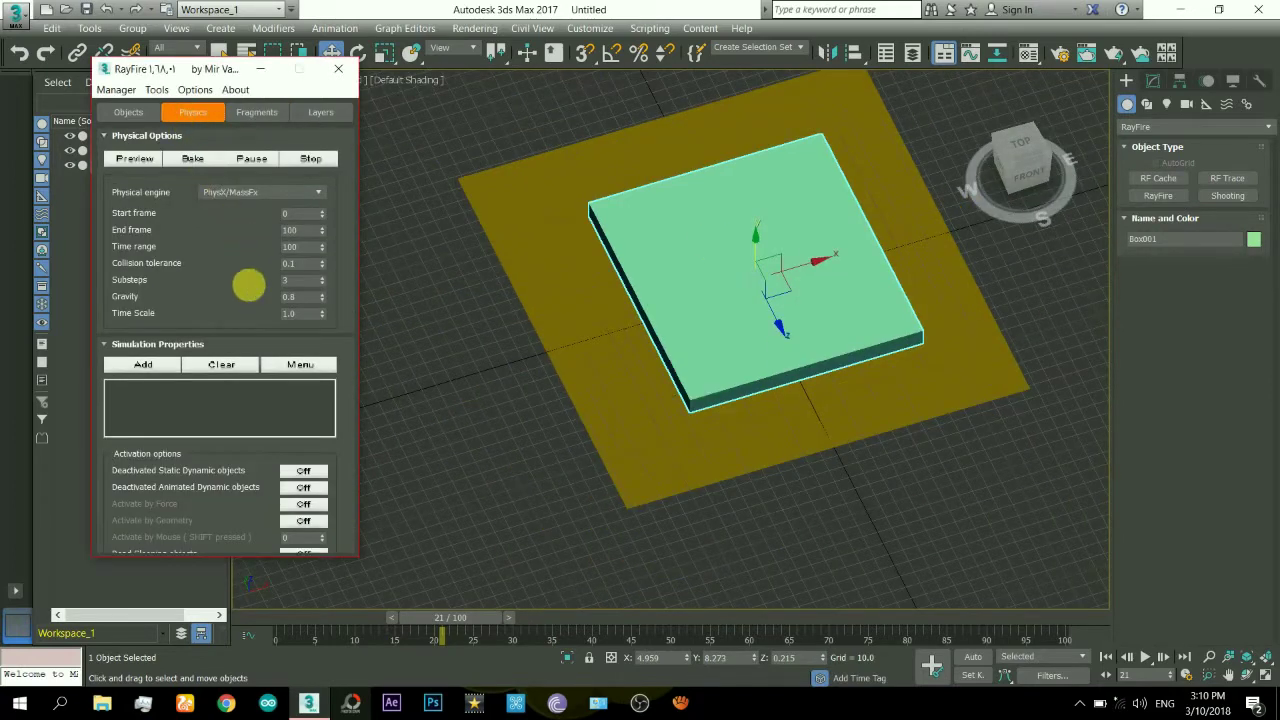
pyautogui.moveTo(249, 285); pyautogui.dragTo(243, 349)
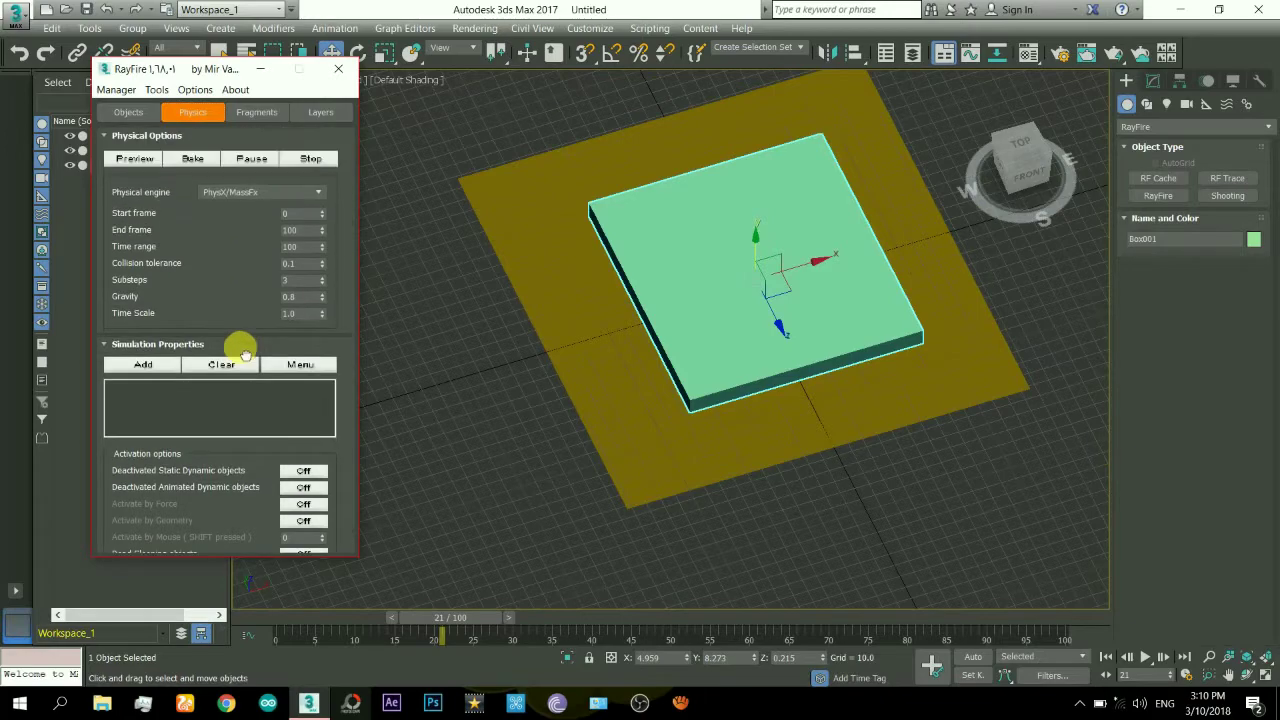
pyautogui.click(1248, 678)
# - Bake the RayFire demolition simulation, then pause it with Escape
pyautogui.moveTo(766, 423); pyautogui.dragTo(622, 311)
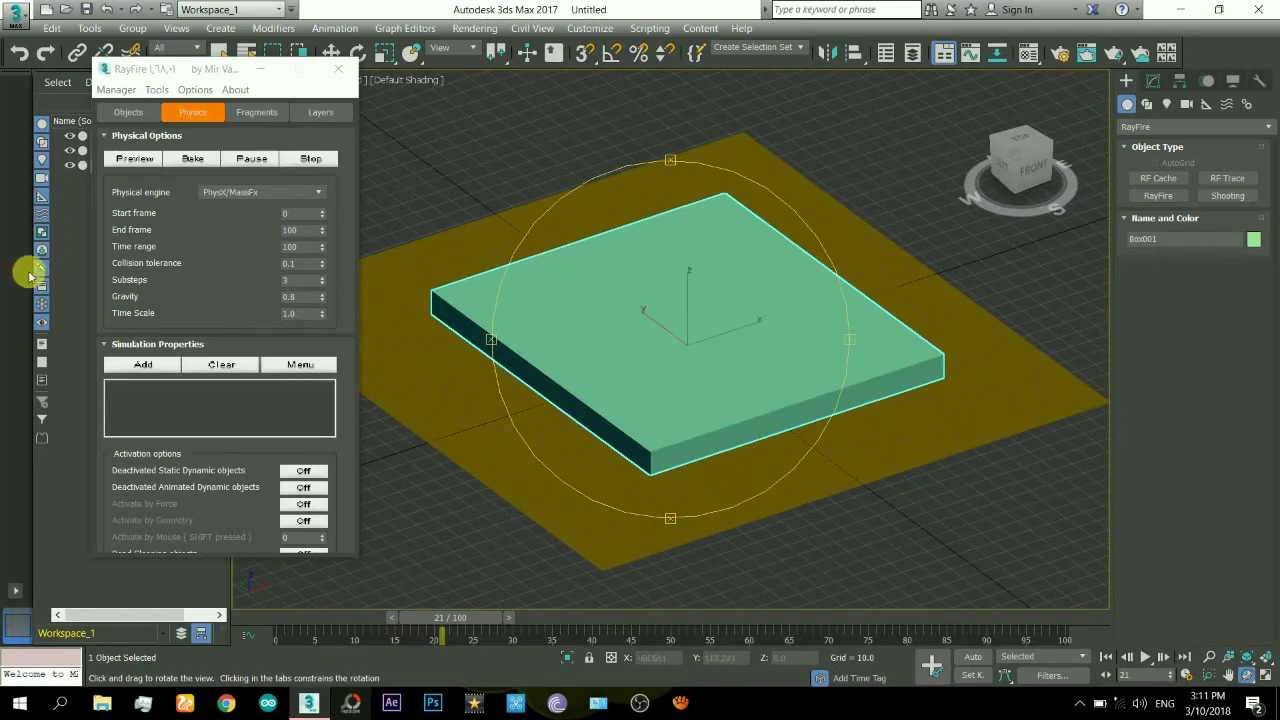
pyautogui.click(181, 160)
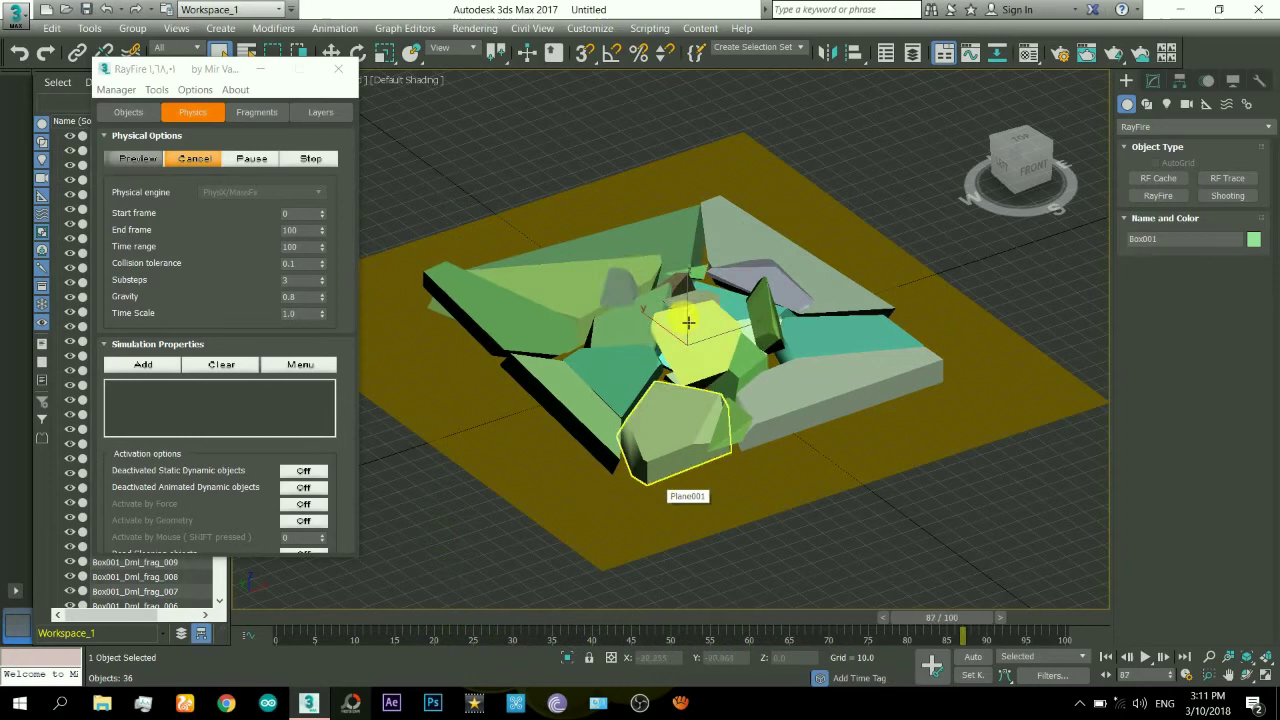
pyautogui.press('Escape')
# - Rewind to frame 0 and scrub to frame 22 in Front view to inspect the impact
pyautogui.moveTo(963, 616); pyautogui.dragTo(272, 618)
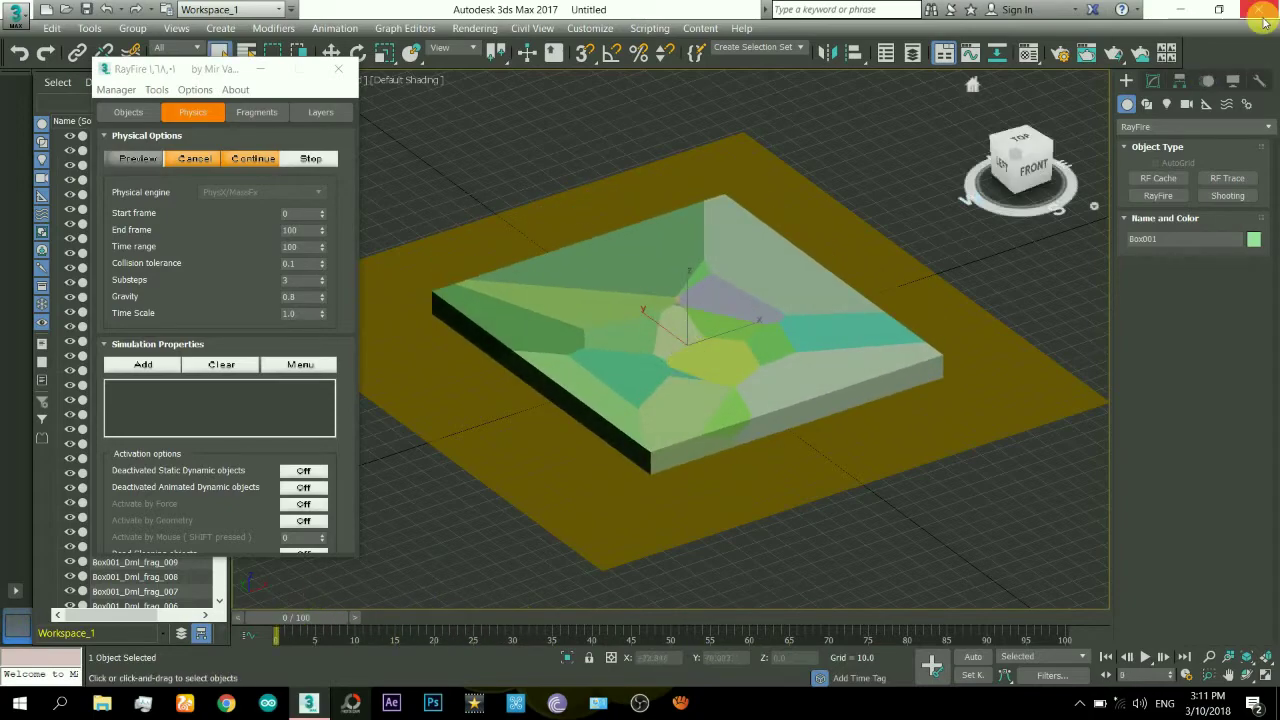
pyautogui.click(1034, 180)
pyautogui.moveTo(333, 622)
pyautogui.mouseDown()
pyautogui.moveTo(680, 620)
pyautogui.moveTo(356, 623)
pyautogui.moveTo(663, 617)
pyautogui.moveTo(763, 634)
pyautogui.moveTo(335, 640)
pyautogui.mouseUp()
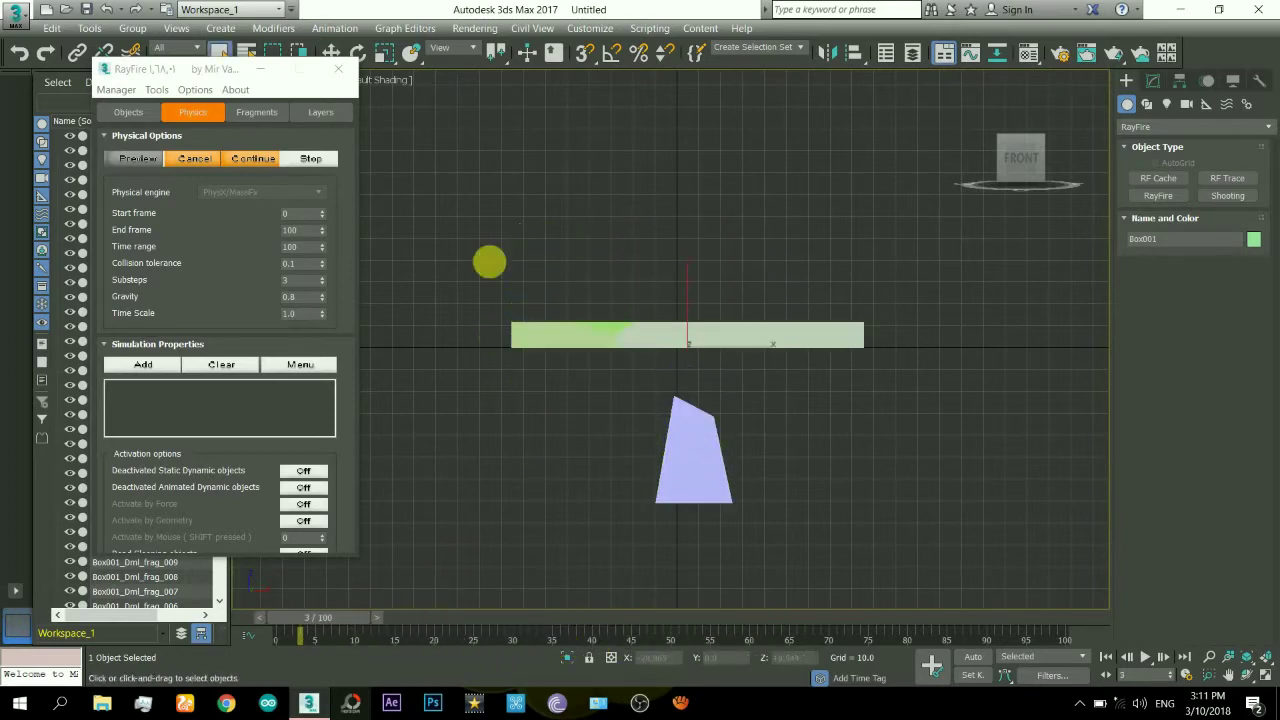
# - Cancel the bake to restore the intact slab and orbit back to perspective
pyautogui.click(193, 163)
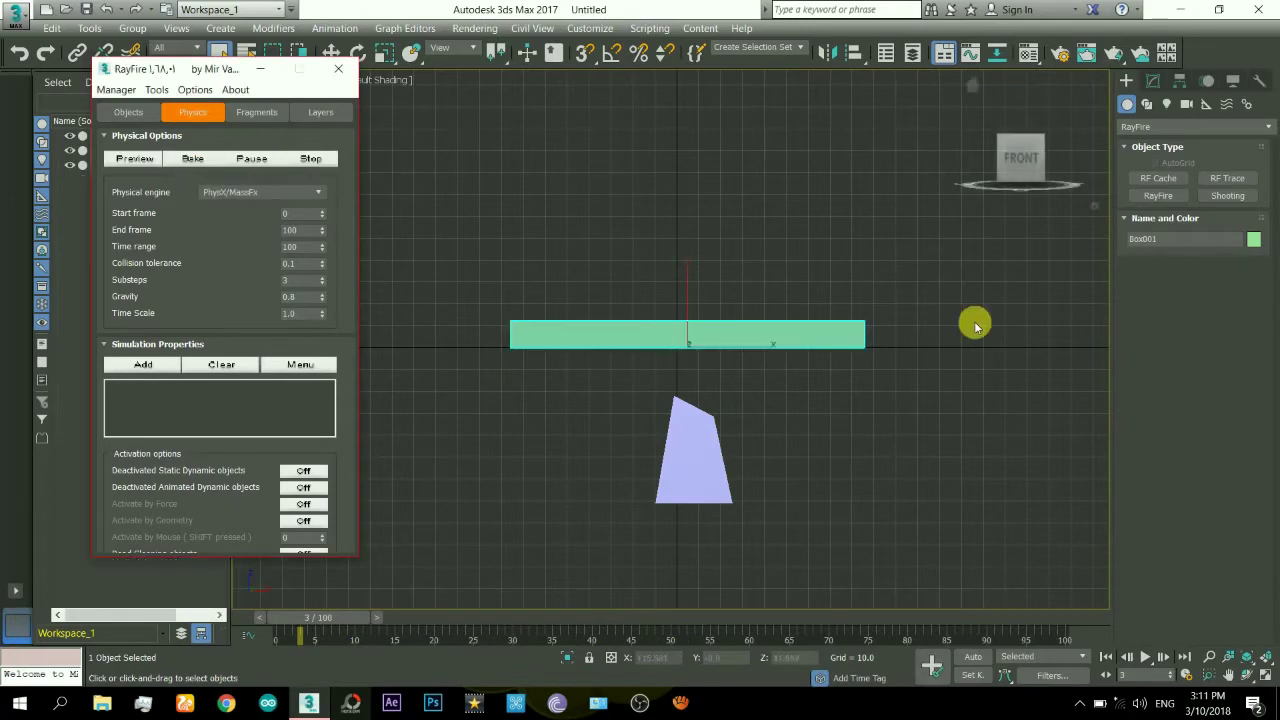
pyautogui.click(1262, 677)
pyautogui.moveTo(655, 356); pyautogui.dragTo(680, 380)
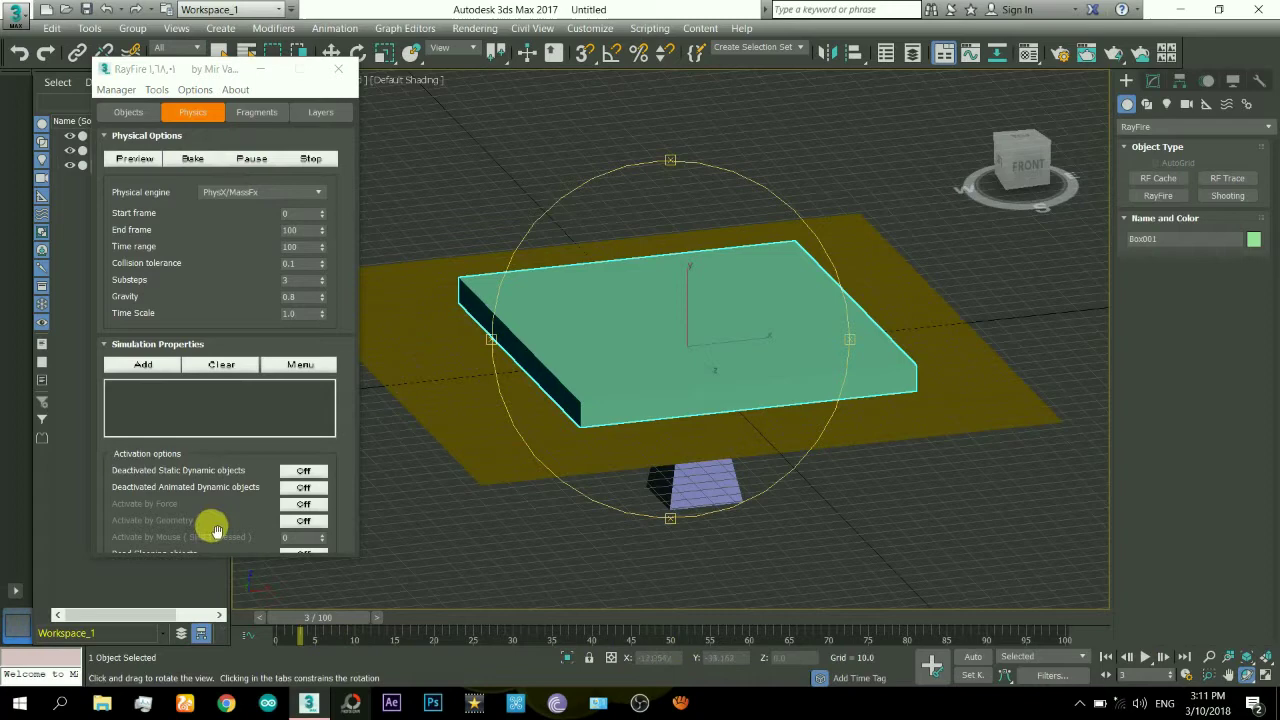
pyautogui.scroll(-5, 227, 330)
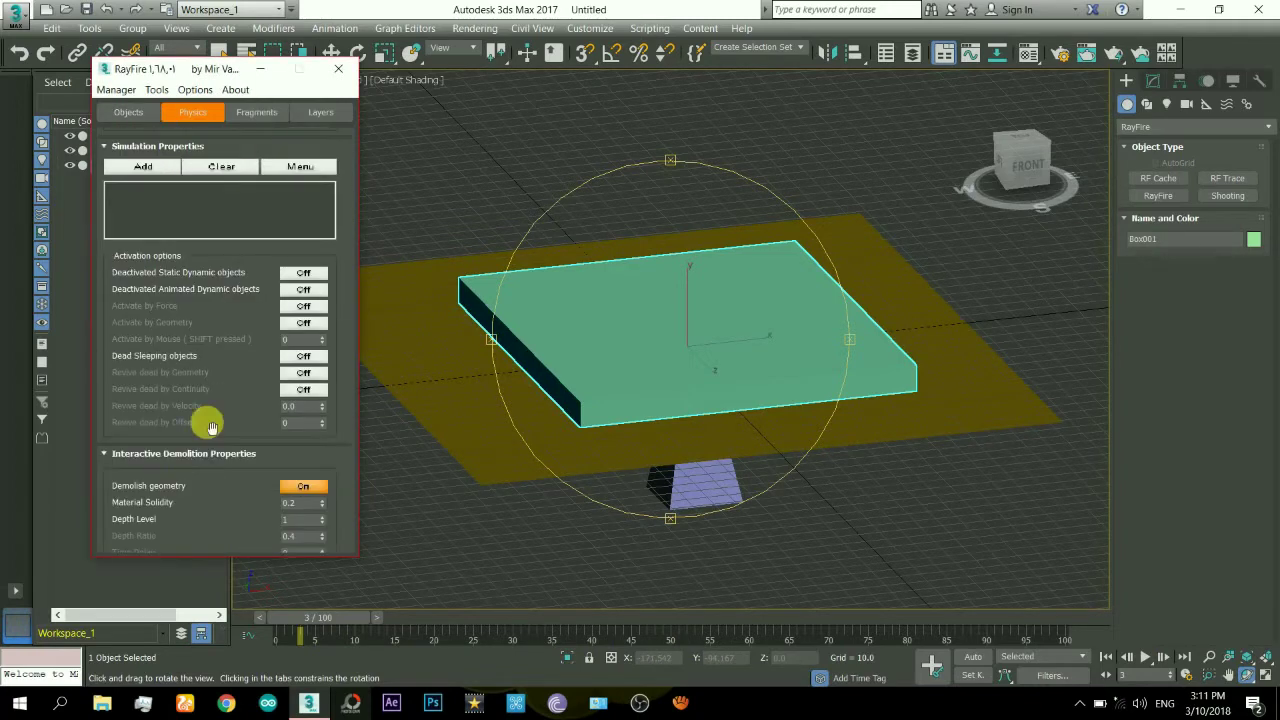
pyautogui.moveTo(233, 520); pyautogui.dragTo(294, 249)
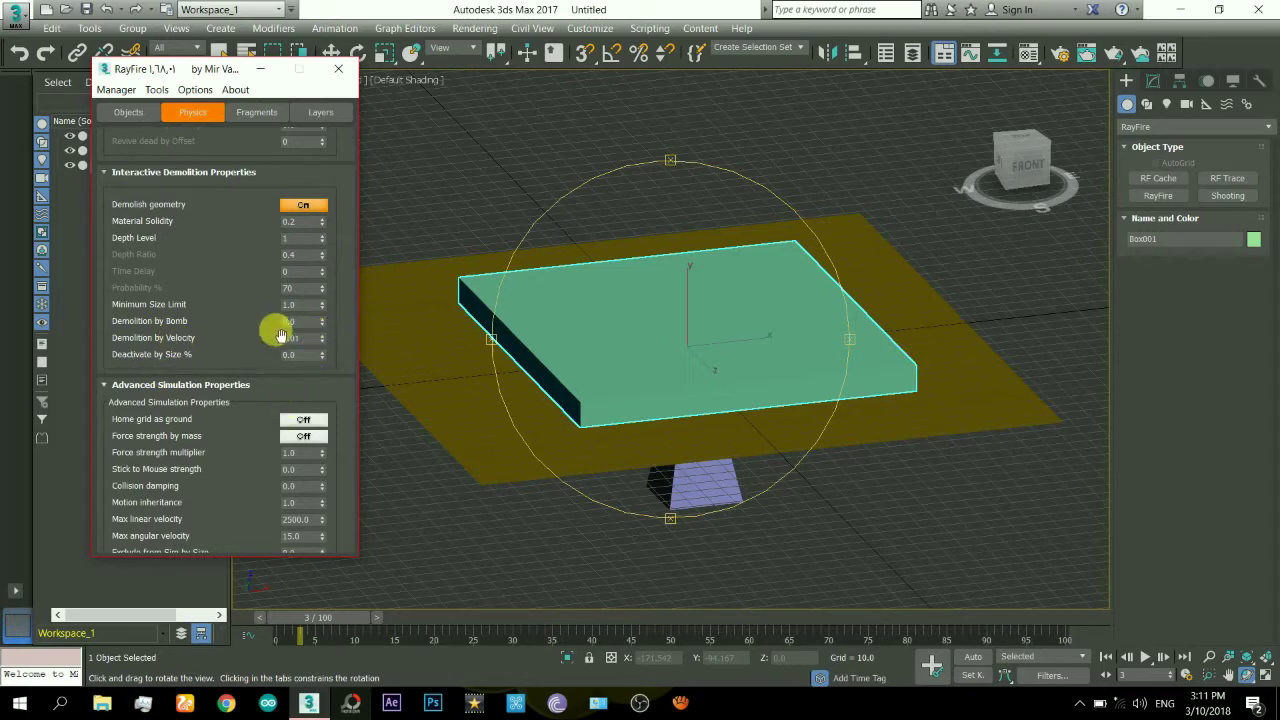
pyautogui.scroll(9, 249, 266)
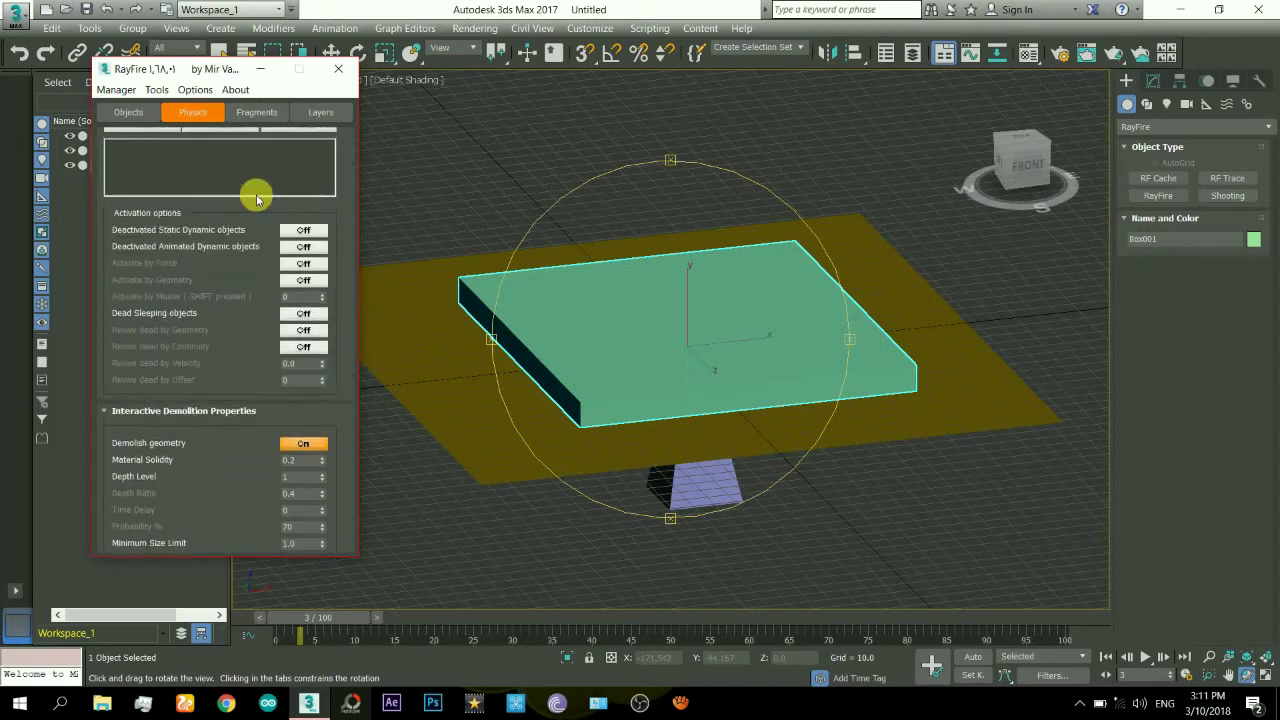
pyautogui.moveTo(229, 142); pyautogui.dragTo(235, 328)
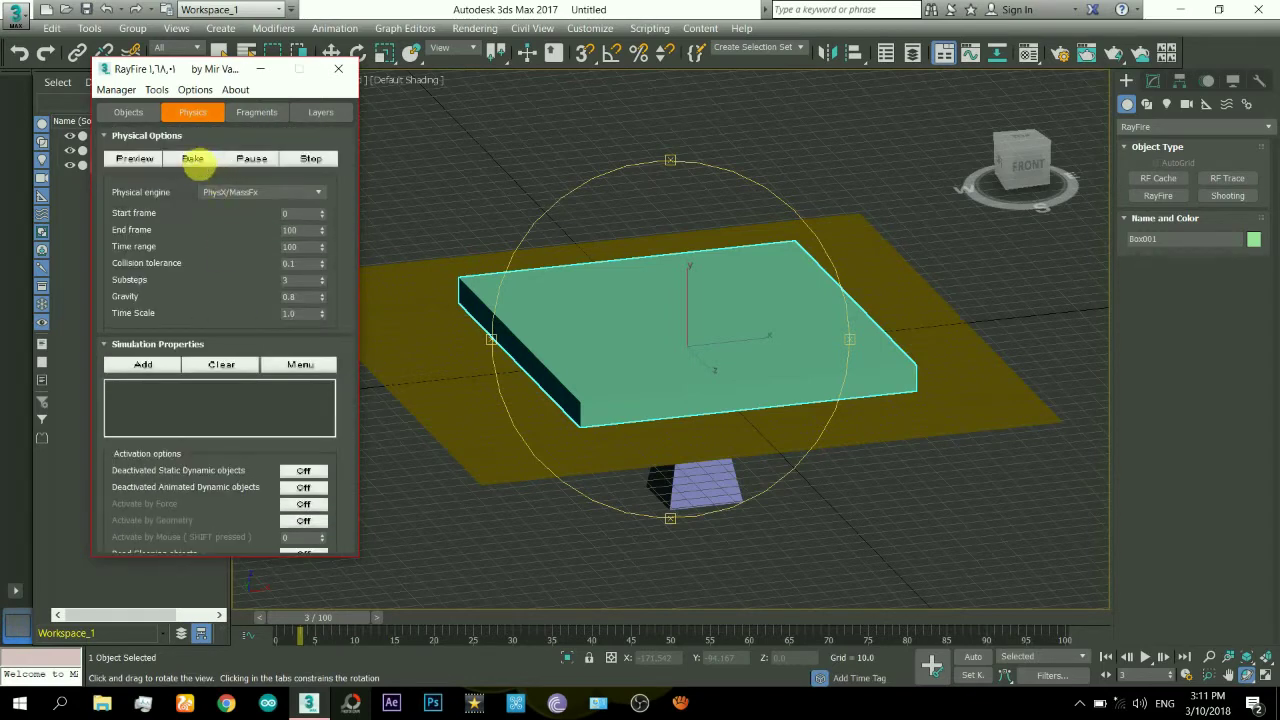
# - Bake the simulation again, stop it, then scrub through the shattering and return to frame 0
pyautogui.click(193, 160)
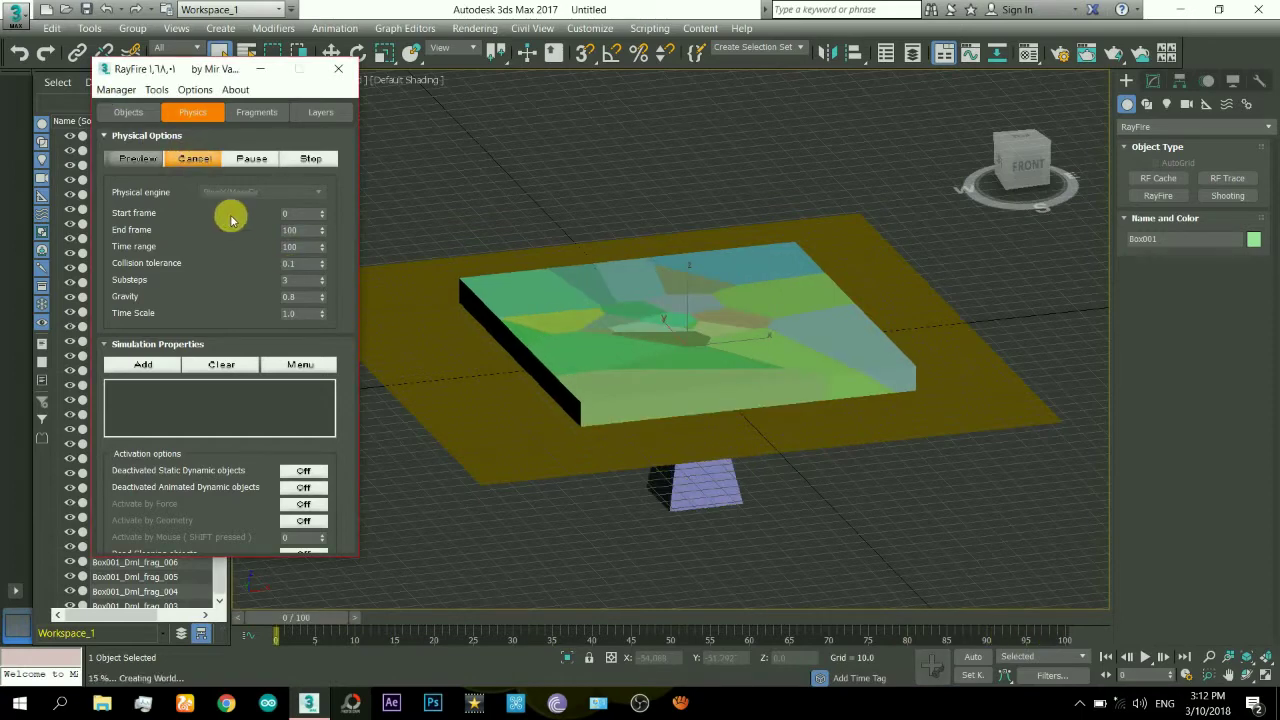
pyautogui.click(196, 161)
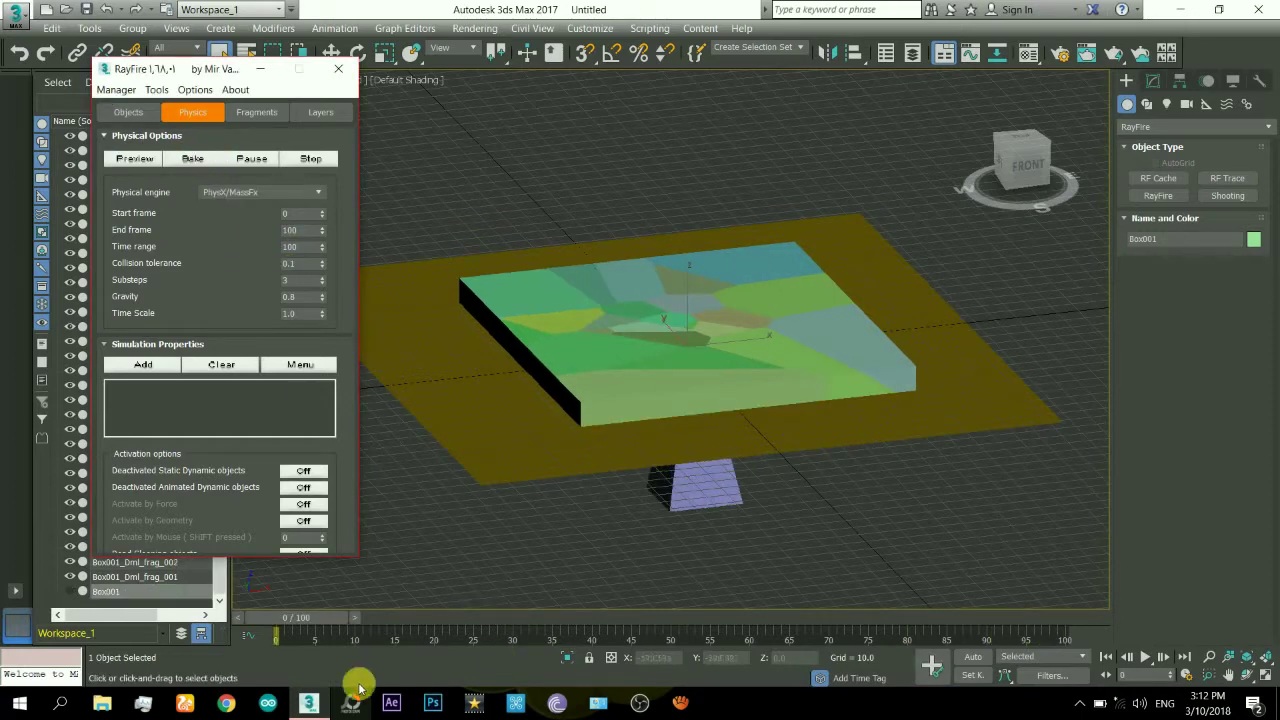
pyautogui.moveTo(308, 618); pyautogui.dragTo(1035, 705)
pyautogui.press('Home')
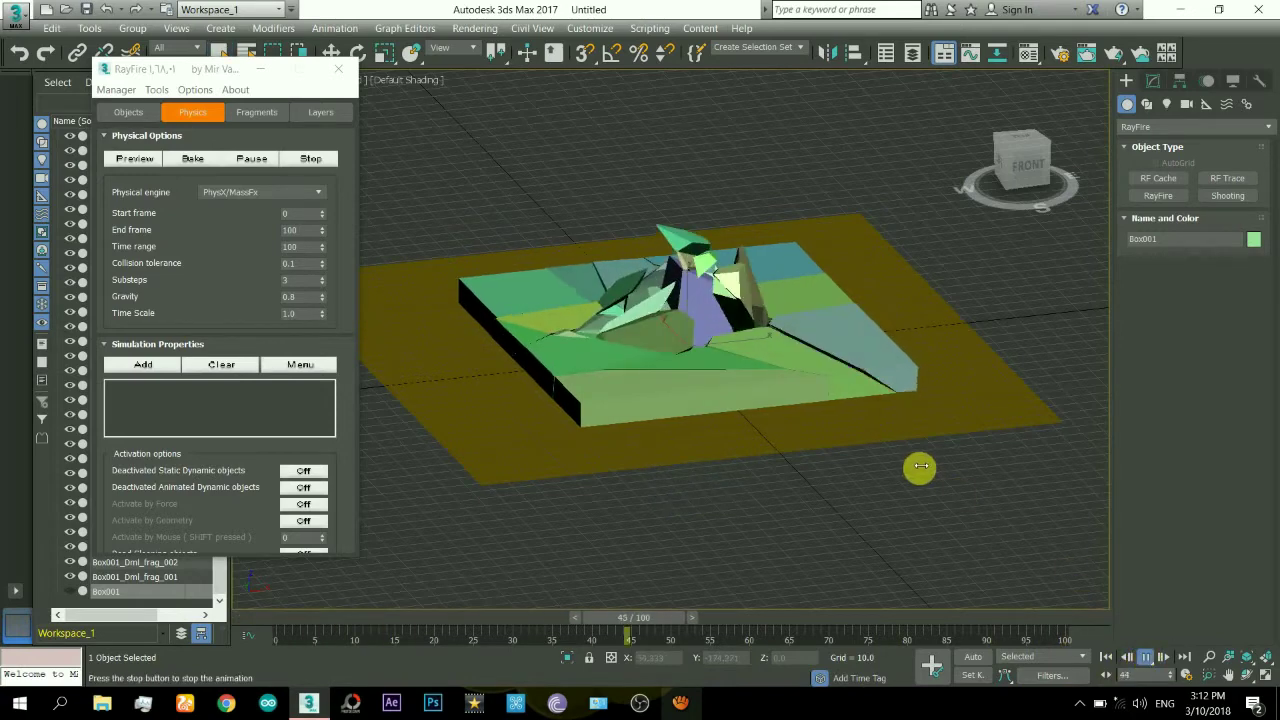
pyautogui.scroll(2, 691, 366)
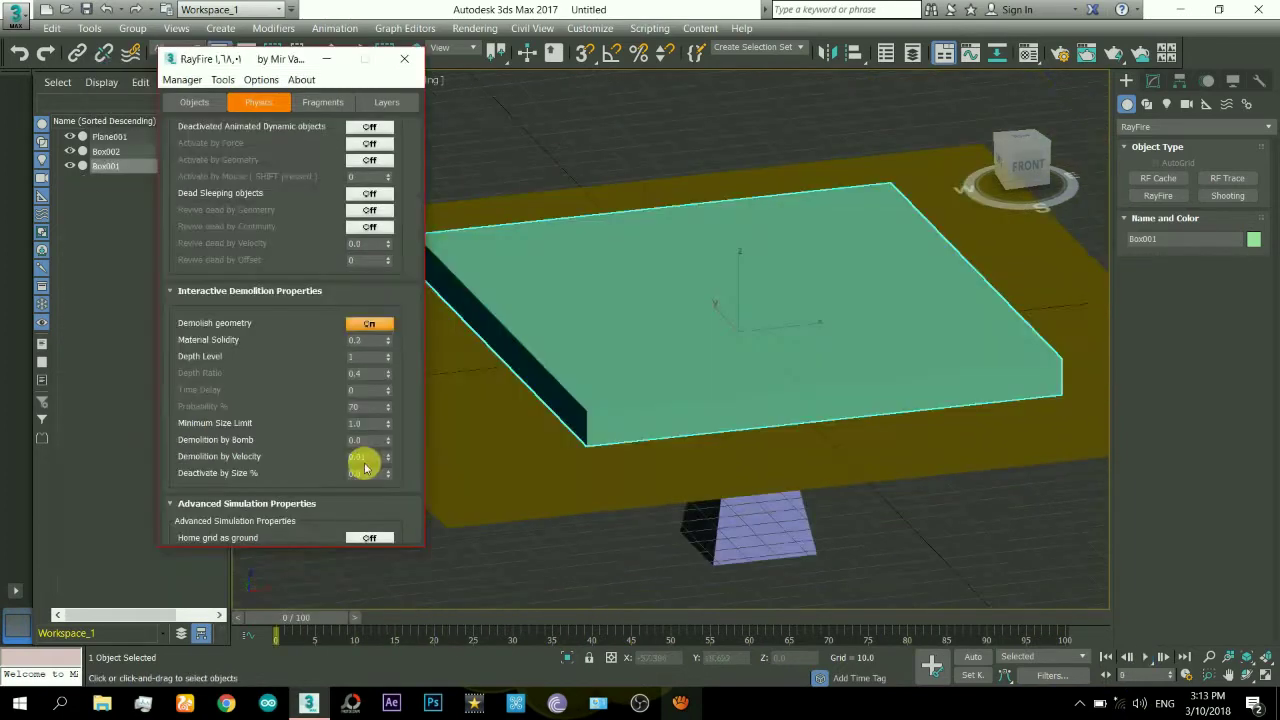
# - Select Box002 and use Auto Key to key it raised above the slab at about frame 94
pyautogui.click(784, 548)
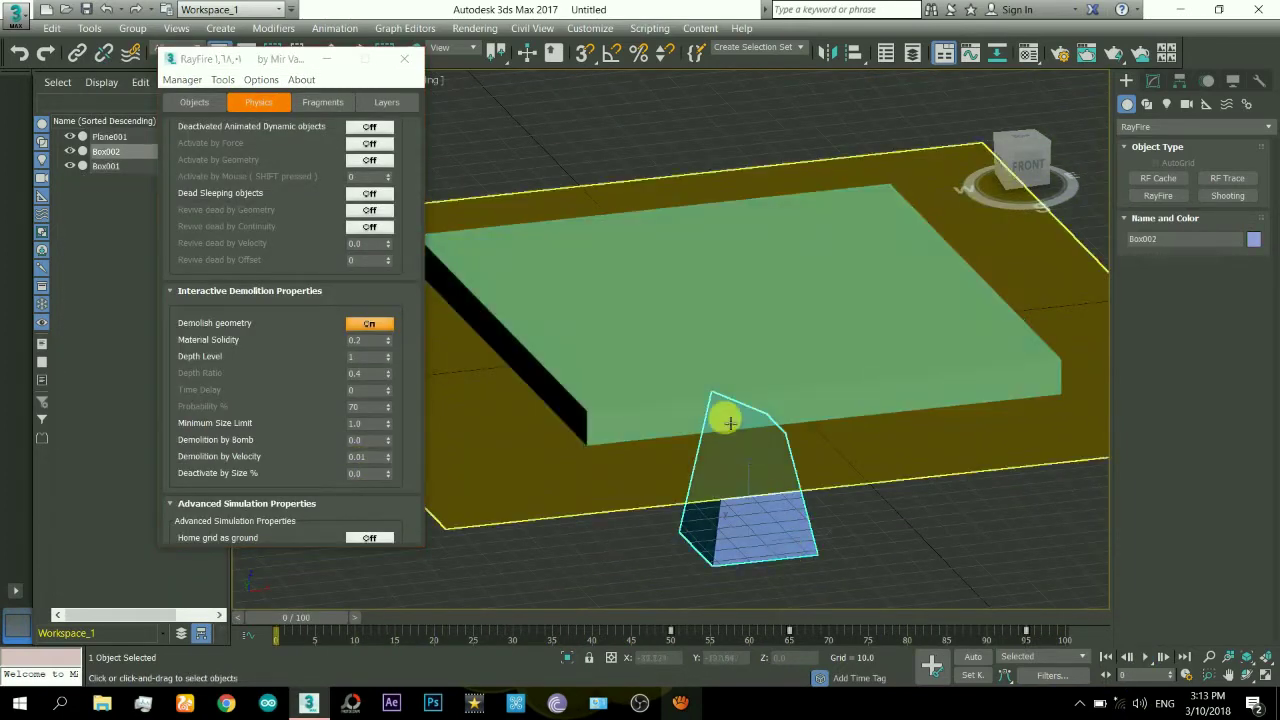
pyautogui.click(658, 618)
pyautogui.moveTo(658, 618); pyautogui.dragTo(677, 621)
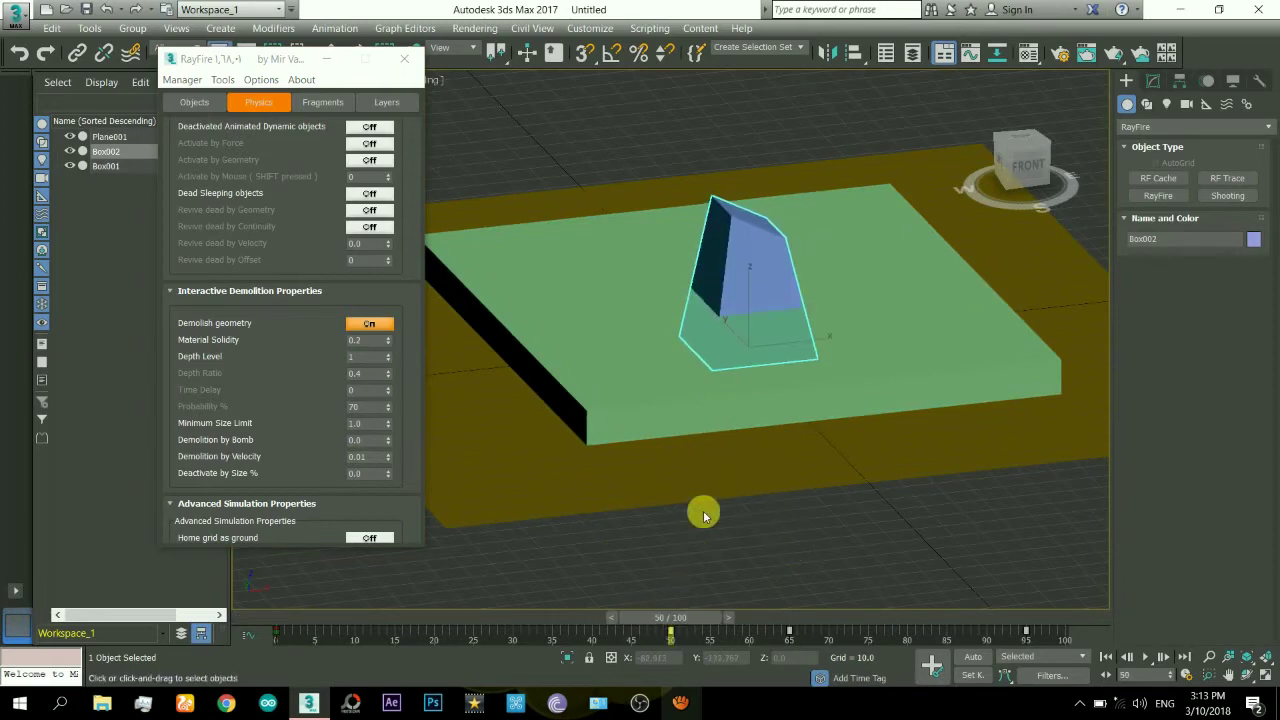
pyautogui.click(977, 661)
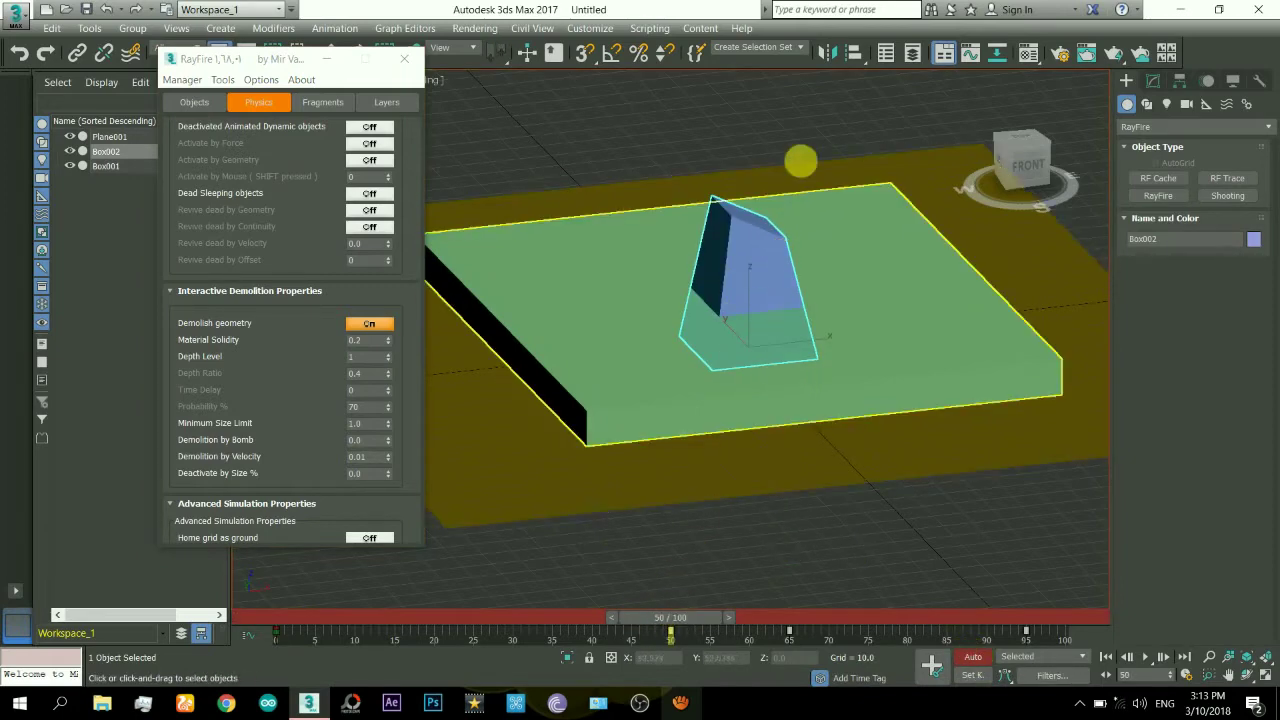
pyautogui.moveTo(711, 624); pyautogui.dragTo(1038, 650)
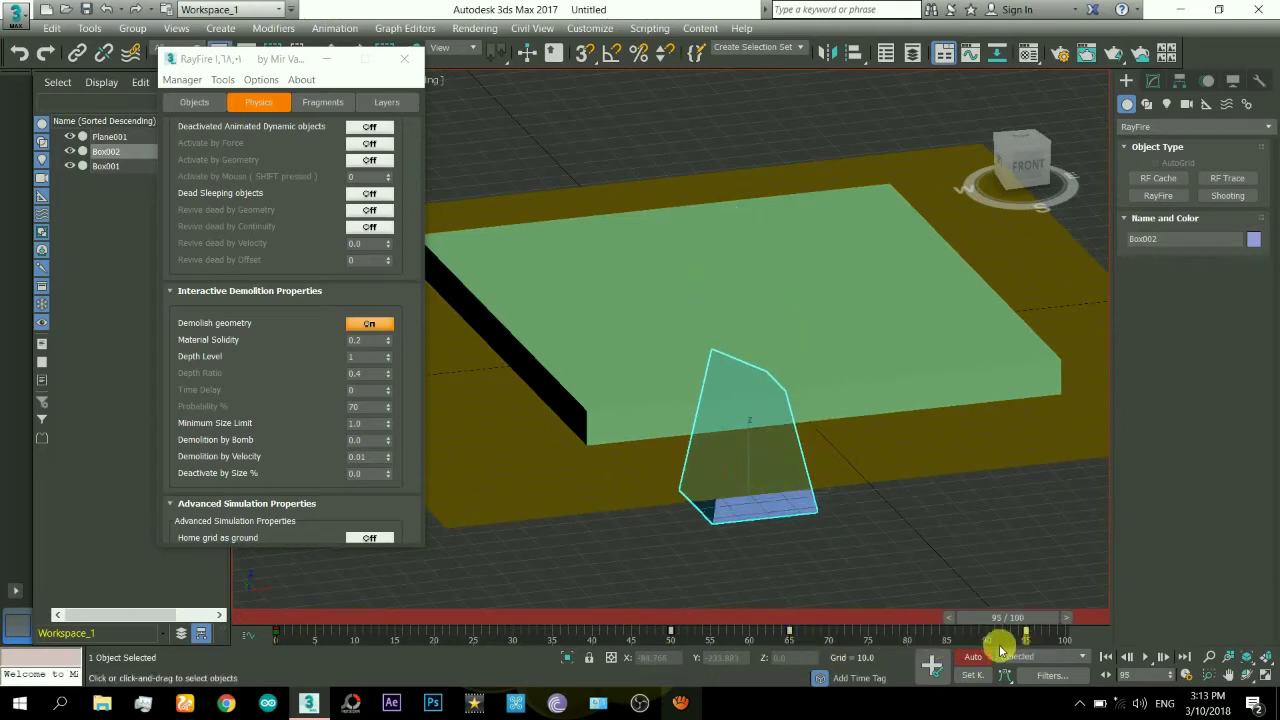
pyautogui.press('w')
pyautogui.moveTo(757, 453); pyautogui.dragTo(722, 173)
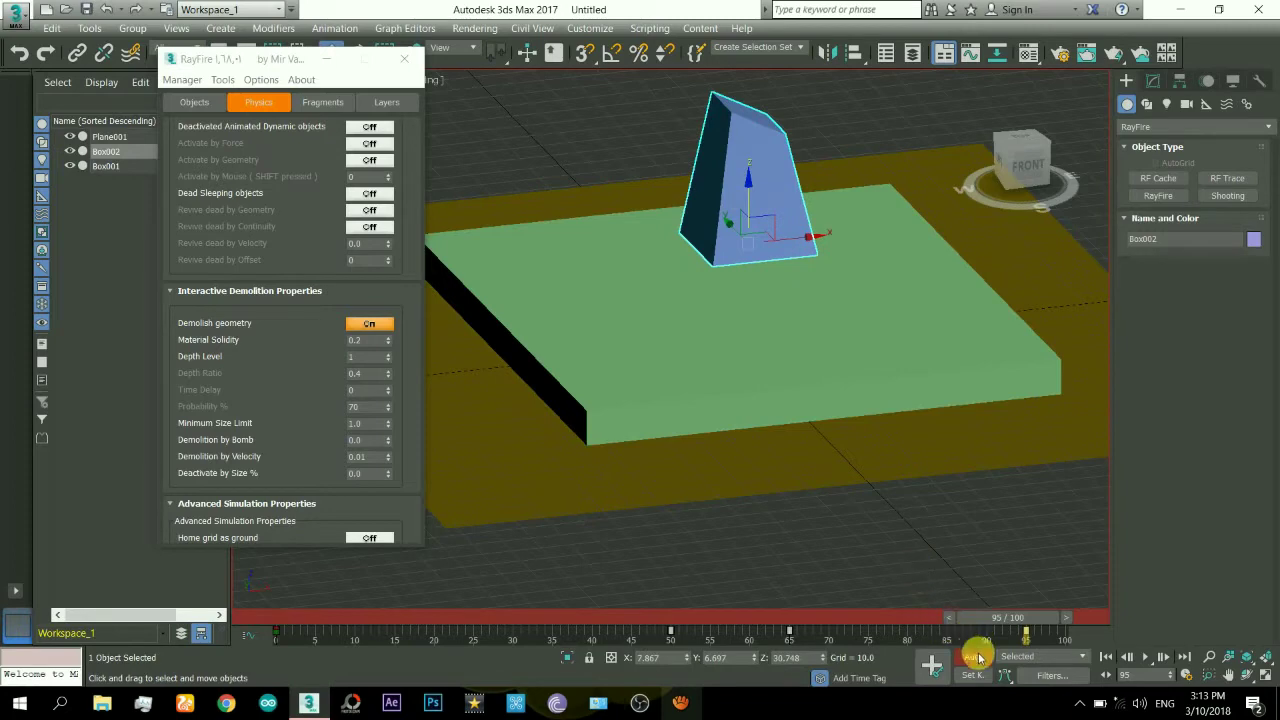
pyautogui.click(976, 657)
pyautogui.click(1147, 657)
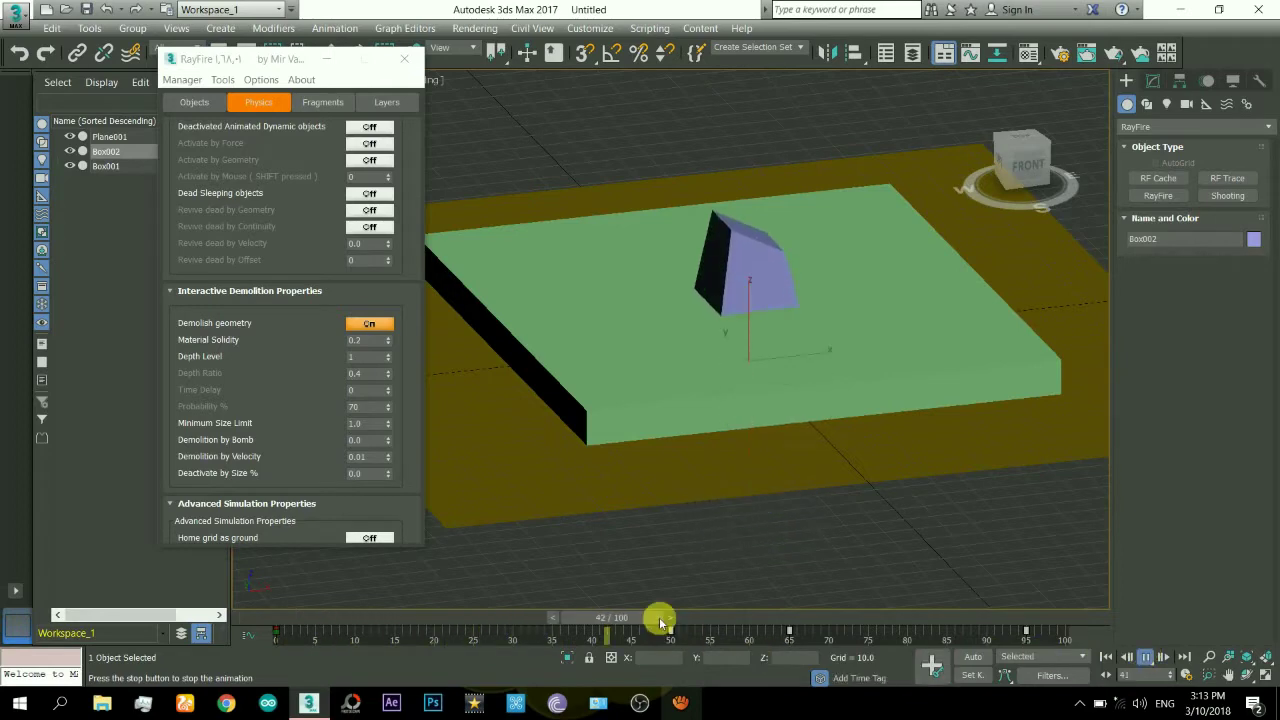
# - At about frame 65, key Box002 rotated roughly 17 degrees with Auto Key
pyautogui.moveTo(657, 617); pyautogui.dragTo(767, 628)
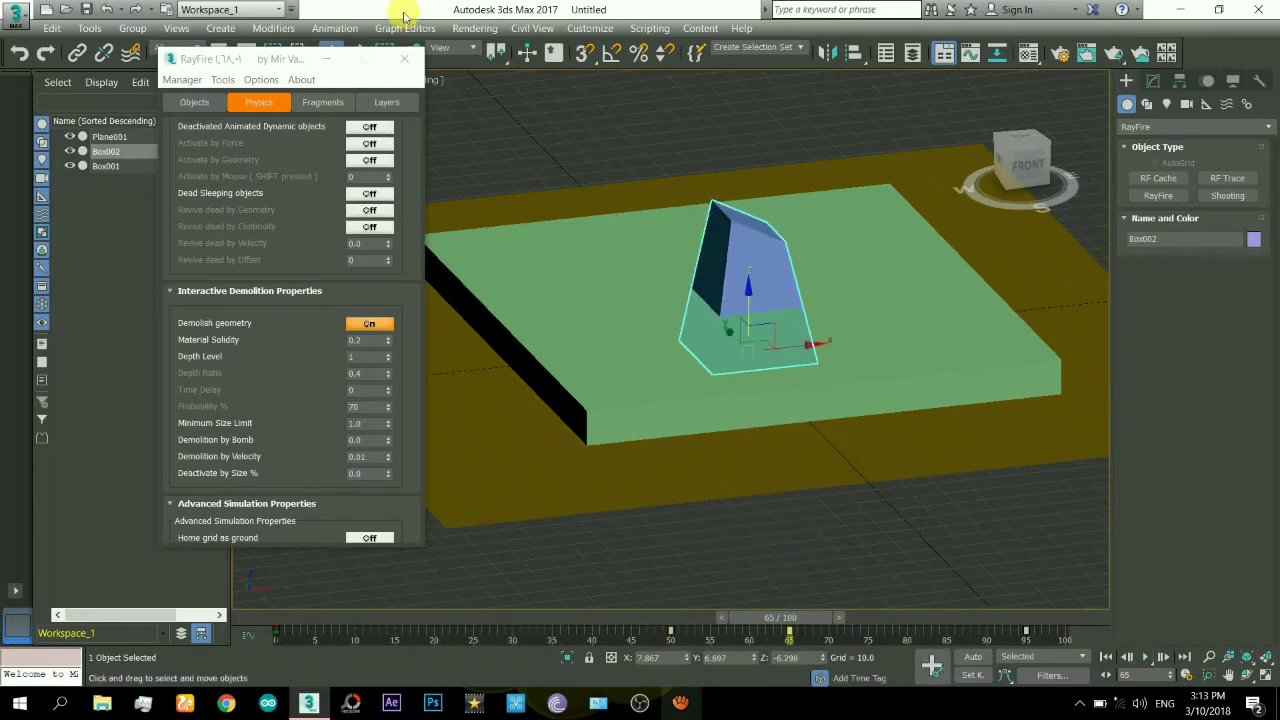
pyautogui.moveTo(280, 58); pyautogui.dragTo(213, 118)
pyautogui.click(354, 55)
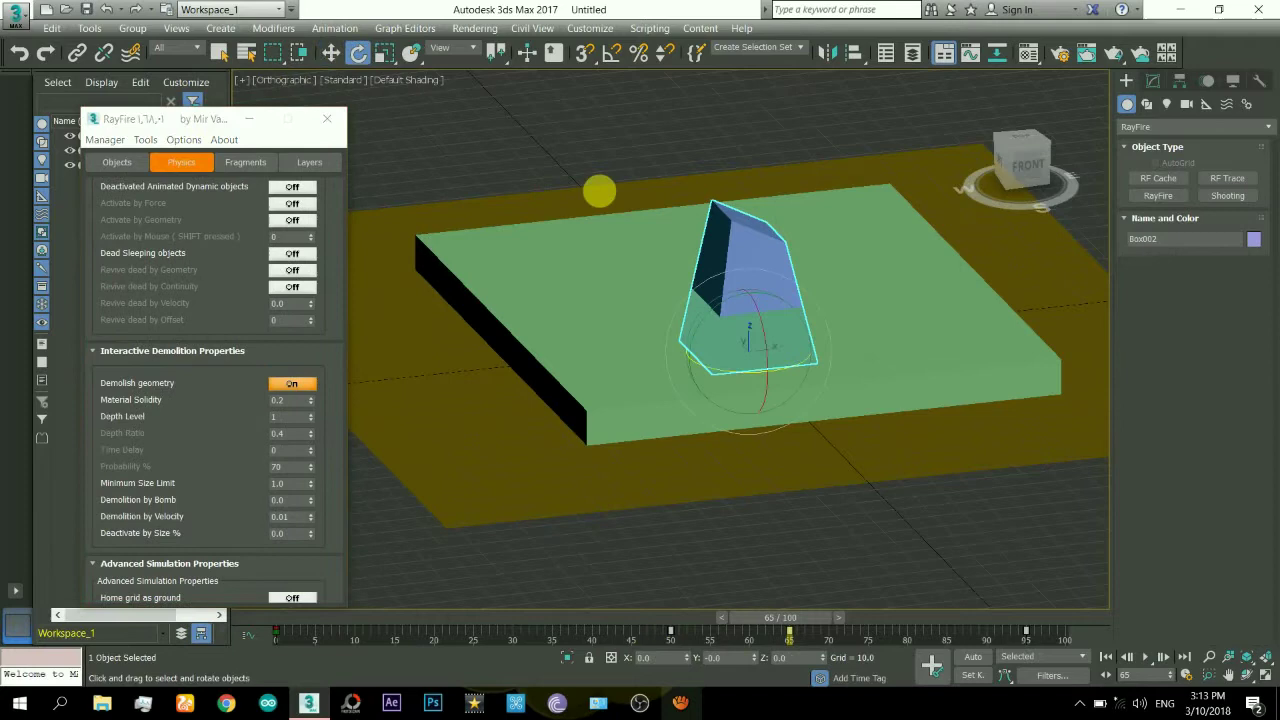
pyautogui.click(973, 657)
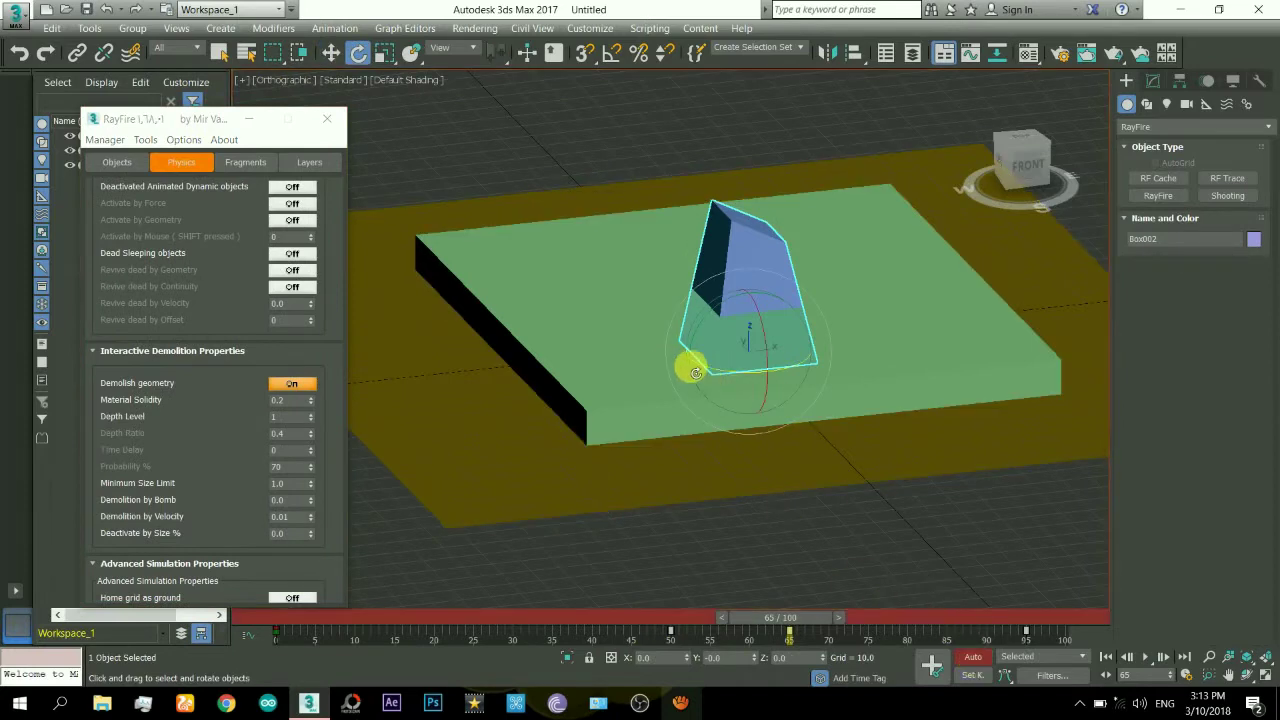
pyautogui.moveTo(713, 370)
pyautogui.mouseDown()
pyautogui.moveTo(753, 378)
pyautogui.moveTo(731, 319)
pyautogui.moveTo(729, 366)
pyautogui.mouseUp()
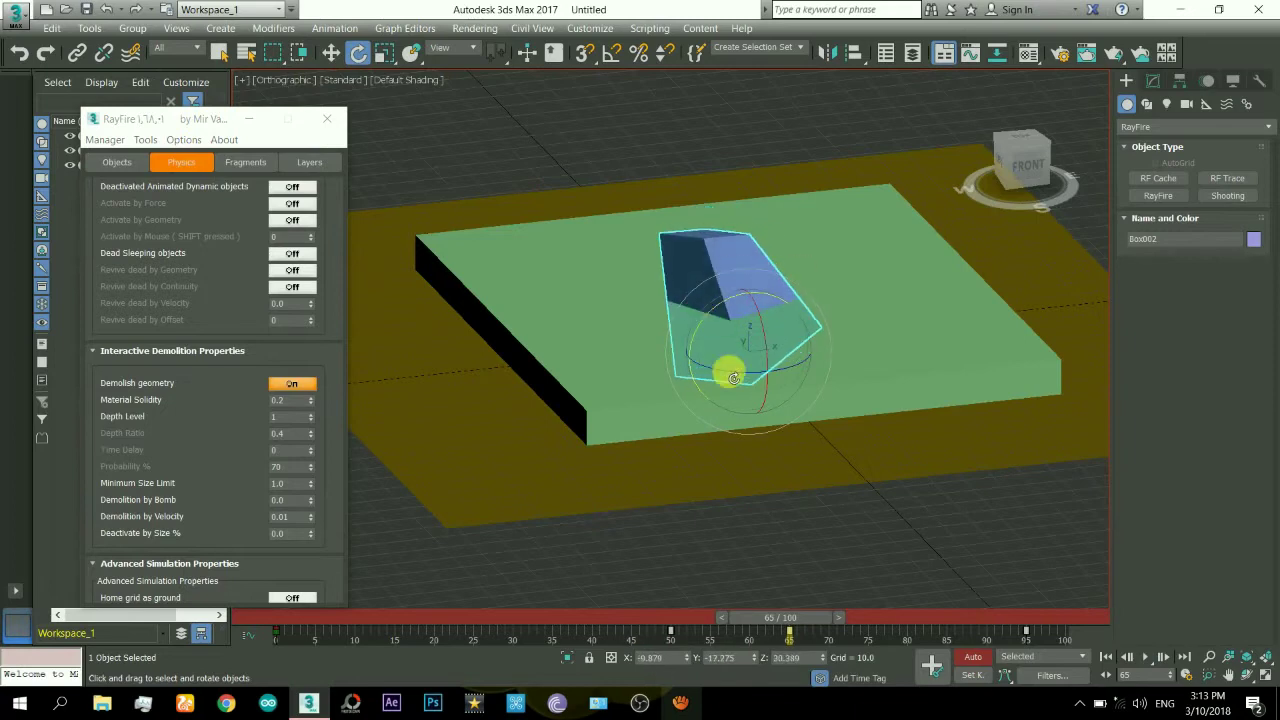
pyautogui.moveTo(789, 617); pyautogui.dragTo(1041, 655)
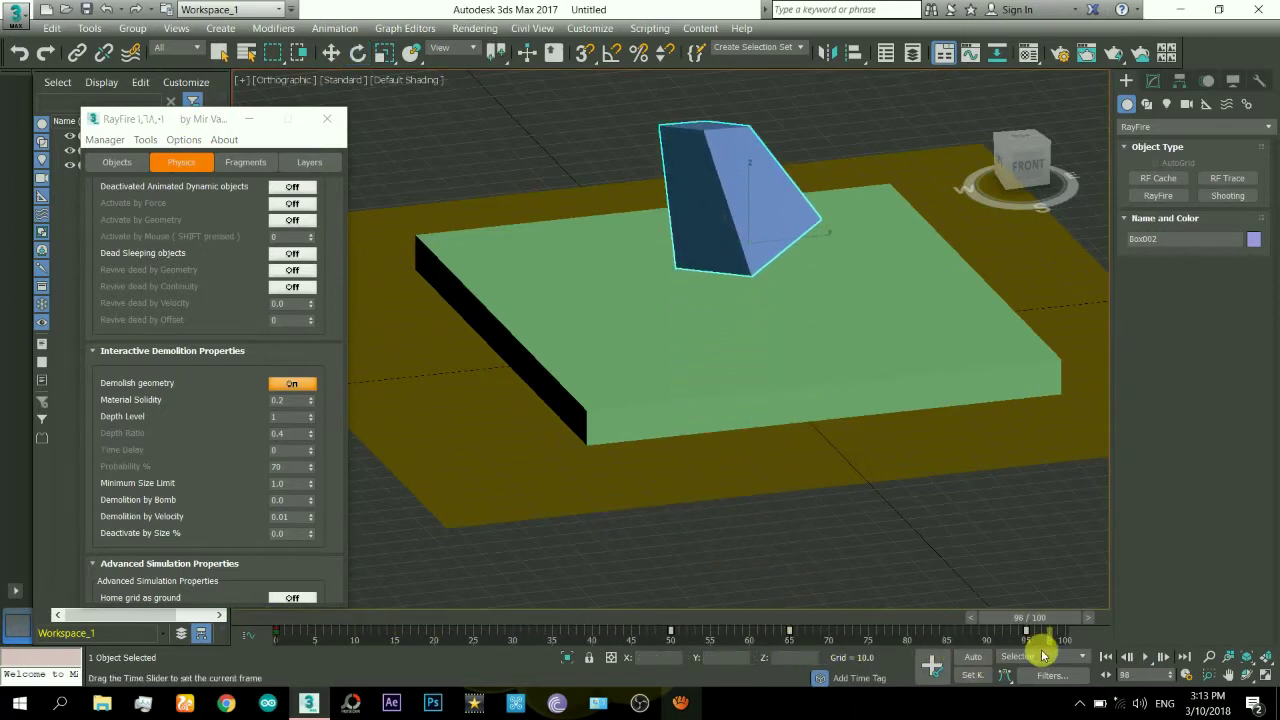
# - Key further tilts of Box002 around frames 88 and 50, then turn Auto Key off
pyautogui.press('e')
pyautogui.click(973, 657)
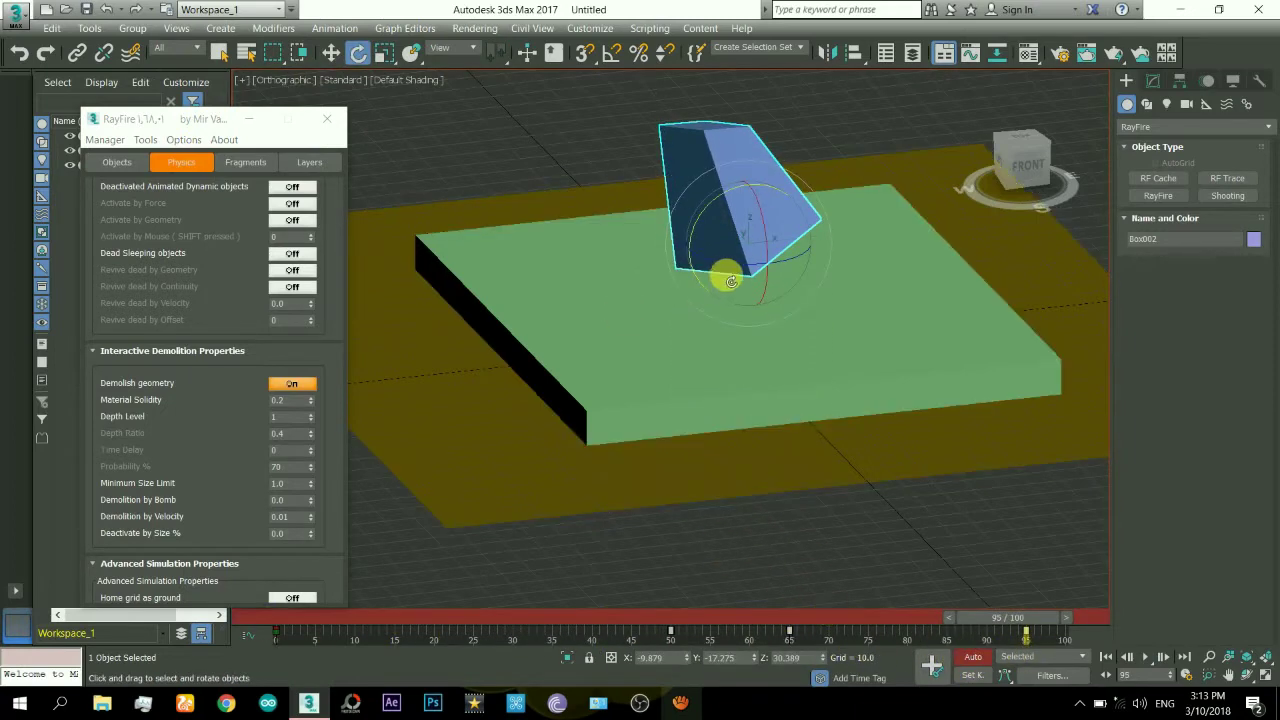
pyautogui.moveTo(718, 204); pyautogui.dragTo(726, 268)
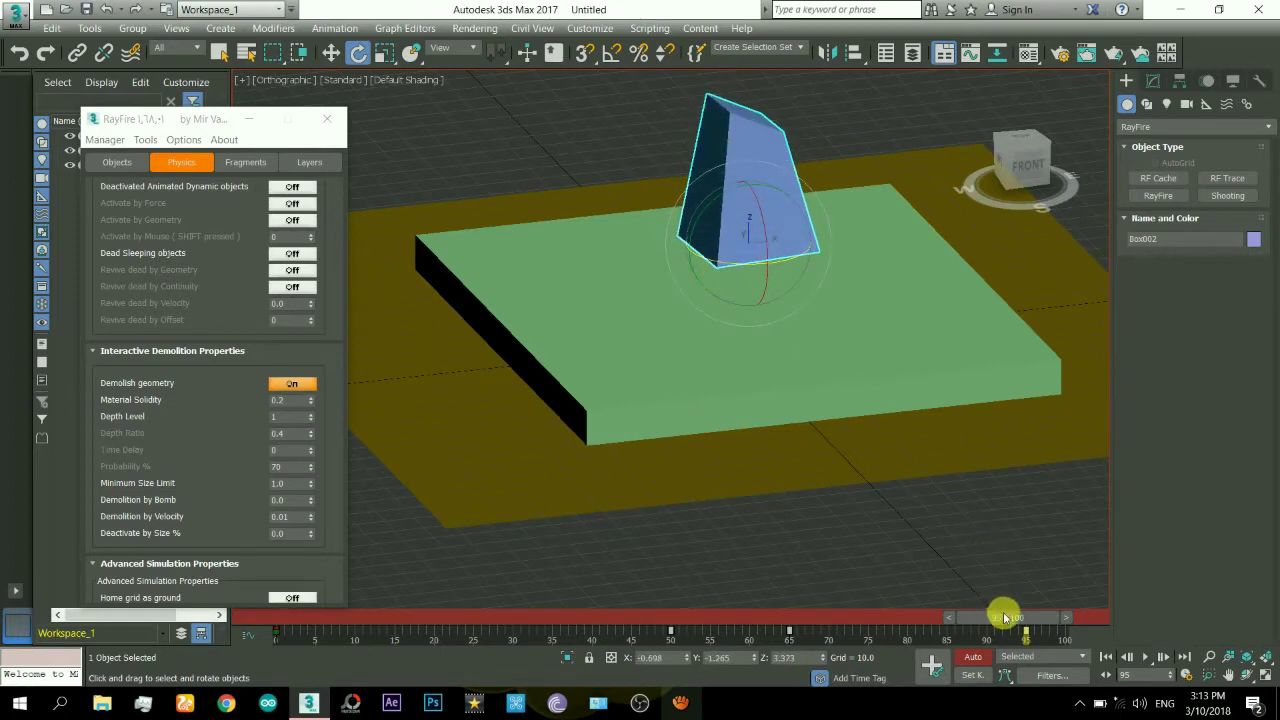
pyautogui.moveTo(1006, 615); pyautogui.dragTo(663, 622)
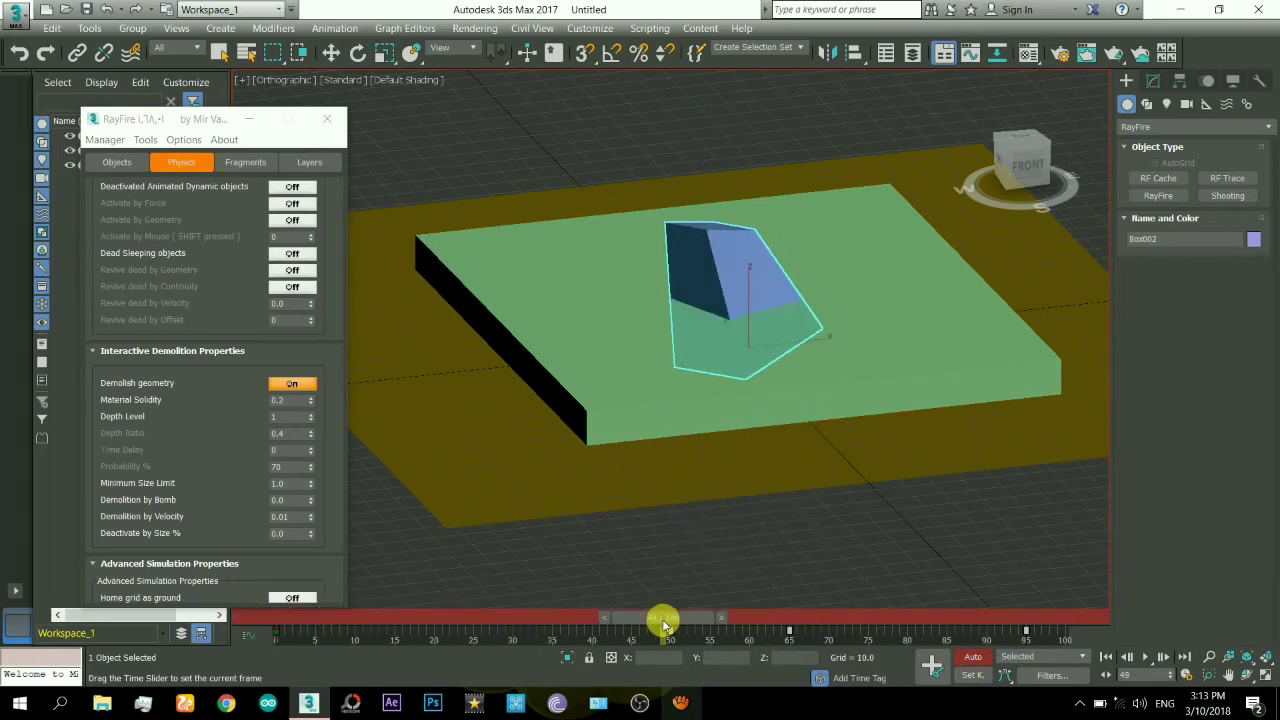
pyautogui.press('e')
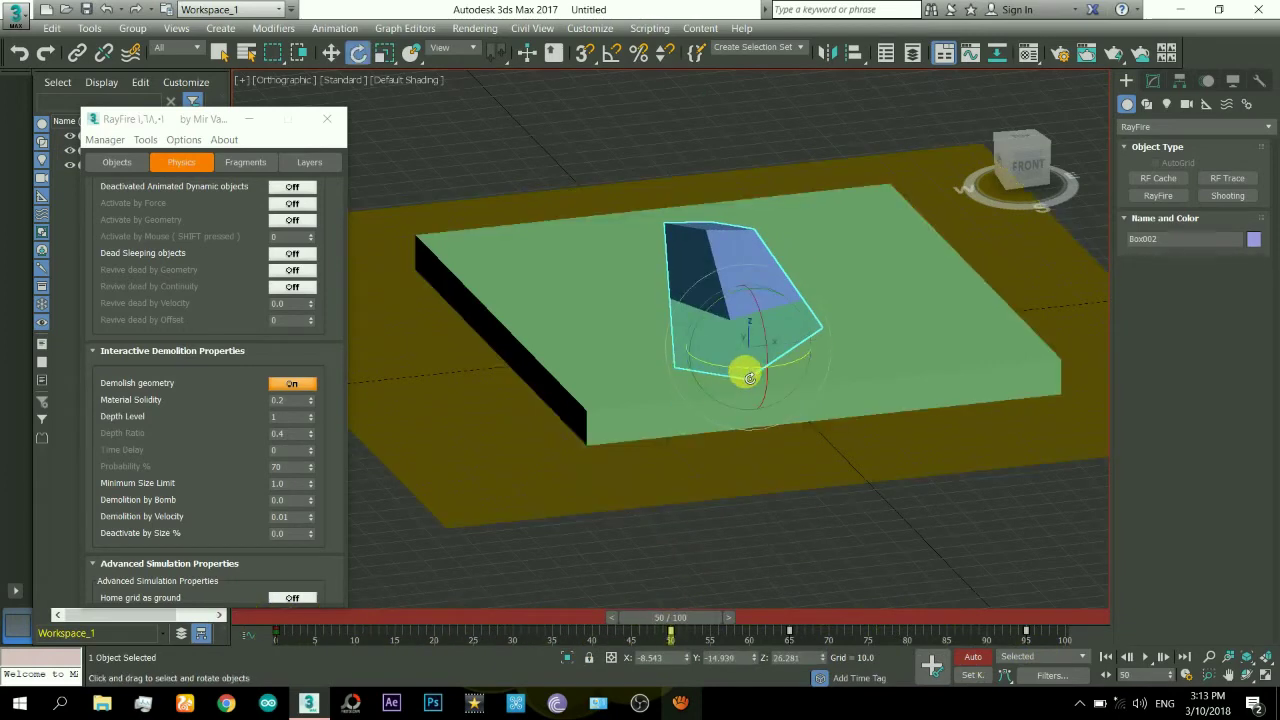
pyautogui.moveTo(749, 377); pyautogui.dragTo(745, 311)
pyautogui.click(977, 657)
pyautogui.moveTo(714, 620); pyautogui.dragTo(677, 620)
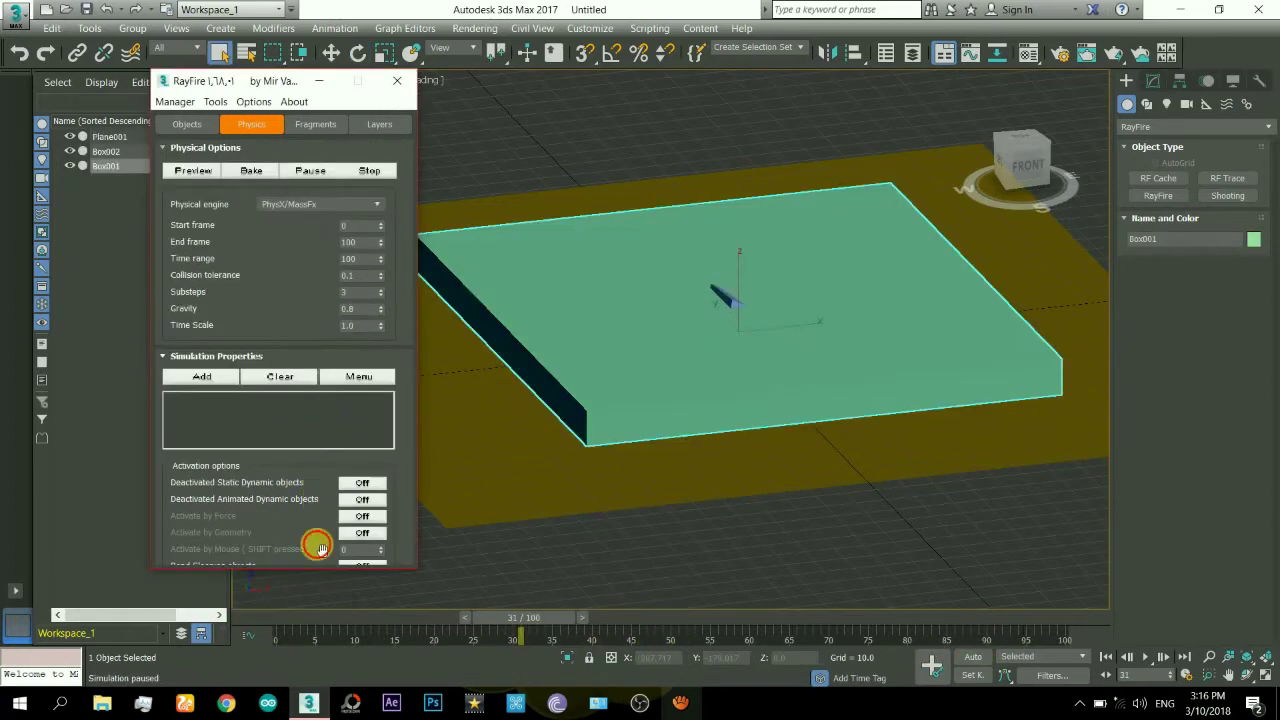
# - Switch Demolish geometry On for Box001 and bake the RayFire simulation
pyautogui.moveTo(318, 548); pyautogui.dragTo(318, 169)
pyautogui.click(342, 316)
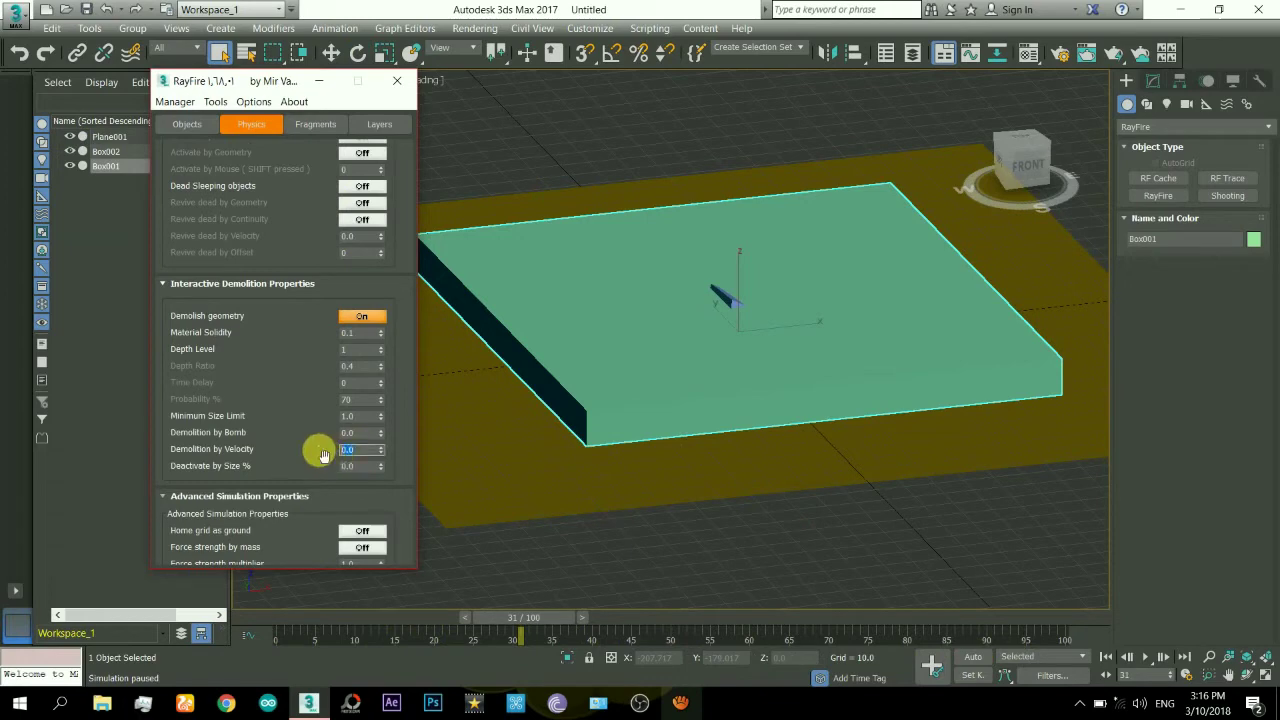
pyautogui.moveTo(285, 163); pyautogui.dragTo(294, 570)
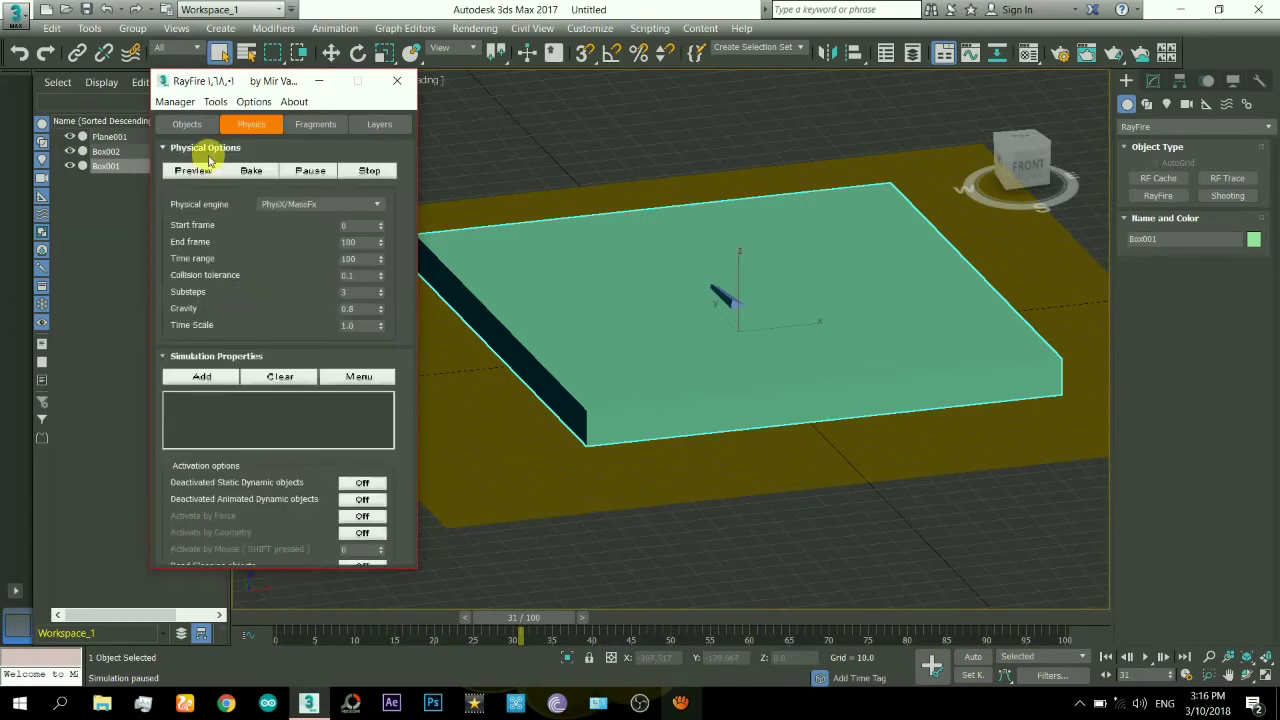
pyautogui.click(251, 170)
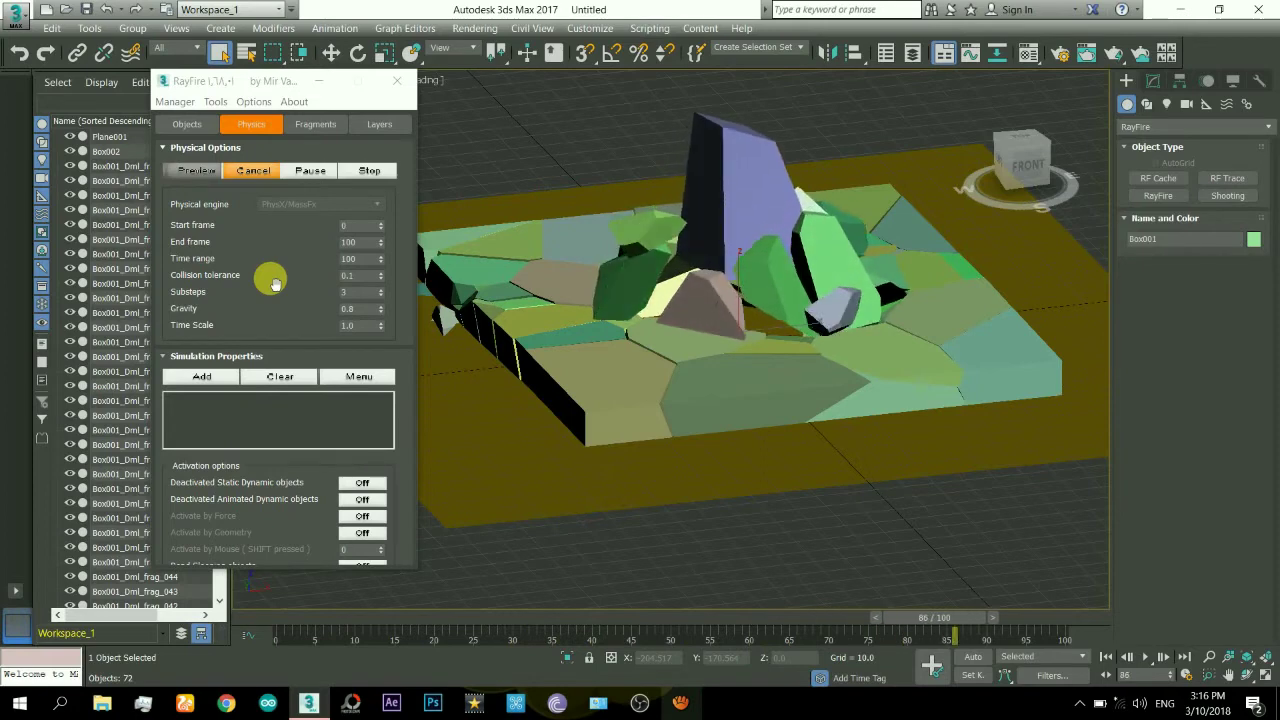
# - Pause, orbit and replay the simulation to review the fragments, then stop at frame 0
pyautogui.press('space')
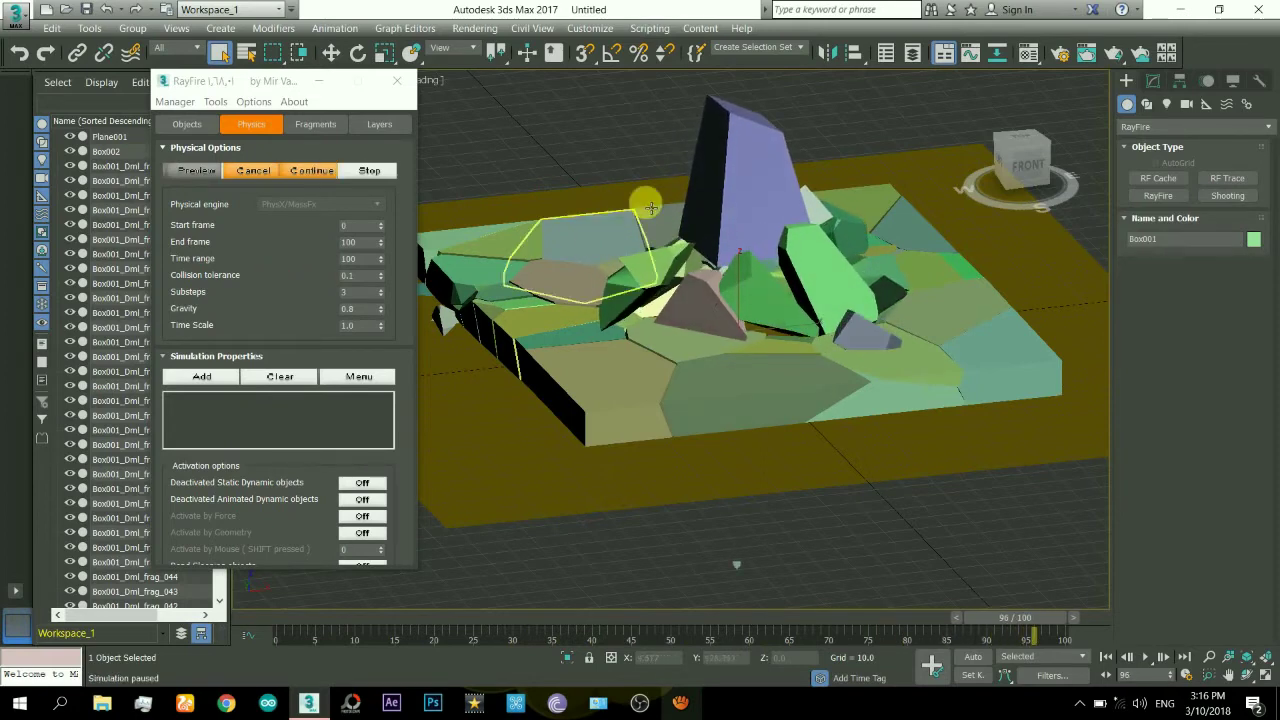
pyautogui.keyDown('alt'); pyautogui.moveTo(783, 272); pyautogui.dragTo(810, 300, button='middle'); pyautogui.keyUp('alt')
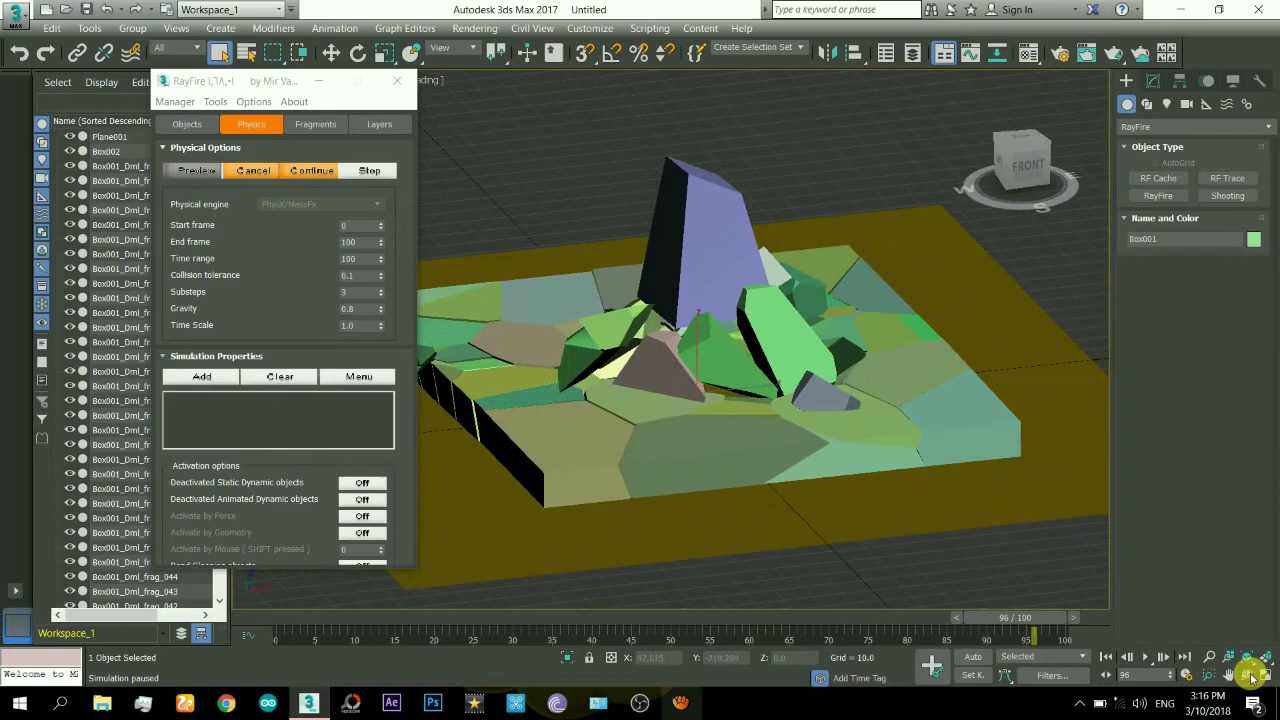
pyautogui.click(1246, 674)
pyautogui.moveTo(874, 462); pyautogui.dragTo(880, 424)
pyautogui.click(1134, 655)
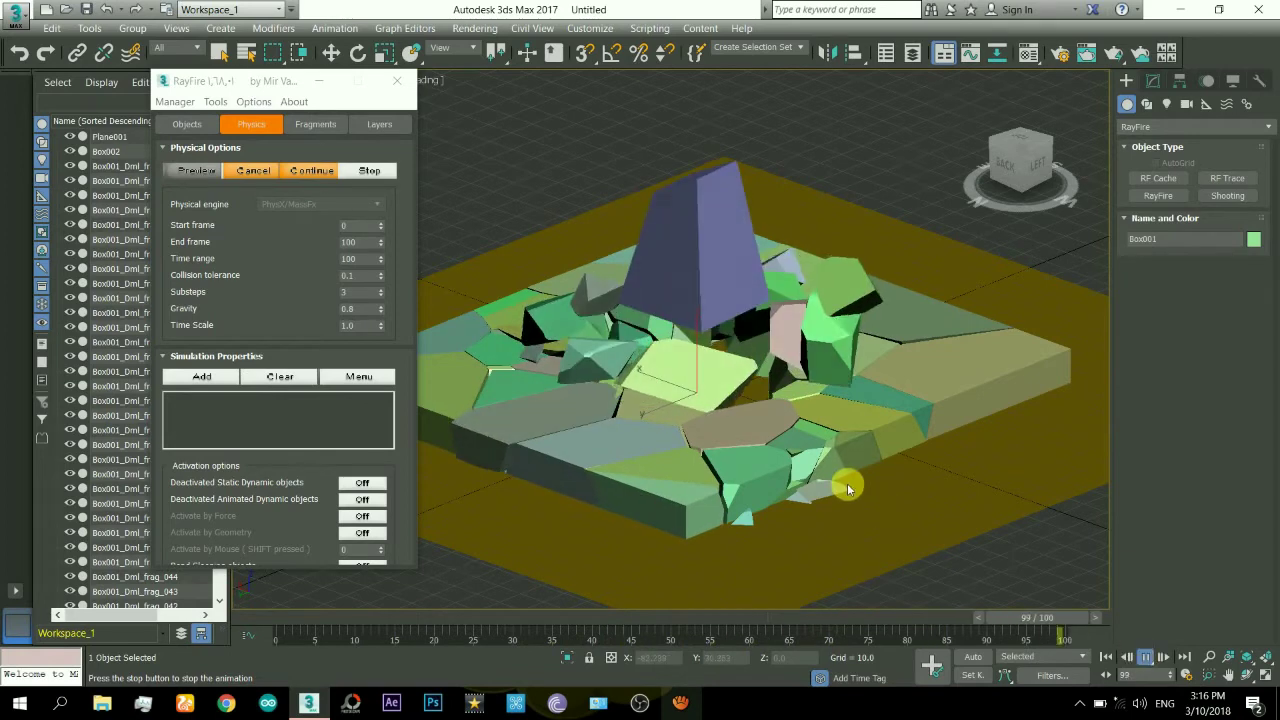
pyautogui.click(1030, 170)
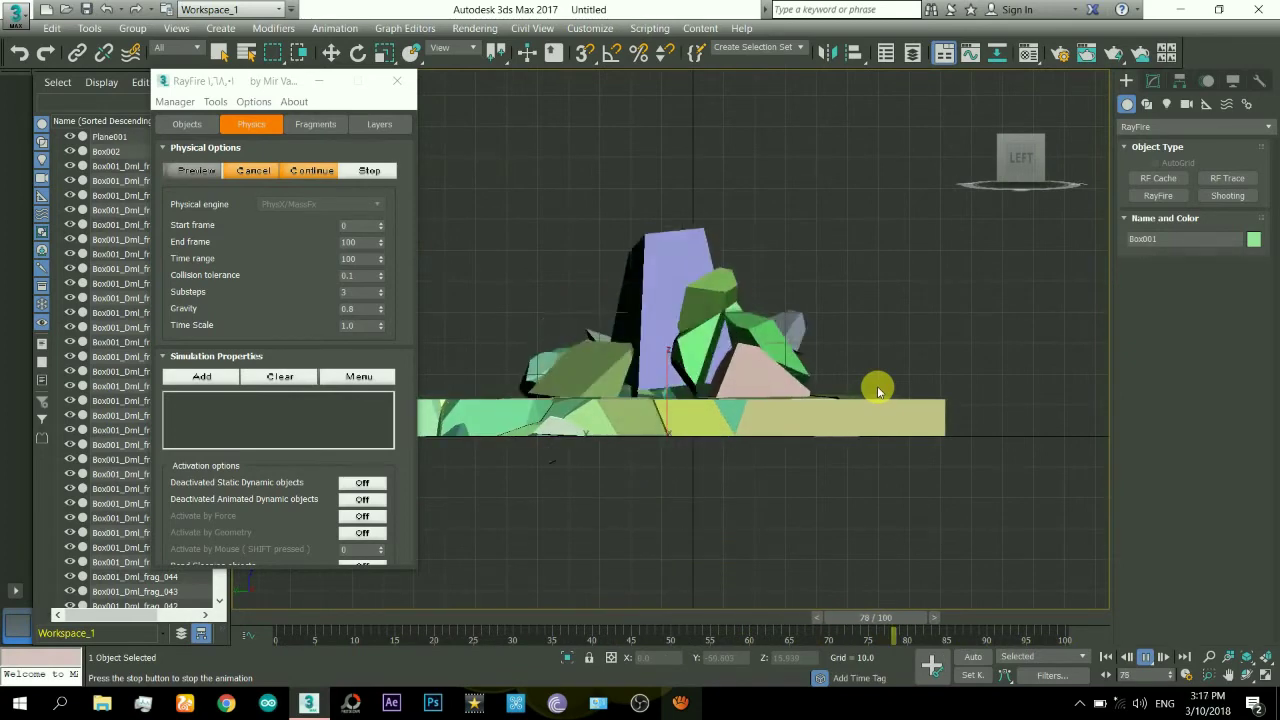
pyautogui.hotkey('shift', 'z')
pyautogui.keyDown('alt'); pyautogui.moveTo(680, 342); pyautogui.dragTo(811, 491, button='middle'); pyautogui.keyUp('alt')
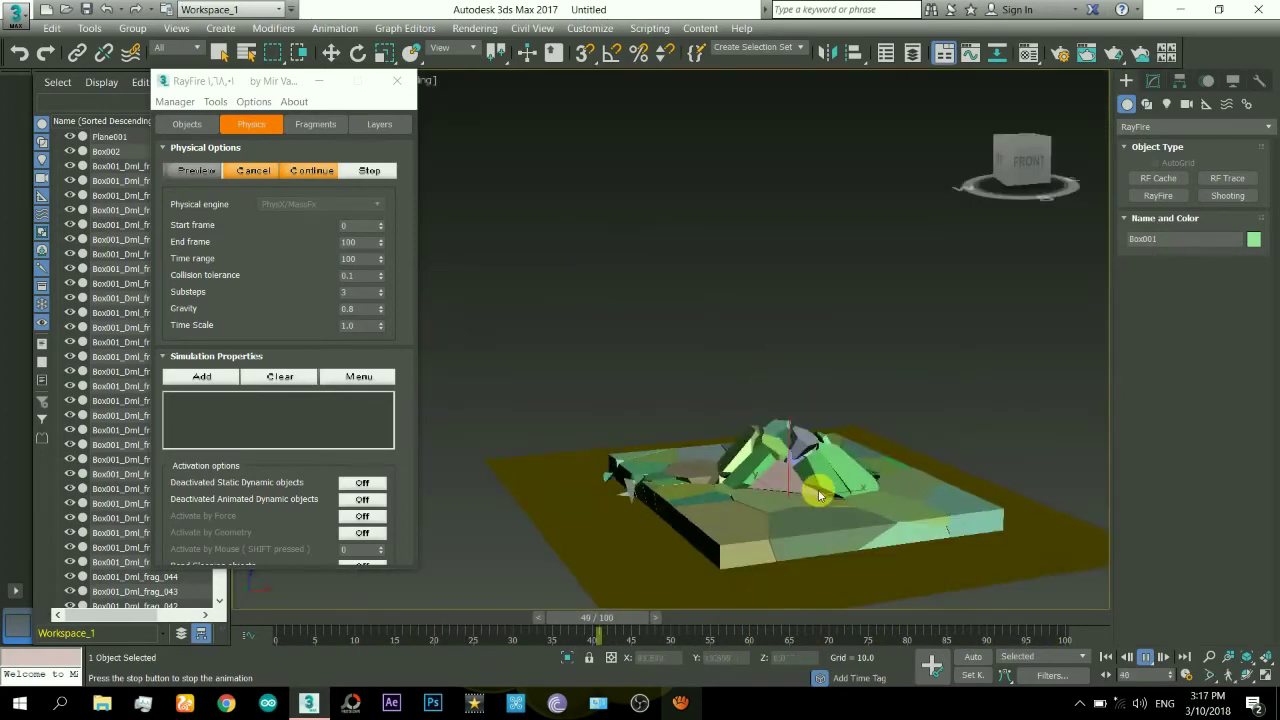
pyautogui.scroll(5, 815, 510)
pyautogui.scroll(-2, 840, 500)
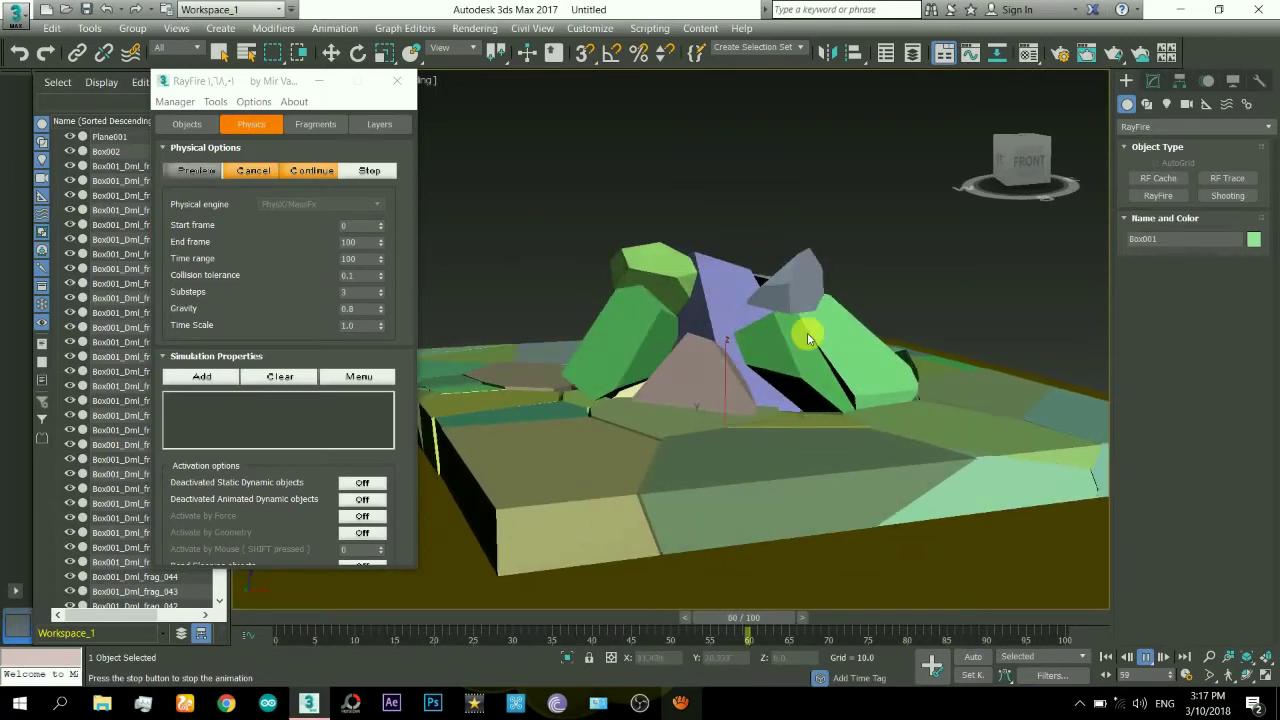
pyautogui.press('Escape')
pyautogui.hotkey('ctrl', 'r')
# - Cancel the simulation to restore the intact slab and set demolition Depth Level to 2
pyautogui.click(250, 172)
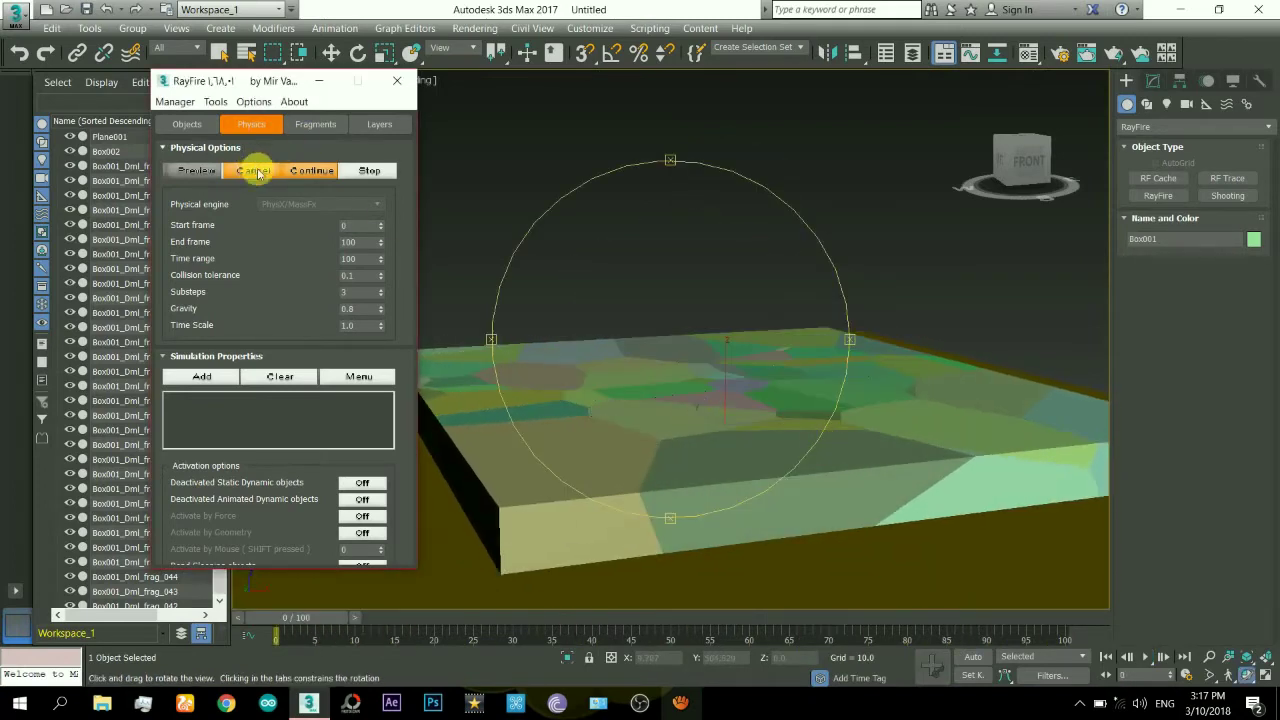
pyautogui.moveTo(288, 325); pyautogui.dragTo(292, 141)
pyautogui.moveTo(305, 441); pyautogui.dragTo(310, 207)
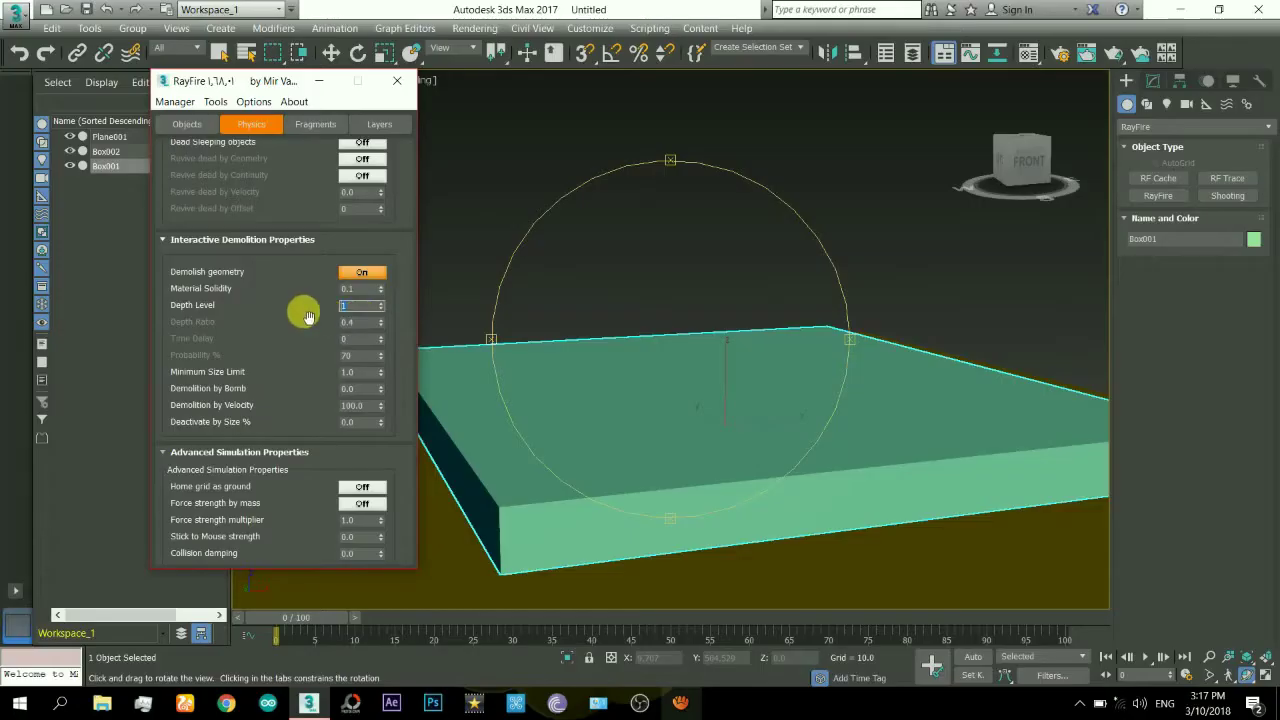
pyautogui.click(303, 312)
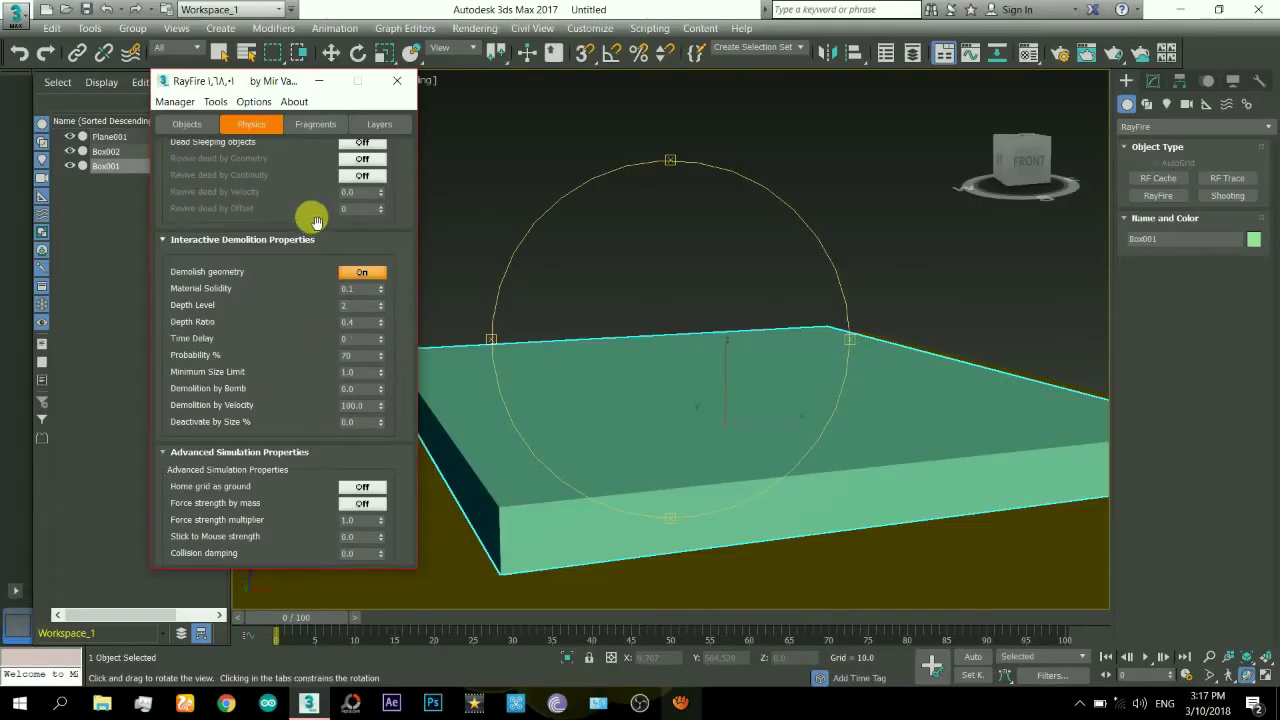
pyautogui.moveTo(315, 220); pyautogui.dragTo(303, 508)
# - Check the fragmentation options (11.4% divergence, 10 offspring), then return to the Physics page
pyautogui.moveTo(308, 234); pyautogui.dragTo(340, 300)
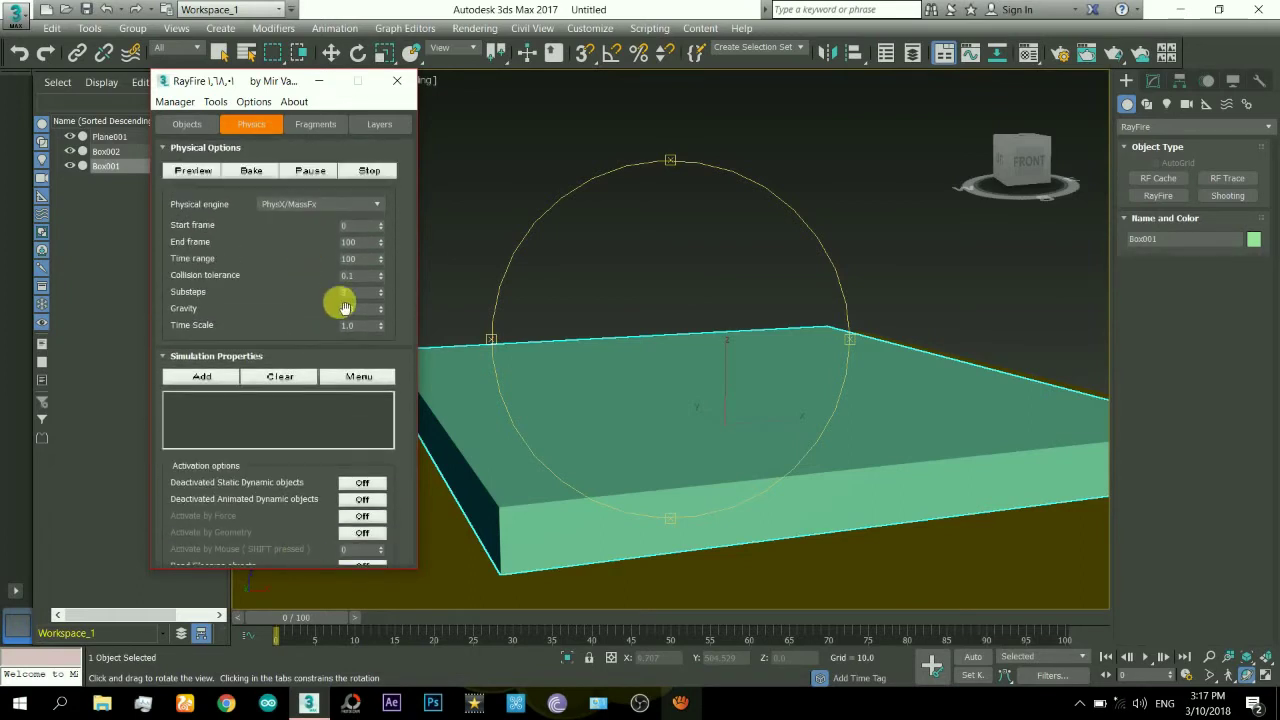
pyautogui.moveTo(548, 302); pyautogui.dragTo(610, 297)
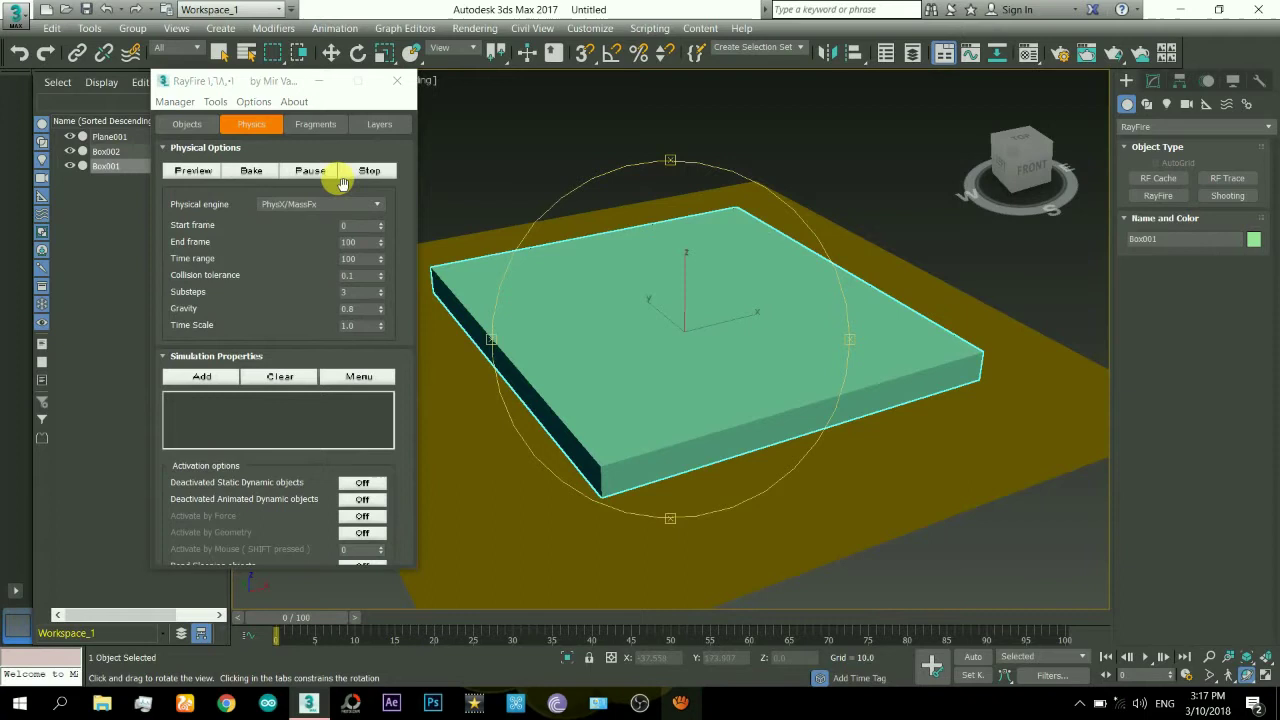
pyautogui.click(316, 124)
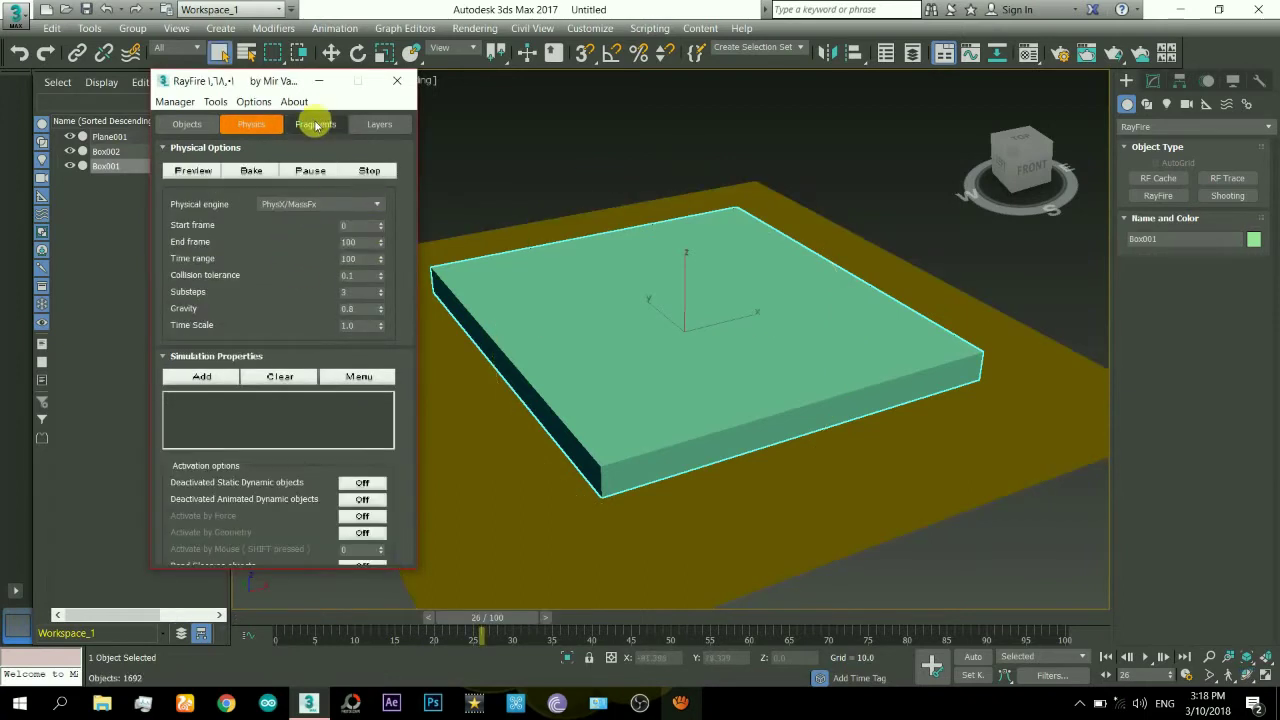
pyautogui.click(316, 124)
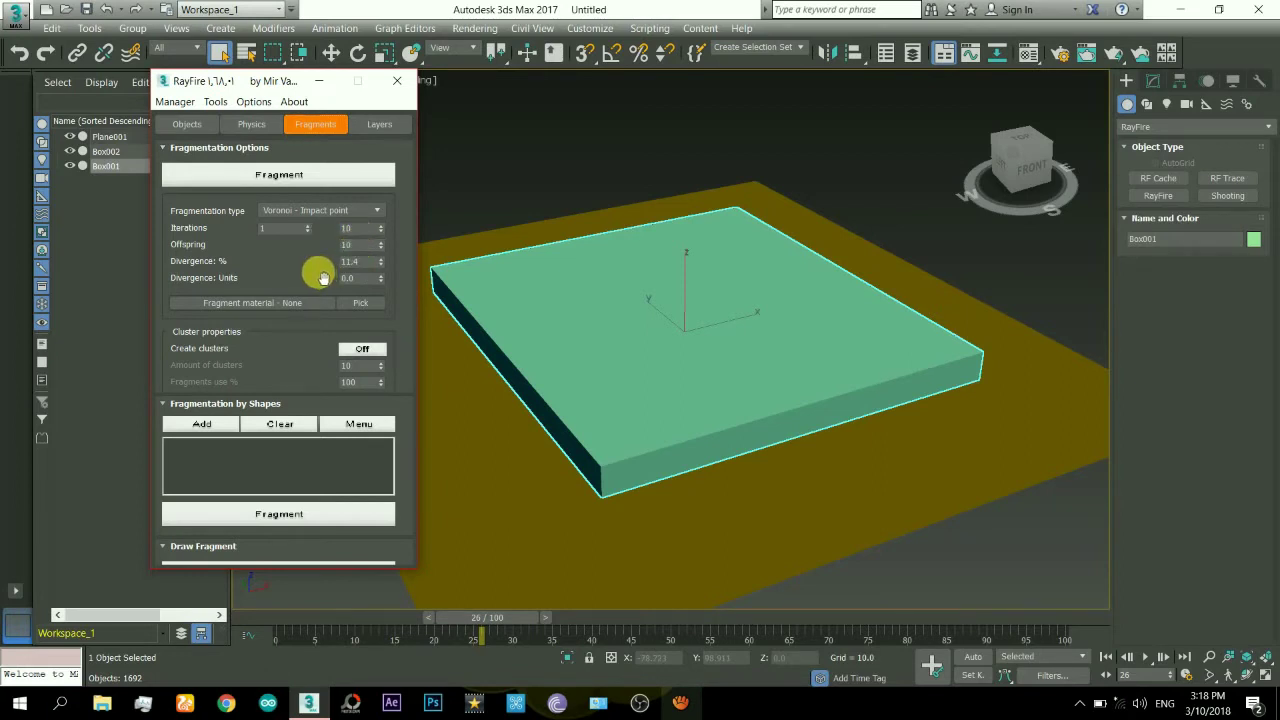
pyautogui.click(251, 124)
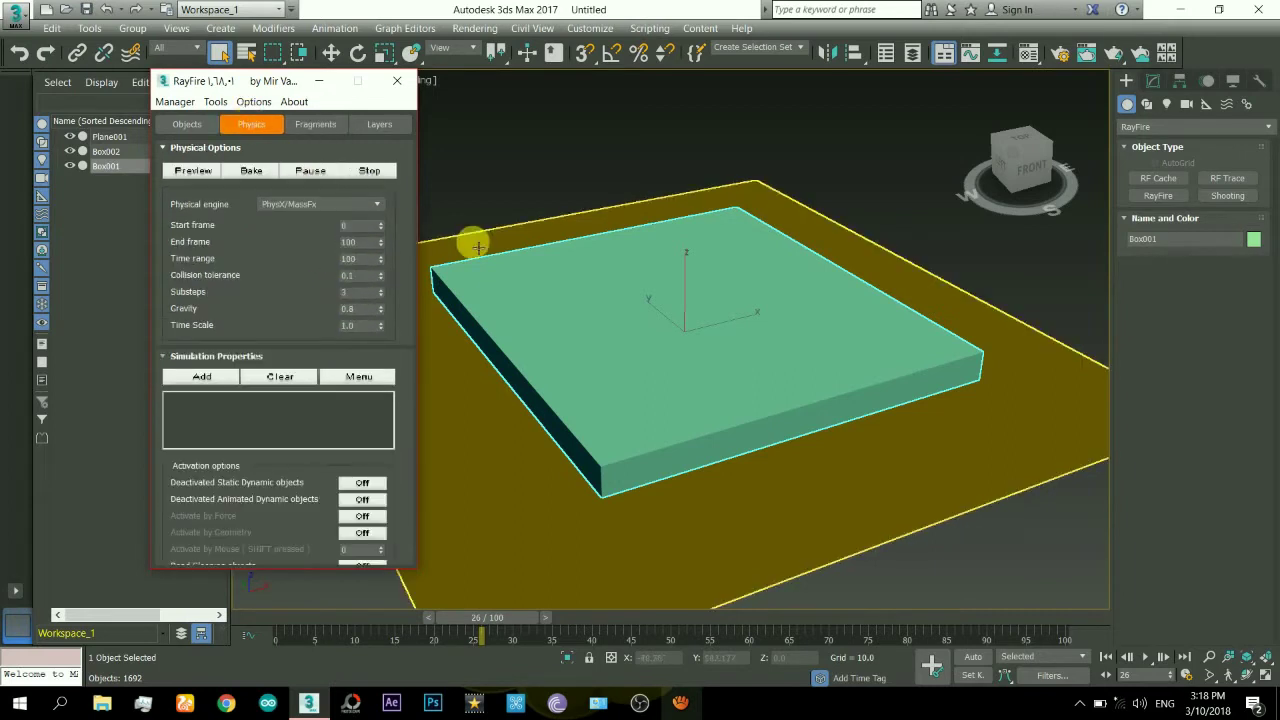
# - Bake the RayFire physics simulation through frame 100 and orbit around the debris
pyautogui.click(251, 171)
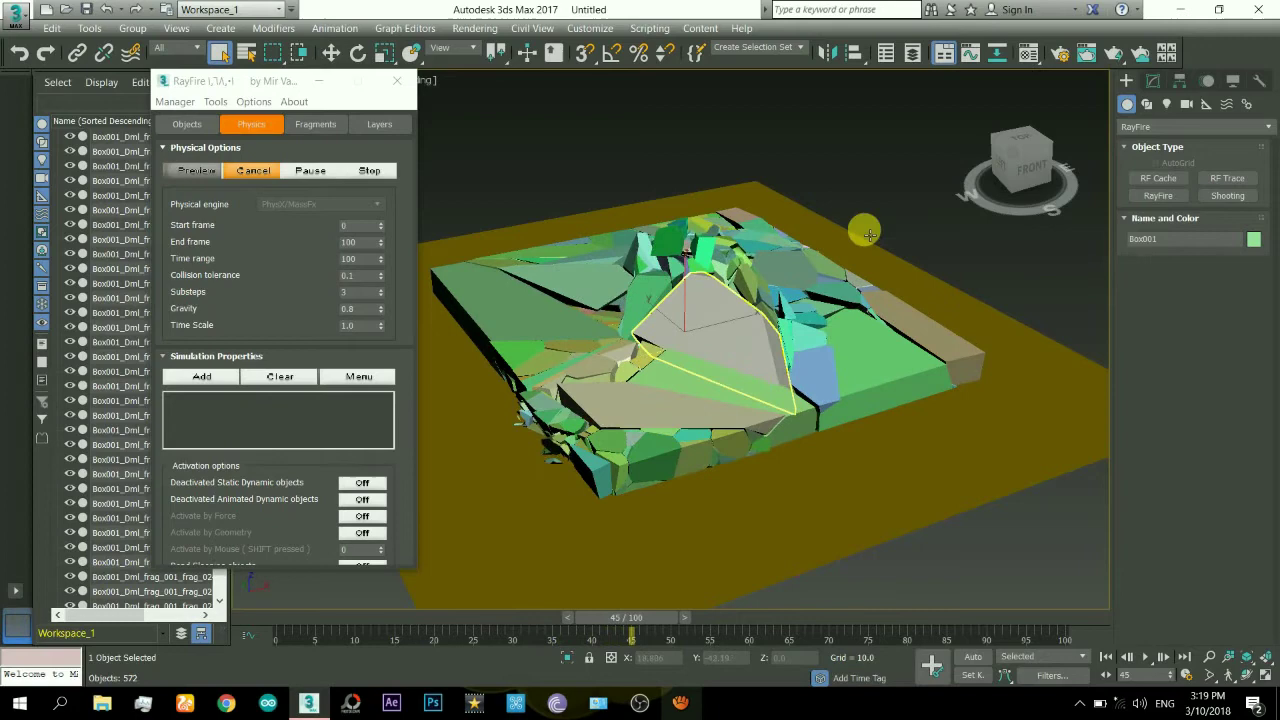
pyautogui.click(1027, 171)
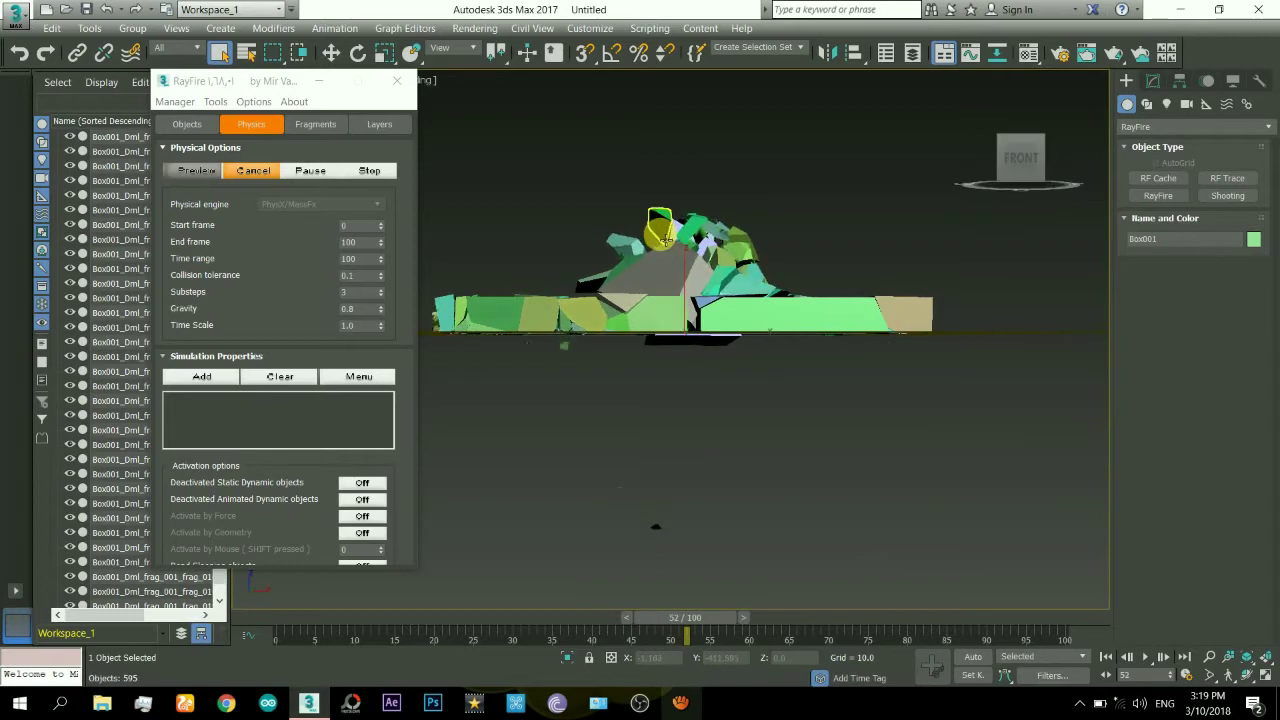
pyautogui.scroll(3, 660, 232)
pyautogui.keyDown('alt'); pyautogui.moveTo(660, 232); pyautogui.dragTo(722, 410, button='middle'); pyautogui.keyUp('alt')
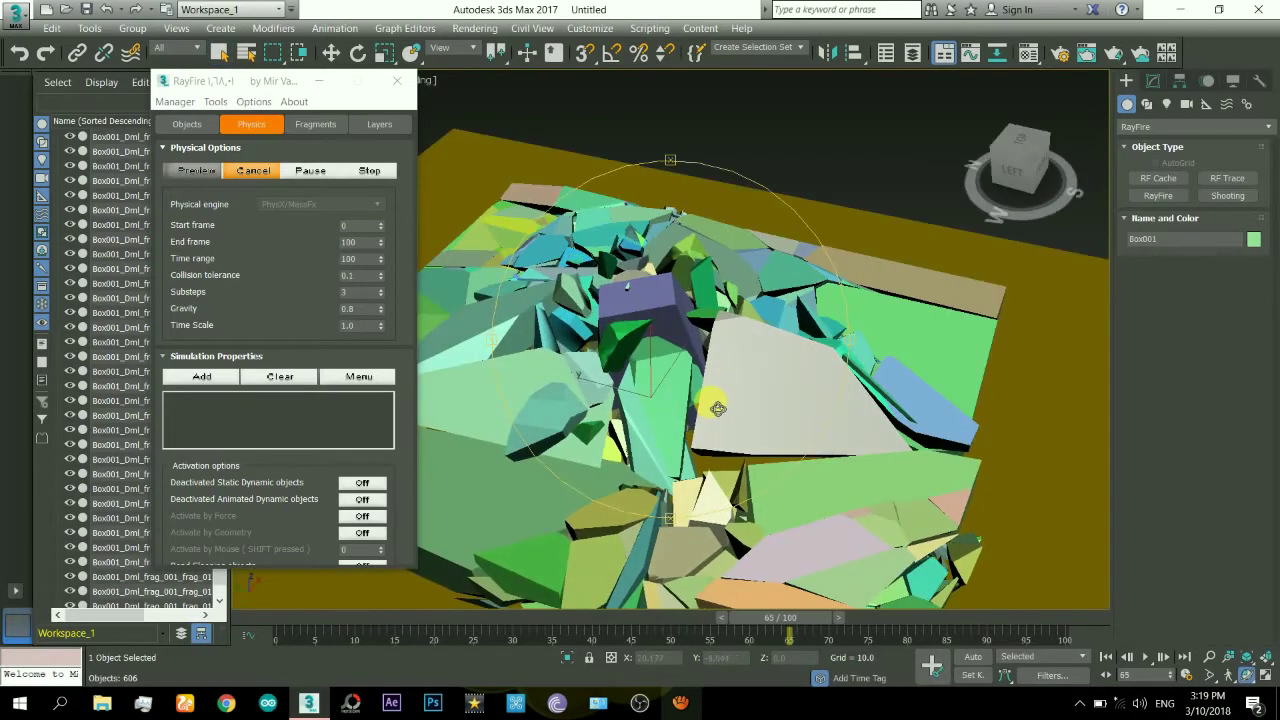
pyautogui.scroll(-2, 700, 405)
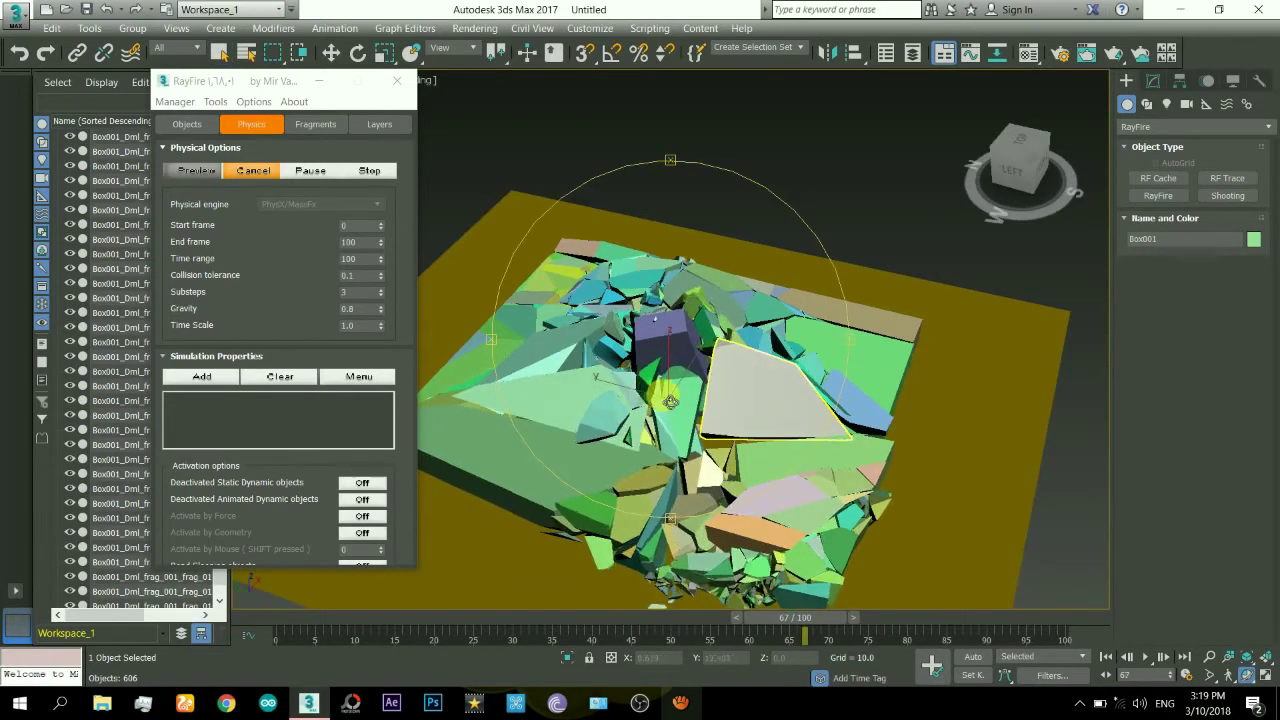
pyautogui.keyDown('alt'); pyautogui.moveTo(670, 400); pyautogui.dragTo(625, 365, button='middle'); pyautogui.keyUp('alt')
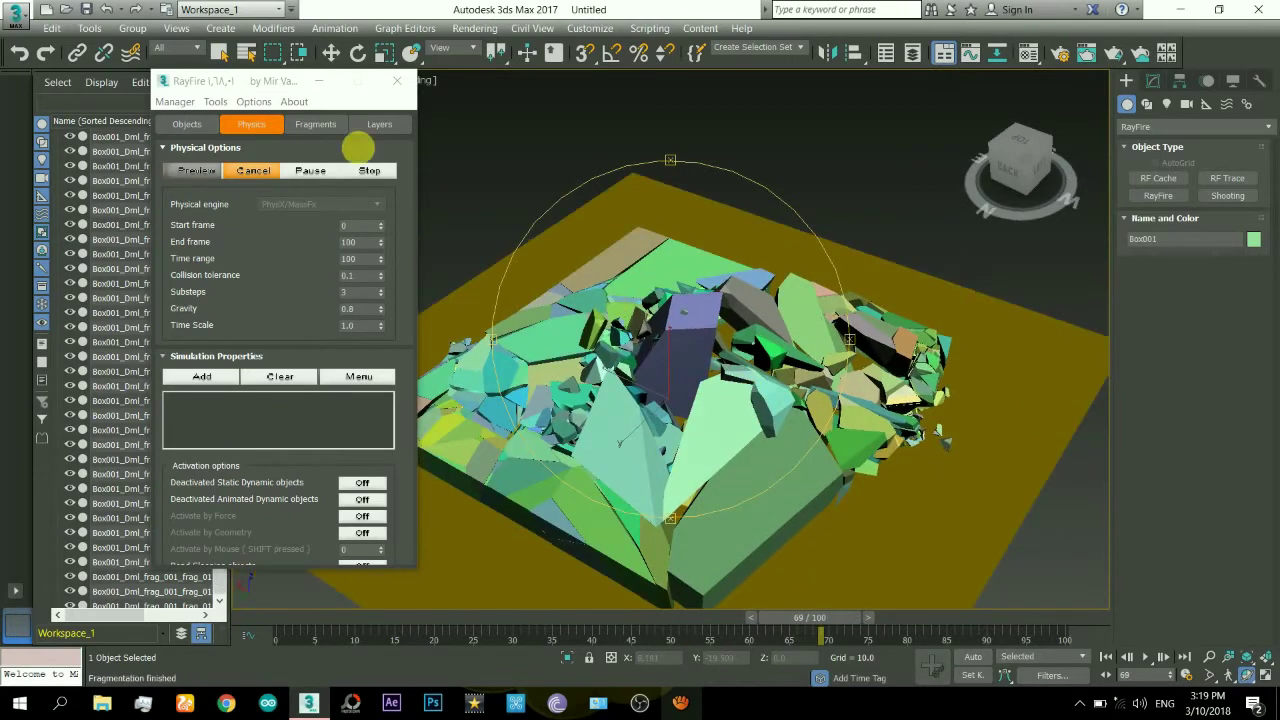
# - Orbit the debris with viewport shading set to Performance, then restore Standard shading
pyautogui.moveTo(258, 80); pyautogui.dragTo(194, 125)
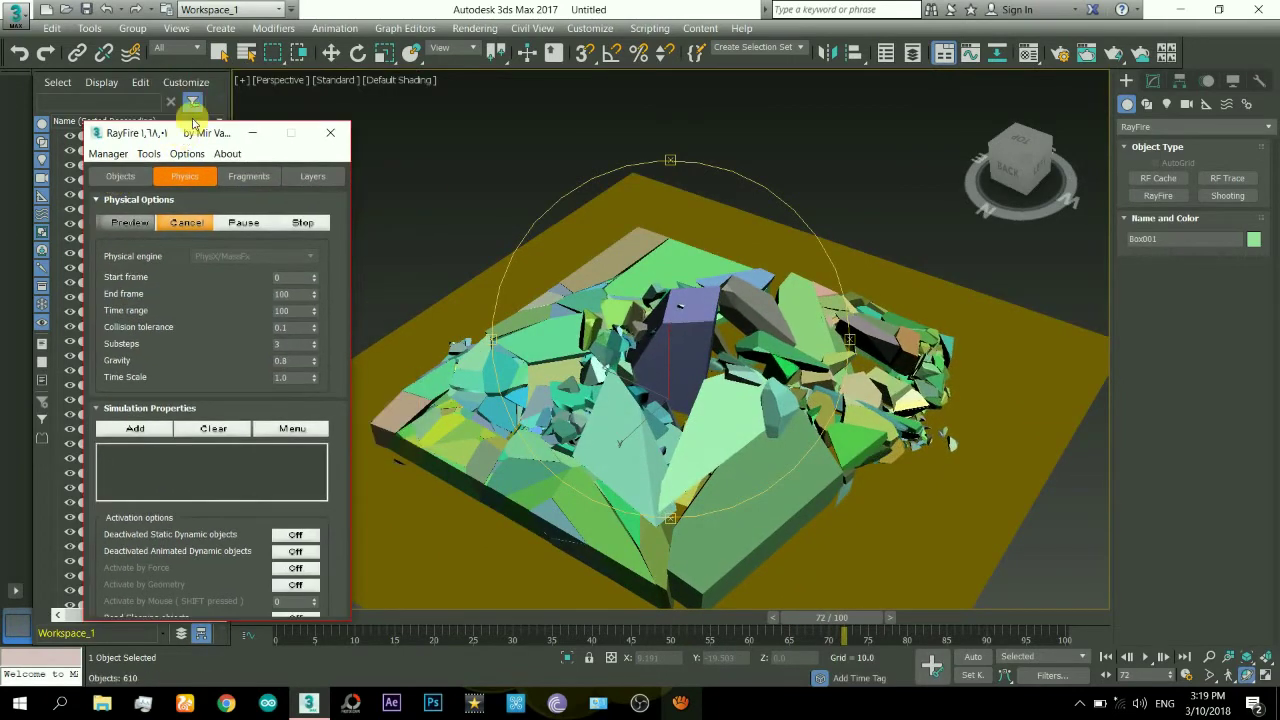
pyautogui.click(335, 80)
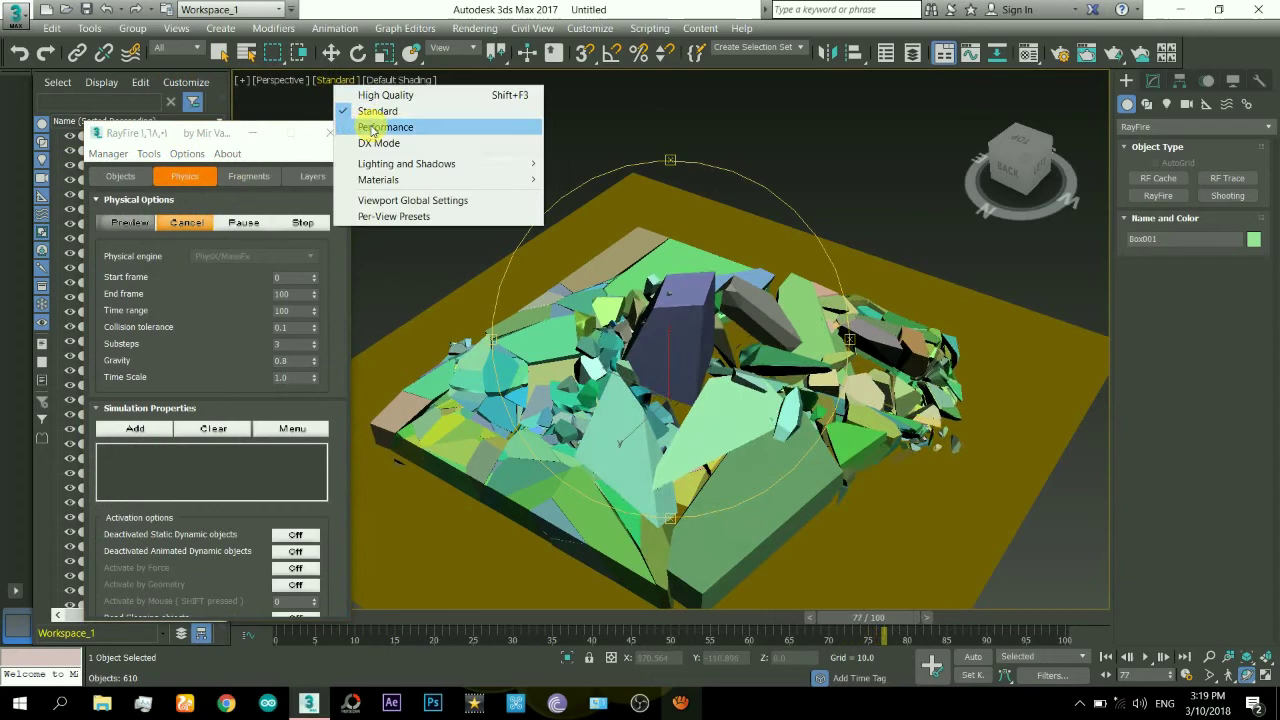
pyautogui.click(372, 128)
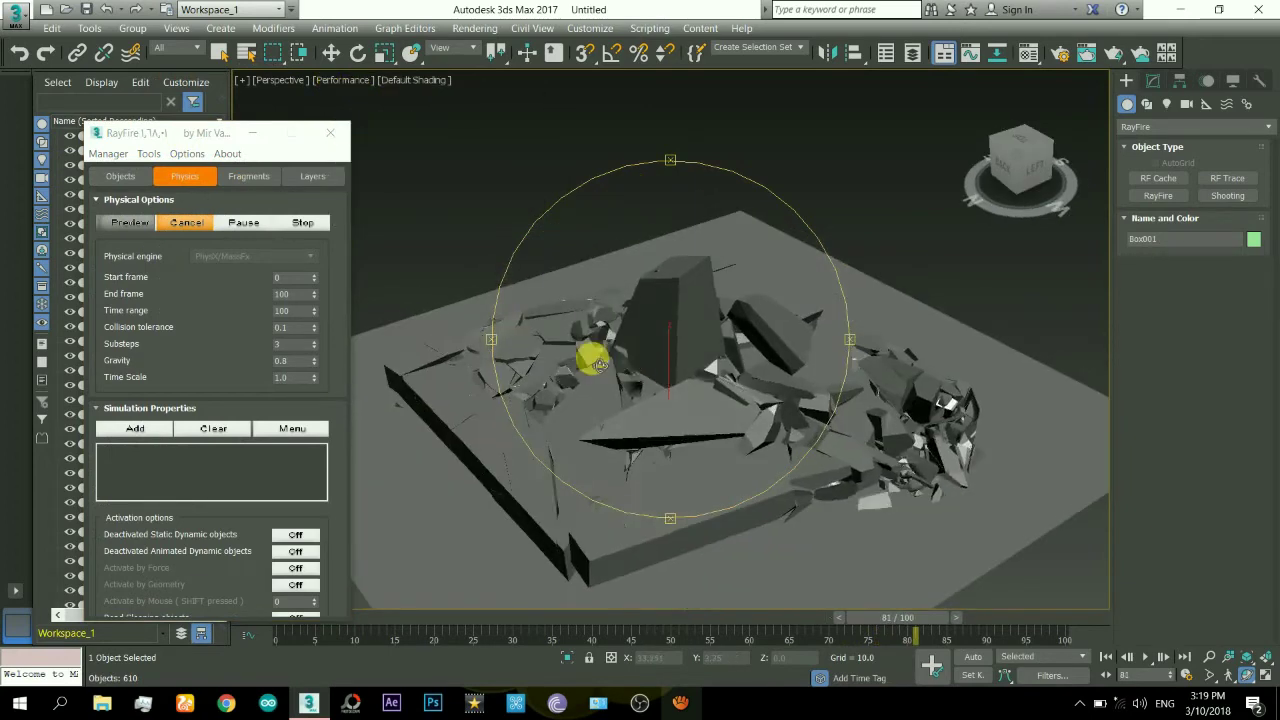
pyautogui.keyDown('alt'); pyautogui.moveTo(598, 364); pyautogui.dragTo(760, 364, button='middle'); pyautogui.keyUp('alt')
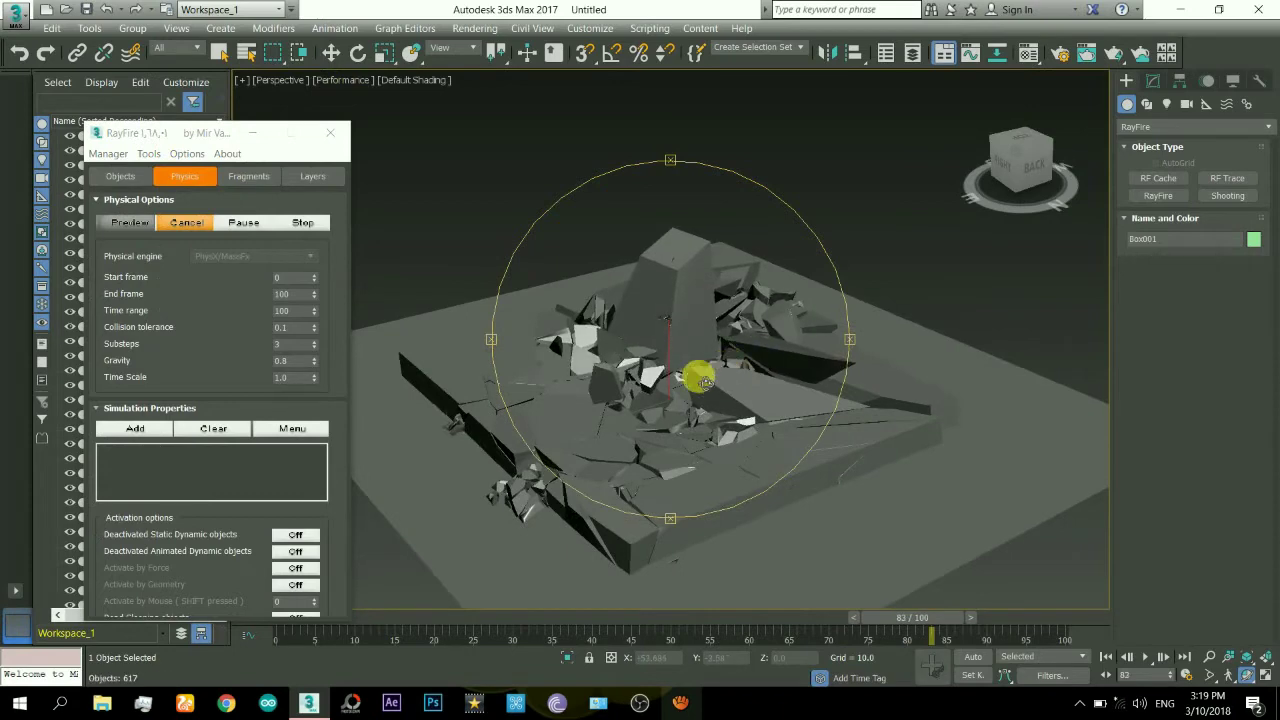
pyautogui.keyDown('alt'); pyautogui.moveTo(682, 397); pyautogui.dragTo(347, 92, button='middle'); pyautogui.keyUp('alt')
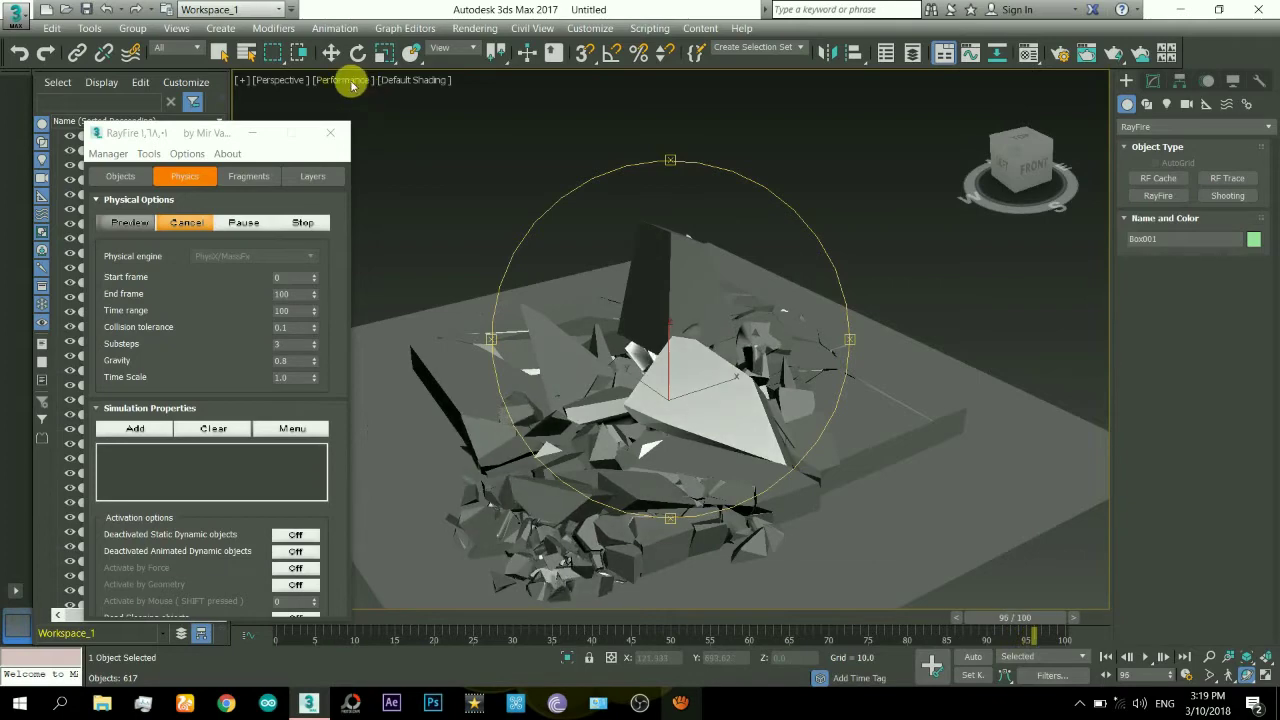
pyautogui.click(345, 80)
pyautogui.click(385, 111)
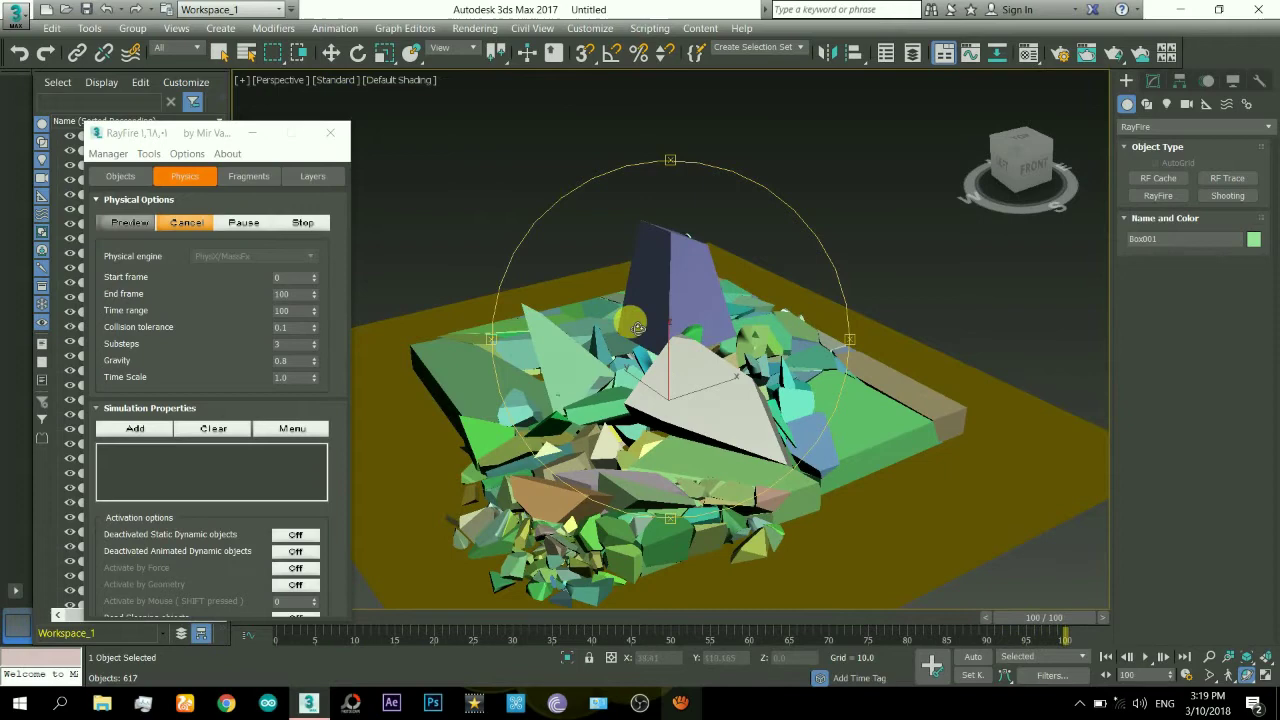
# - Stop the simulation and play back the shattering animation, scrubbing to frame 41
pyautogui.press('Escape')
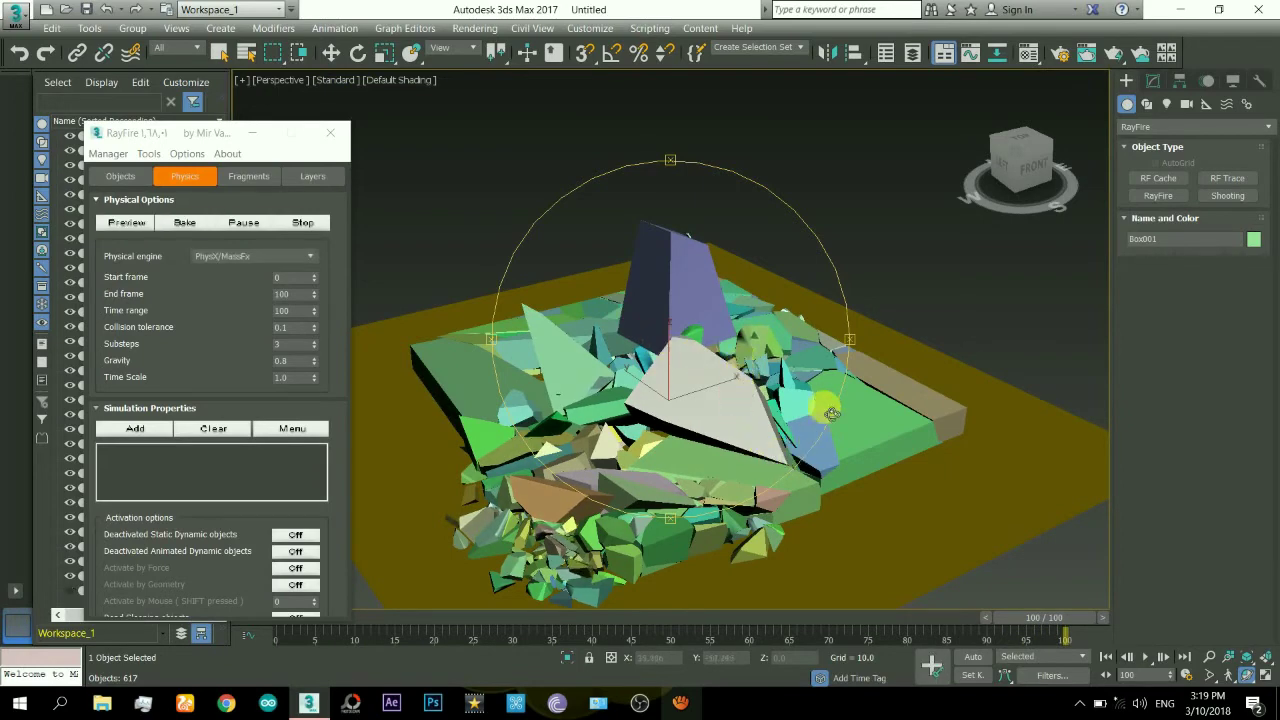
pyautogui.keyDown('alt'); pyautogui.moveTo(705, 374); pyautogui.dragTo(752, 356, button='middle'); pyautogui.keyUp('alt')
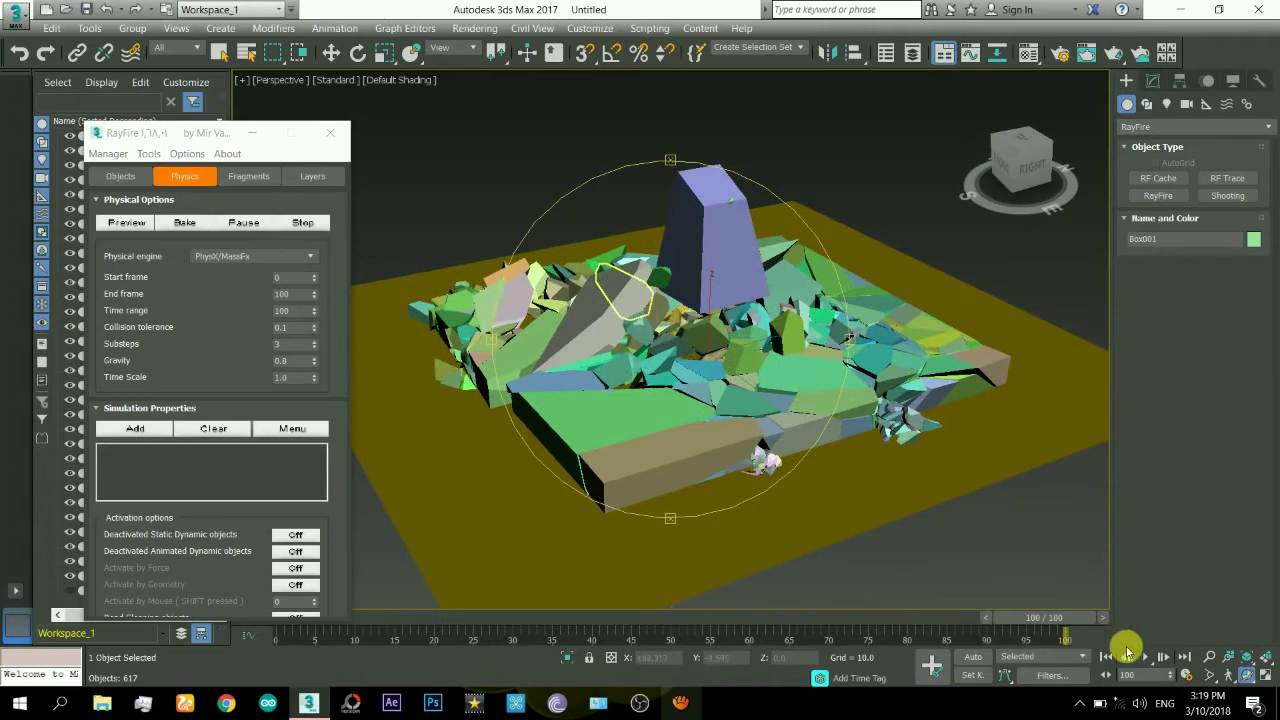
pyautogui.click(1148, 657)
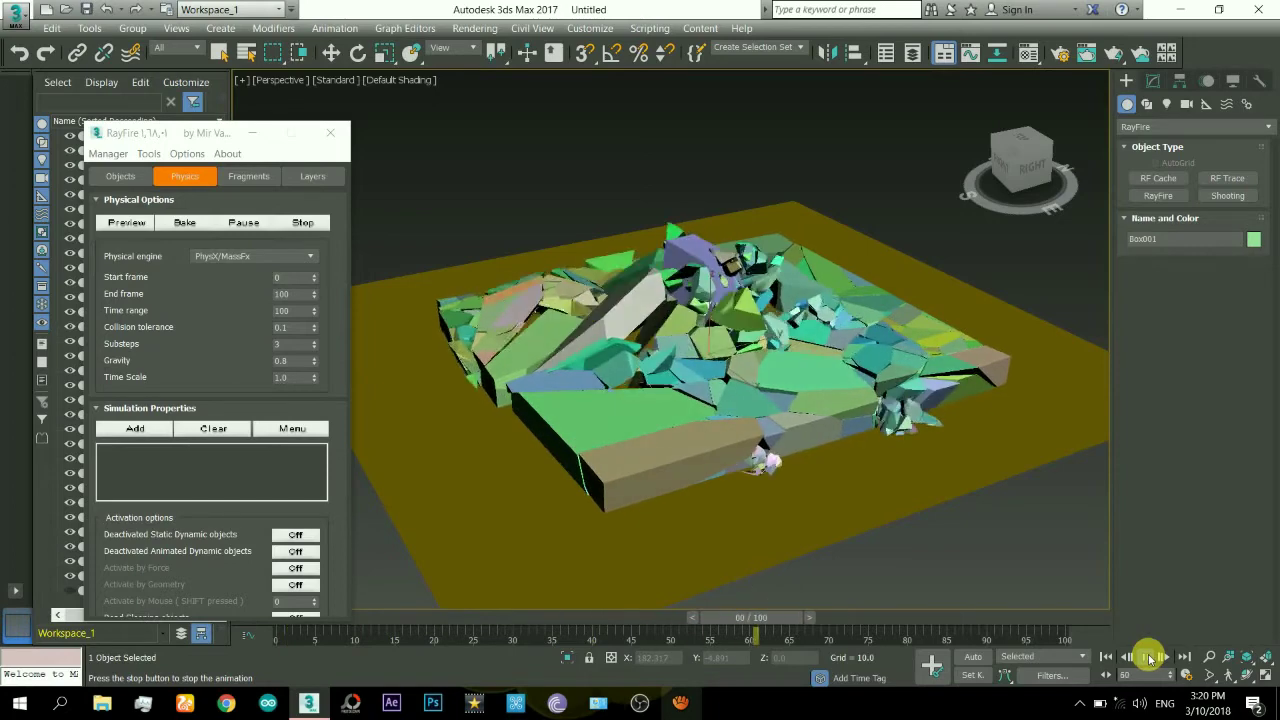
pyautogui.moveTo(770, 614); pyautogui.dragTo(1129, 649)
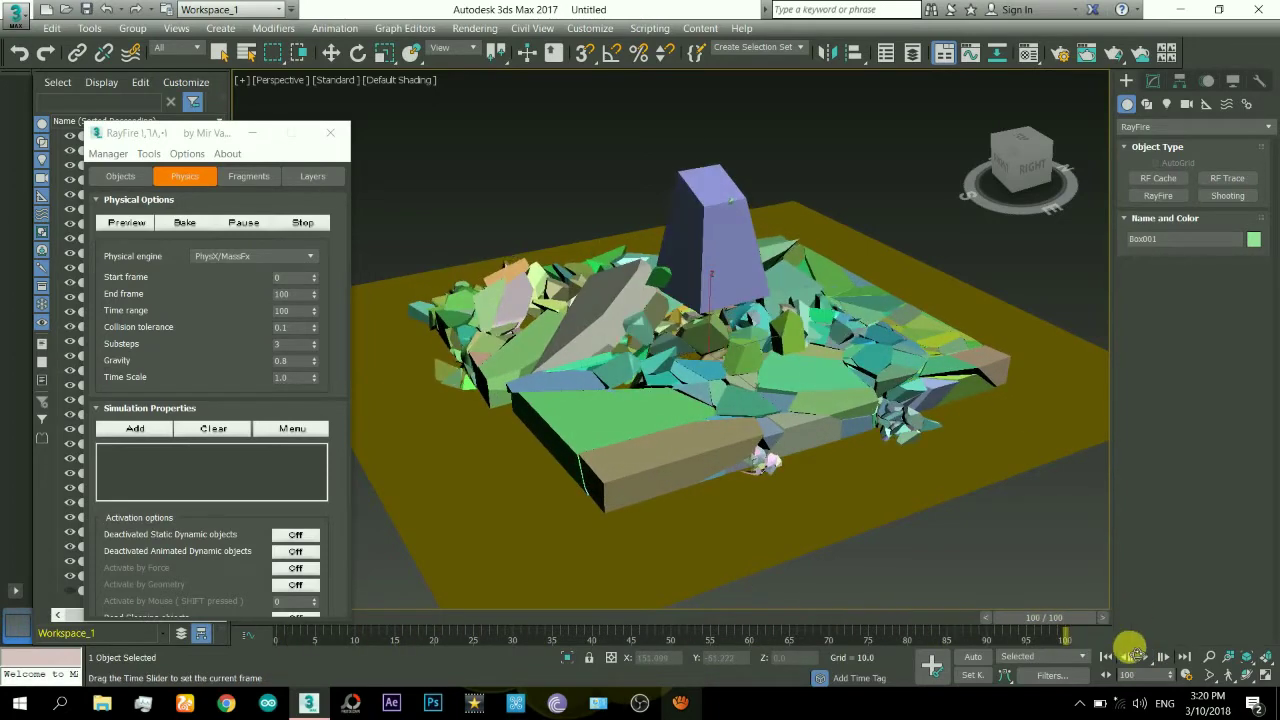
pyautogui.keyDown('alt'); pyautogui.moveTo(716, 238); pyautogui.dragTo(716, 238, button='middle'); pyautogui.keyUp('alt')
# - Hide the blue Box002 block and a stray debris fragment with Hide Selection
pyautogui.click(740, 229)
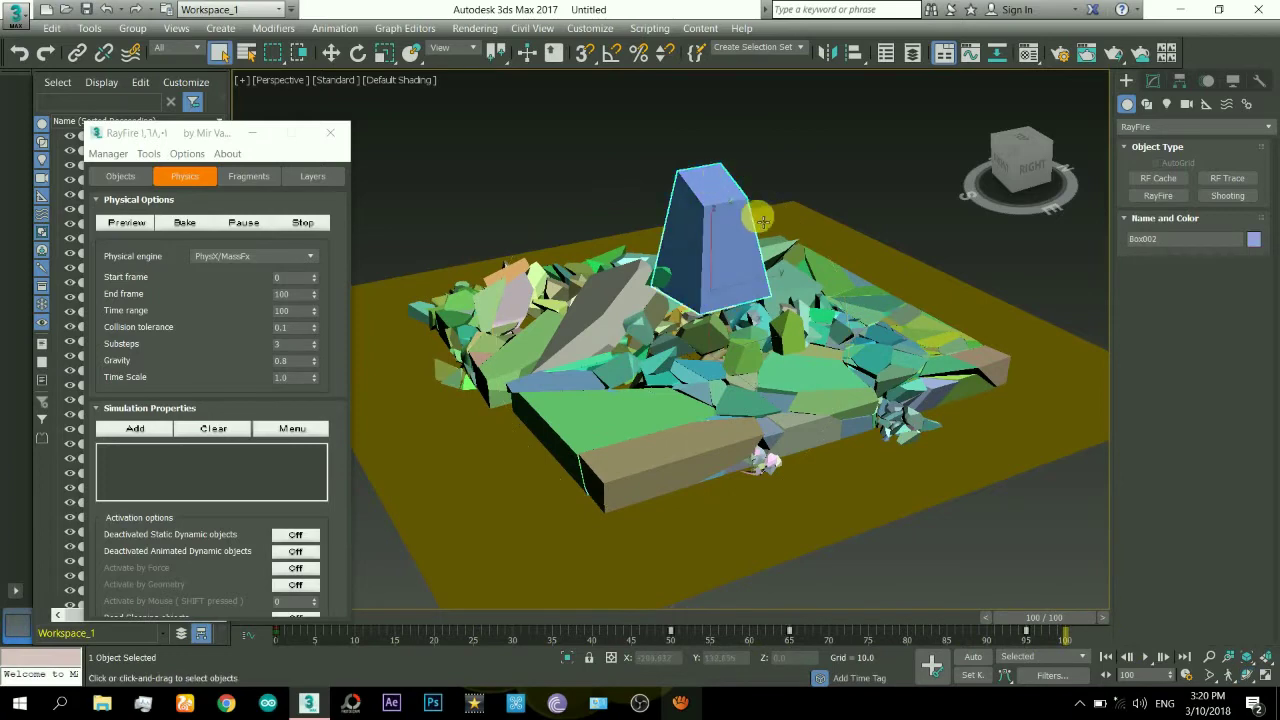
pyautogui.rightClick(716, 190)
pyautogui.click(745, 139)
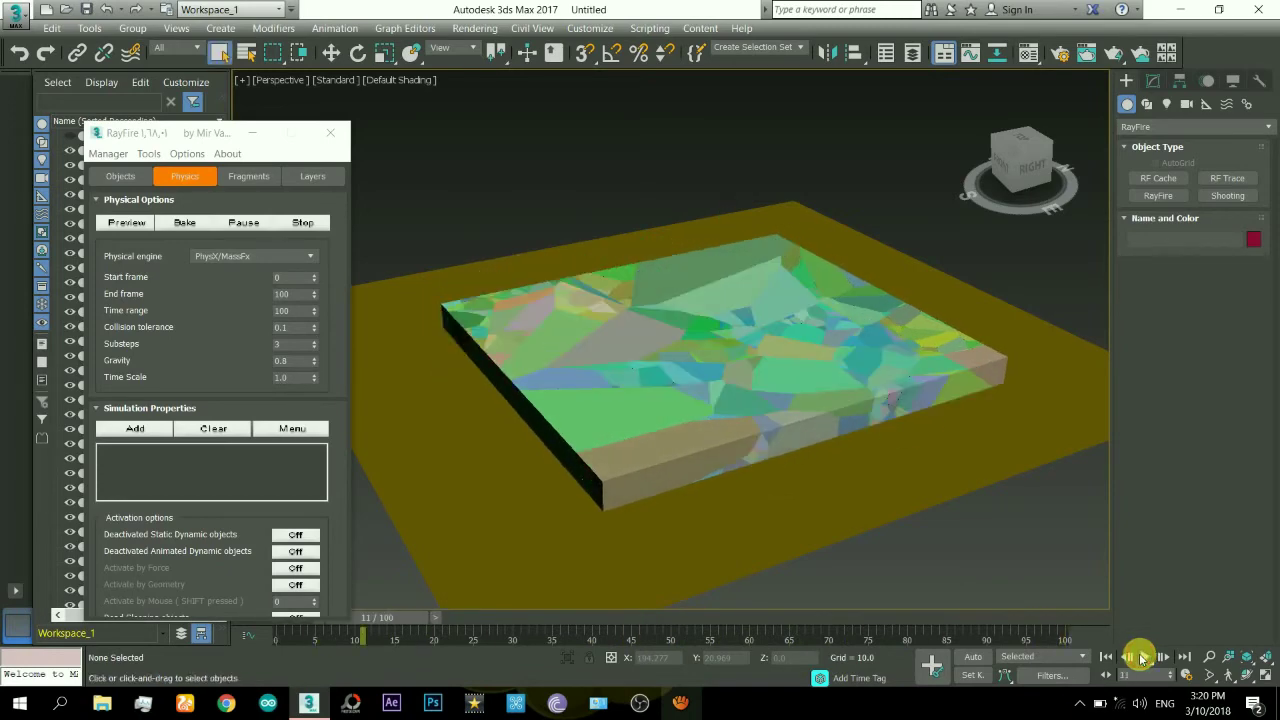
pyautogui.moveTo(451, 621); pyautogui.dragTo(1033, 628)
pyautogui.click(694, 229)
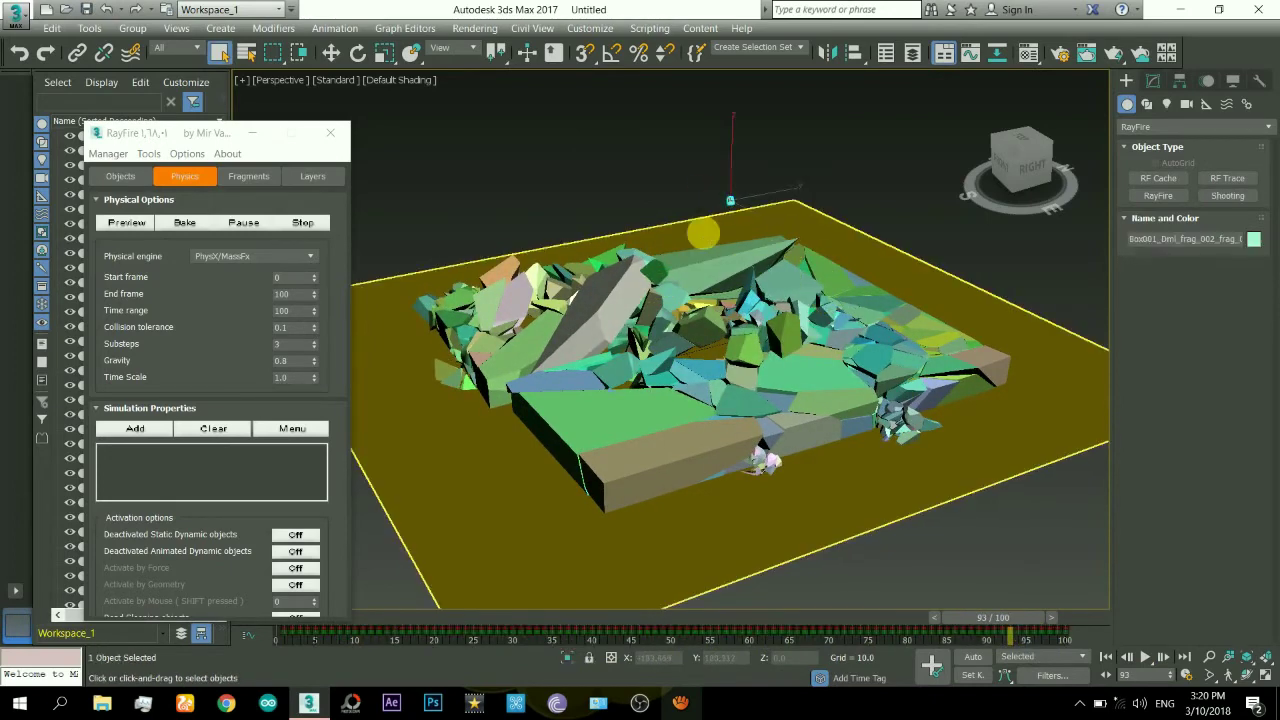
pyautogui.rightClick(708, 205)
pyautogui.click(750, 154)
# - Replay the animation, leave Time Configuration unchanged, and scrub the shatter from near frame 0
pyautogui.press('/')
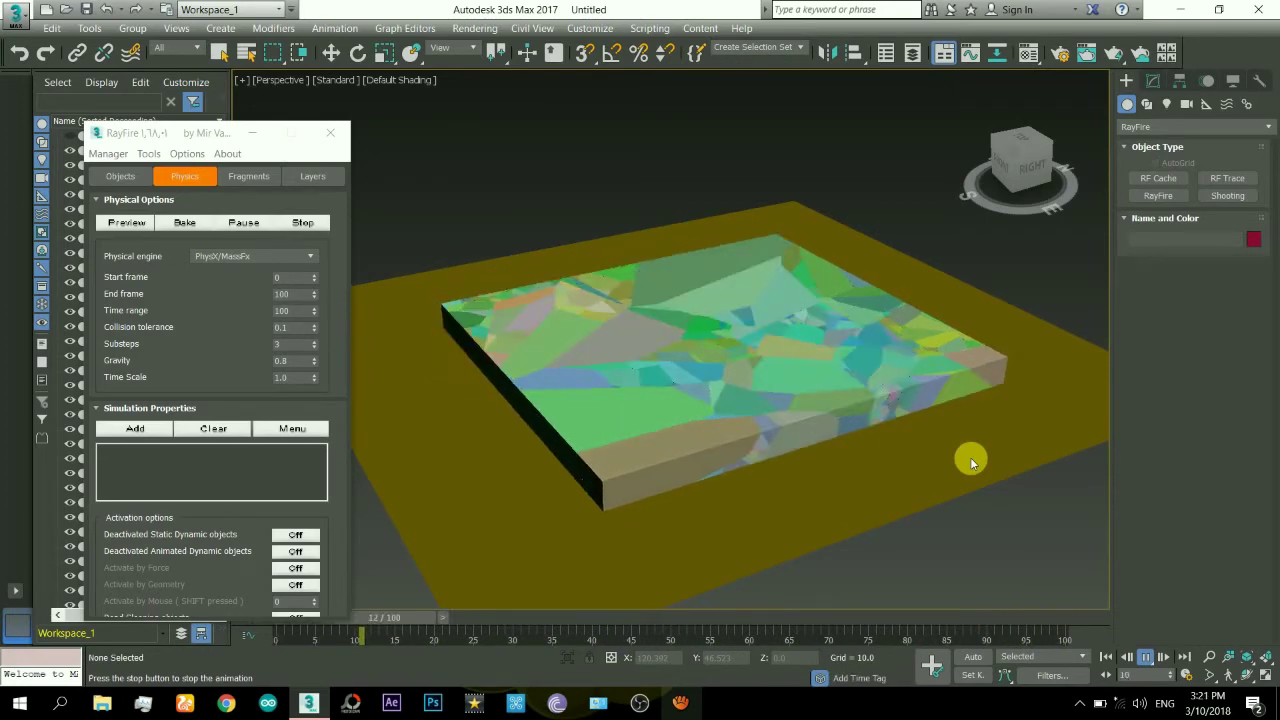
pyautogui.scroll(3, 970, 457)
pyautogui.keyDown('alt'); pyautogui.moveTo(970, 457); pyautogui.dragTo(1186, 675, button='middle'); pyautogui.keyUp('alt')
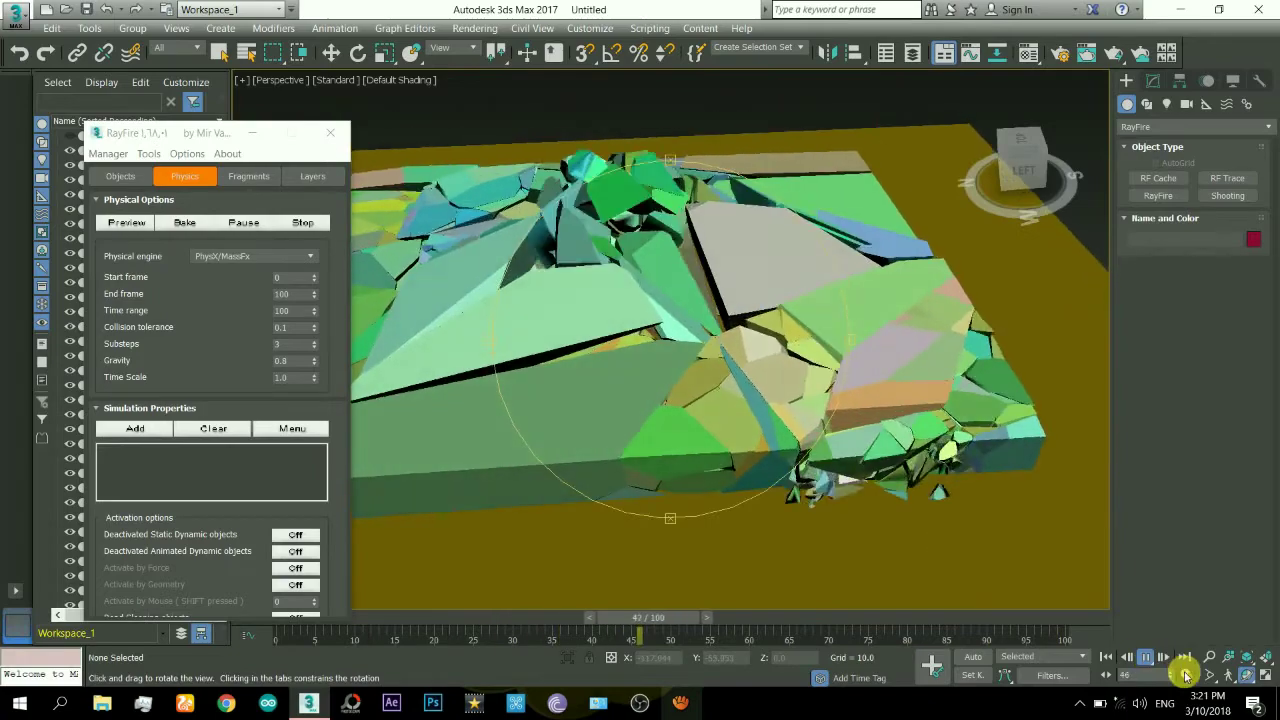
pyautogui.click(1186, 675)
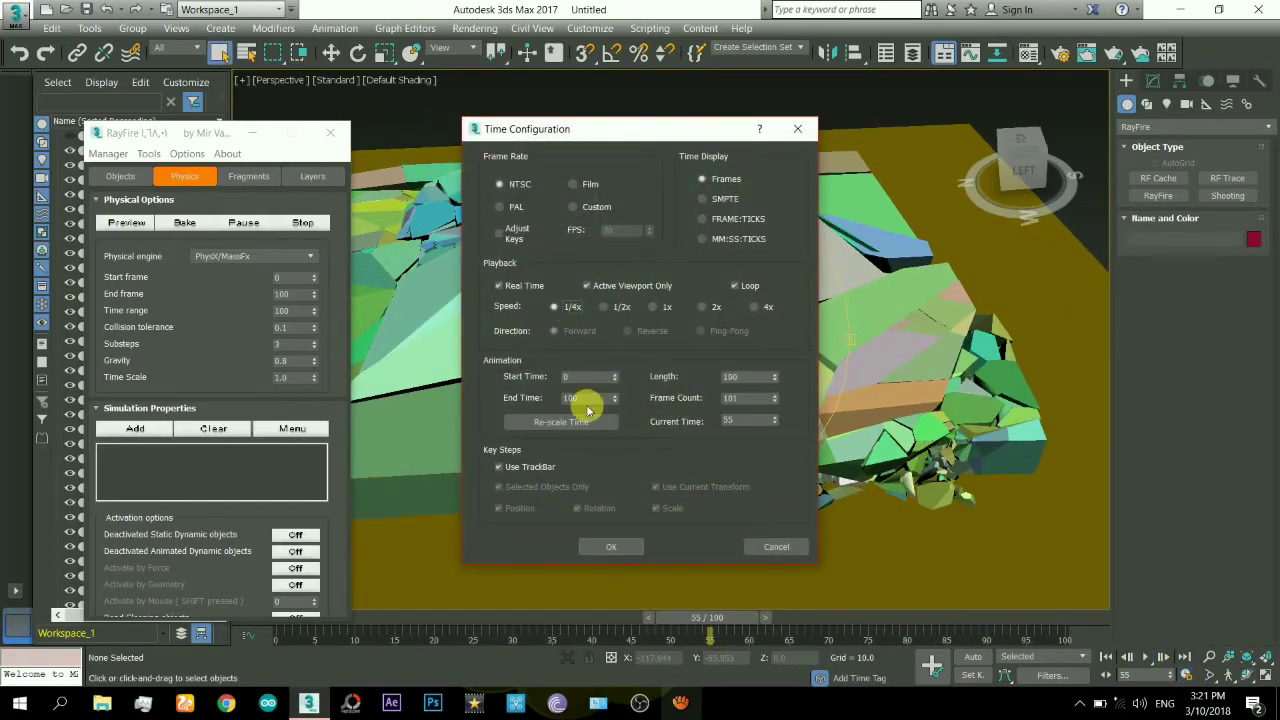
pyautogui.click(622, 544)
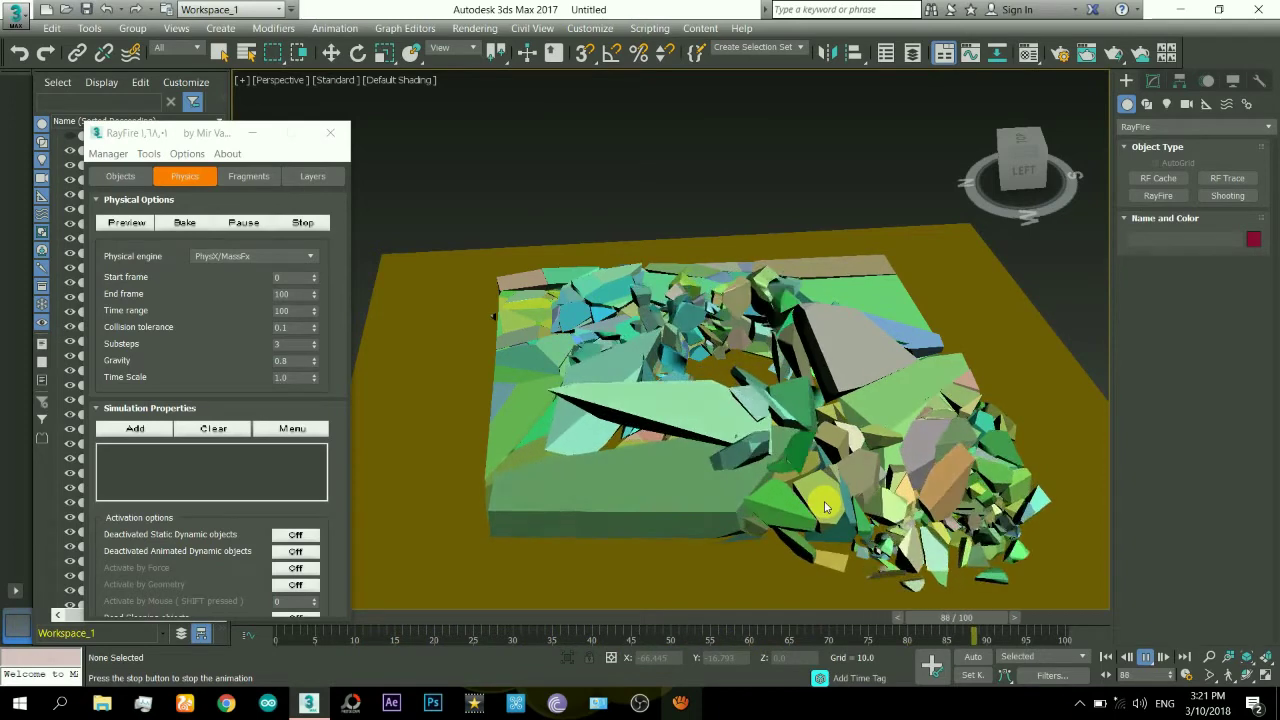
pyautogui.click(444, 616)
pyautogui.moveTo(446, 616); pyautogui.dragTo(760, 625)
# - At frame 0, minimize RayFire and select all slab fragments plus Plane001 in Left view
pyautogui.click(1105, 656)
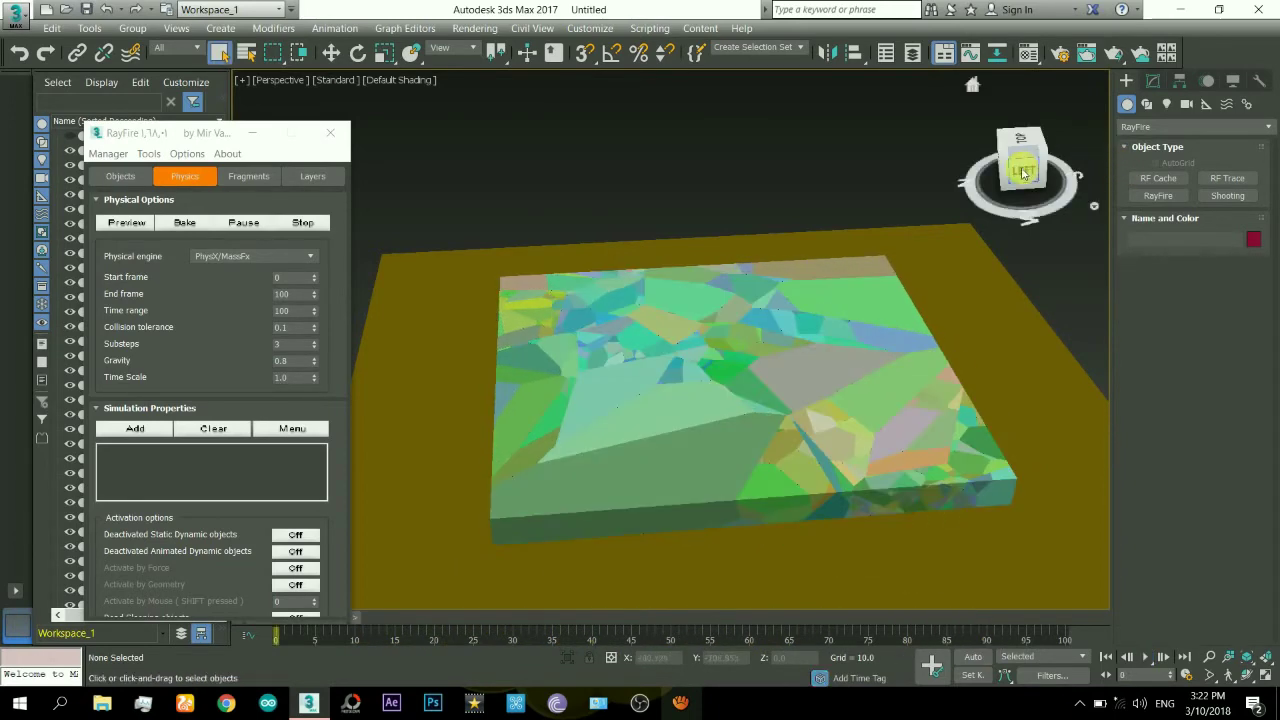
pyautogui.click(256, 133)
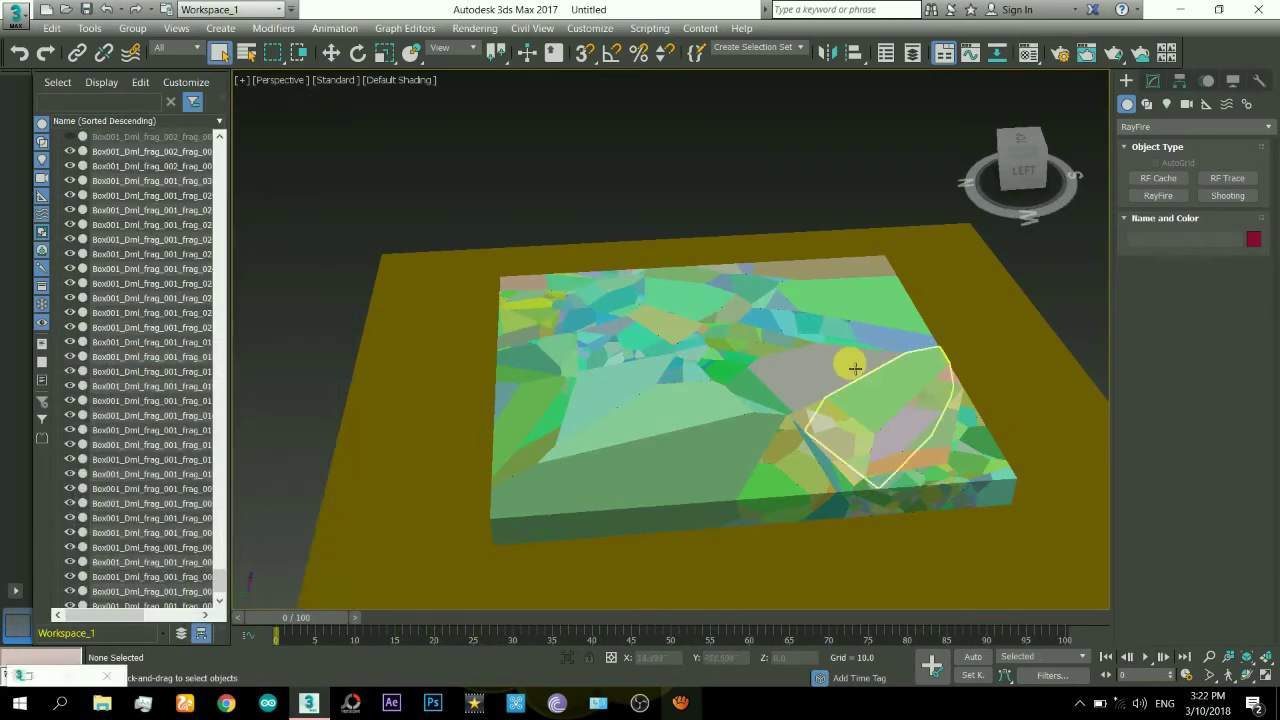
pyautogui.click(1025, 175)
pyautogui.moveTo(494, 277); pyautogui.dragTo(490, 257, button='middle')
pyautogui.moveTo(1083, 605); pyautogui.dragTo(1083, 605)
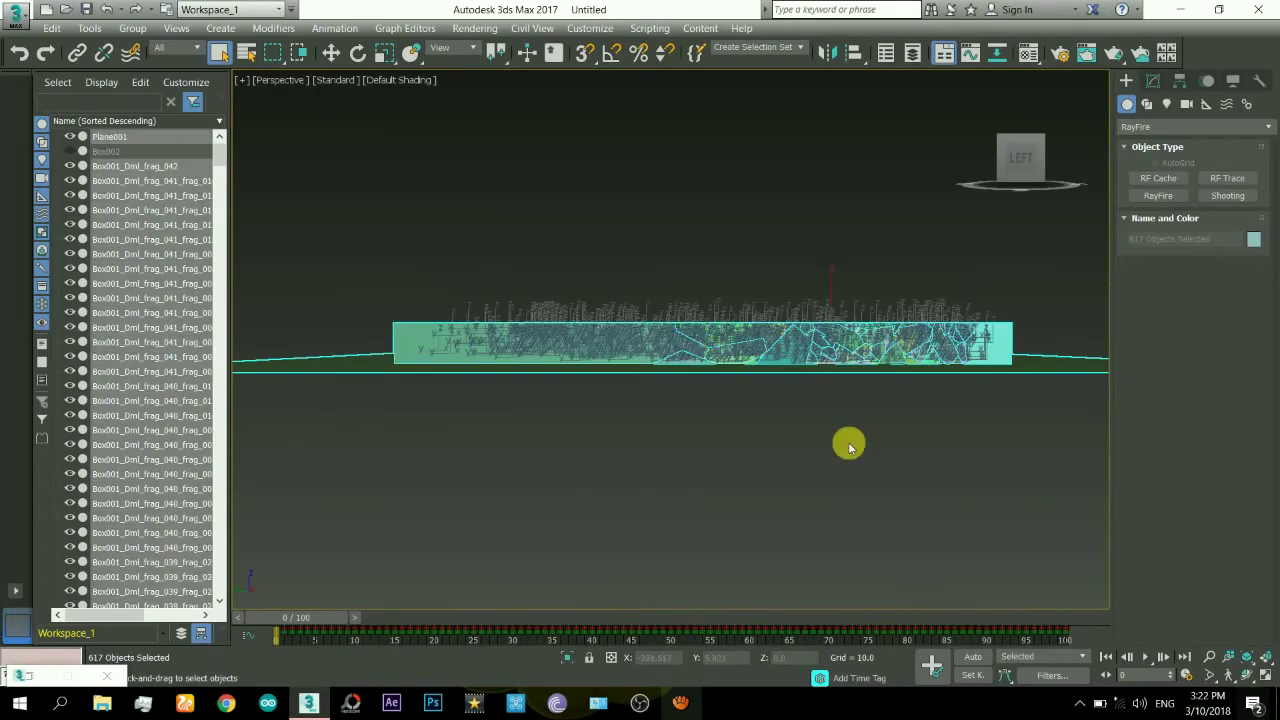
pyautogui.keyDown('ctrl'); pyautogui.click(340, 368); pyautogui.keyUp('ctrl')
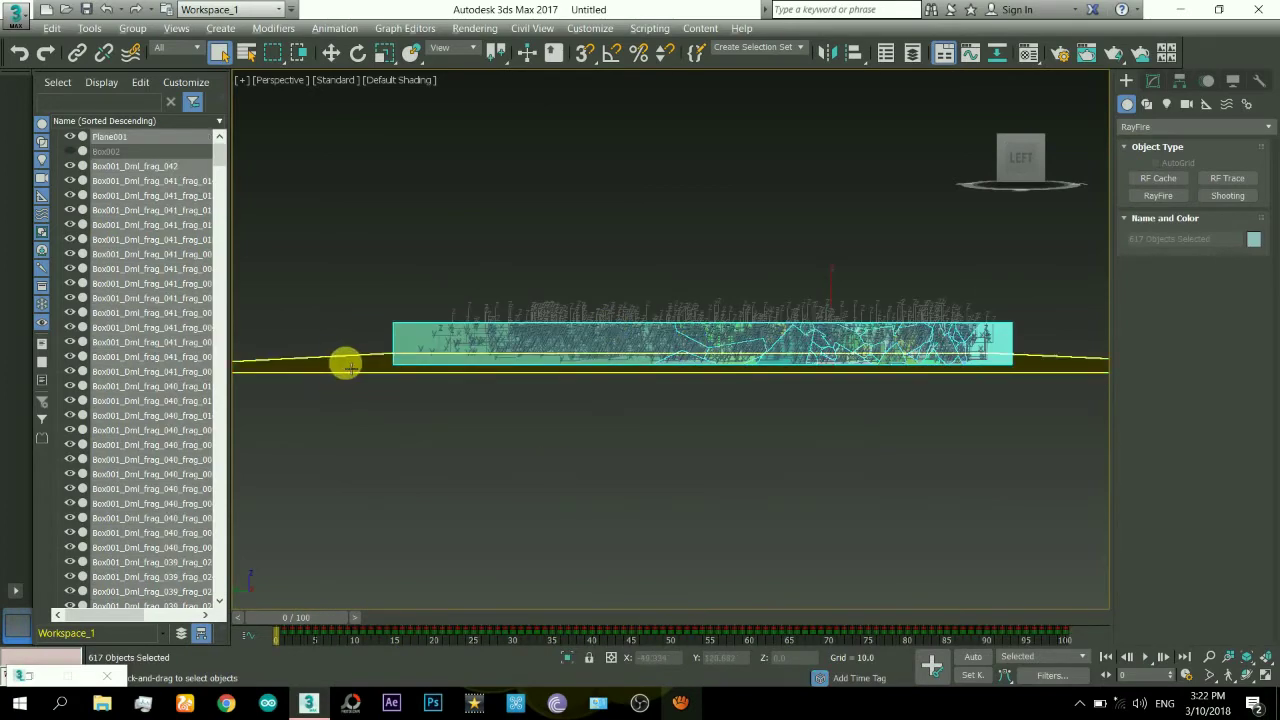
pyautogui.click(1248, 673)
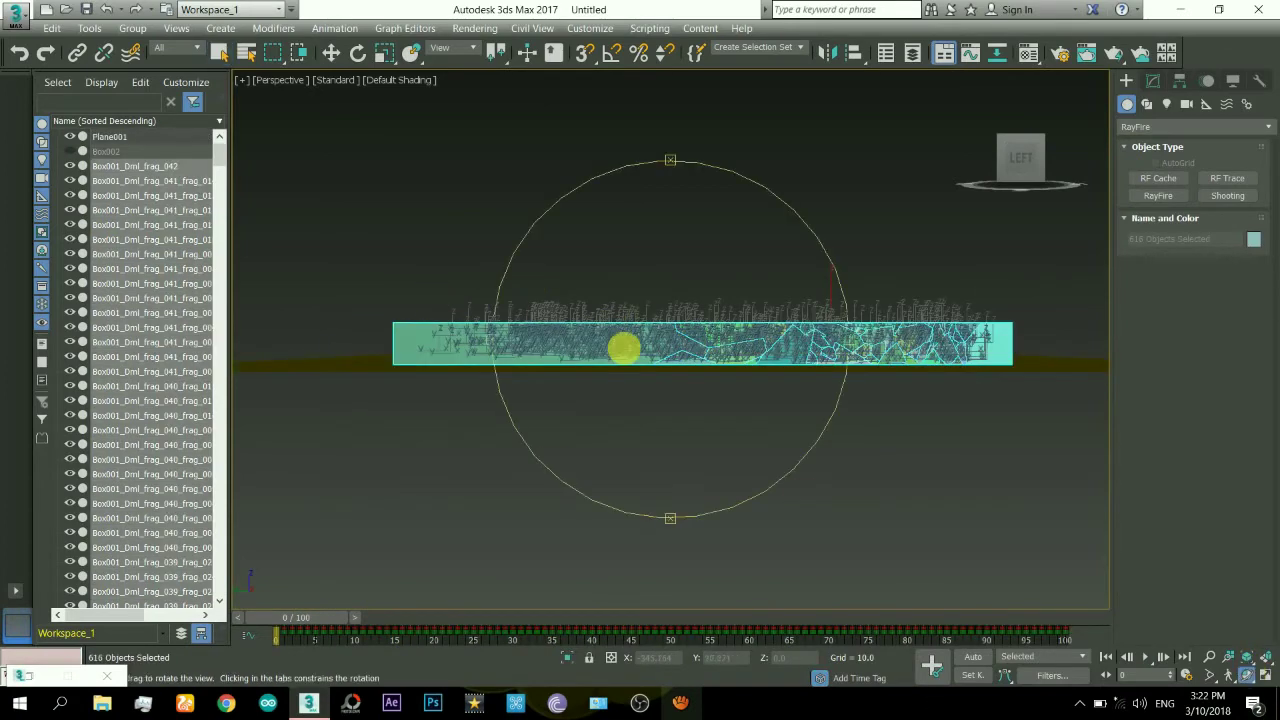
pyautogui.moveTo(623, 349); pyautogui.dragTo(718, 318)
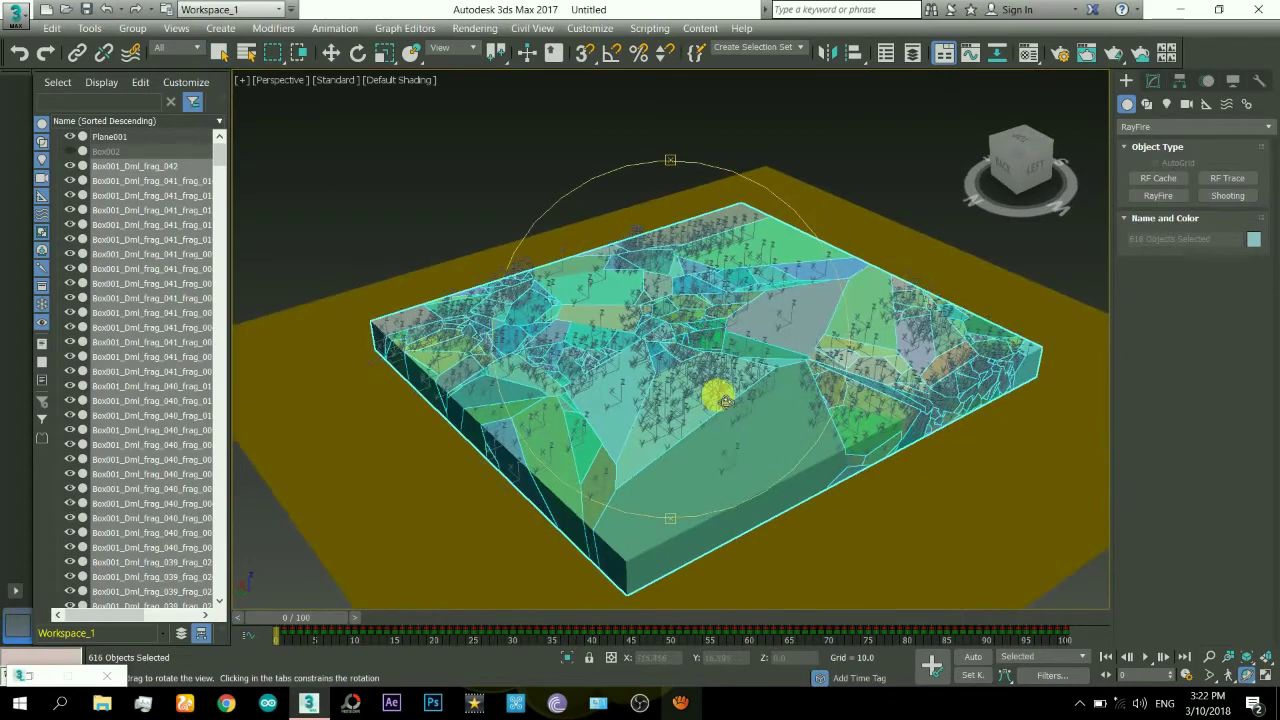
pyautogui.press('m')
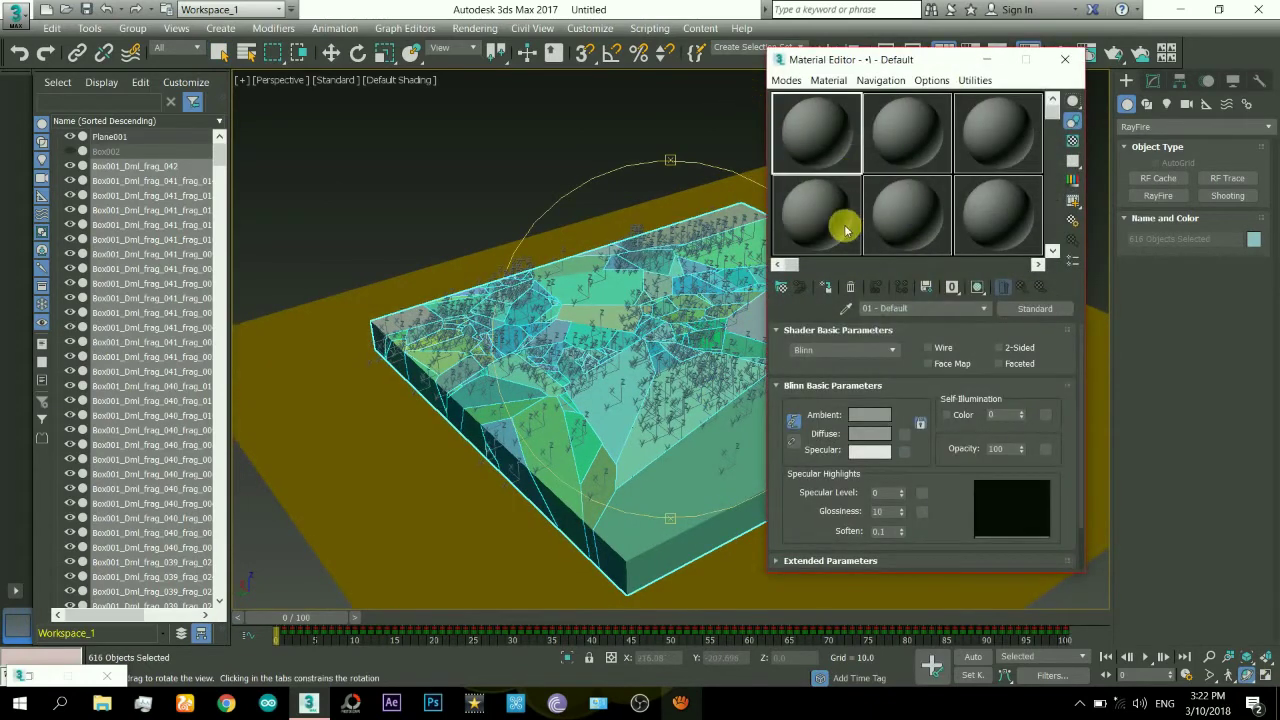
pyautogui.click(825, 289)
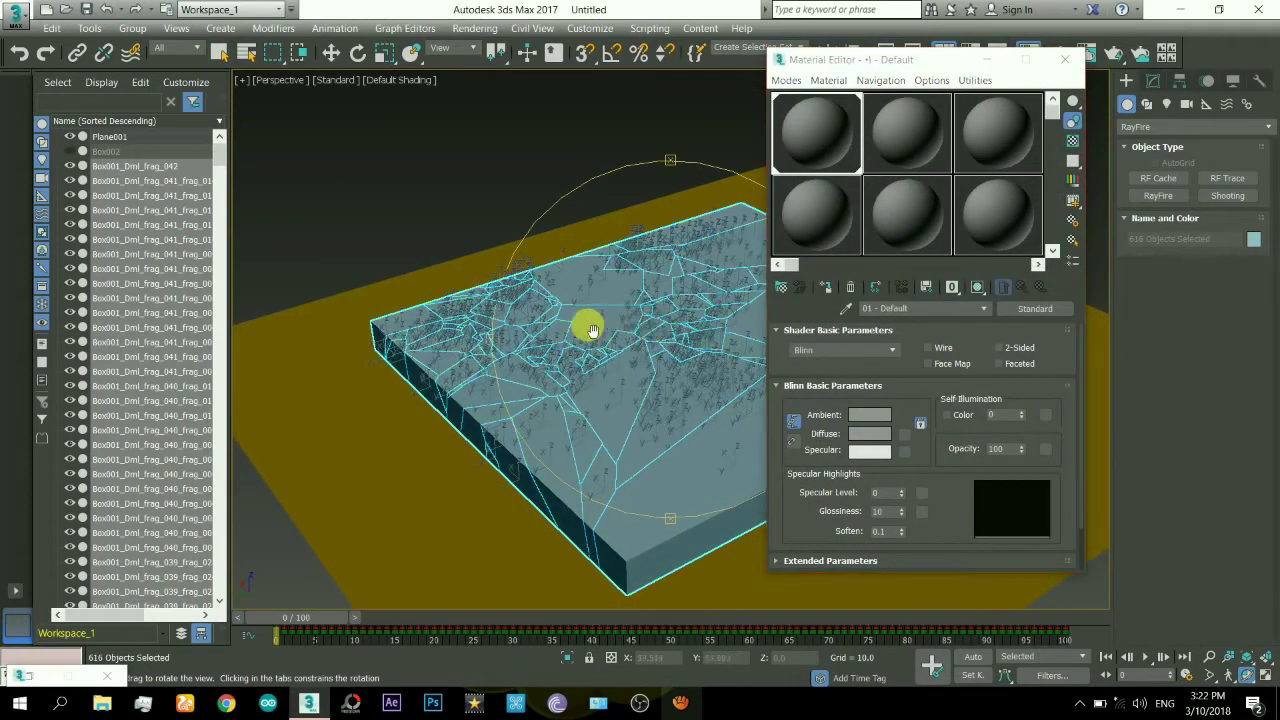
pyautogui.moveTo(592, 330); pyautogui.dragTo(540, 325)
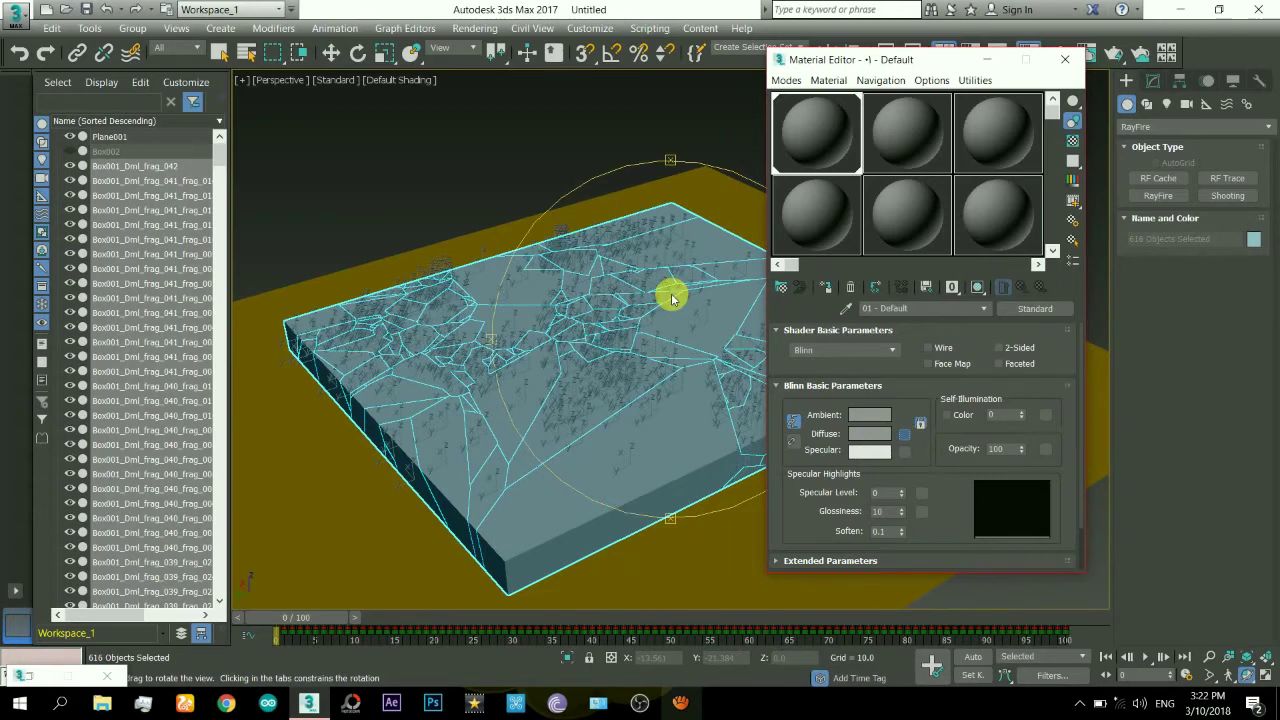
pyautogui.press('g')
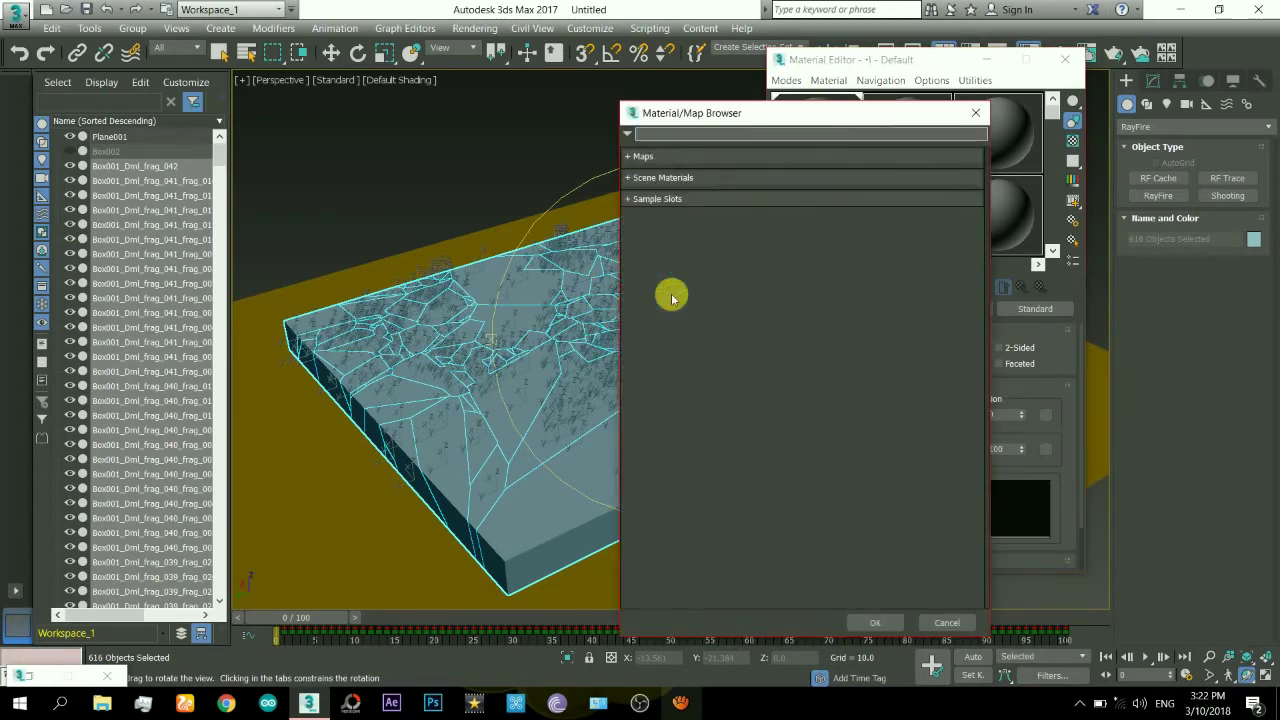
pyautogui.click(640, 157)
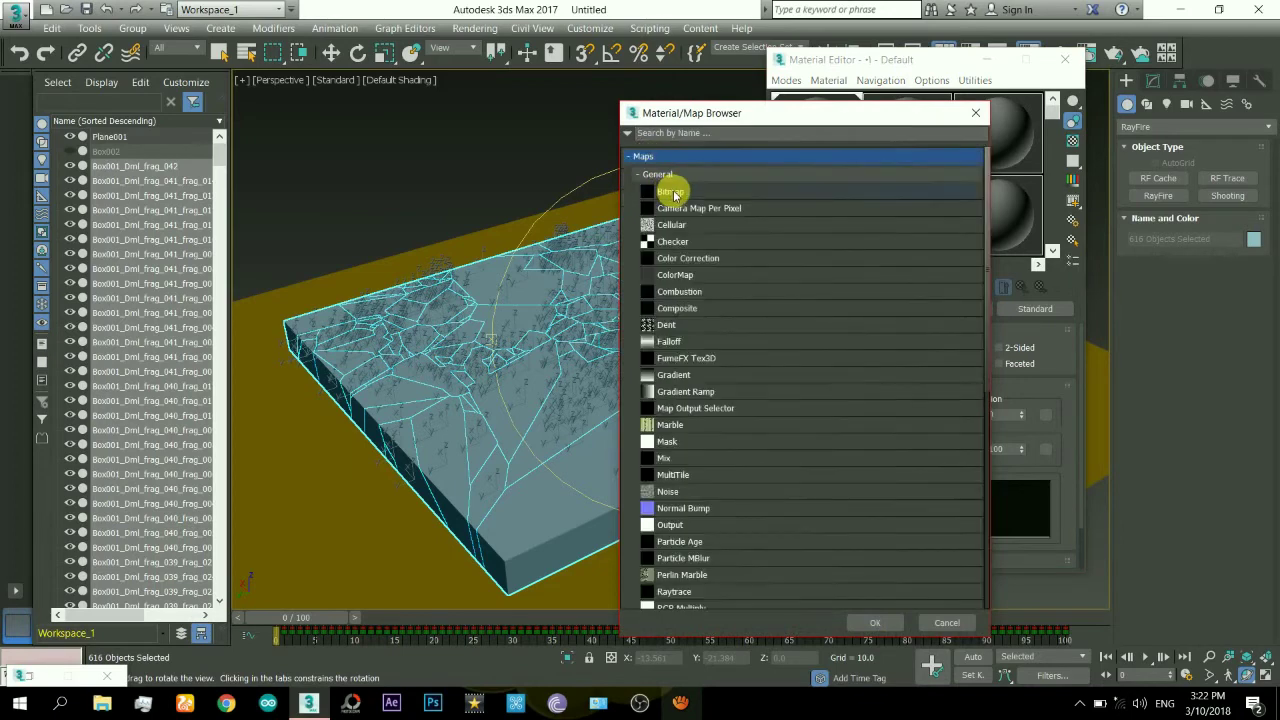
pyautogui.doubleClick(674, 193)
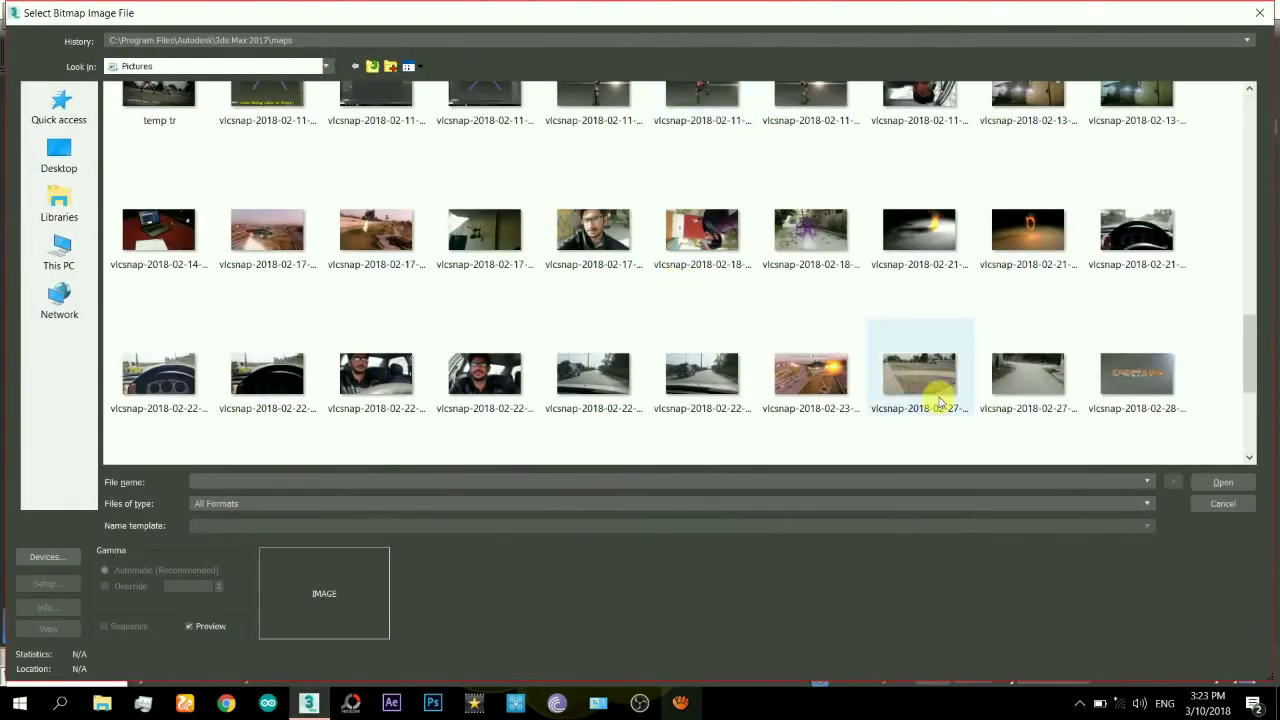
pyautogui.doubleClick(932, 372)
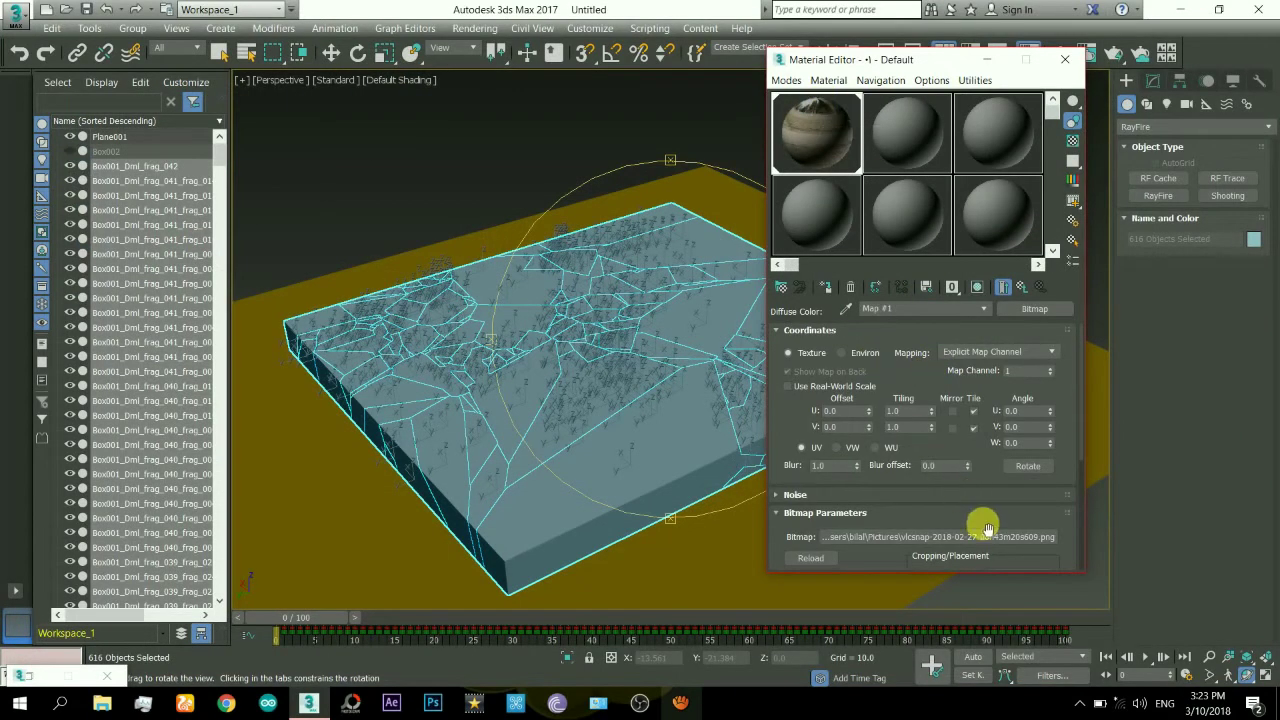
# - Show the photo texture shaded in the viewport and inspect the slab with nothing selected
pyautogui.moveTo(987, 527); pyautogui.dragTo(980, 354)
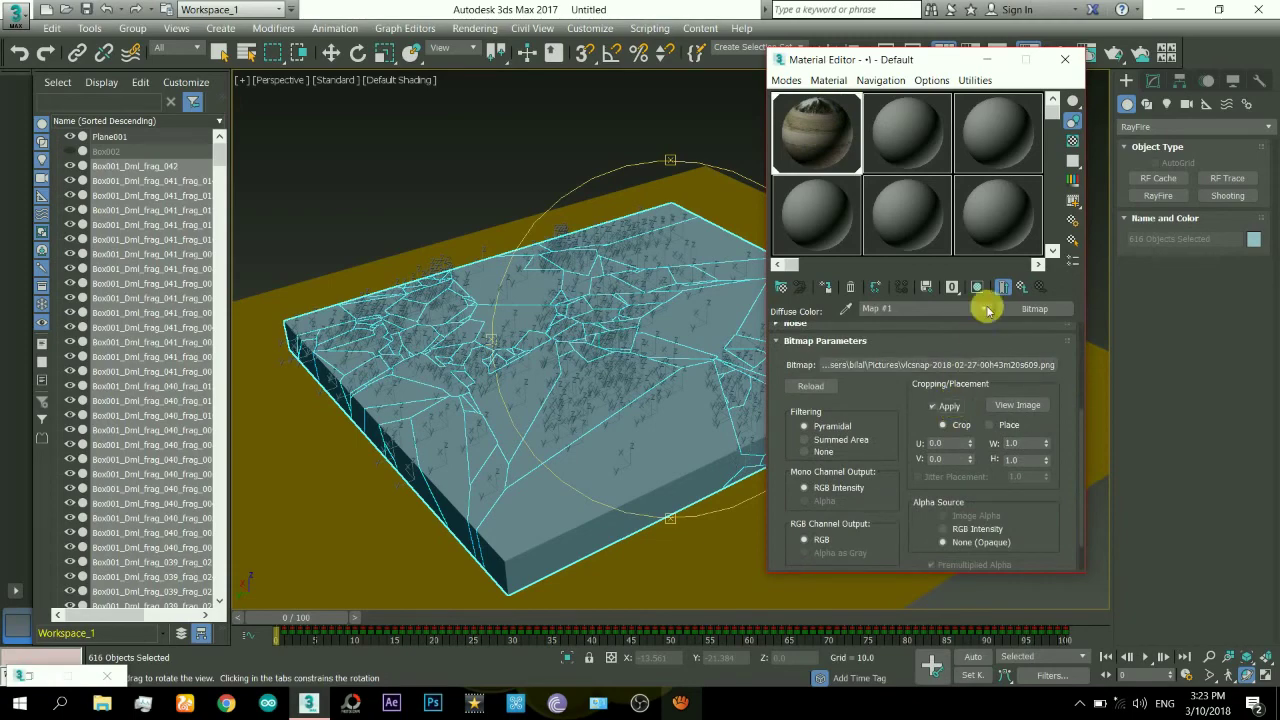
pyautogui.click(951, 289)
pyautogui.moveTo(705, 316)
pyautogui.mouseDown()
pyautogui.moveTo(549, 274)
pyautogui.moveTo(557, 134)
pyautogui.mouseUp()
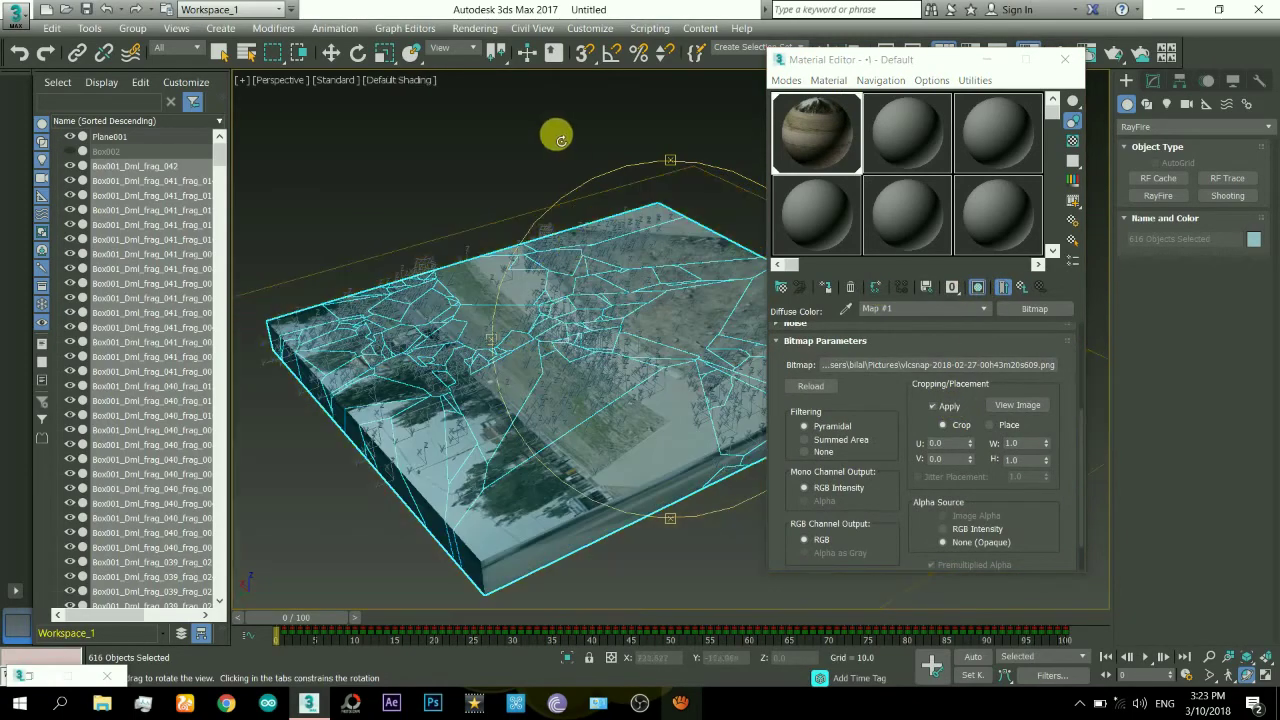
pyautogui.press('Escape')
pyautogui.click(612, 330)
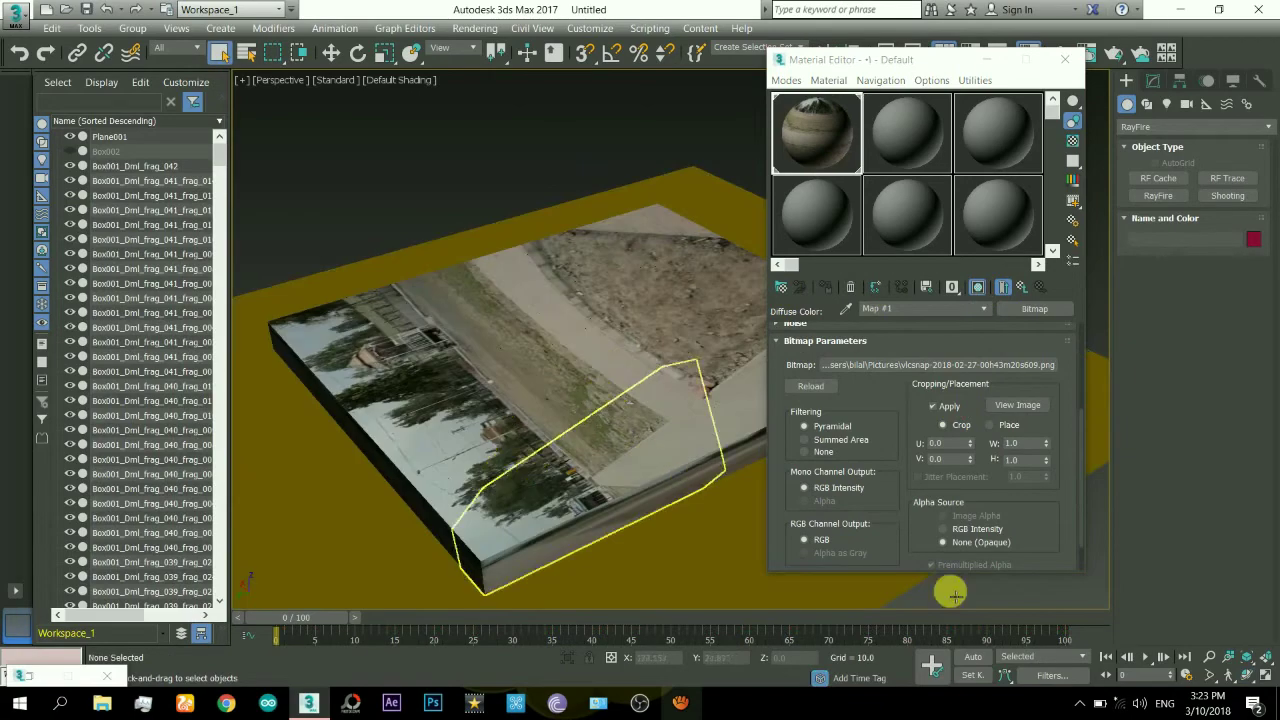
pyautogui.click(1248, 675)
pyautogui.moveTo(738, 358); pyautogui.dragTo(561, 352)
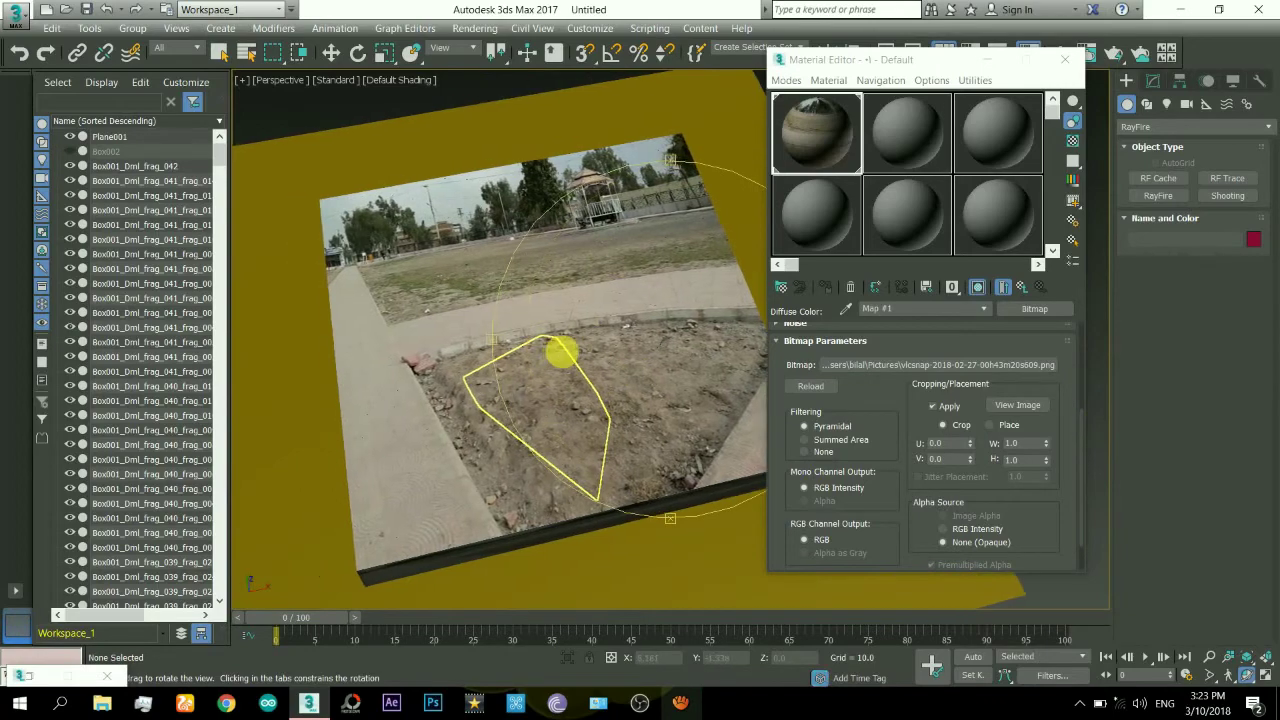
# - Crop the bitmap via View Image to a thin grass strip (U 0.185, V 0.261, W 0.366, H 0.099)
pyautogui.click(1018, 406)
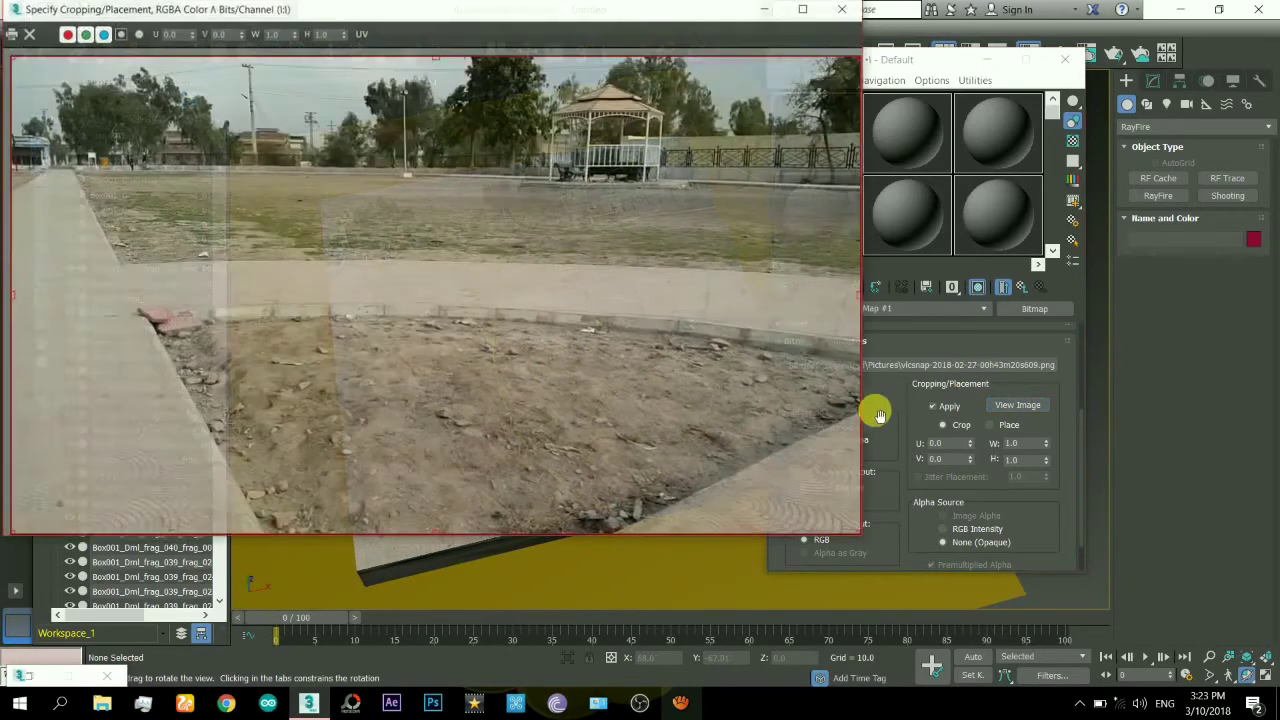
pyautogui.moveTo(534, 22); pyautogui.dragTo(920, 70)
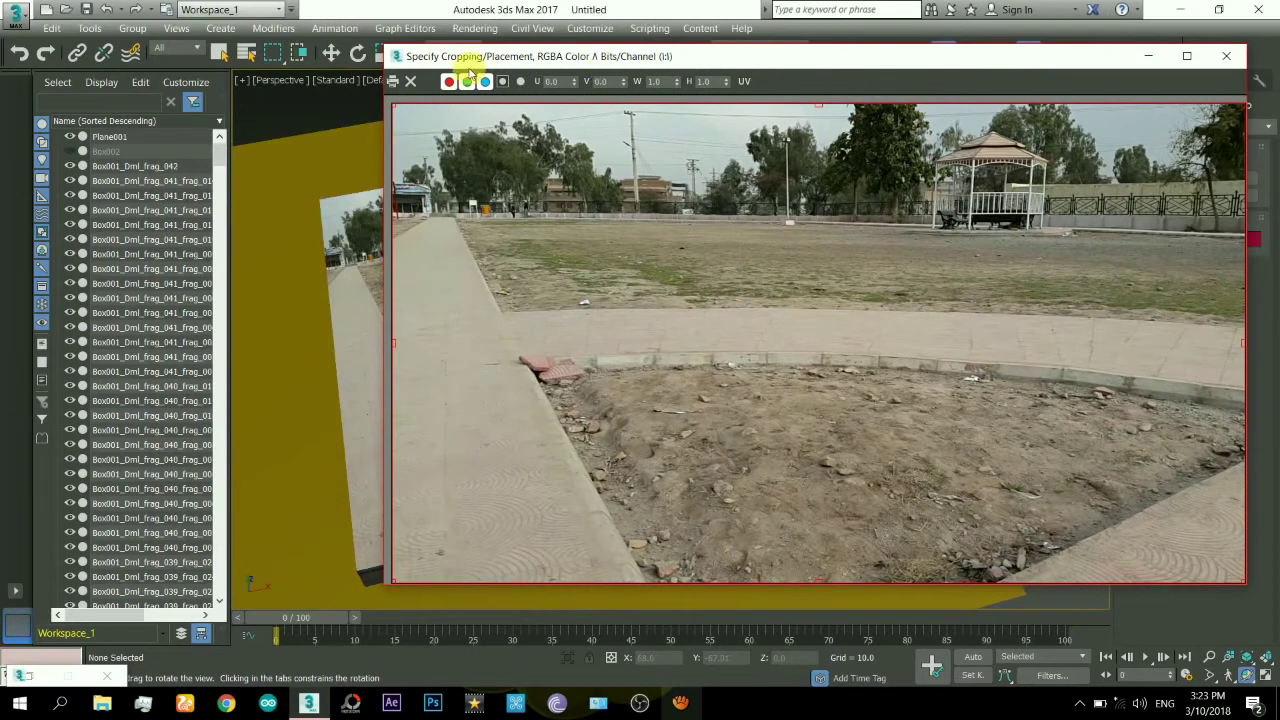
pyautogui.moveTo(390, 106); pyautogui.dragTo(561, 237)
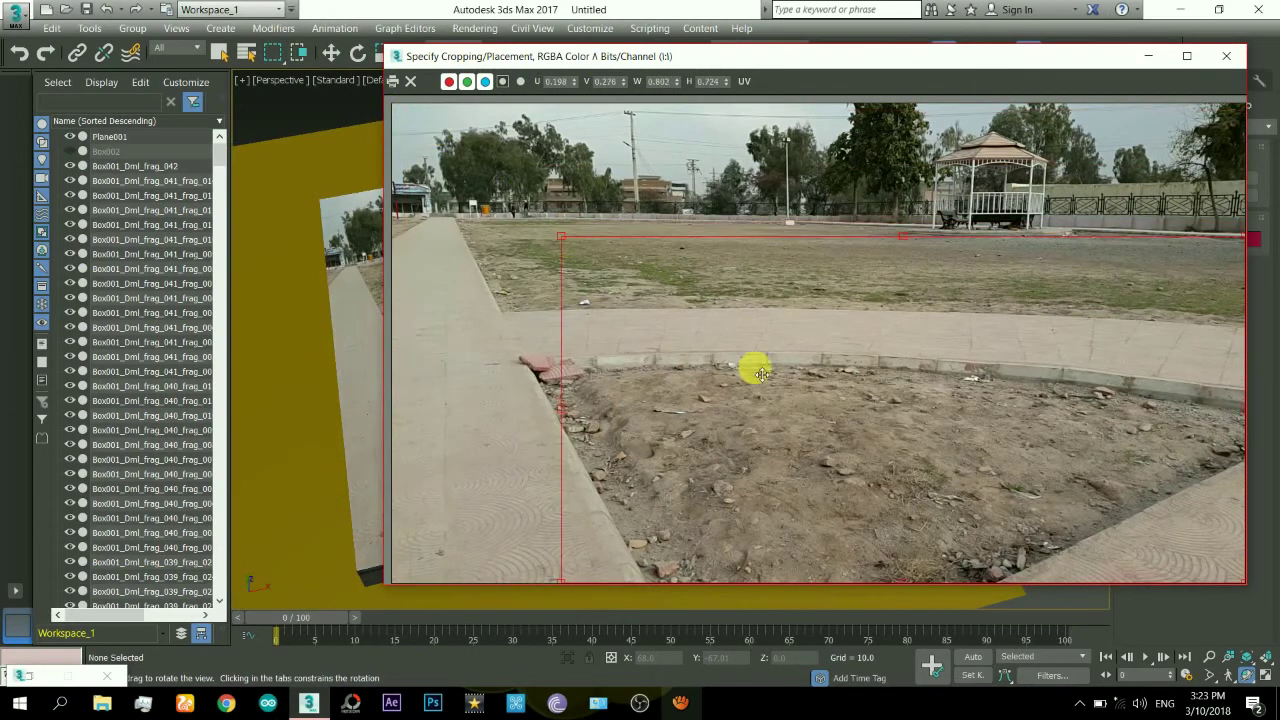
pyautogui.moveTo(1249, 587); pyautogui.dragTo(837, 263)
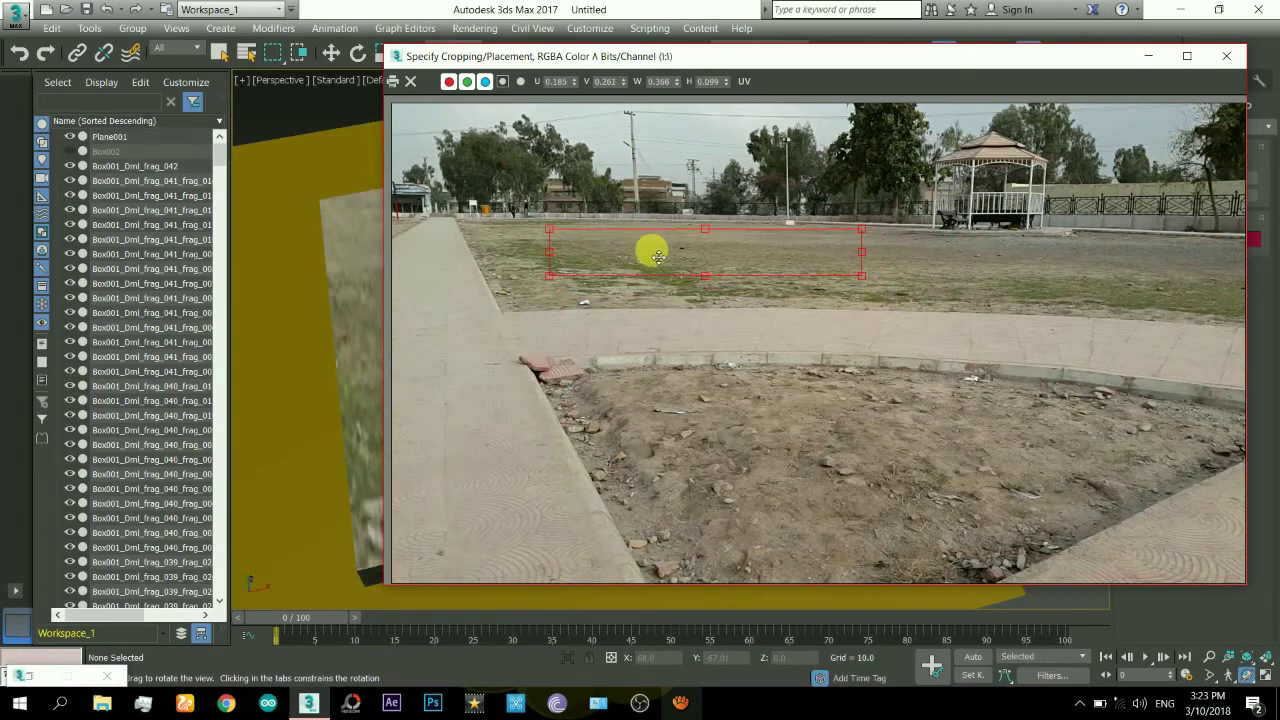
pyautogui.moveTo(1101, 55); pyautogui.dragTo(1108, 591)
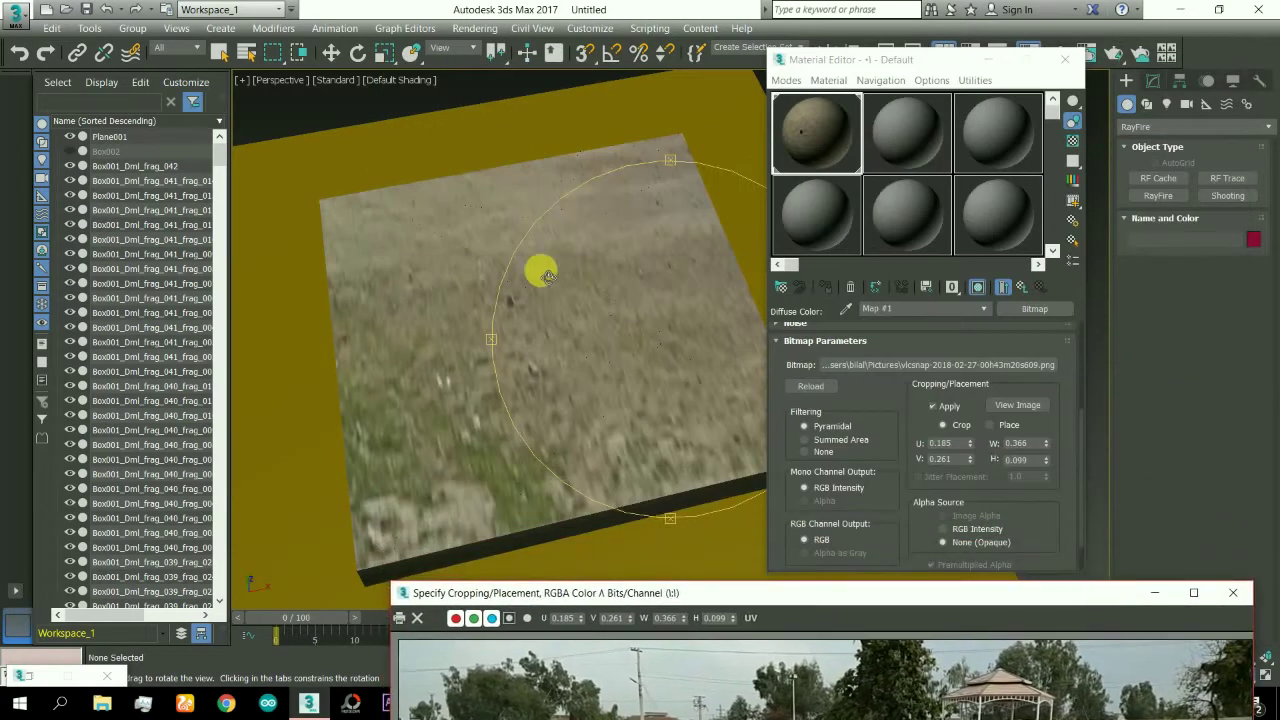
pyautogui.moveTo(491, 330); pyautogui.dragTo(697, 341)
pyautogui.moveTo(694, 588); pyautogui.dragTo(970, 114)
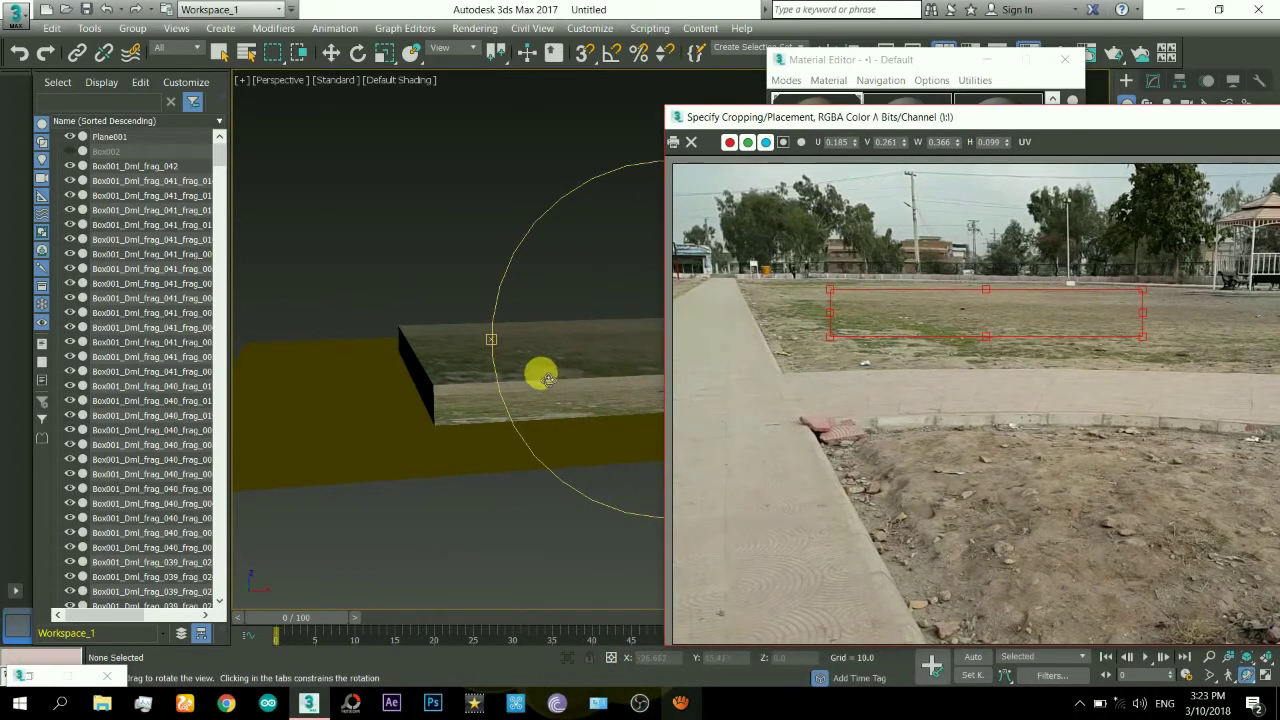
pyautogui.moveTo(548, 379); pyautogui.dragTo(549, 381)
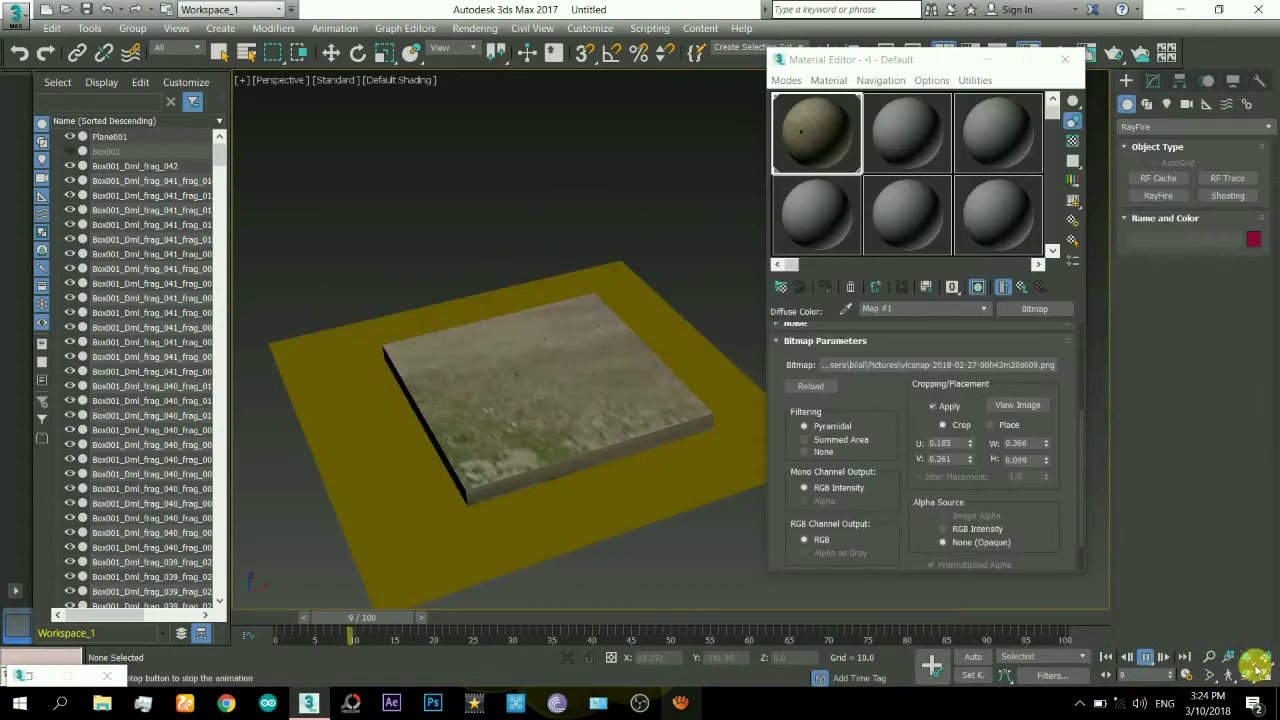
# - Check Time Configuration unchanged and play the shattering animation
pyautogui.click(1190, 676)
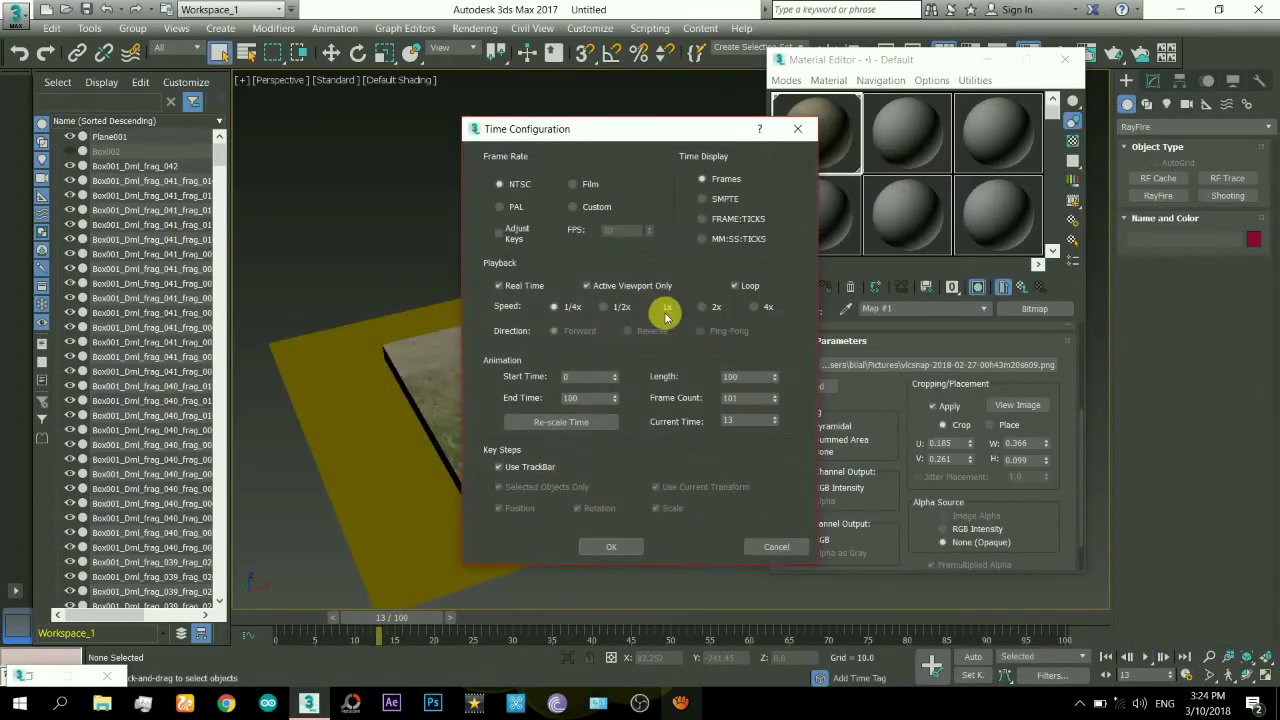
pyautogui.click(611, 544)
pyautogui.click(1133, 656)
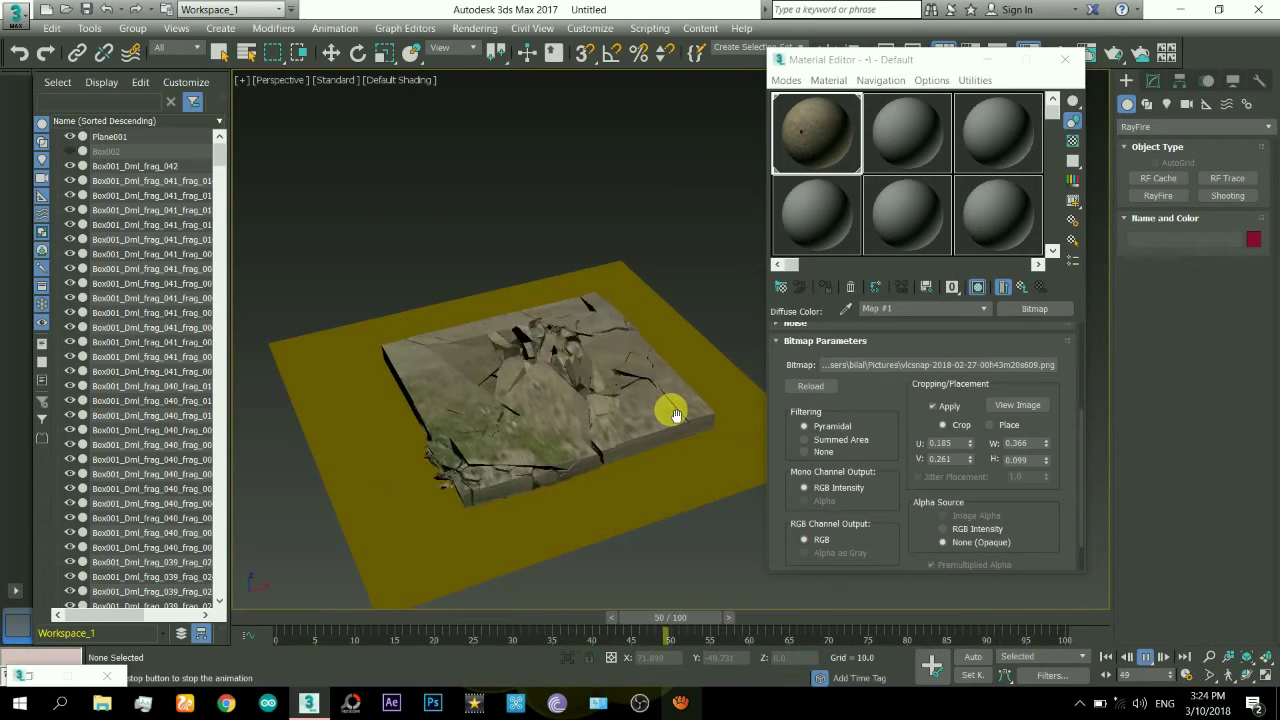
# - Copy the cropped Diffuse photo bitmap into the Bump slot with bump amount 146
pyautogui.press('Up')
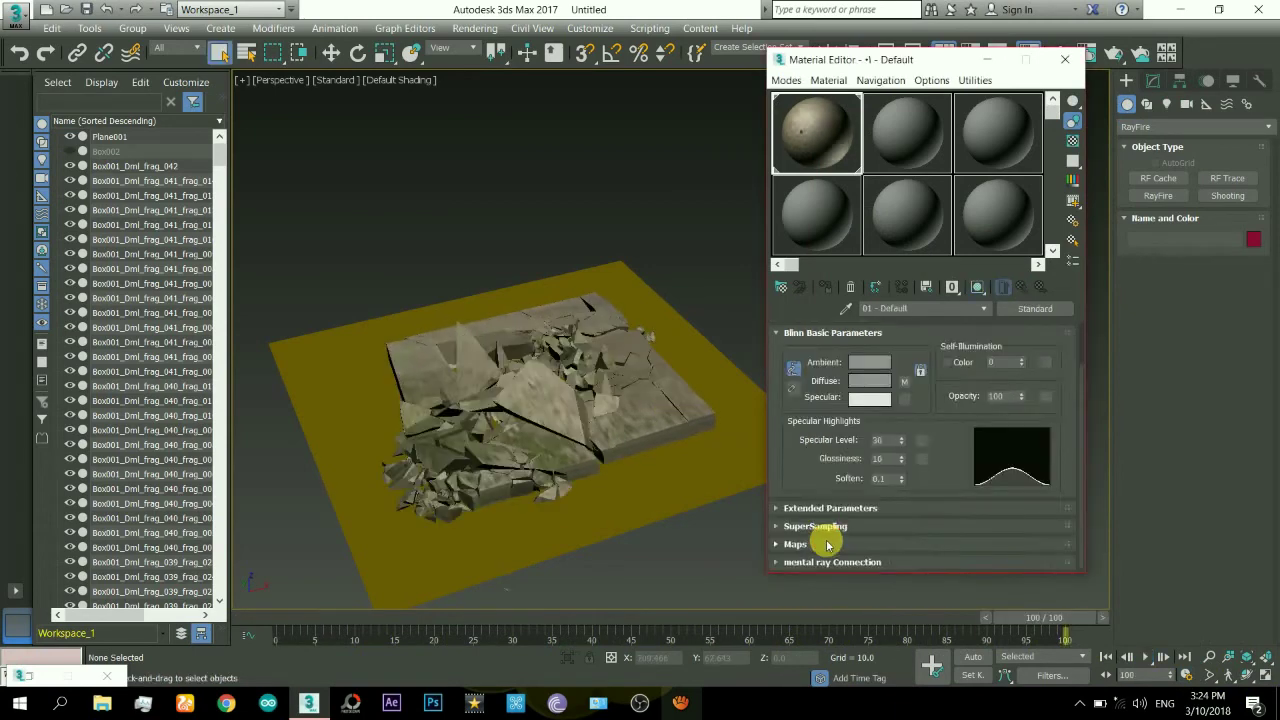
pyautogui.click(826, 537)
pyautogui.moveTo(940, 377); pyautogui.dragTo(961, 388)
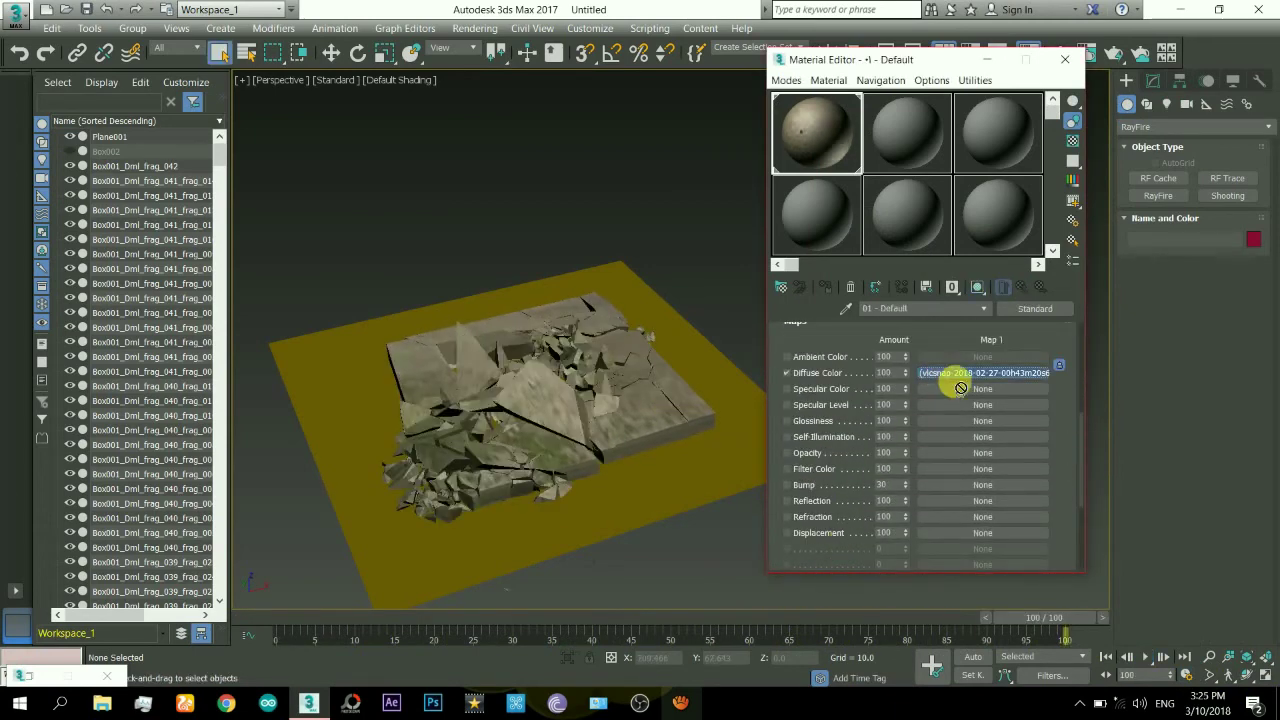
pyautogui.moveTo(960, 493); pyautogui.dragTo(960, 492)
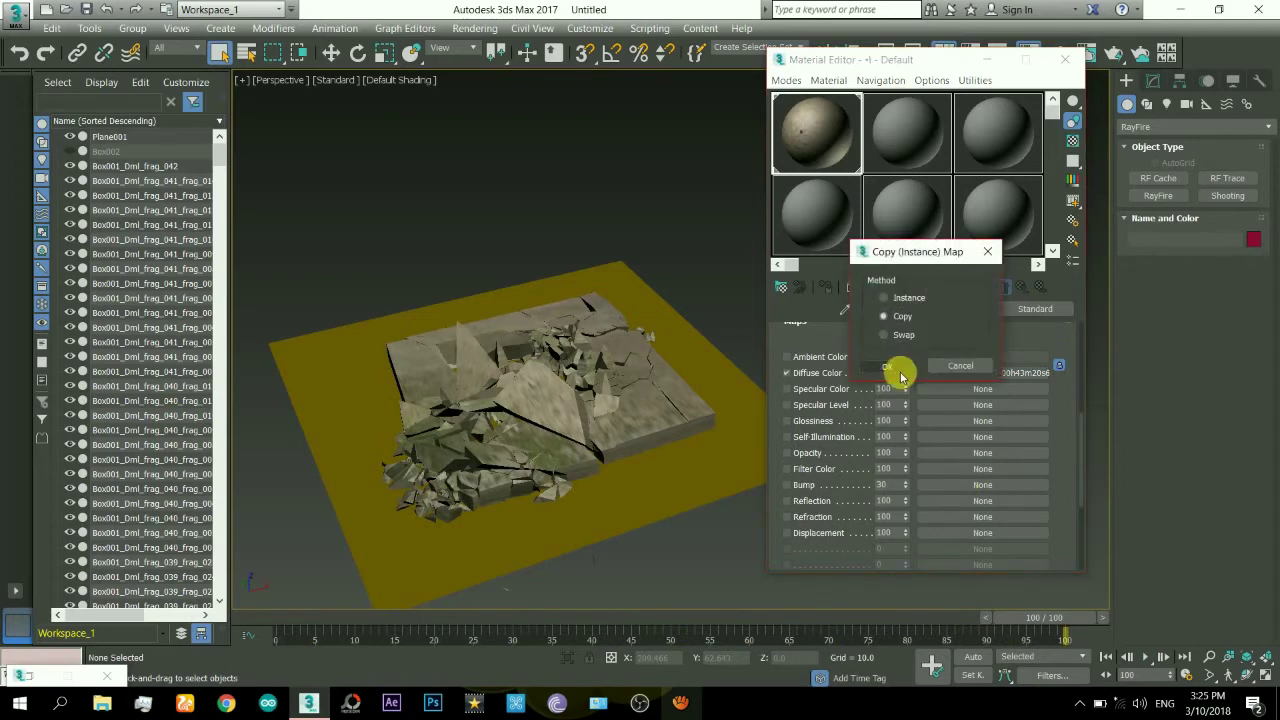
pyautogui.click(900, 365)
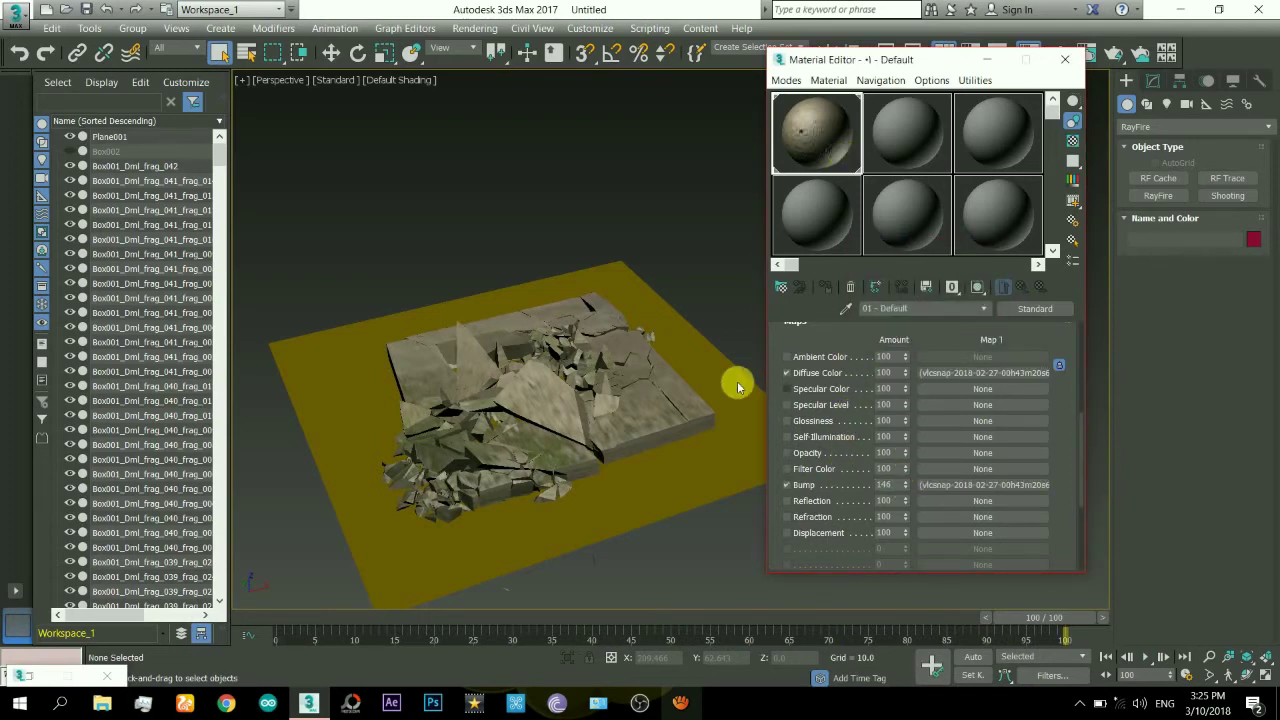
# - Create a Sky001 skylight from the Standard light types
pyautogui.click(1168, 105)
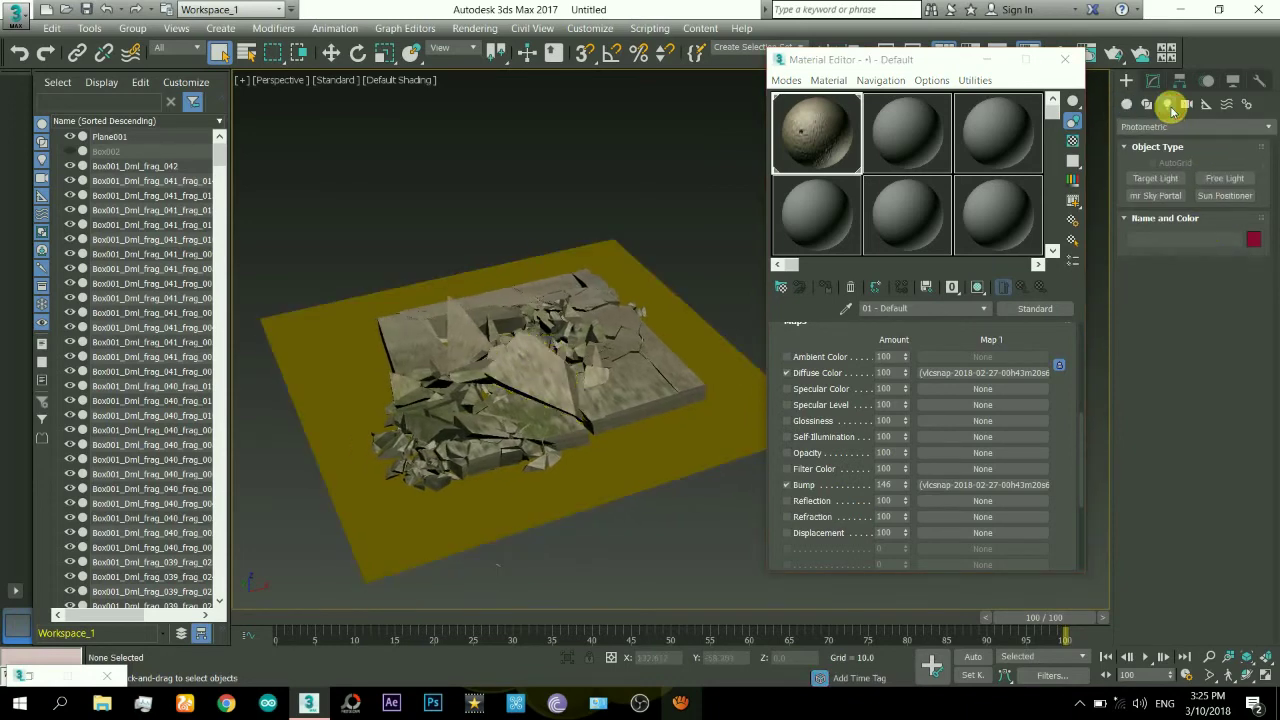
pyautogui.click(1172, 127)
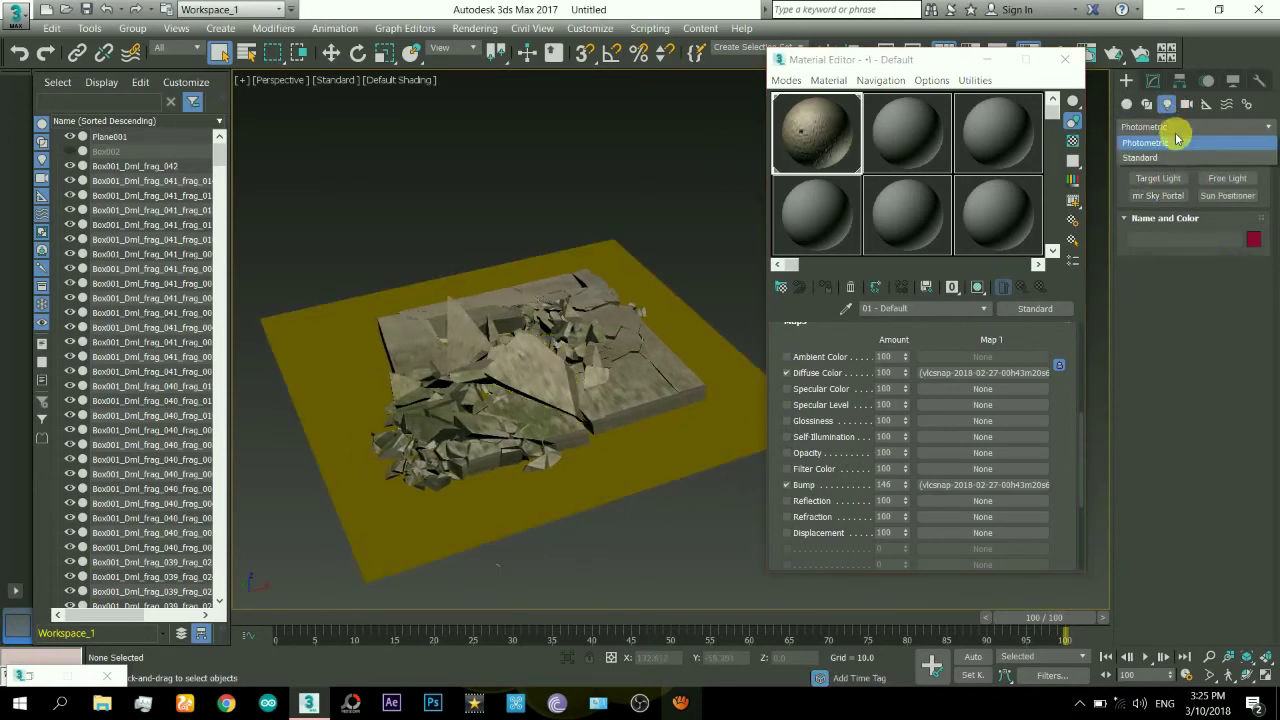
pyautogui.click(1175, 156)
pyautogui.click(1220, 212)
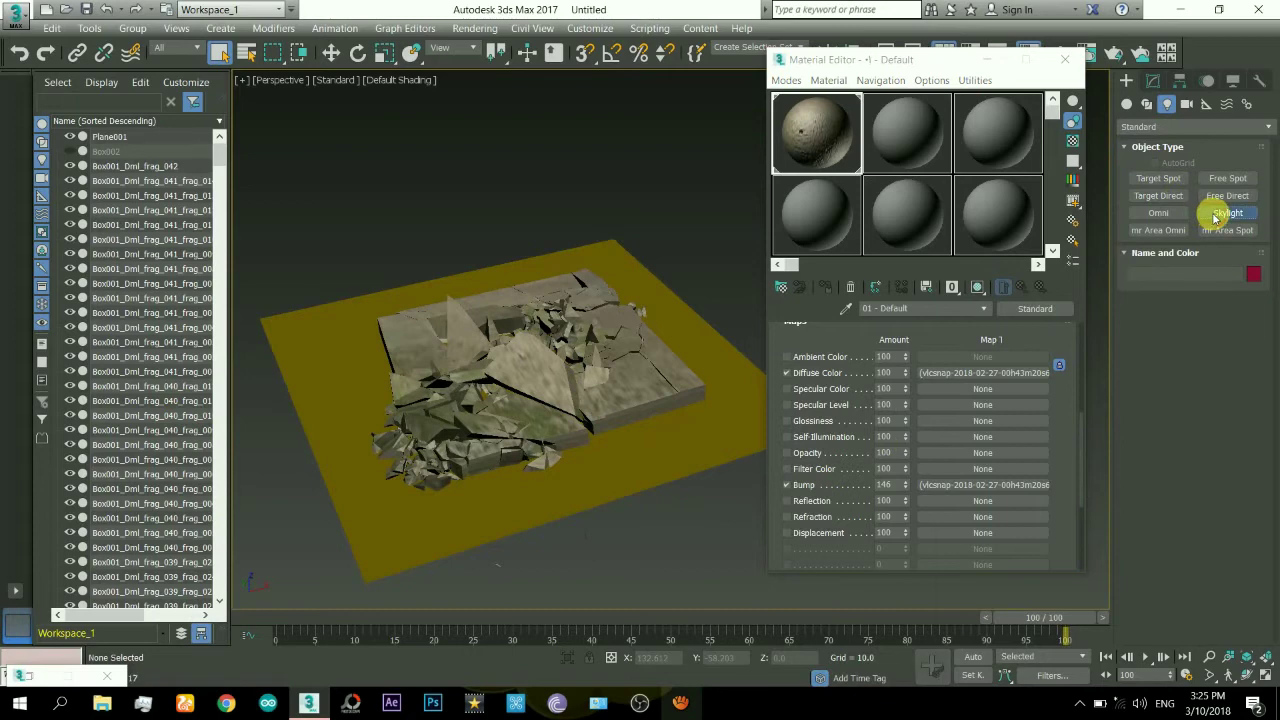
pyautogui.click(738, 457)
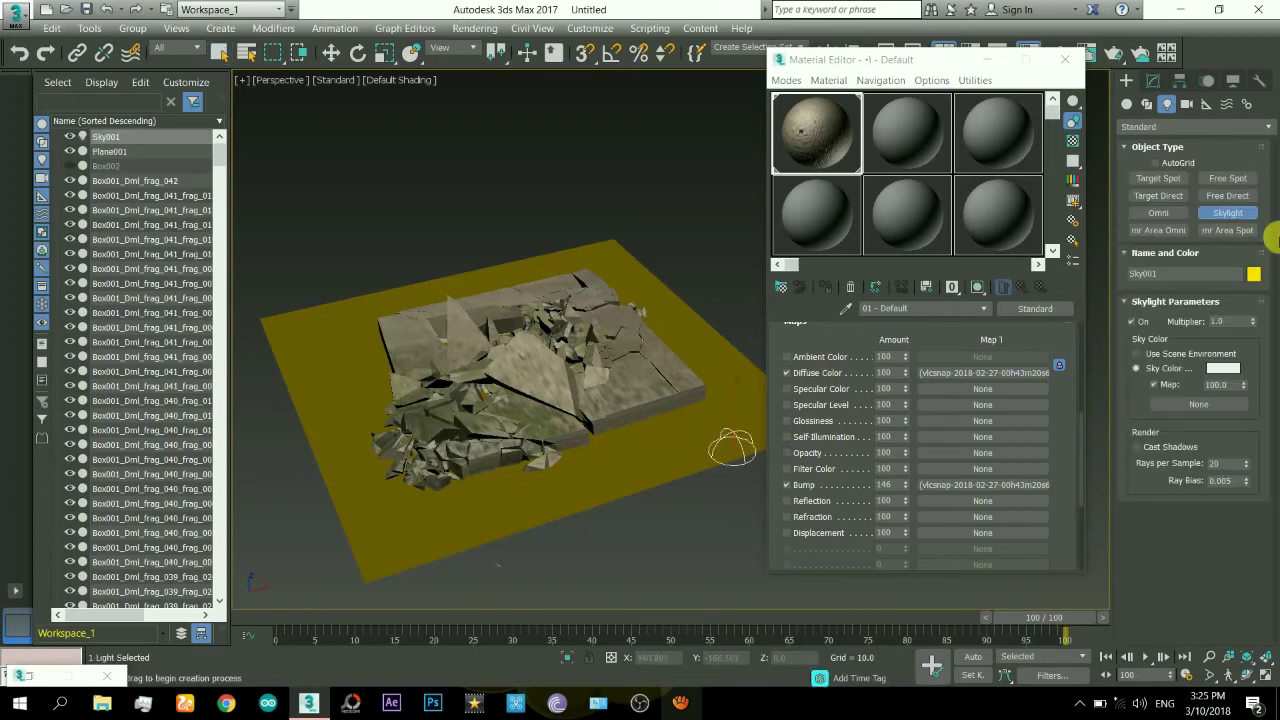
# - Create a Direct001 target direct light aimed at the slab
pyautogui.click(1160, 195)
pyautogui.scroll(-10, 580, 300)
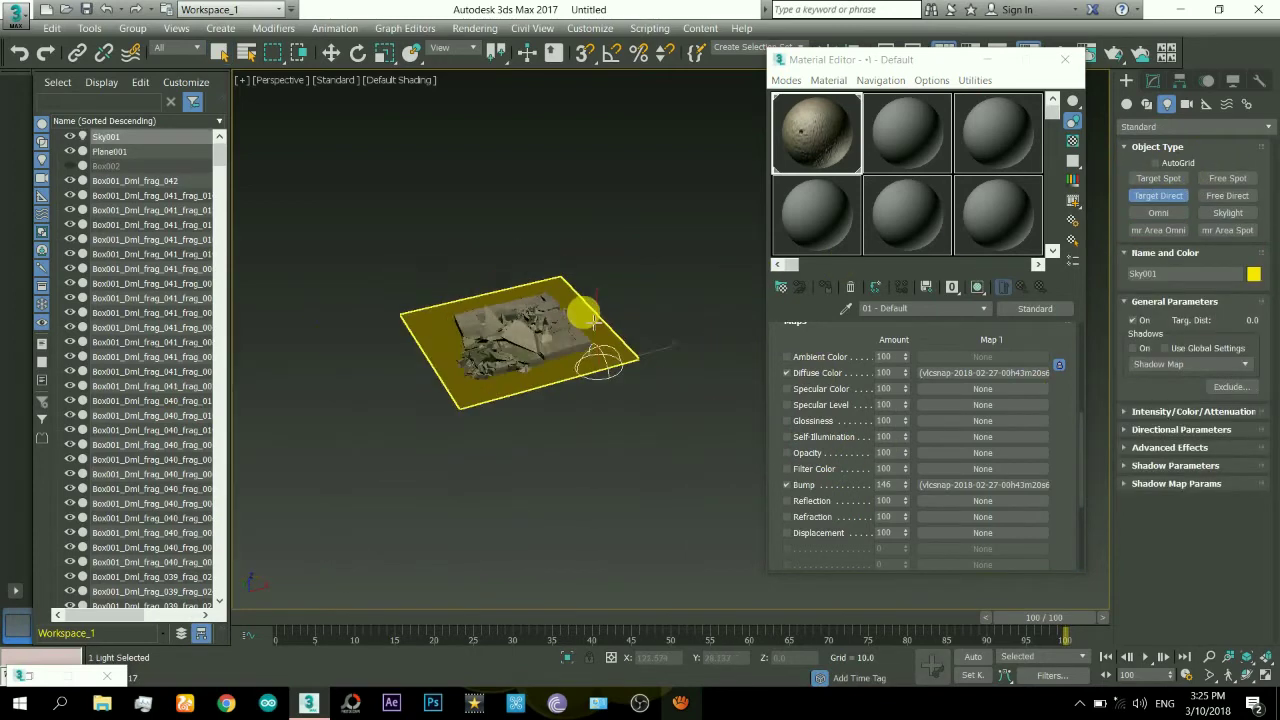
pyautogui.moveTo(603, 345); pyautogui.dragTo(520, 393, button='middle')
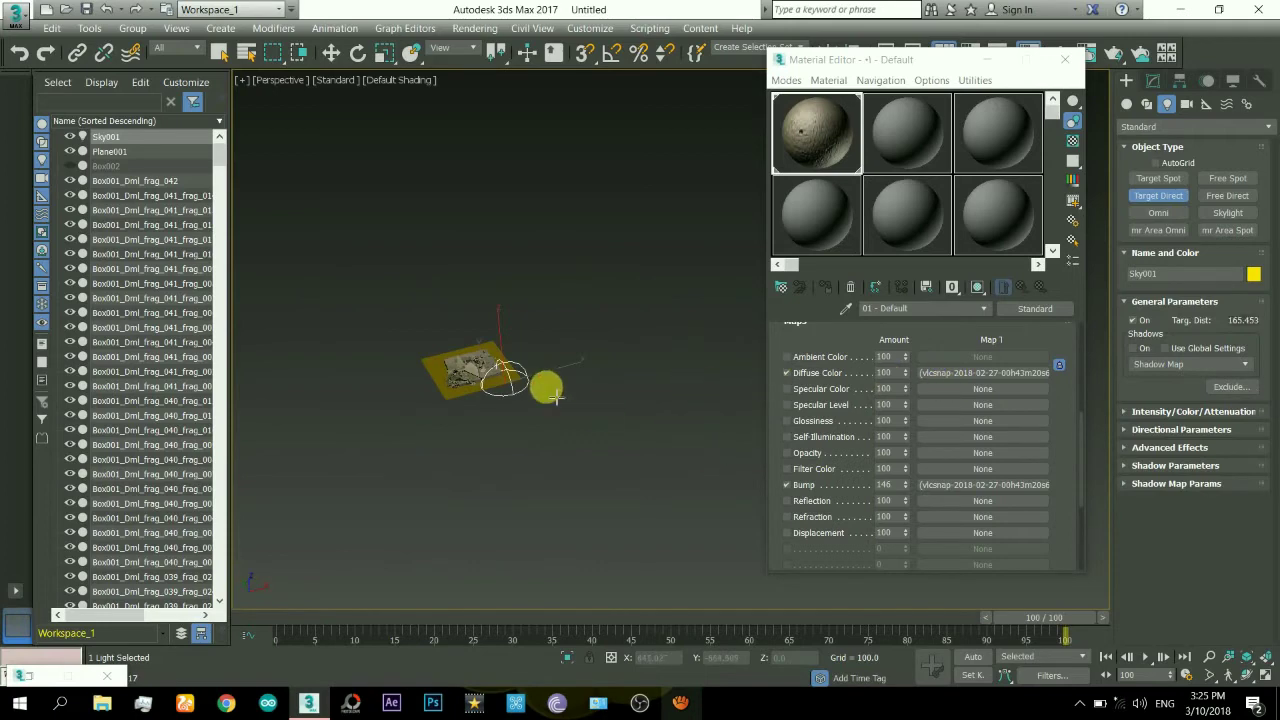
pyautogui.moveTo(556, 397); pyautogui.dragTo(700, 443)
# - Through Direct001's view, pull the light back, widen its cone, raise it high; close the Material Editor
pyautogui.rightClick(650, 436)
pyautogui.rightClick(670, 432)
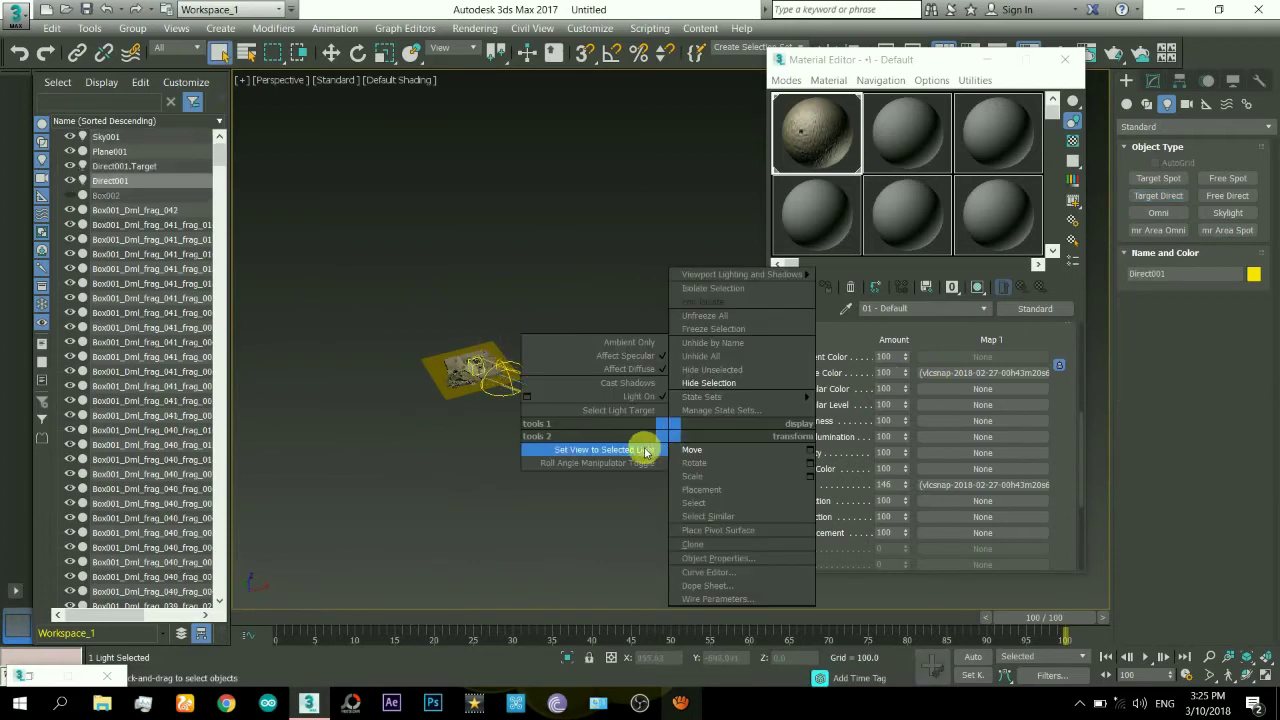
pyautogui.click(646, 451)
pyautogui.moveTo(657, 342); pyautogui.dragTo(683, 430)
pyautogui.moveTo(1228, 658); pyautogui.dragTo(1205, 676)
pyautogui.click(1240, 672)
pyautogui.moveTo(737, 414); pyautogui.dragTo(703, 415)
pyautogui.rightClick(703, 415)
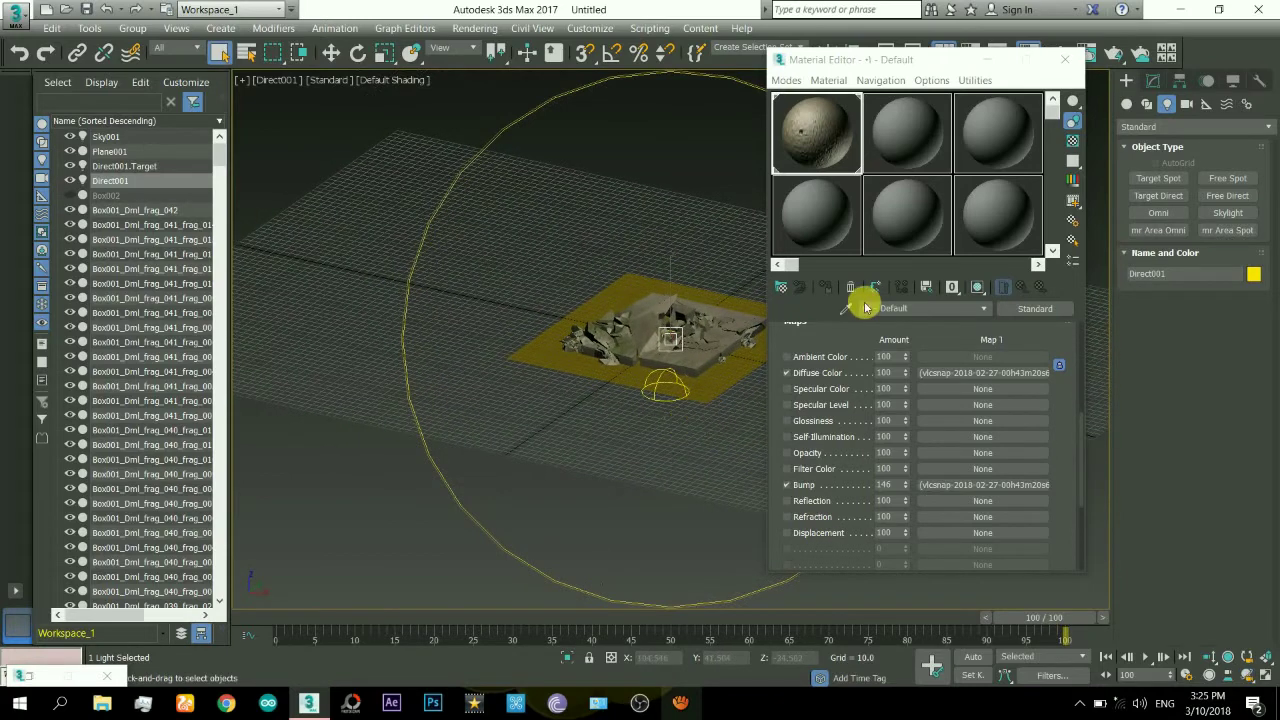
pyautogui.click(1064, 60)
pyautogui.click(1186, 104)
# - Create a target camera, Camera001, aimed at the centre of the shattered slab
pyautogui.click(1170, 195)
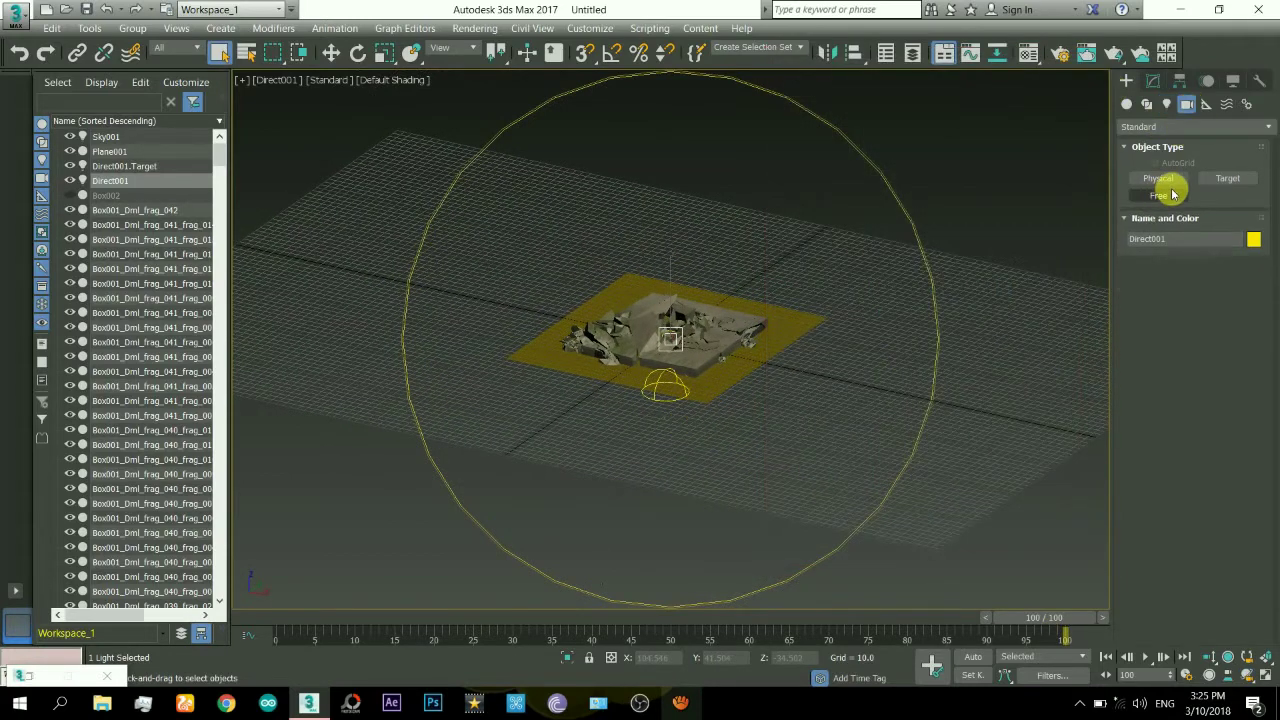
pyautogui.click(1228, 178)
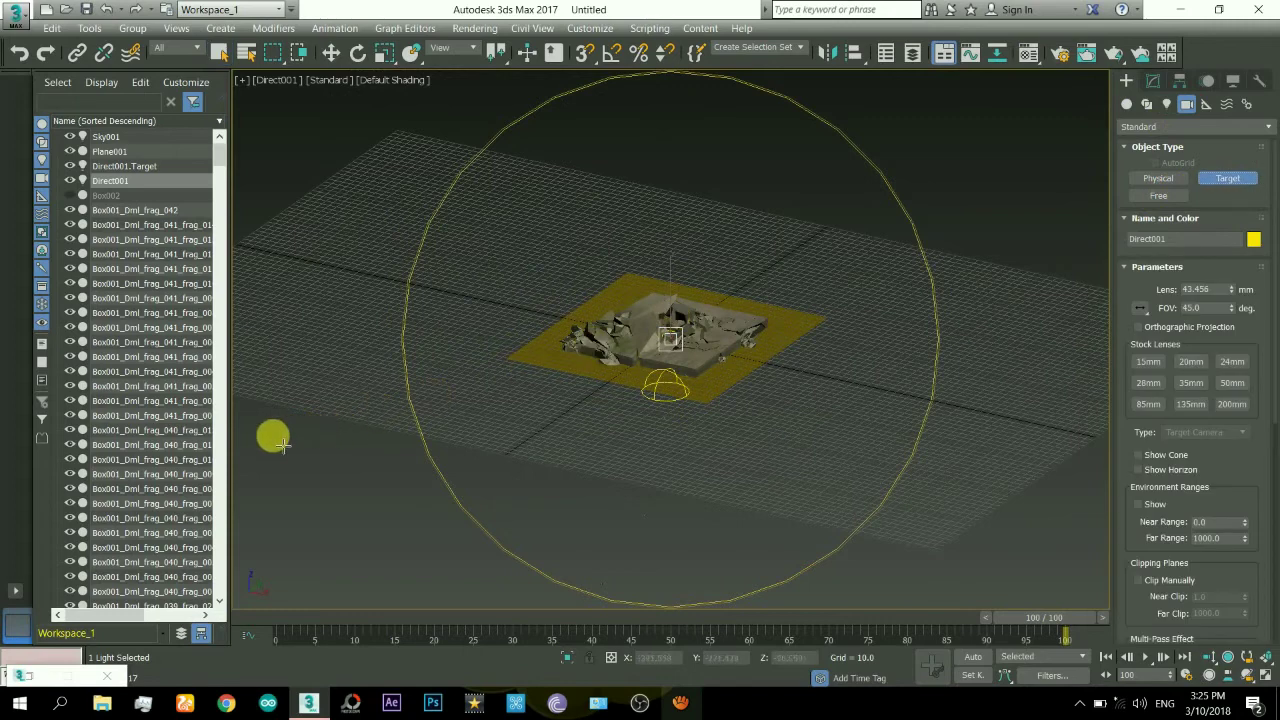
pyautogui.moveTo(283, 444); pyautogui.dragTo(623, 343)
pyautogui.rightClick(623, 343)
# - View through Camera001 and orbit it to frame the debris more closely
pyautogui.press('c')
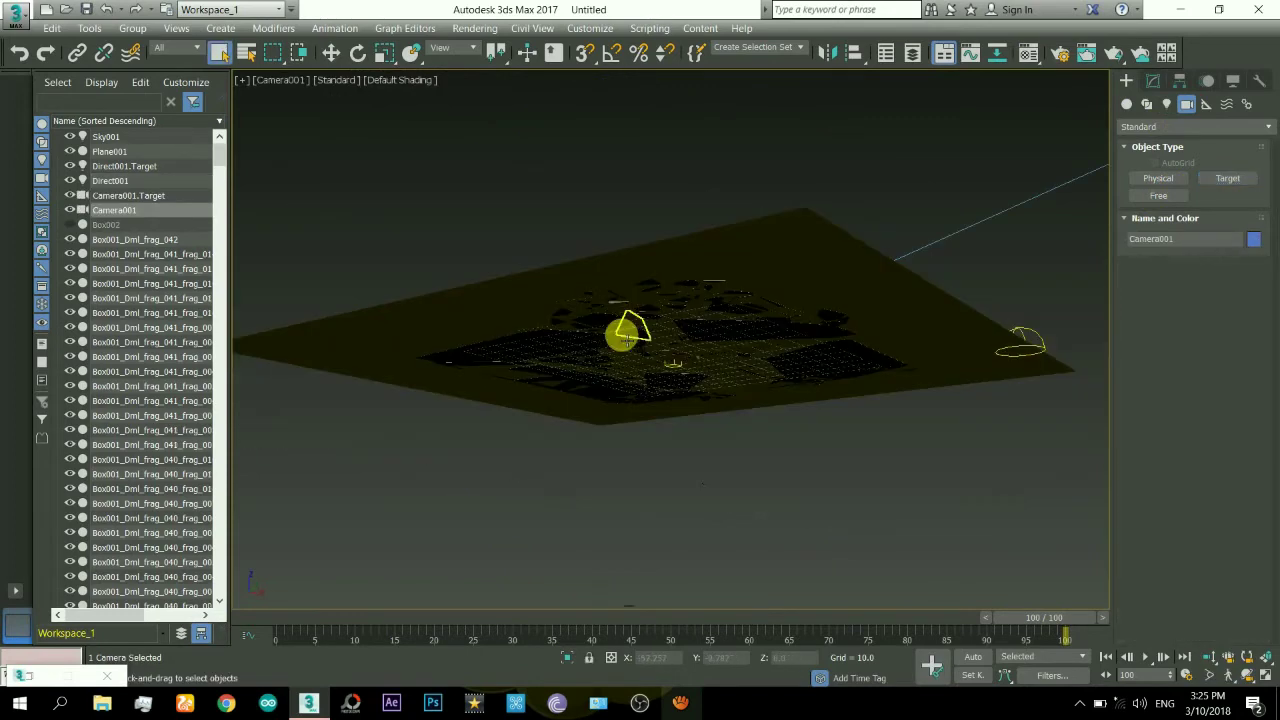
pyautogui.click(1245, 674)
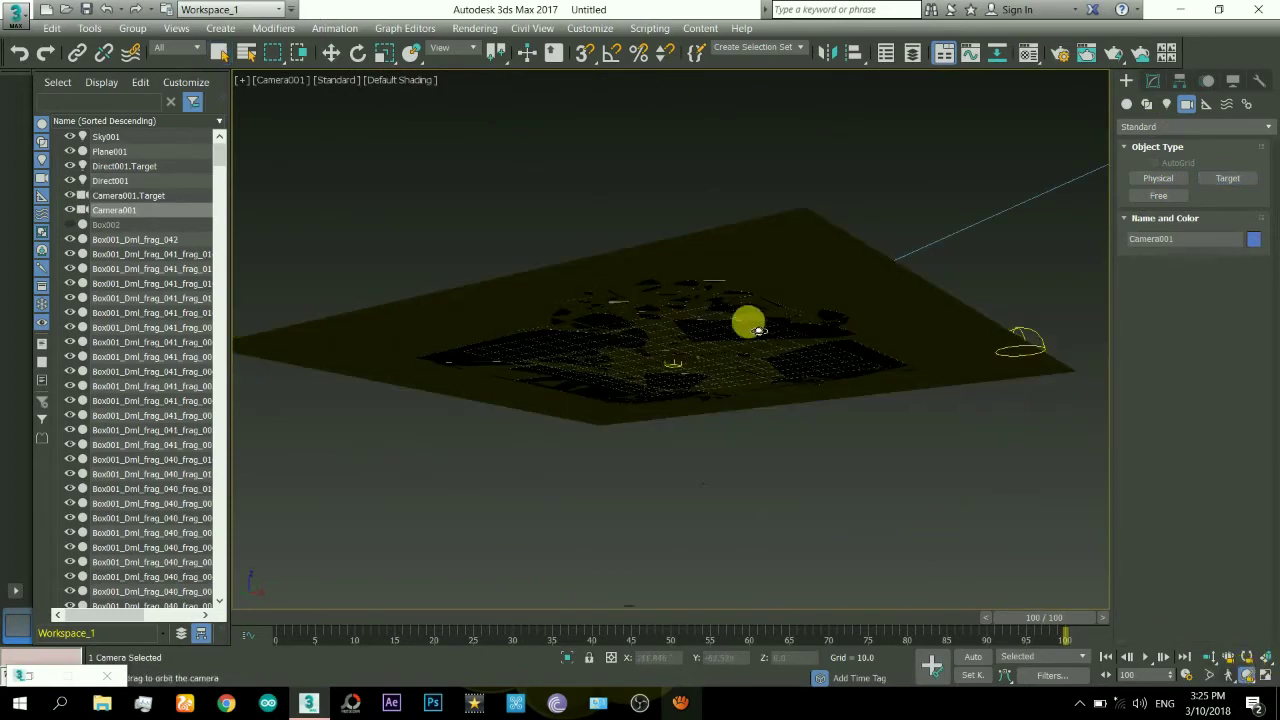
pyautogui.moveTo(746, 320); pyautogui.dragTo(732, 372)
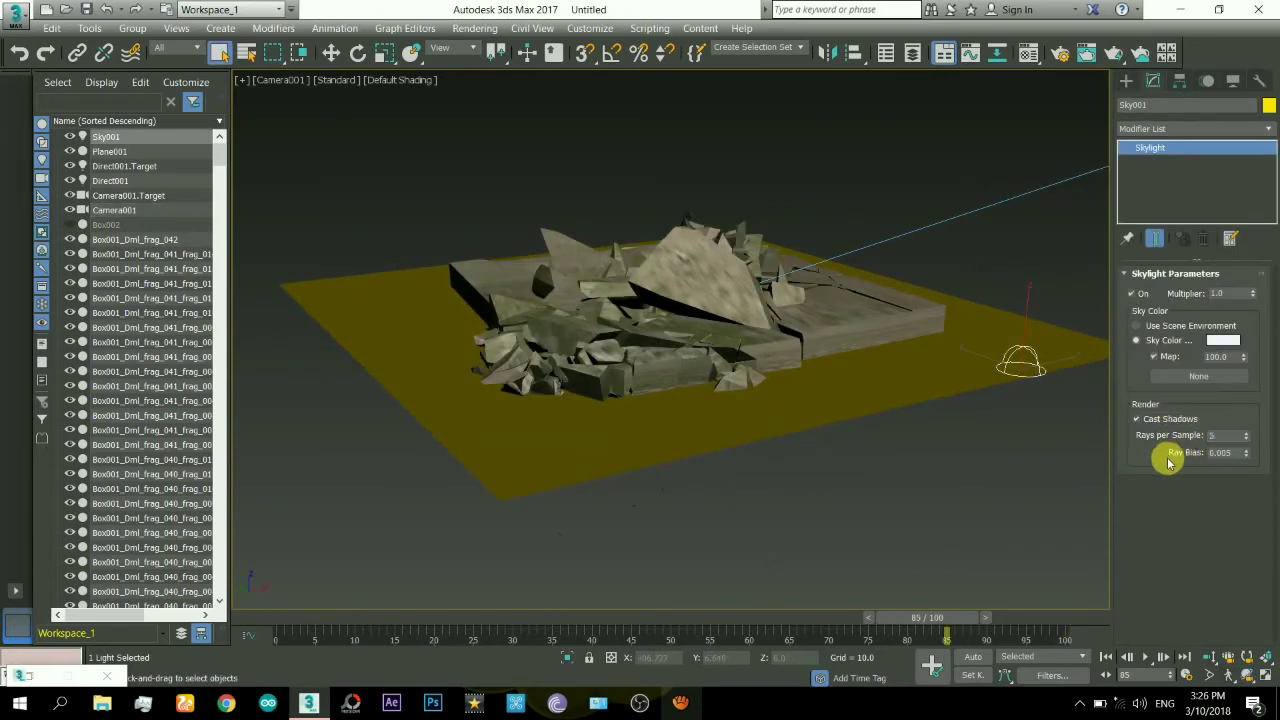
# - Set Render Setup output size to HDTV (video) 1280×720 and render a test frame from Camera001
pyautogui.click(476, 30)
pyautogui.click(520, 92)
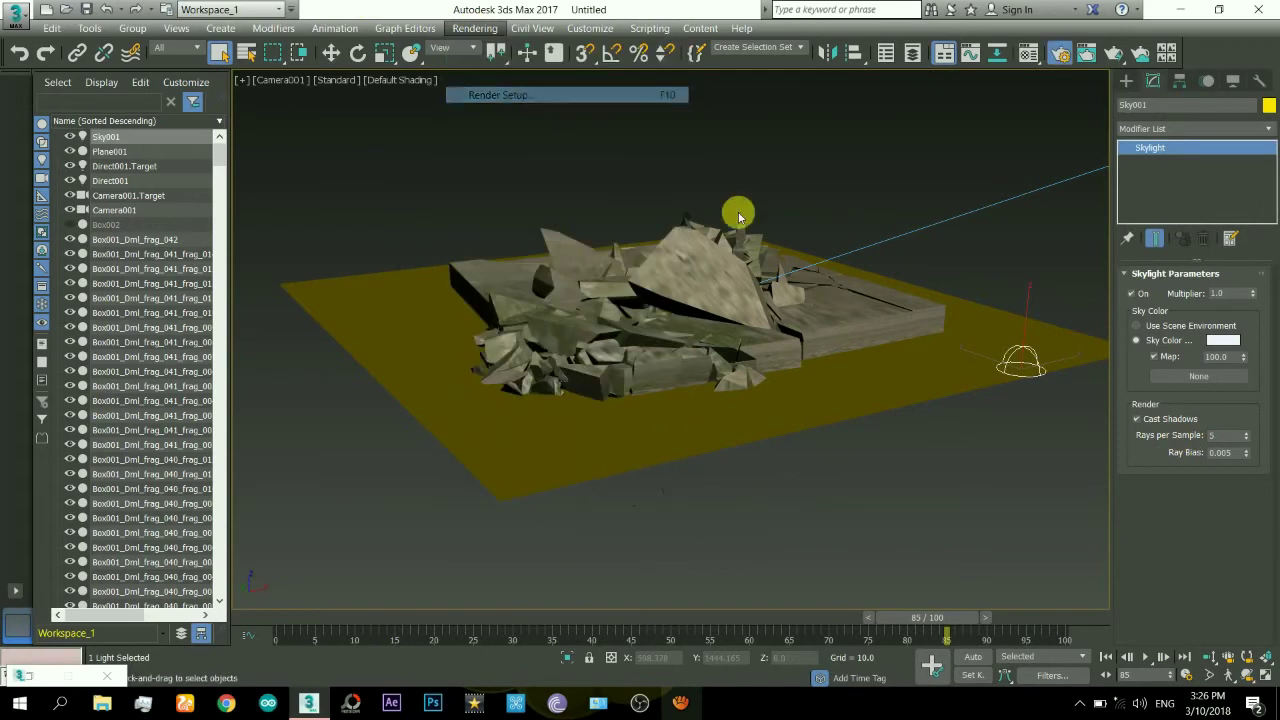
pyautogui.click(522, 431)
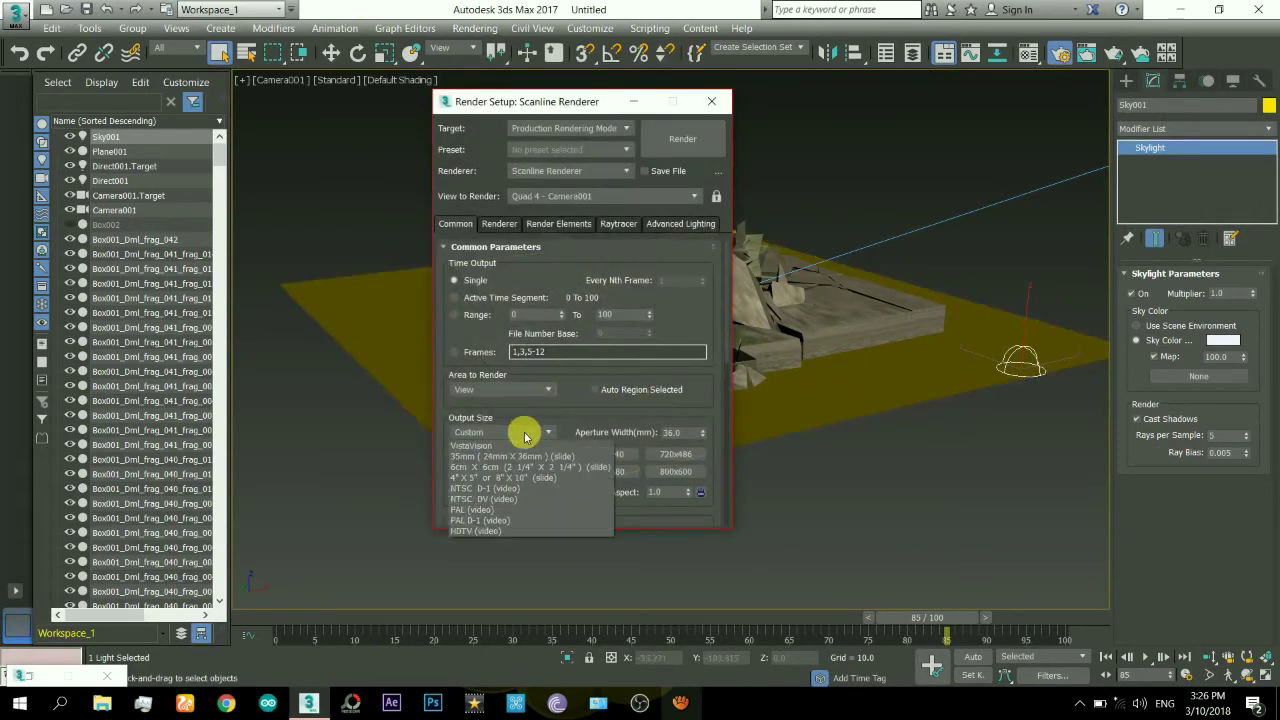
pyautogui.click(502, 638)
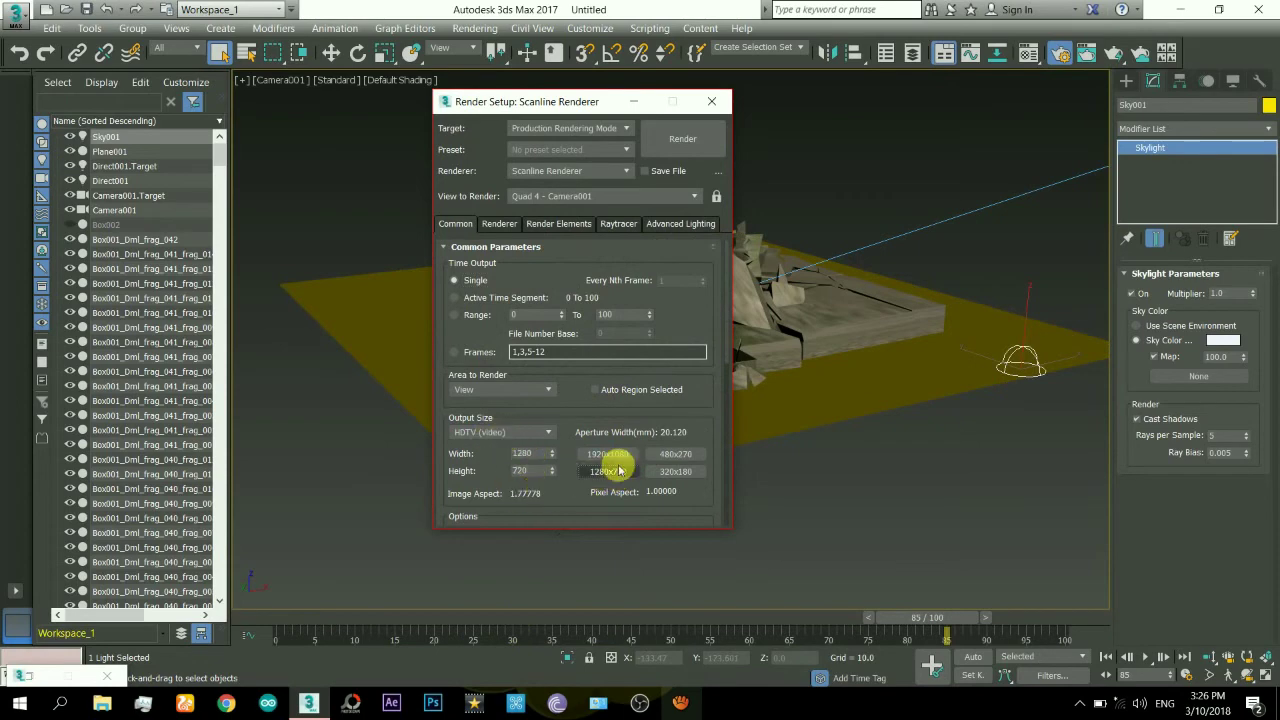
pyautogui.click(717, 110)
pyautogui.hotkey('shift', 'q')
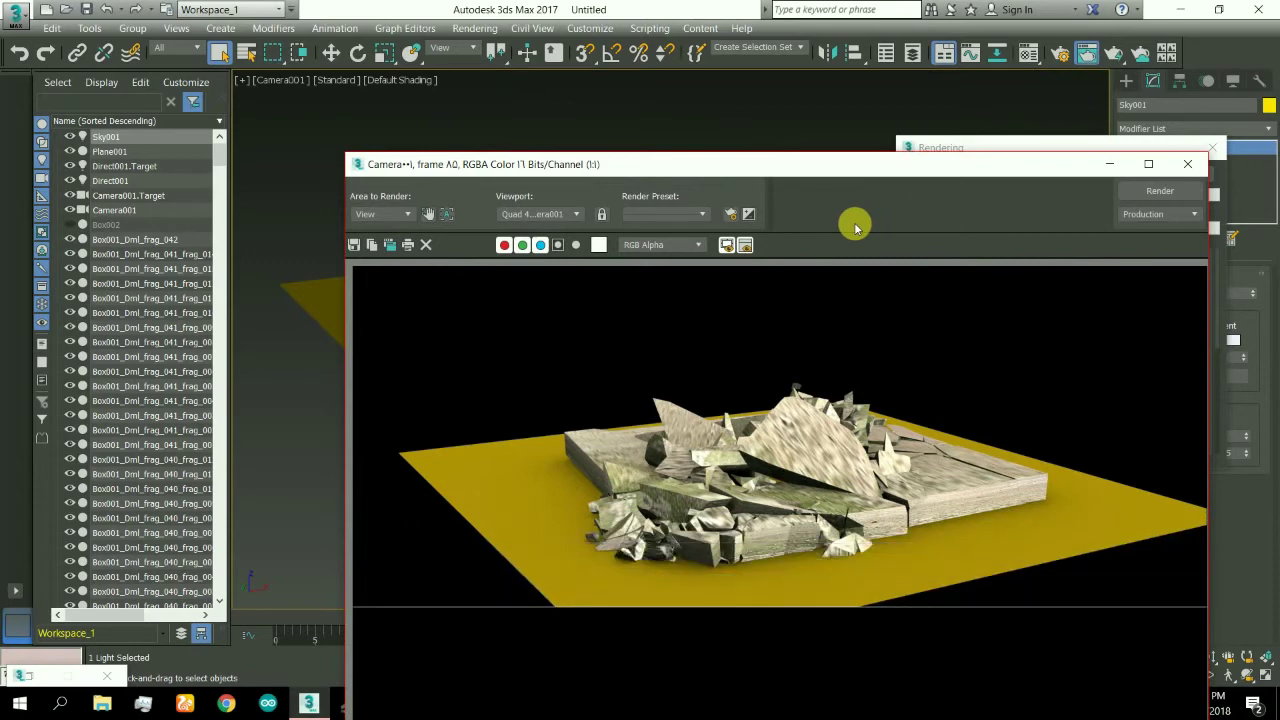
# - Turn on Area Shadows for Direct001 and render a new test frame
pyautogui.click(1183, 167)
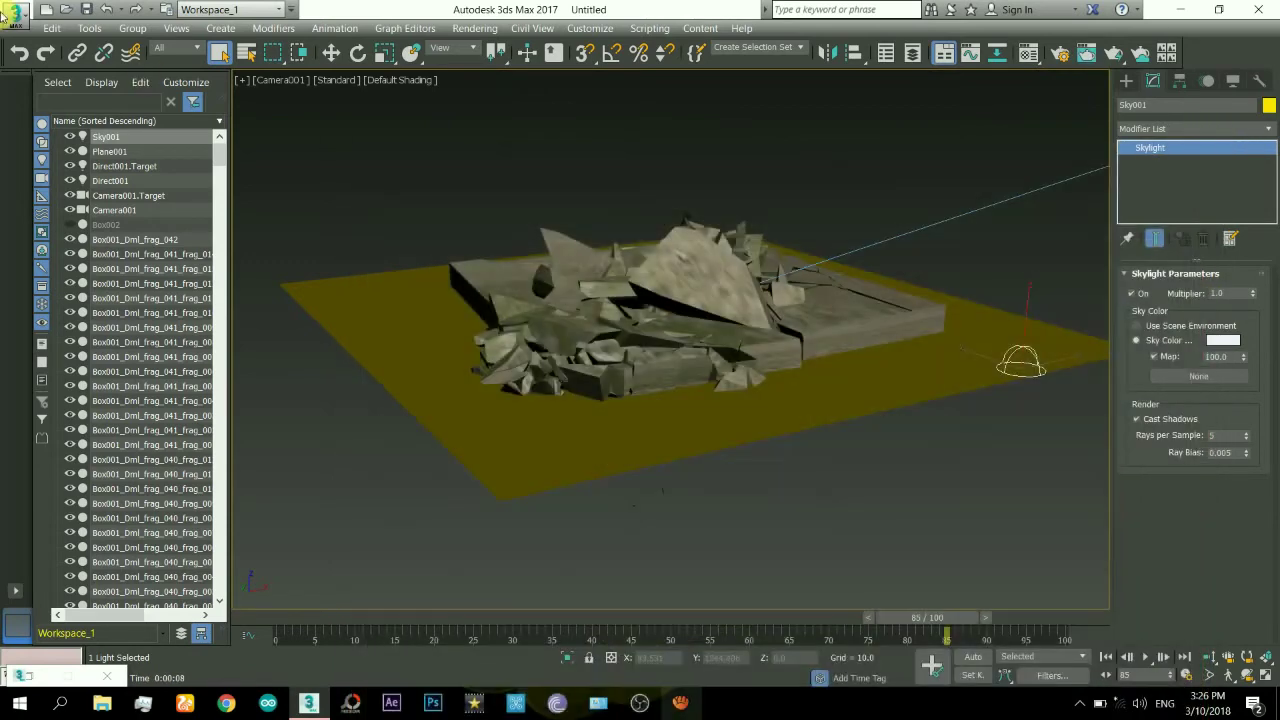
pyautogui.click(123, 185)
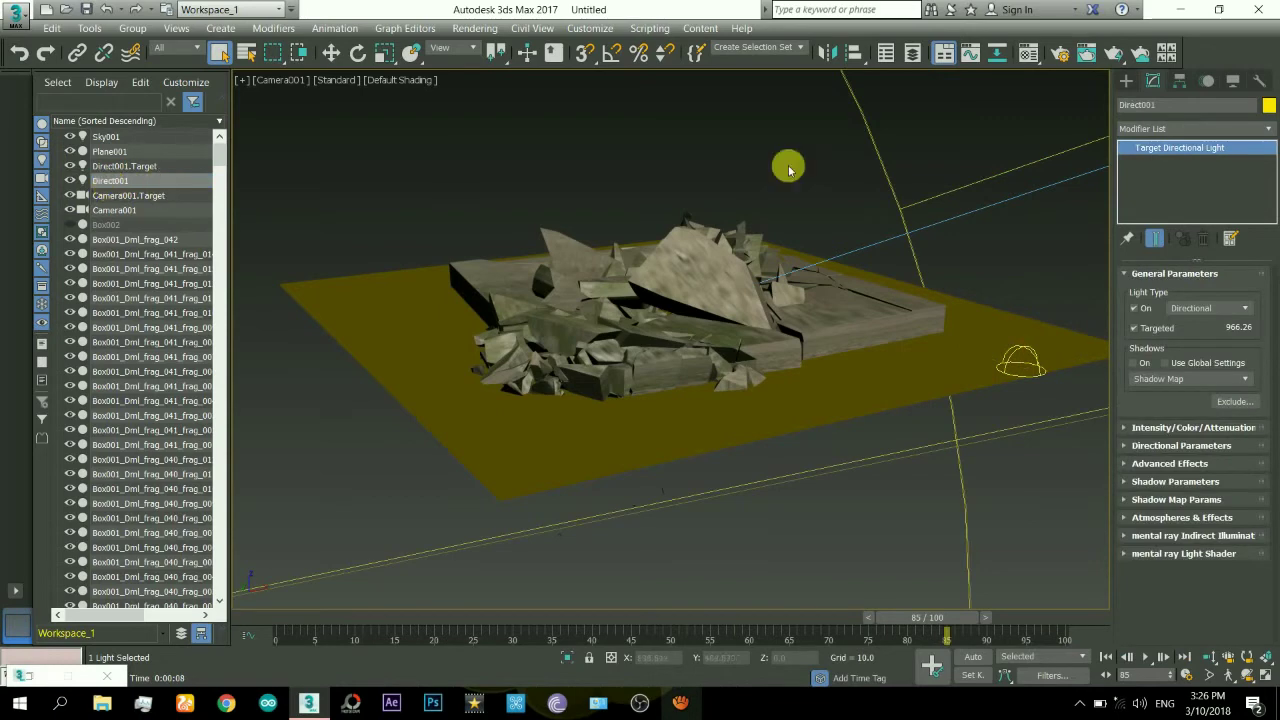
pyautogui.click(1134, 364)
pyautogui.click(1150, 379)
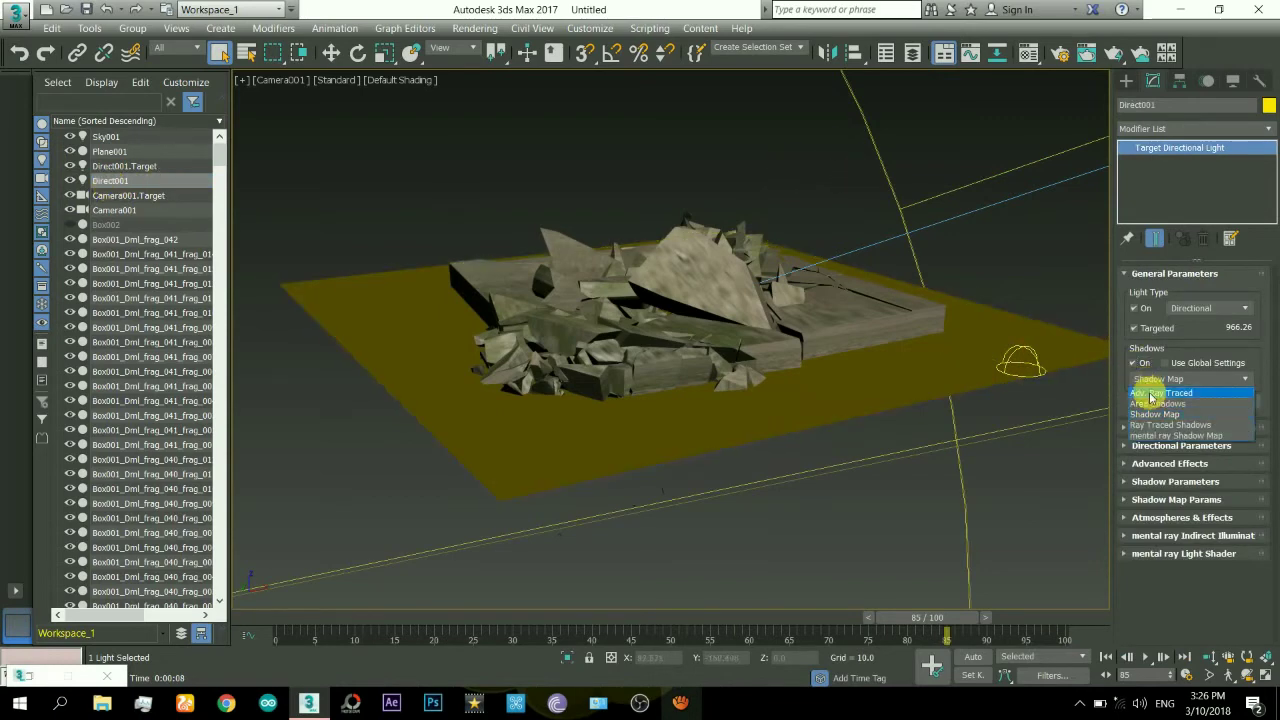
pyautogui.click(1157, 404)
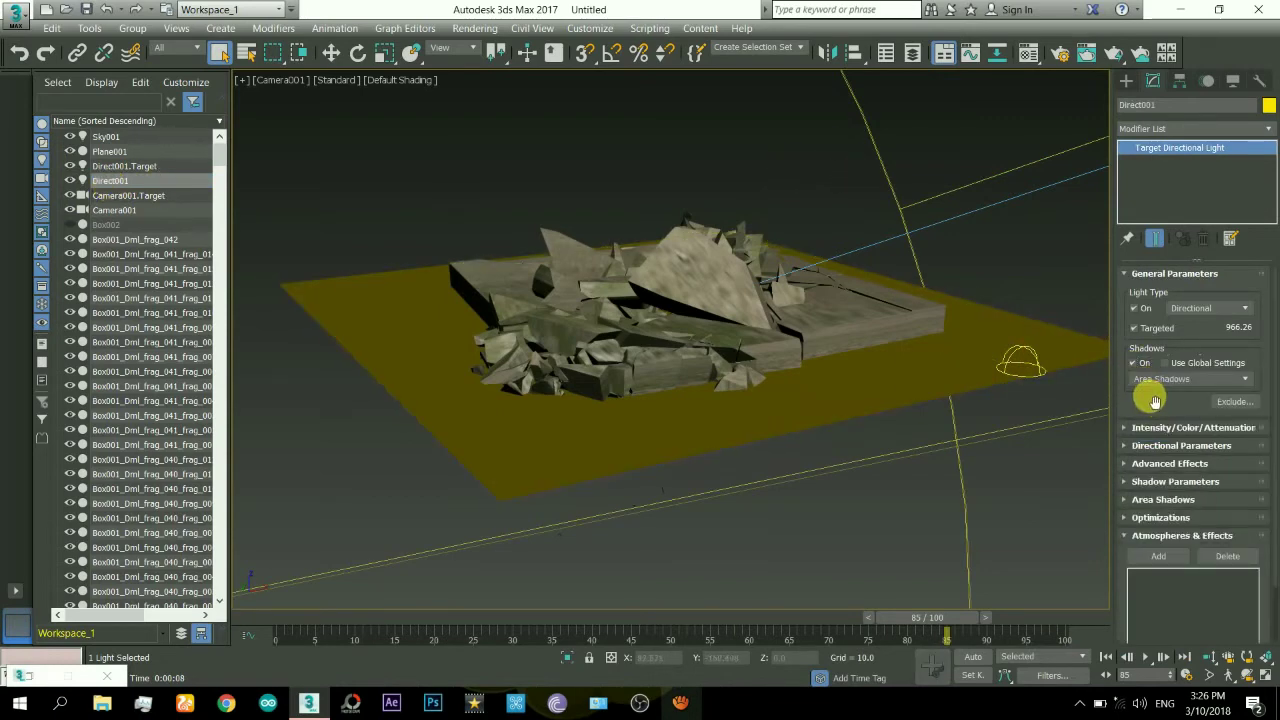
pyautogui.hotkey('shift', 'q')
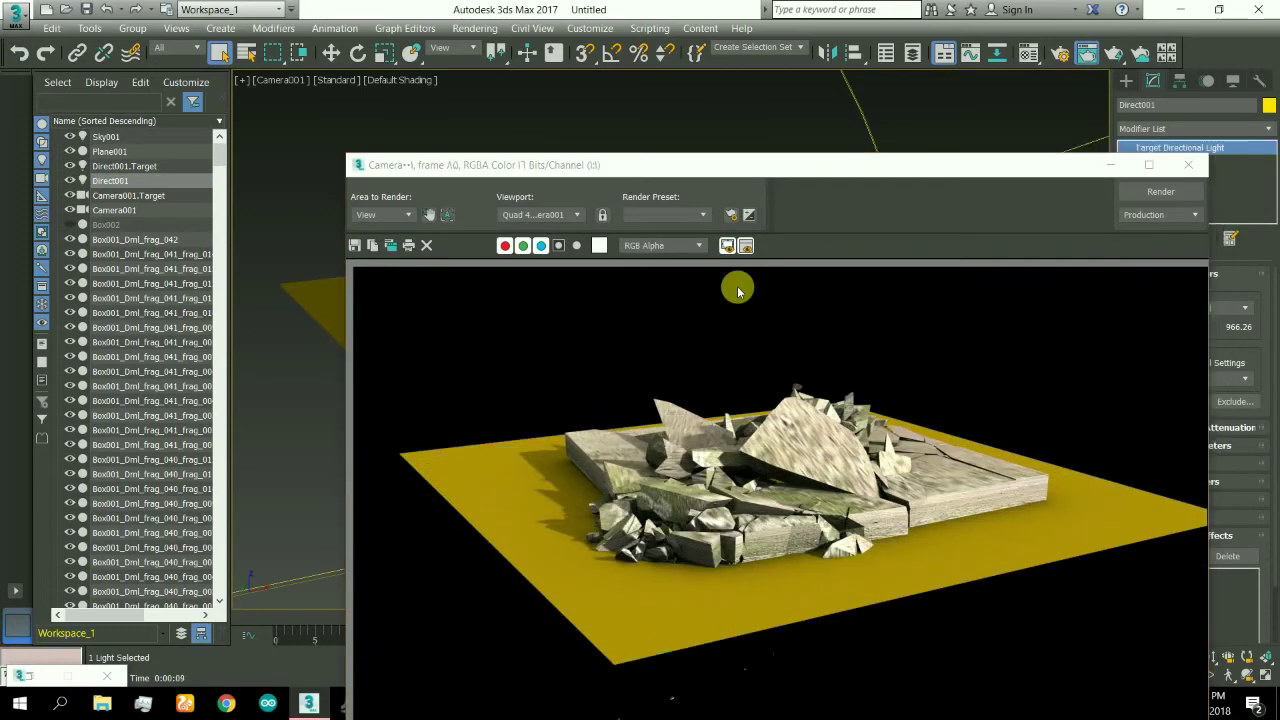
pyautogui.click(1185, 165)
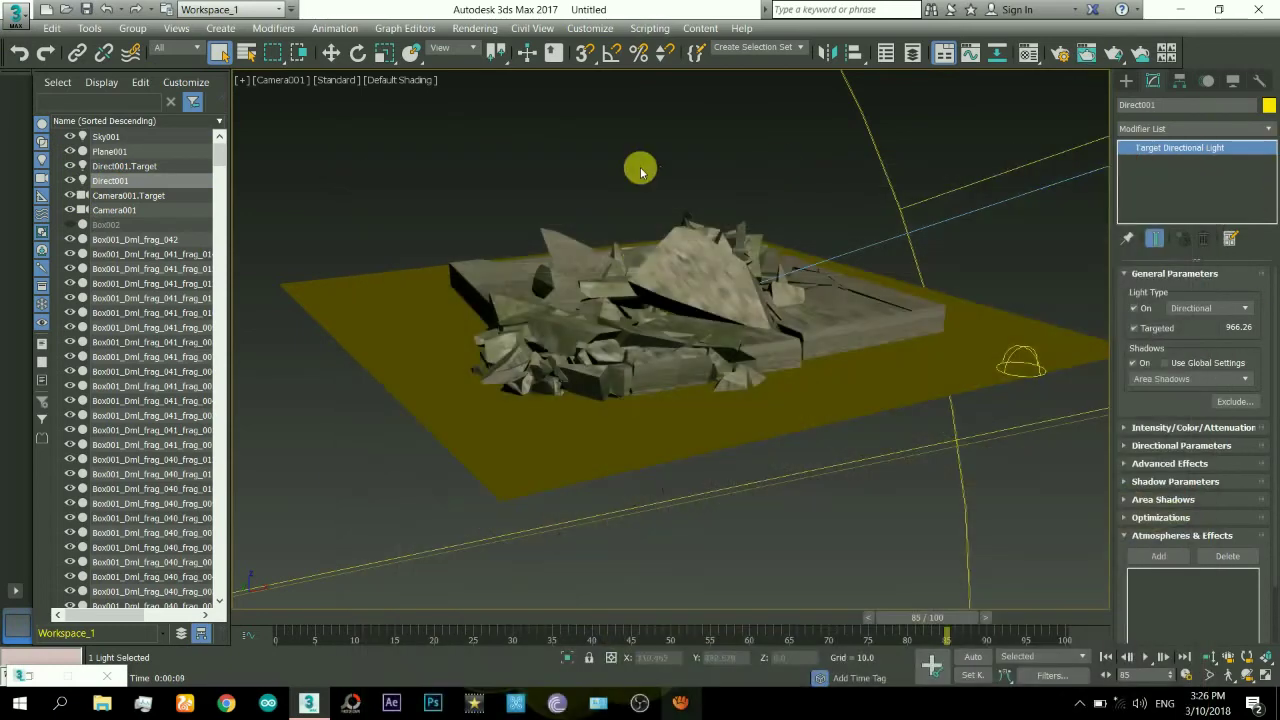
# - Scale the ground plane Plane001 up uniformly
pyautogui.click(430, 388)
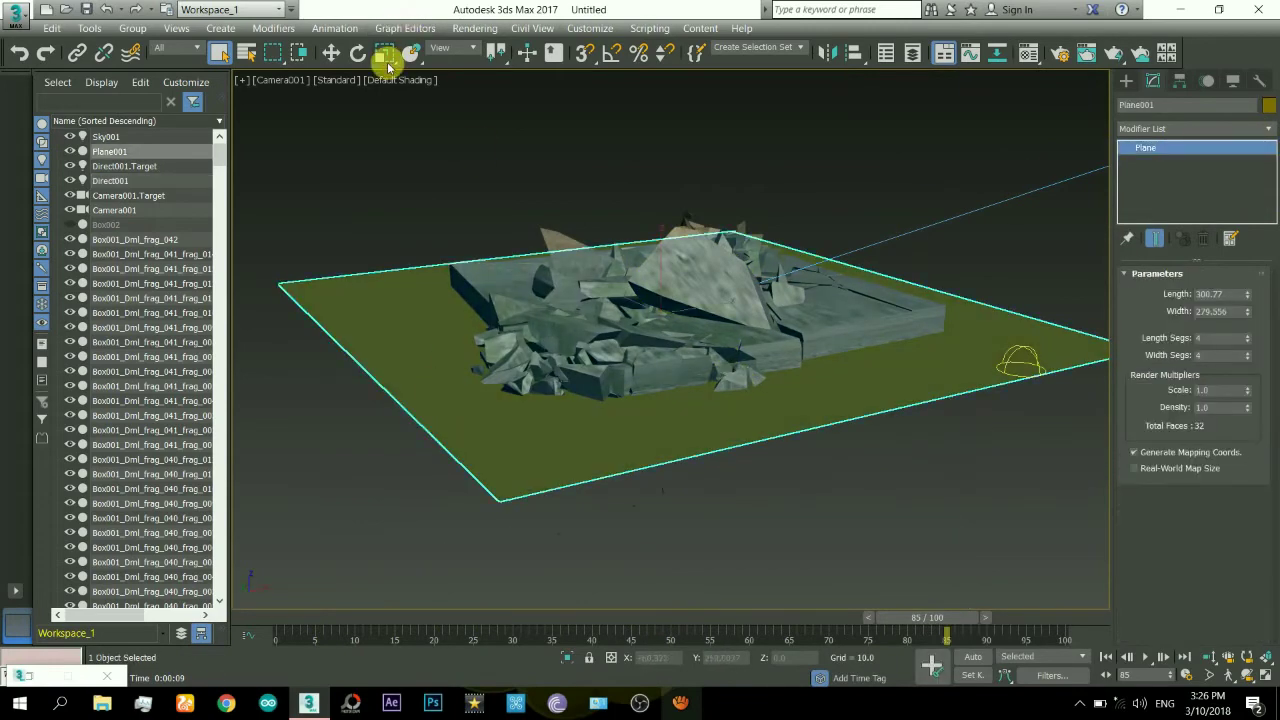
pyautogui.click(384, 52)
pyautogui.moveTo(654, 325); pyautogui.dragTo(662, 341)
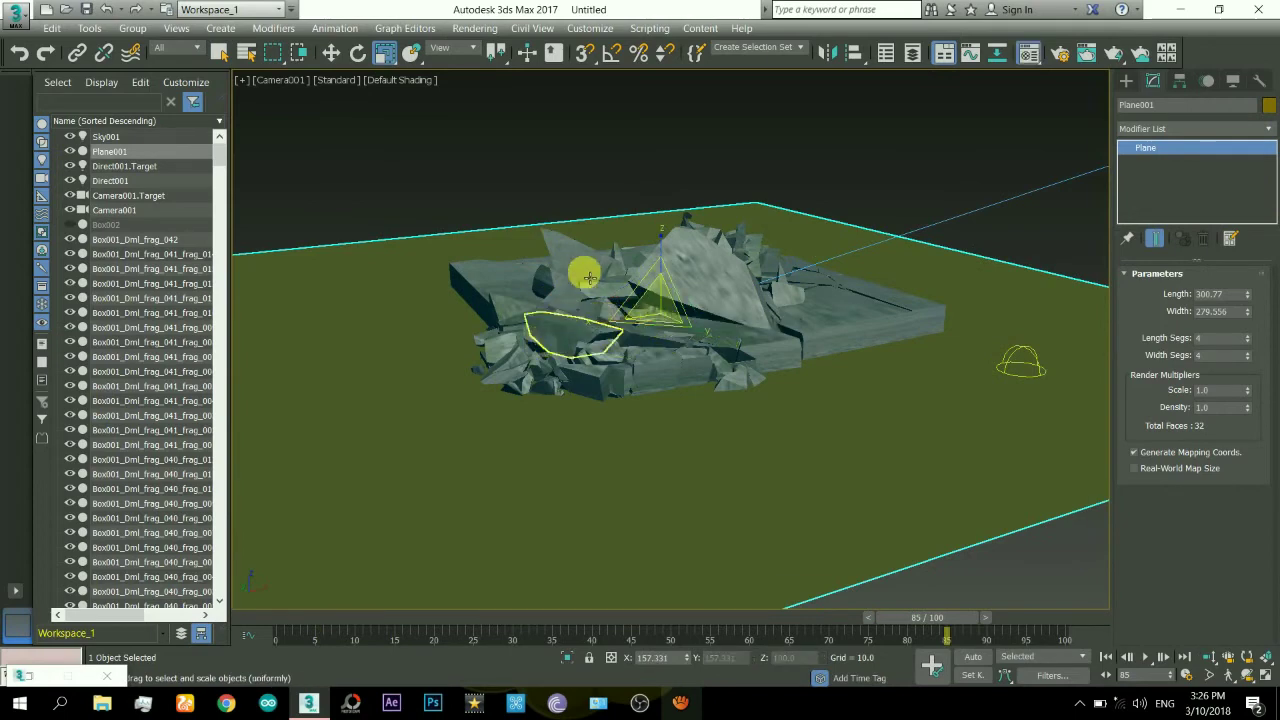
# - Make Material Editor slot 2 a Matte/Shadow material and assign it to Plane001
pyautogui.press('m')
pyautogui.click(908, 138)
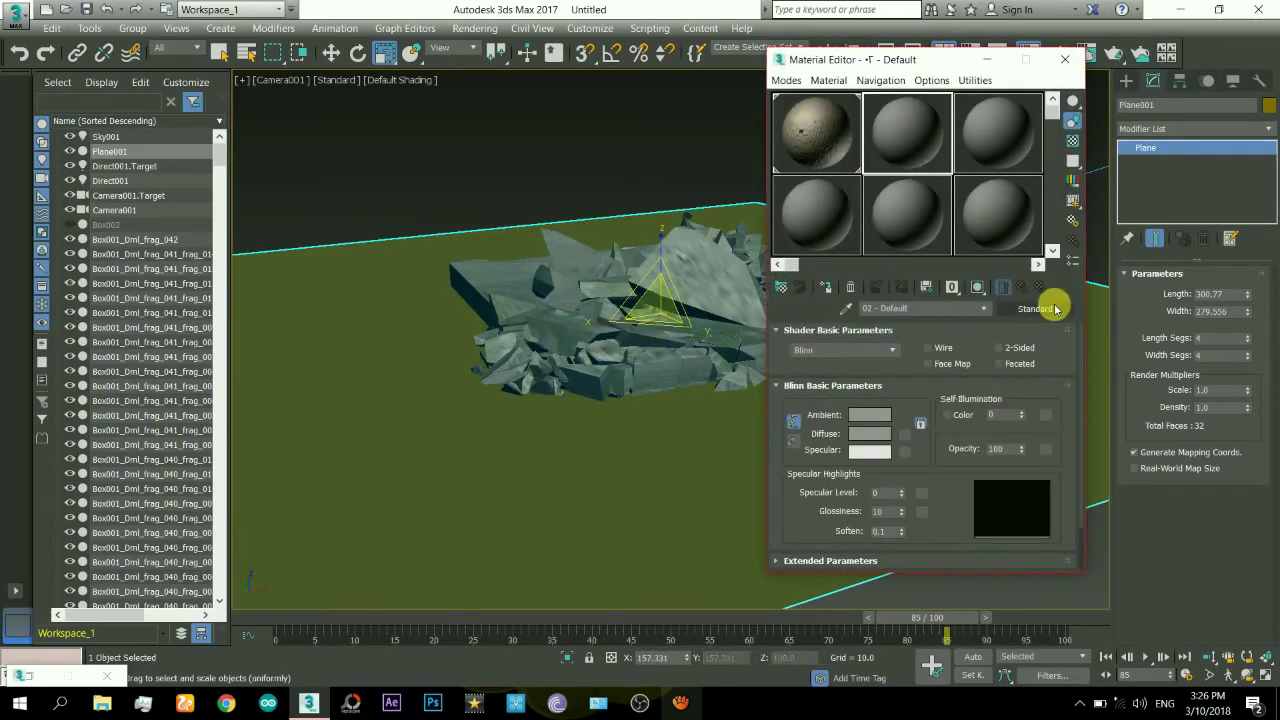
pyautogui.click(1050, 308)
pyautogui.click(646, 175)
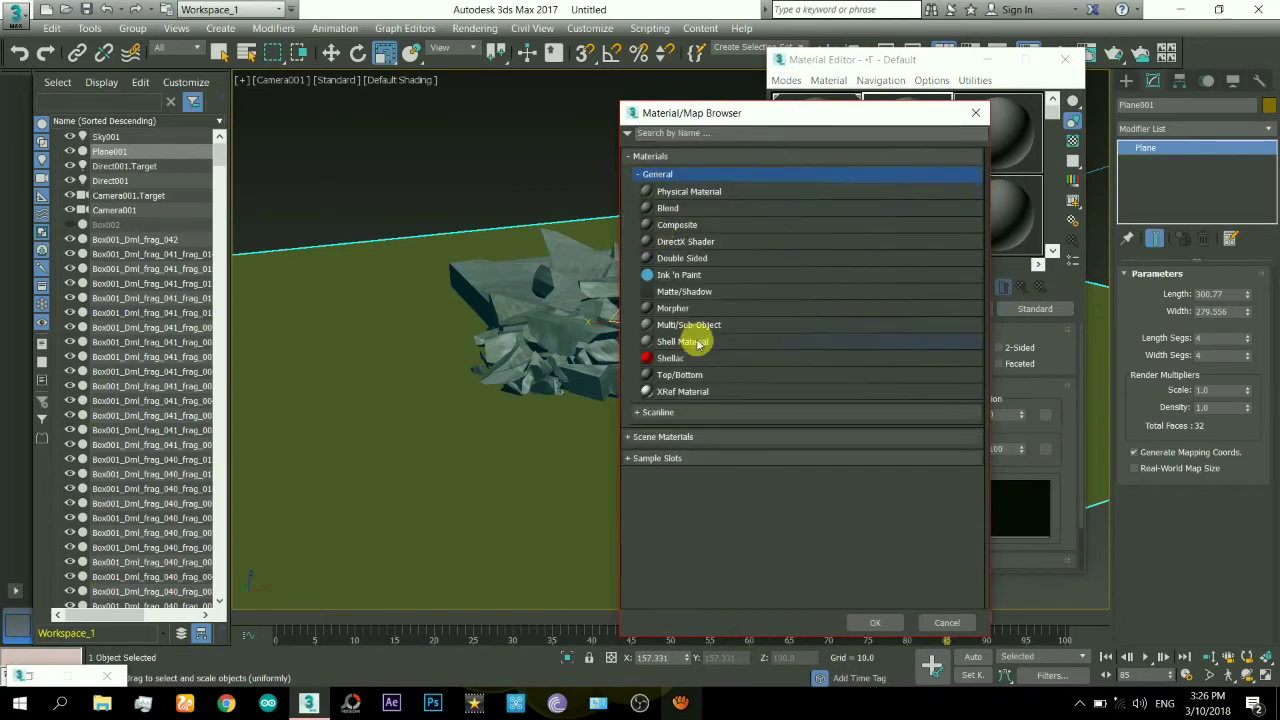
pyautogui.doubleClick(700, 290)
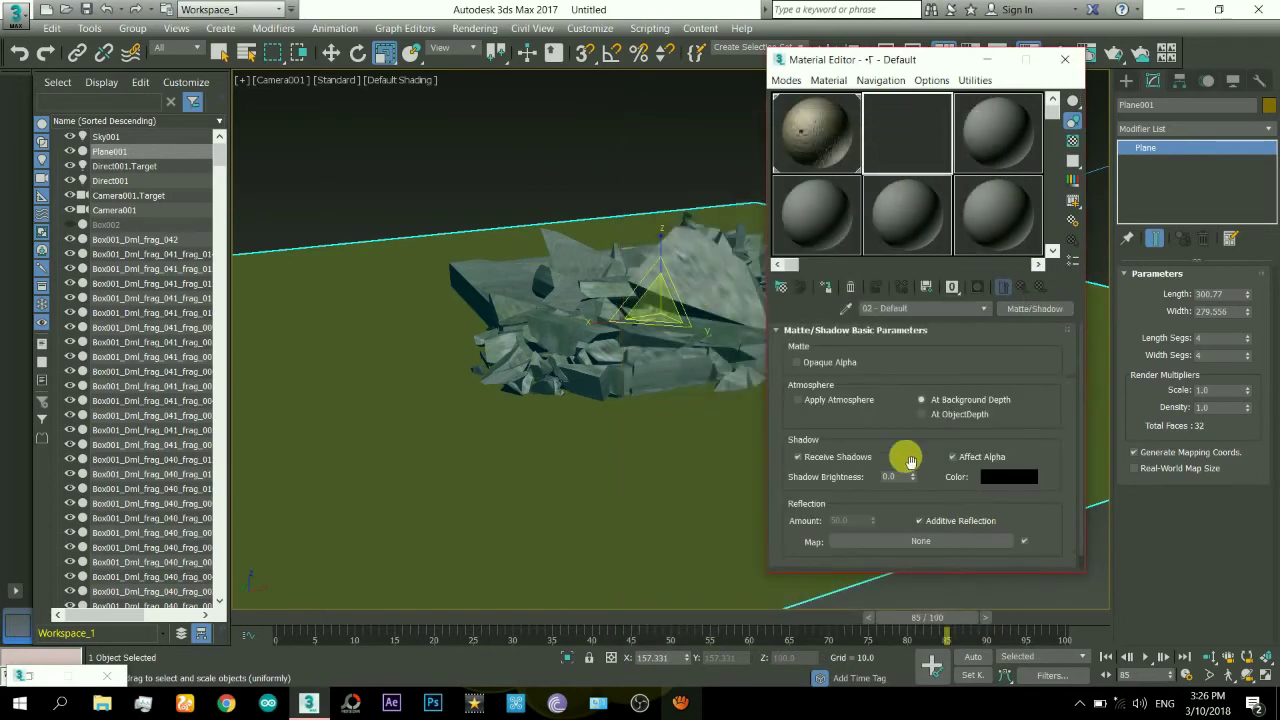
pyautogui.click(829, 288)
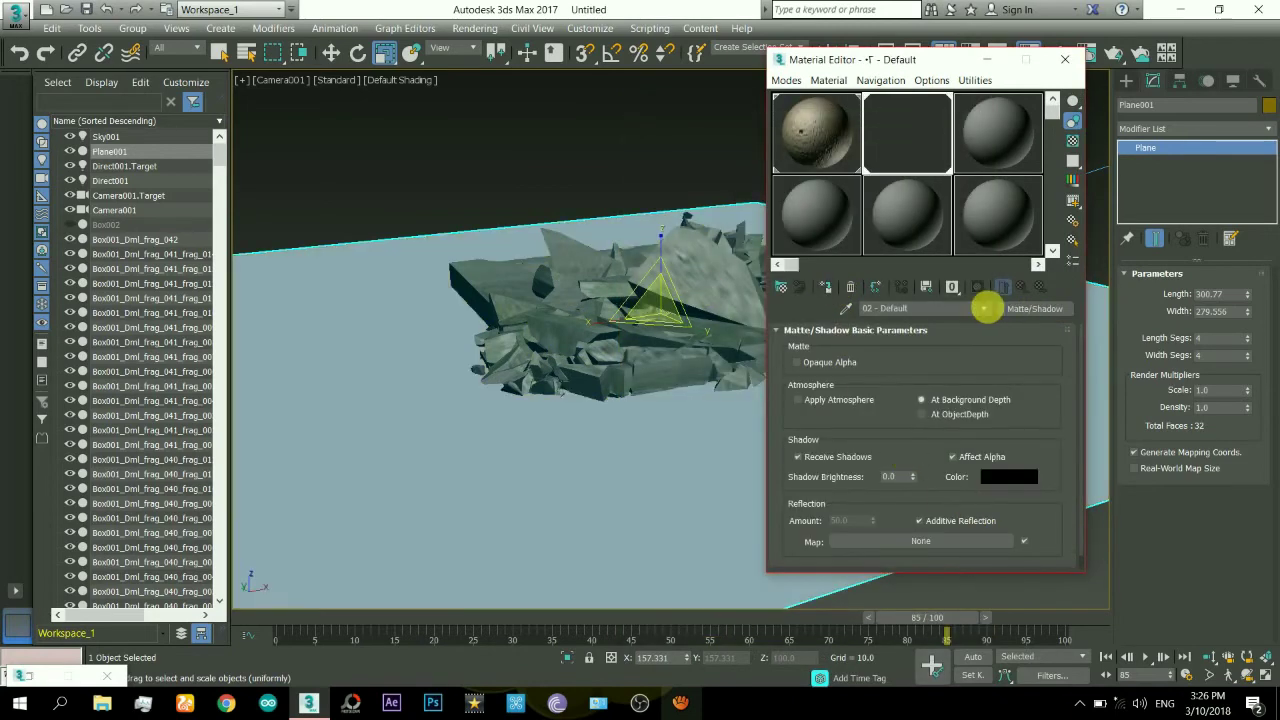
pyautogui.click(1068, 64)
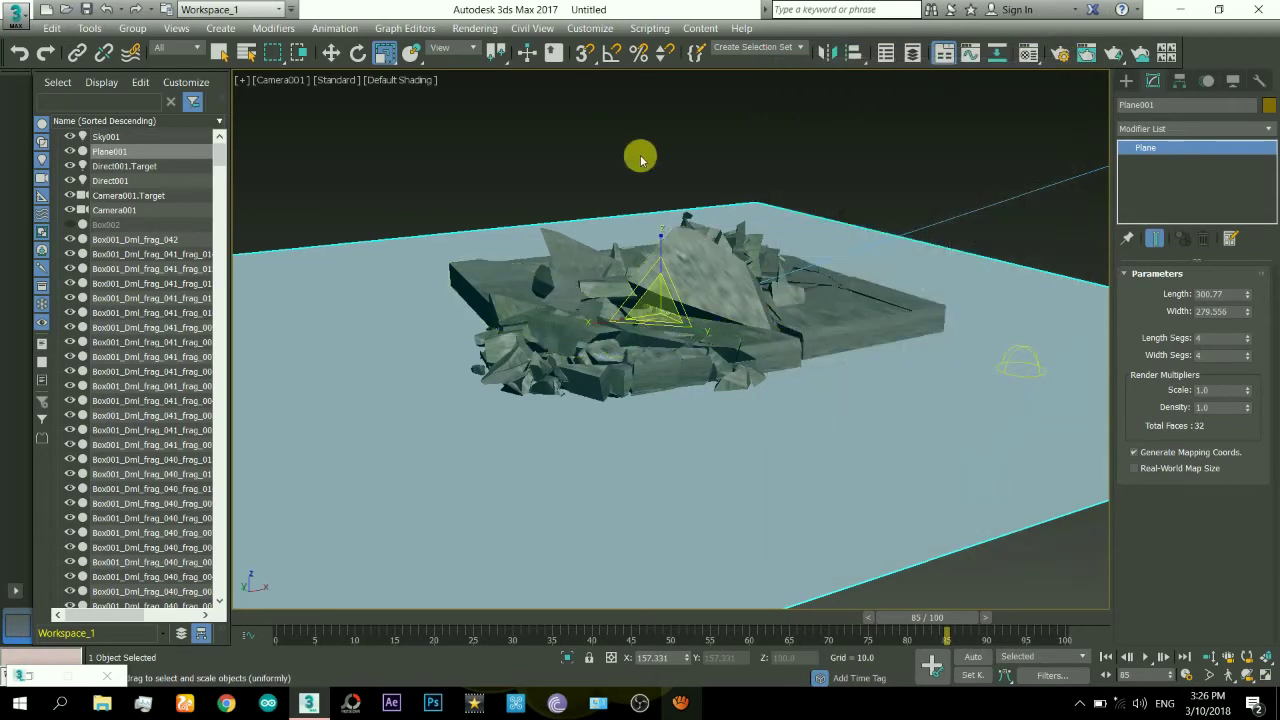
# - Give material slot 3 a Gradient map on its diffuse colour
pyautogui.press('m')
pyautogui.click(1012, 137)
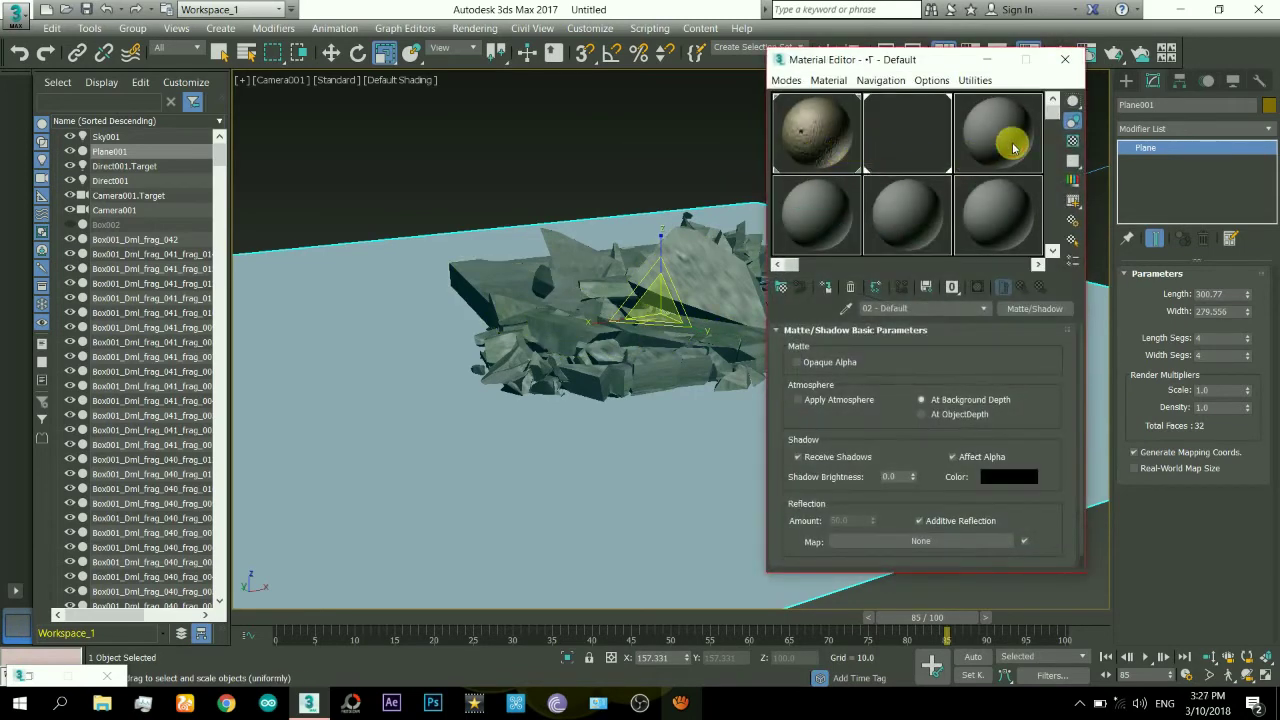
pyautogui.click(903, 434)
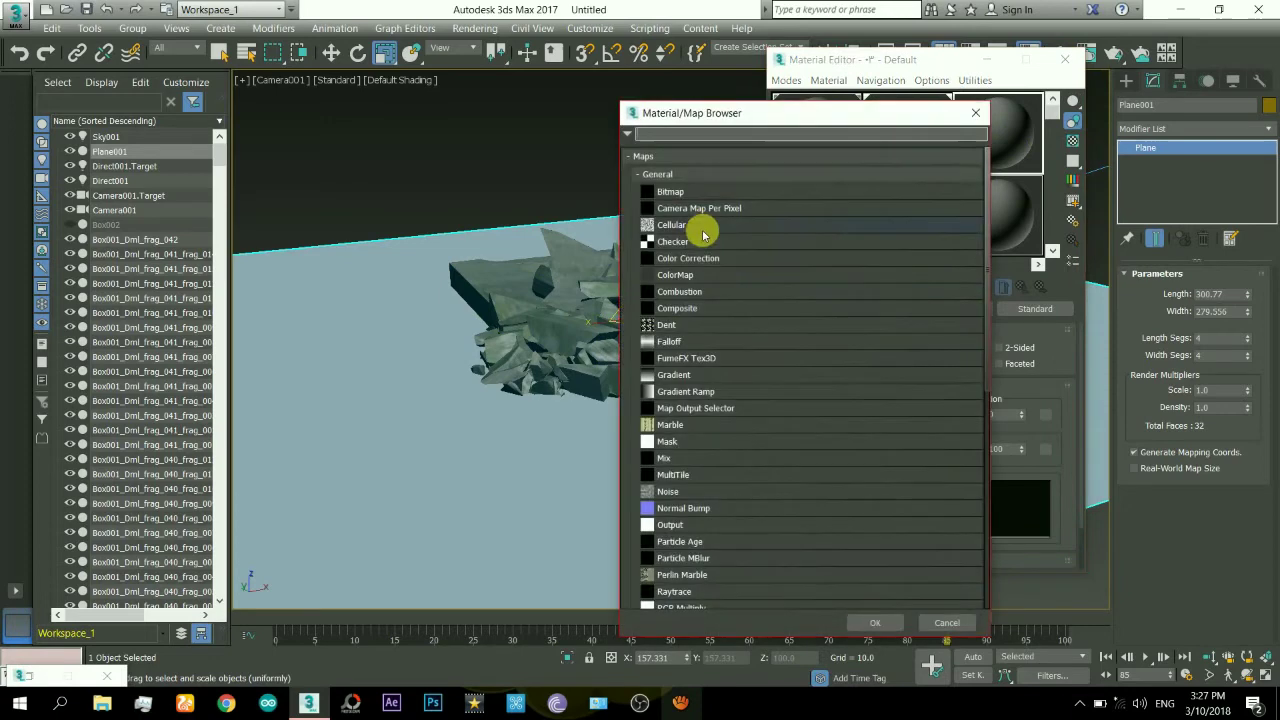
pyautogui.doubleClick(665, 377)
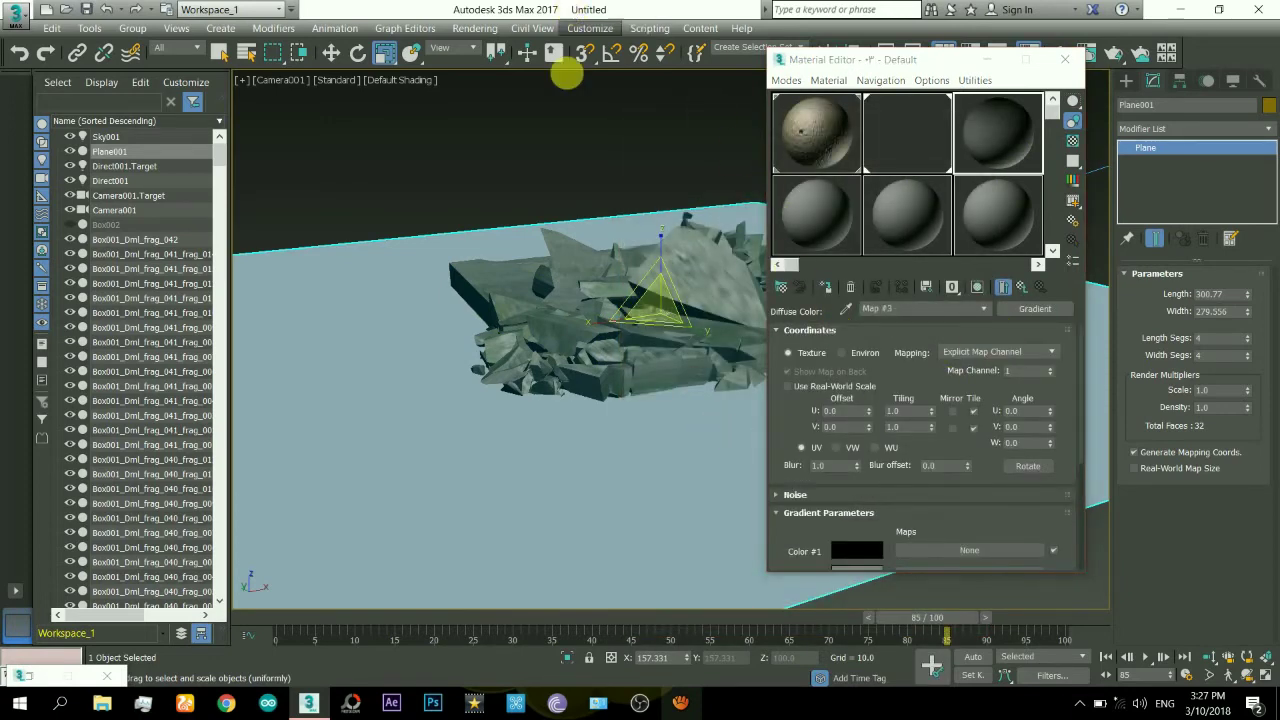
# - Drag the gradient into the environment background as an instance
pyautogui.press('8')
pyautogui.moveTo(830, 172); pyautogui.dragTo(389, 131)
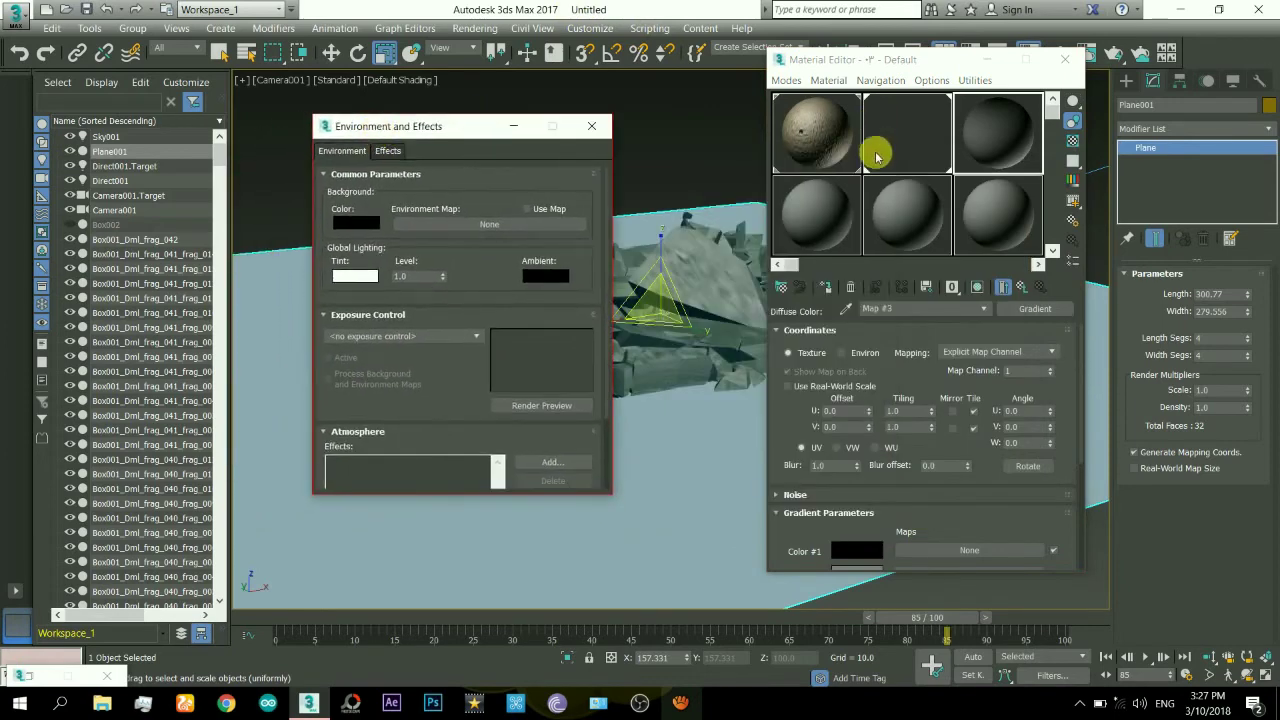
pyautogui.click(977, 385)
pyautogui.scroll(-1, 975, 382)
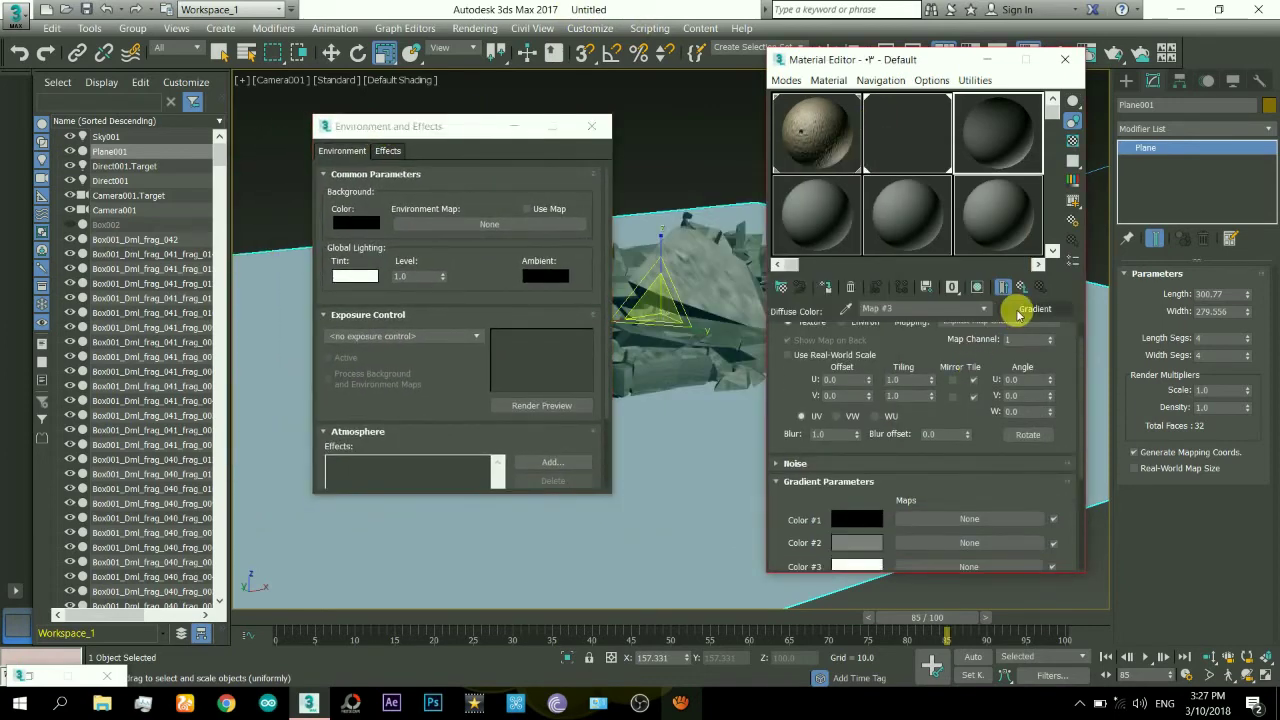
pyautogui.moveTo(517, 222); pyautogui.dragTo(515, 223)
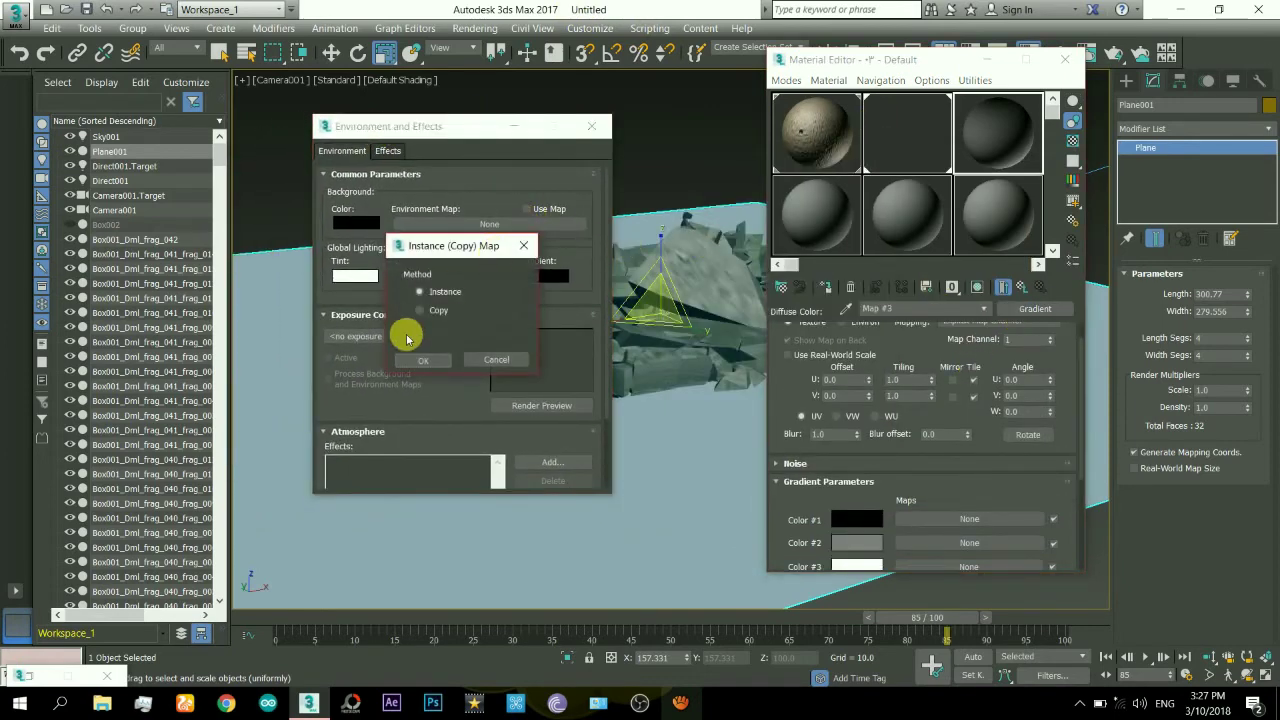
pyautogui.click(424, 360)
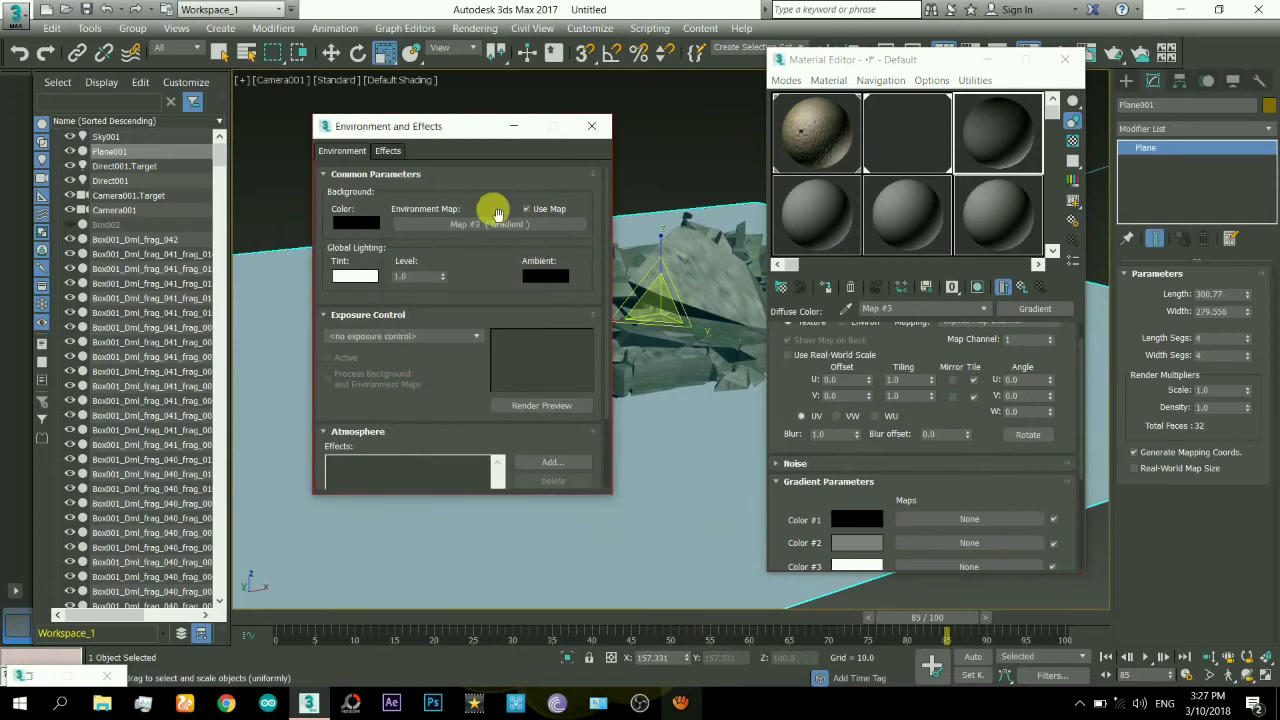
# - Set the viewport background to show the environment background
pyautogui.click(387, 84)
pyautogui.moveTo(487, 268)
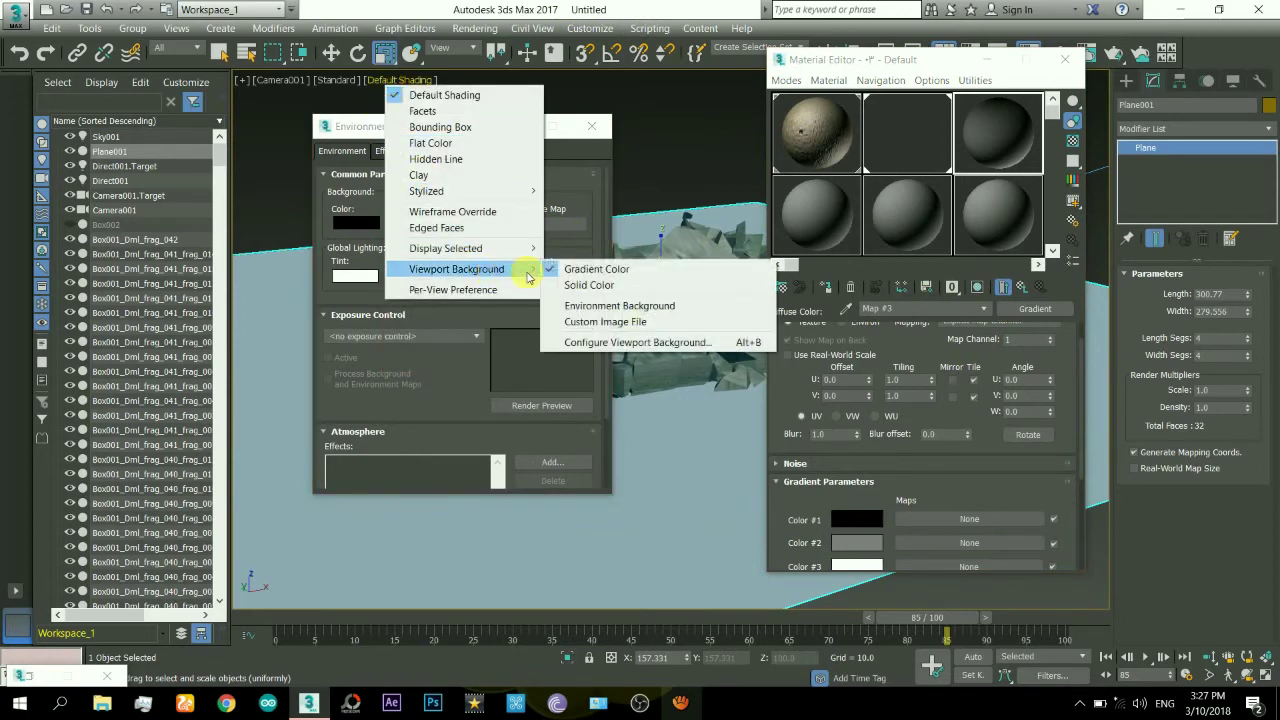
pyautogui.click(600, 310)
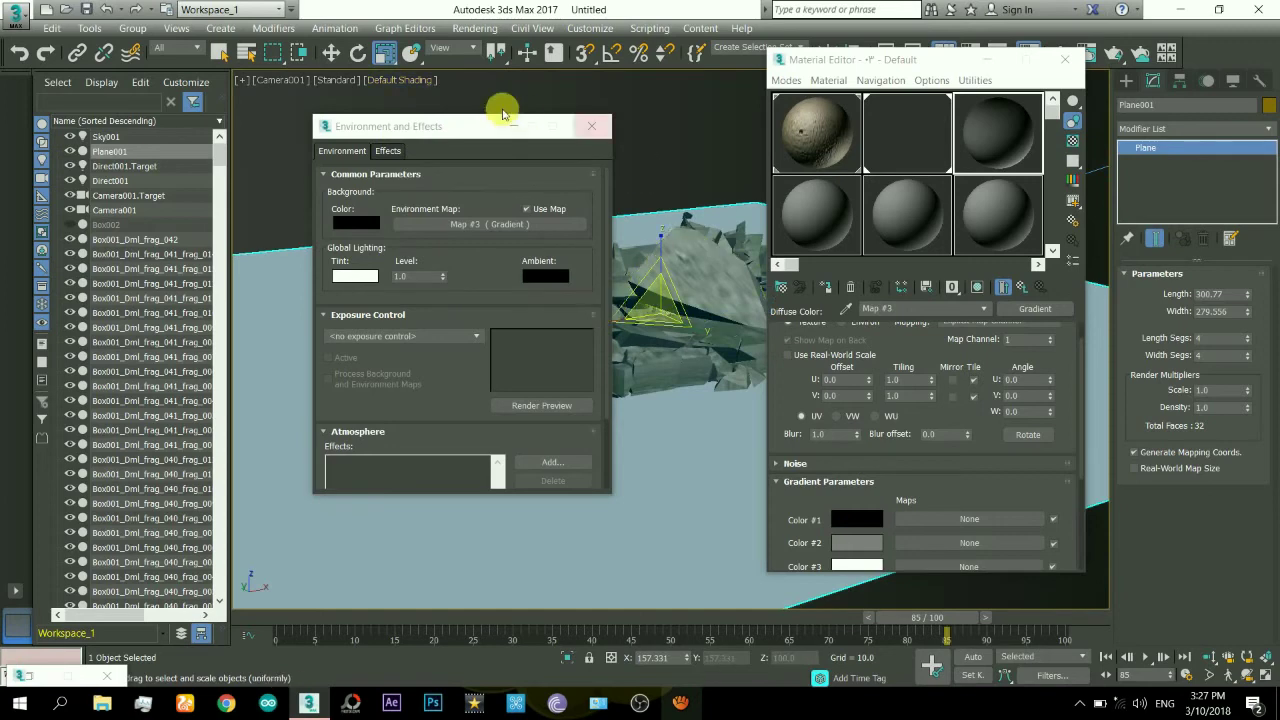
pyautogui.moveTo(993, 425)
pyautogui.mouseDown()
pyautogui.moveTo(986, 343)
pyautogui.moveTo(999, 436)
pyautogui.mouseUp()
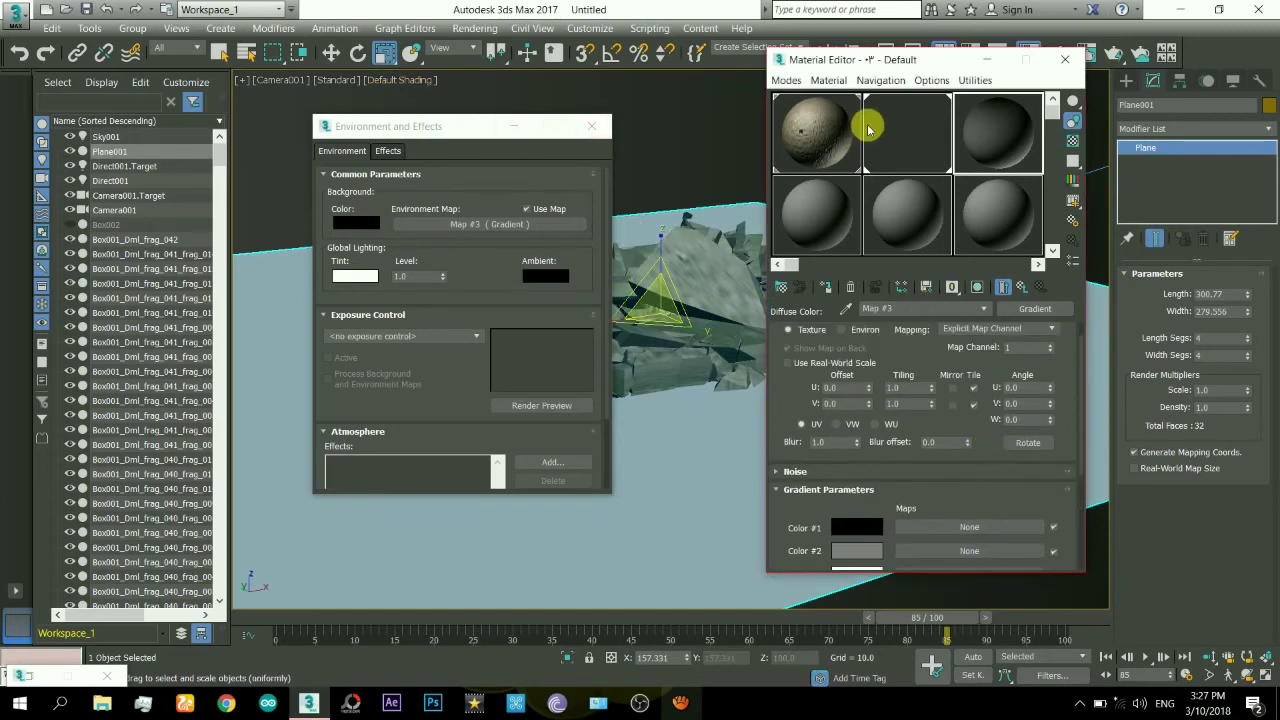
# - Map the gradient as Environ/Screen, preview it in its slot, and close Environment settings
pyautogui.moveTo(878, 72); pyautogui.dragTo(831, 181)
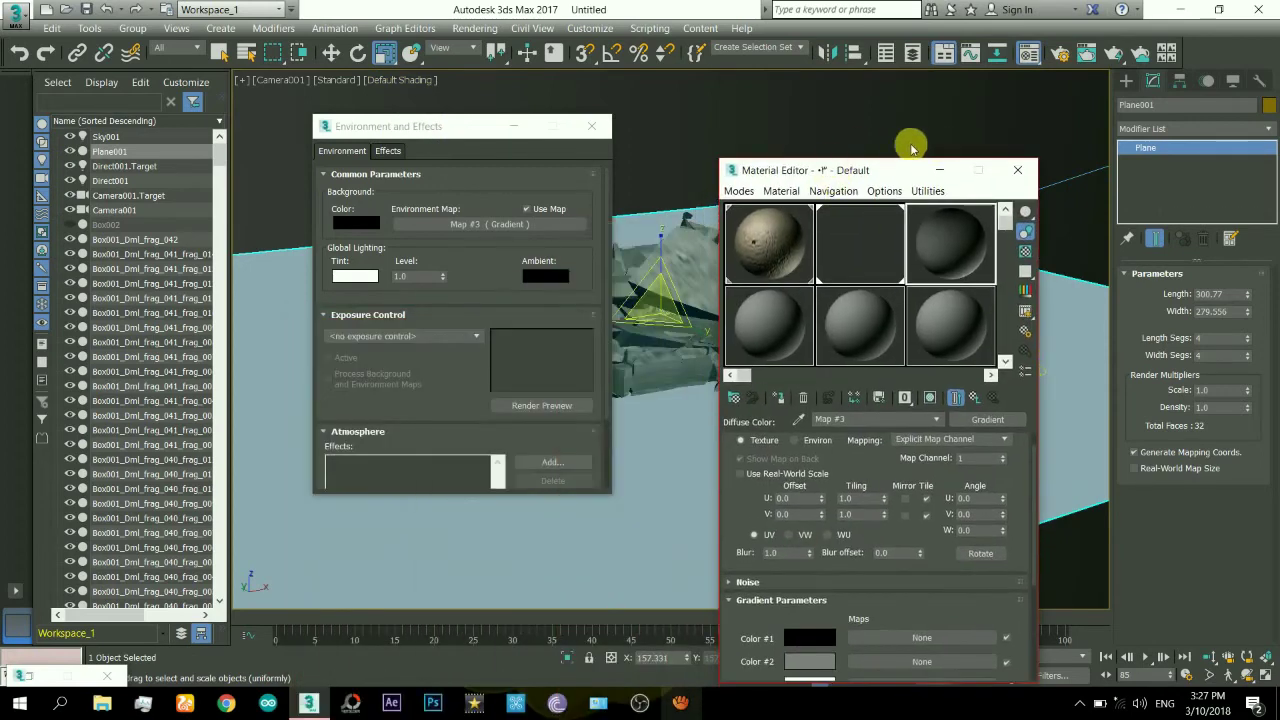
pyautogui.click(796, 440)
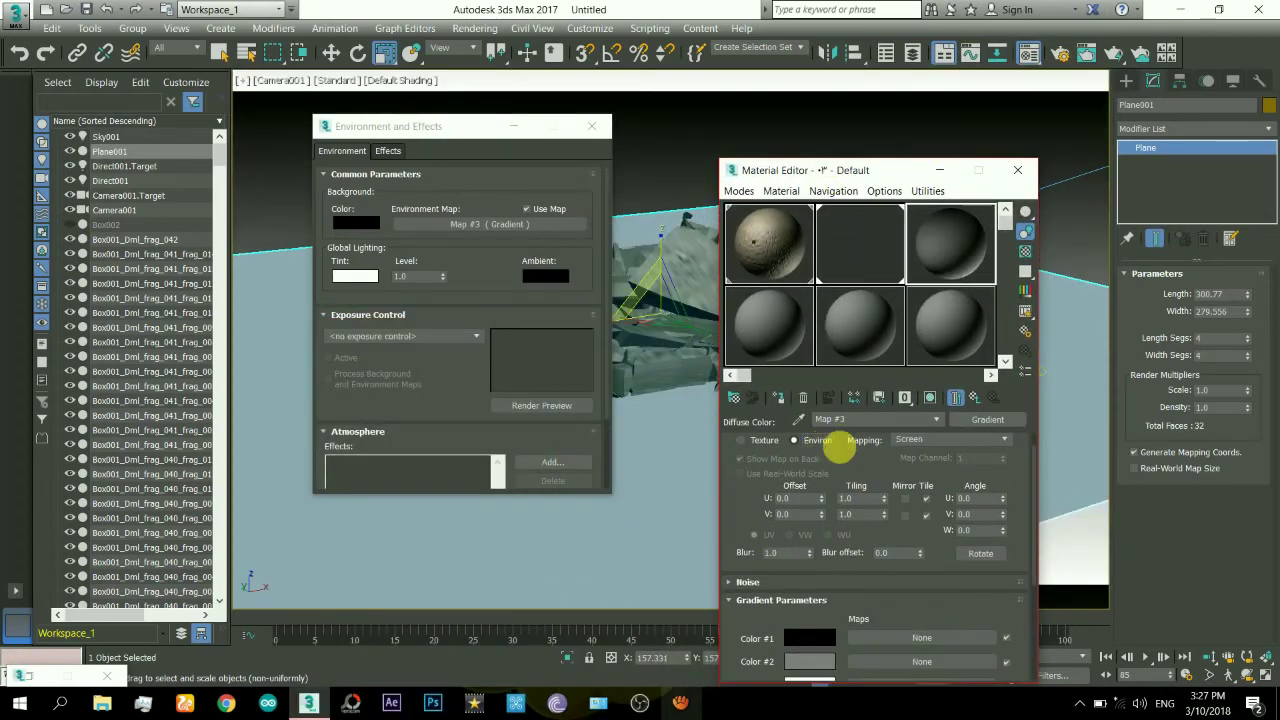
pyautogui.moveTo(871, 171); pyautogui.dragTo(1221, 377)
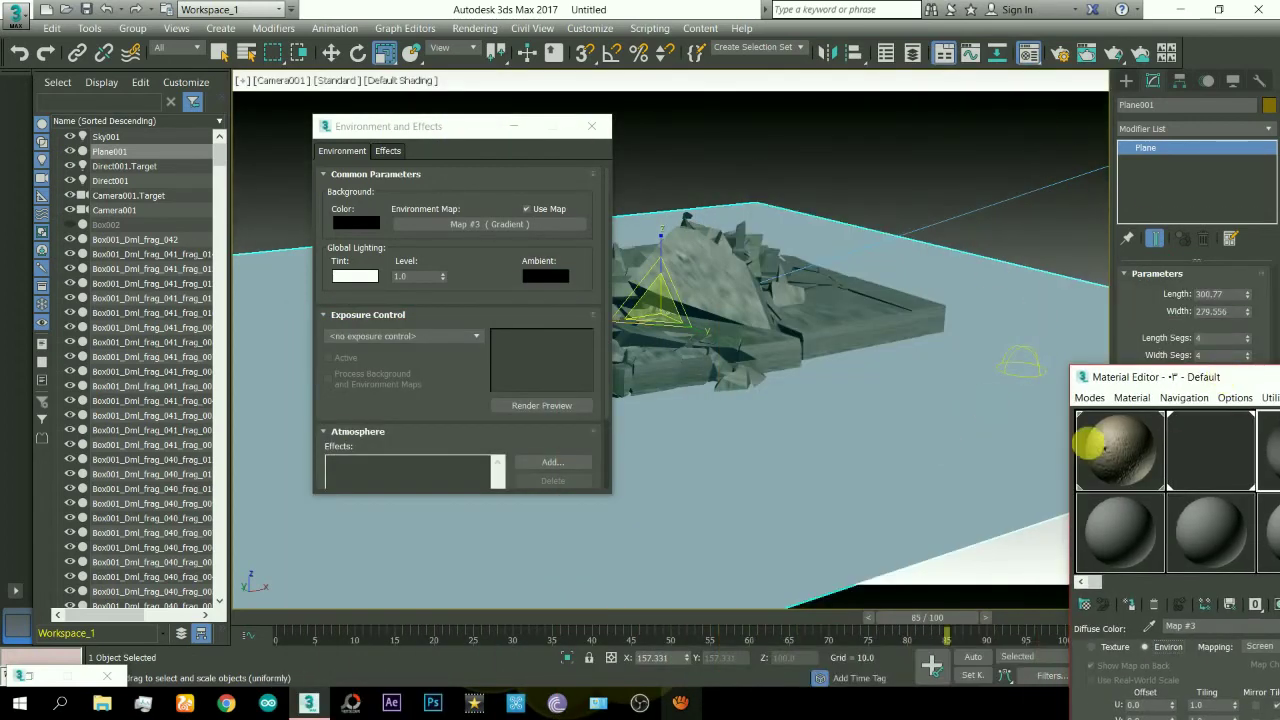
pyautogui.moveTo(1128, 386); pyautogui.dragTo(692, 172)
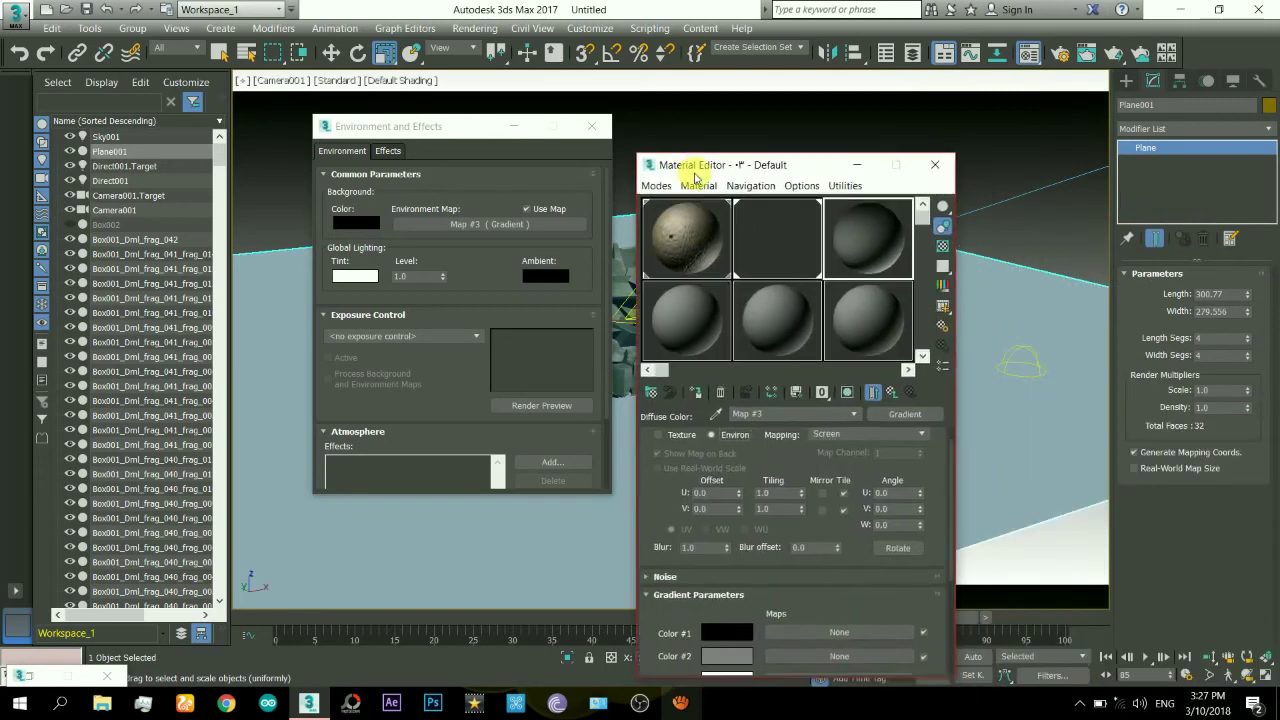
pyautogui.click(867, 391)
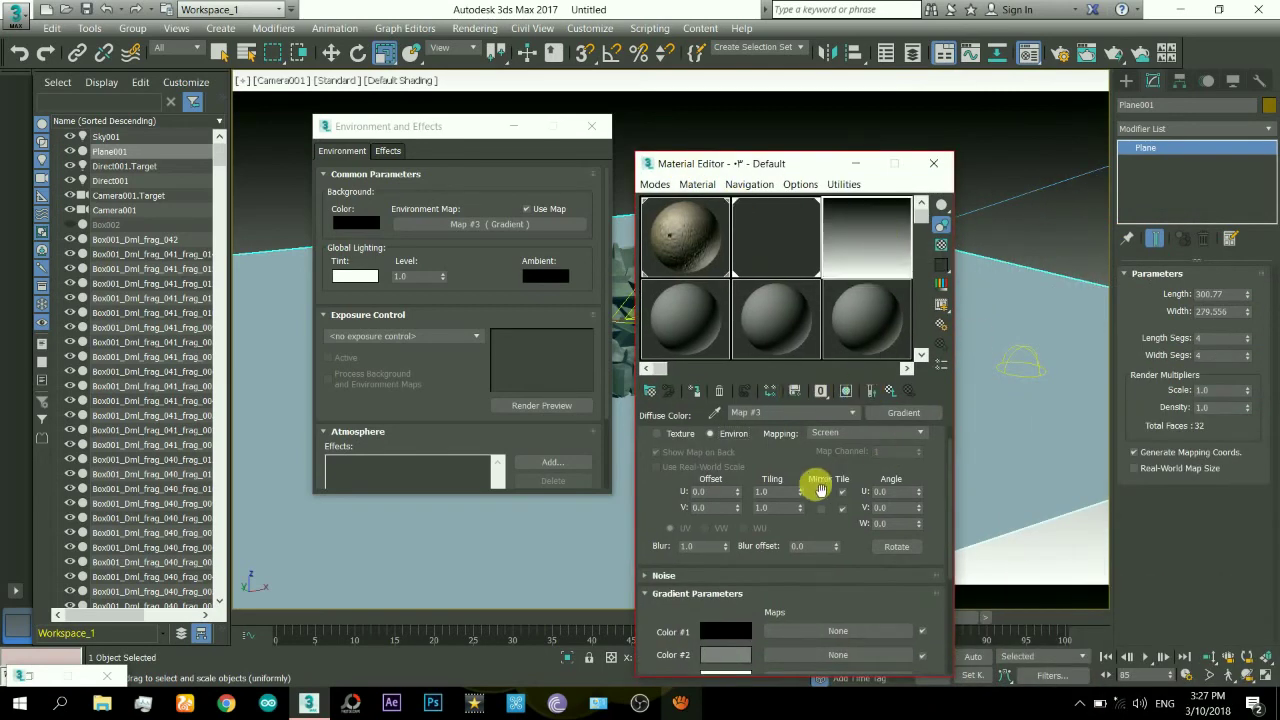
pyautogui.click(592, 126)
# - Change gradient Color #3 to a darker grey, deselect the plane, and render Camera001
pyautogui.moveTo(733, 162); pyautogui.dragTo(366, 84)
pyautogui.scroll(-3, 370, 430)
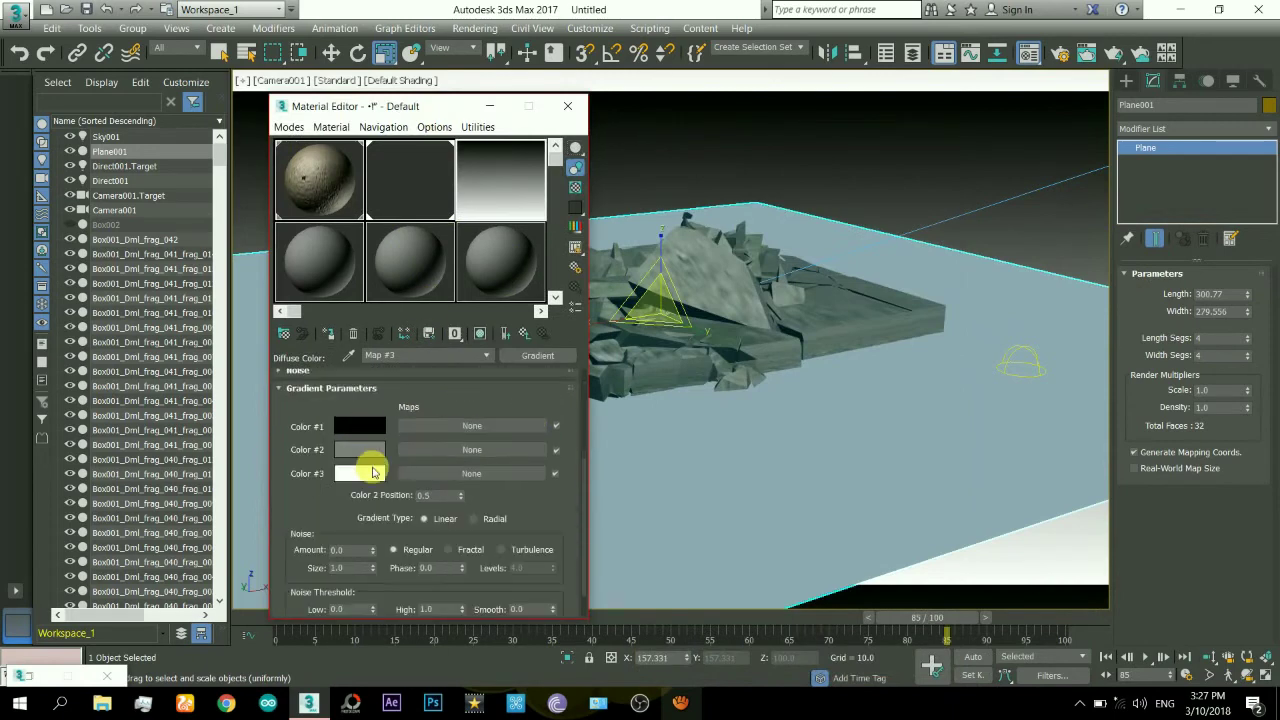
pyautogui.click(365, 473)
pyautogui.click(574, 240)
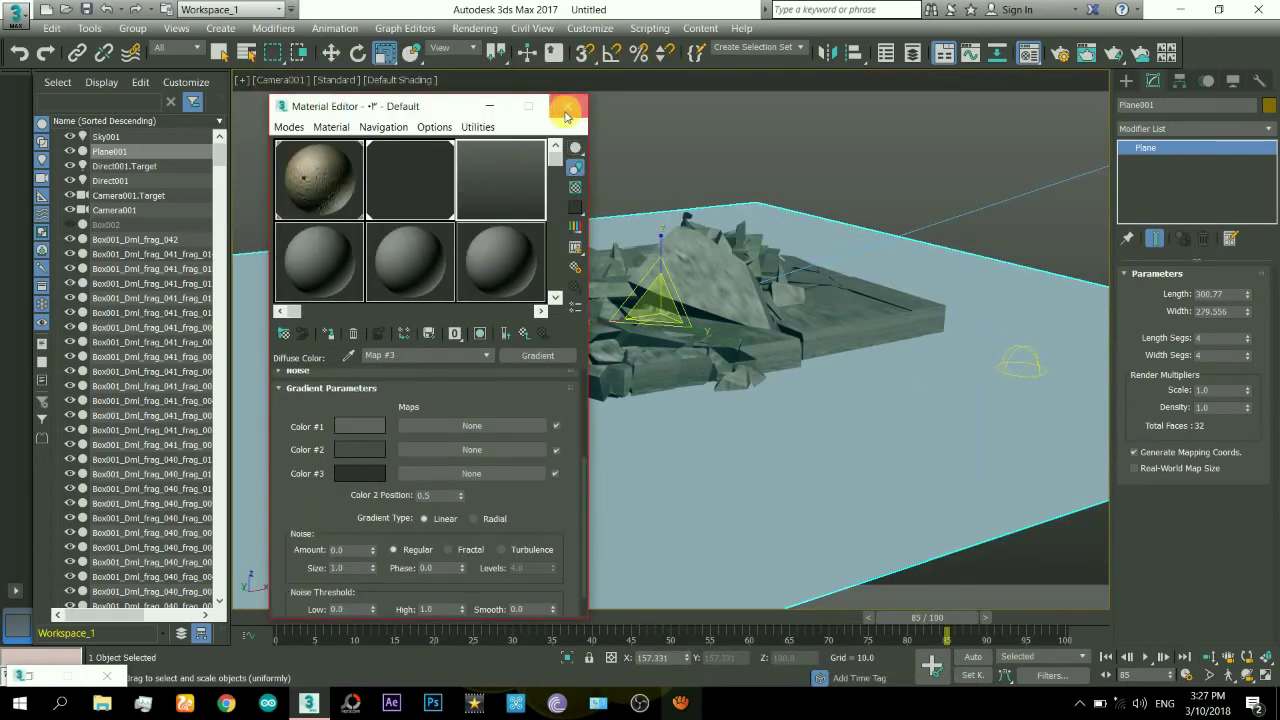
pyautogui.click(580, 103)
pyautogui.click(693, 135)
pyautogui.hotkey('shift', 'q')
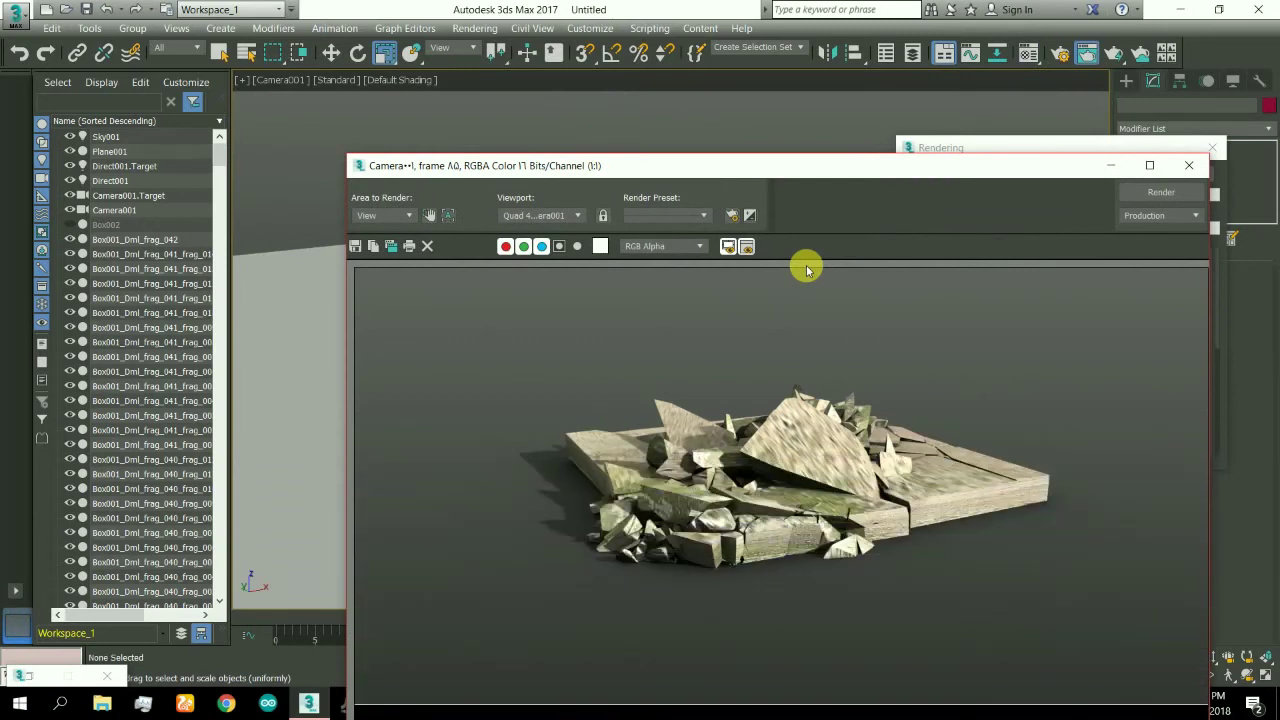
# - Close the render and orbit Camera001 down to a low, side-on view of the debris
pyautogui.click(1188, 165)
pyautogui.click(1246, 675)
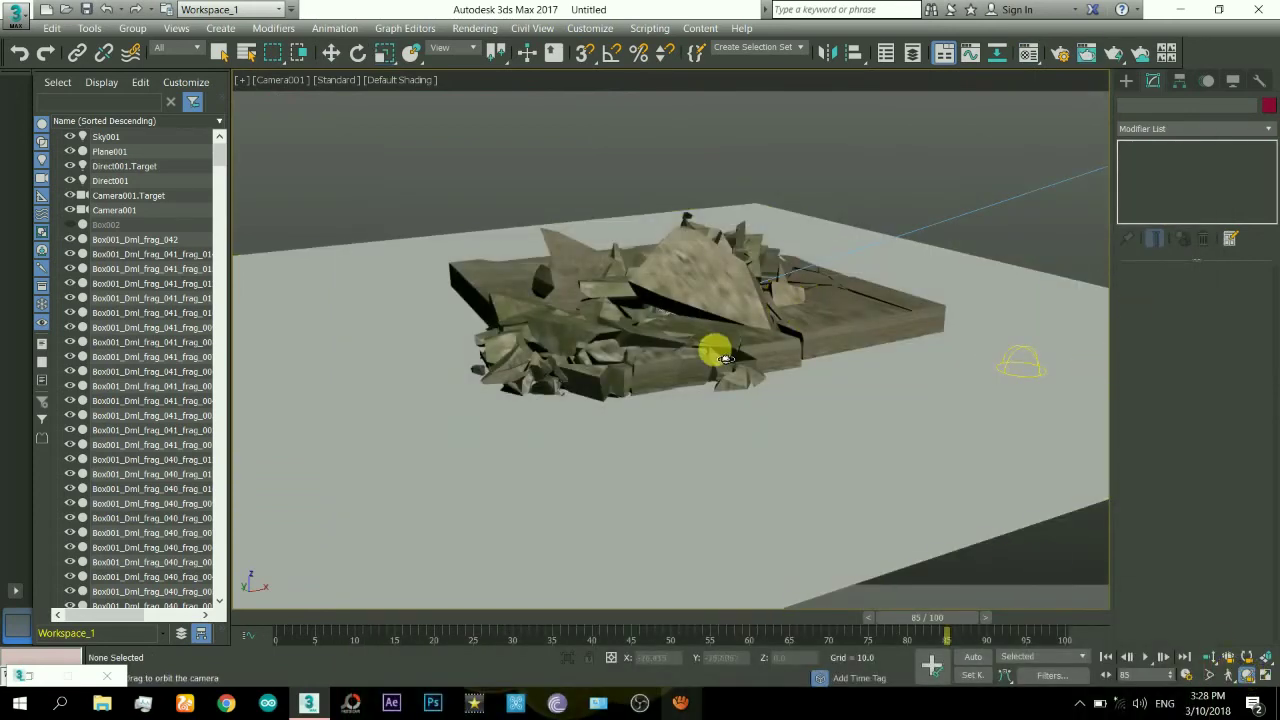
pyautogui.moveTo(714, 349); pyautogui.dragTo(909, 499)
pyautogui.moveTo(712, 486); pyautogui.dragTo(748, 464)
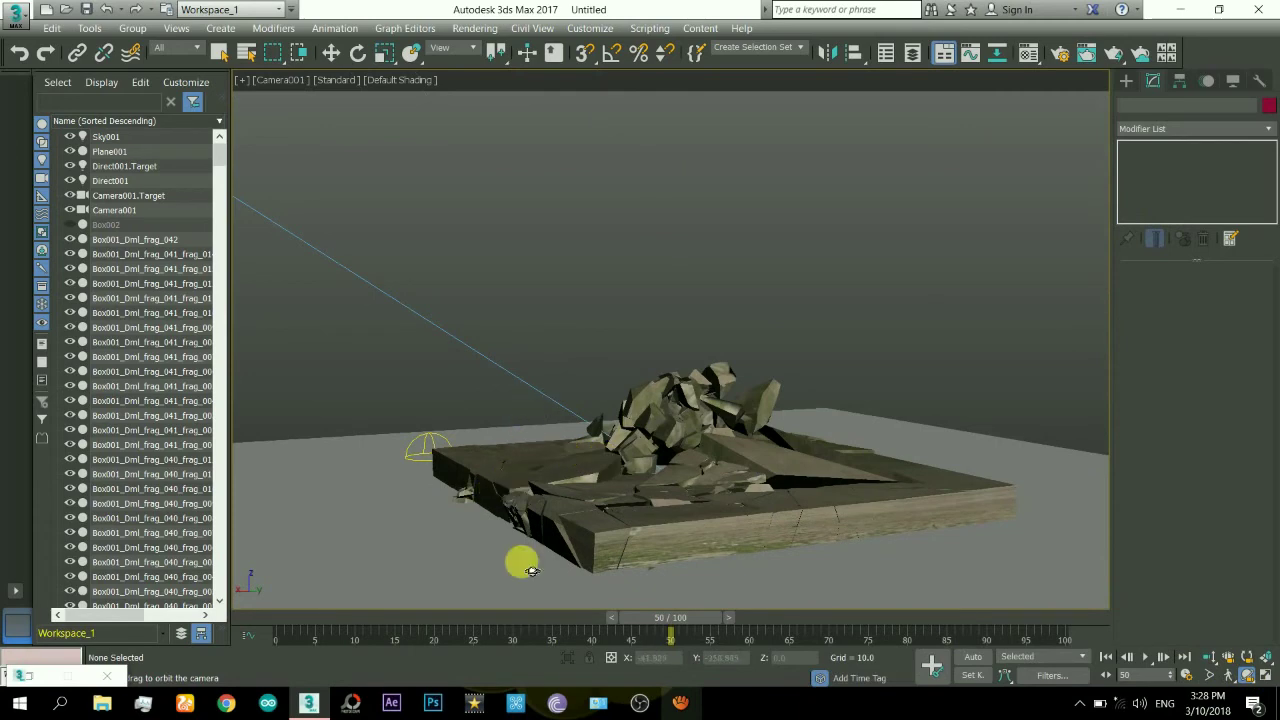
# - Stop playback, render the current frame, and close the frame window
pyautogui.click(1145, 661)
pyautogui.hotkey('shift', 'q')
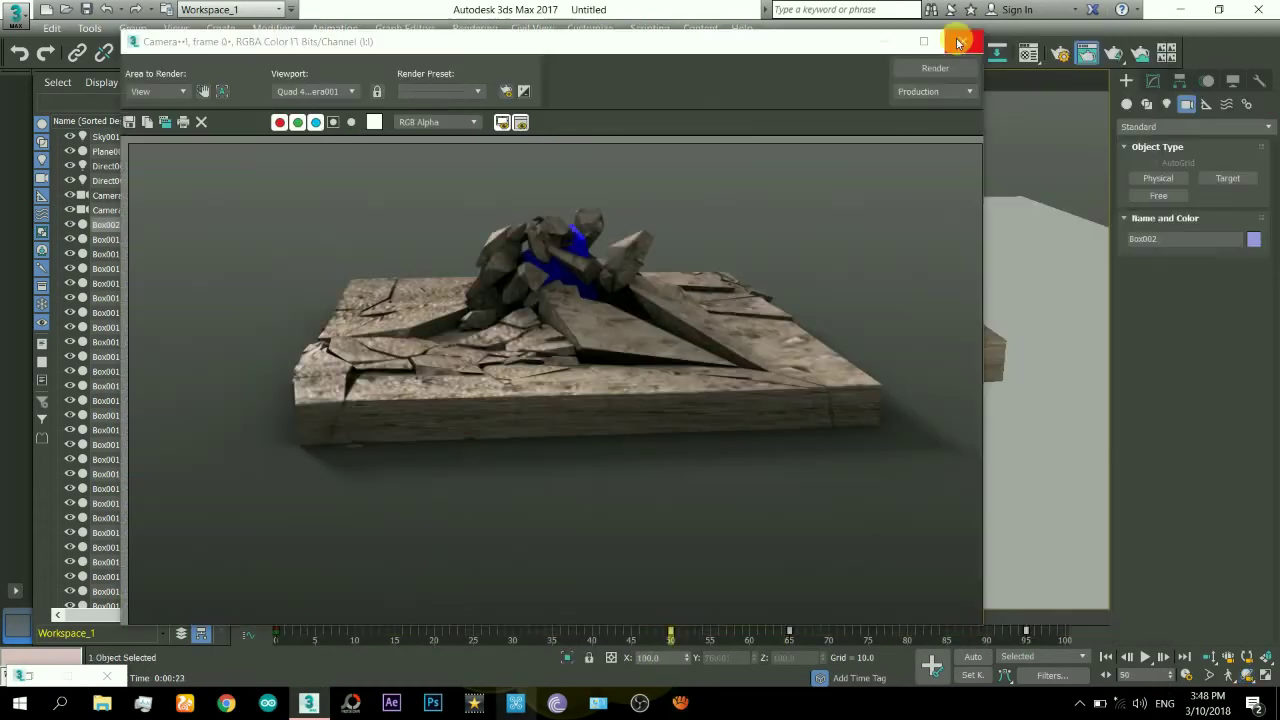
pyautogui.click(960, 42)
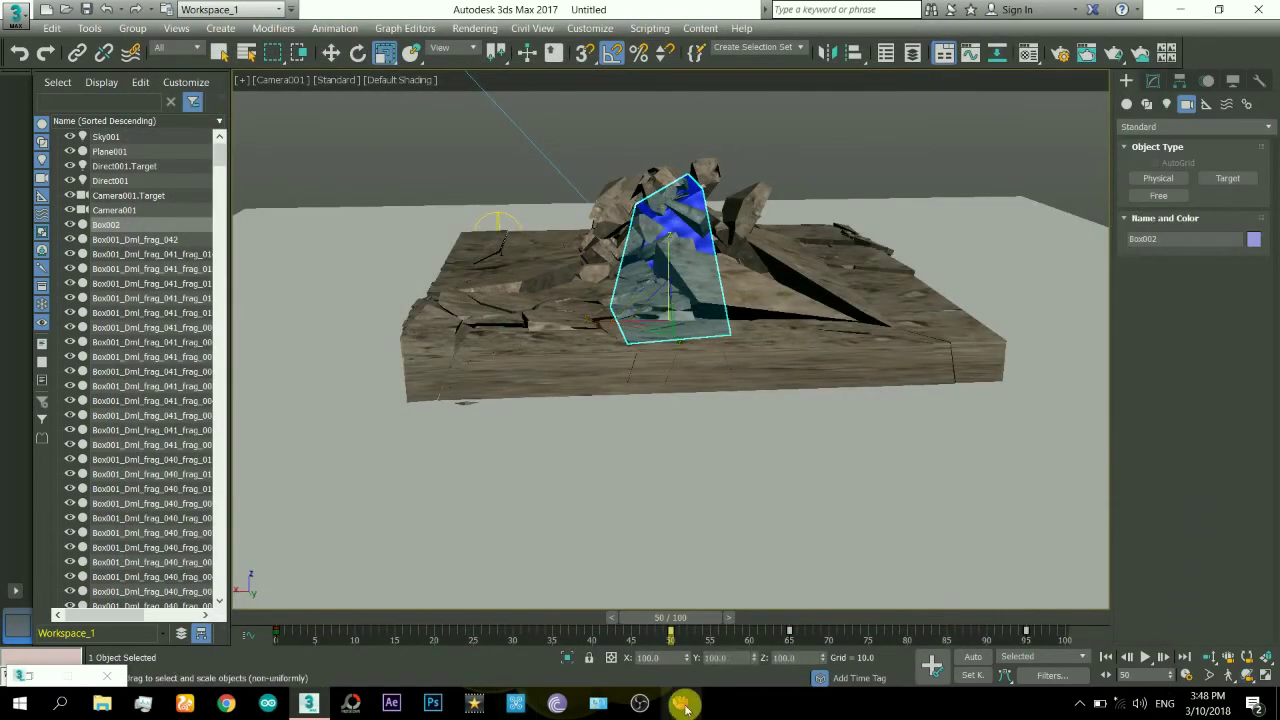
# - Open Render Setup and bring its Render Output options into view
pyautogui.press('r')
pyautogui.click(483, 27)
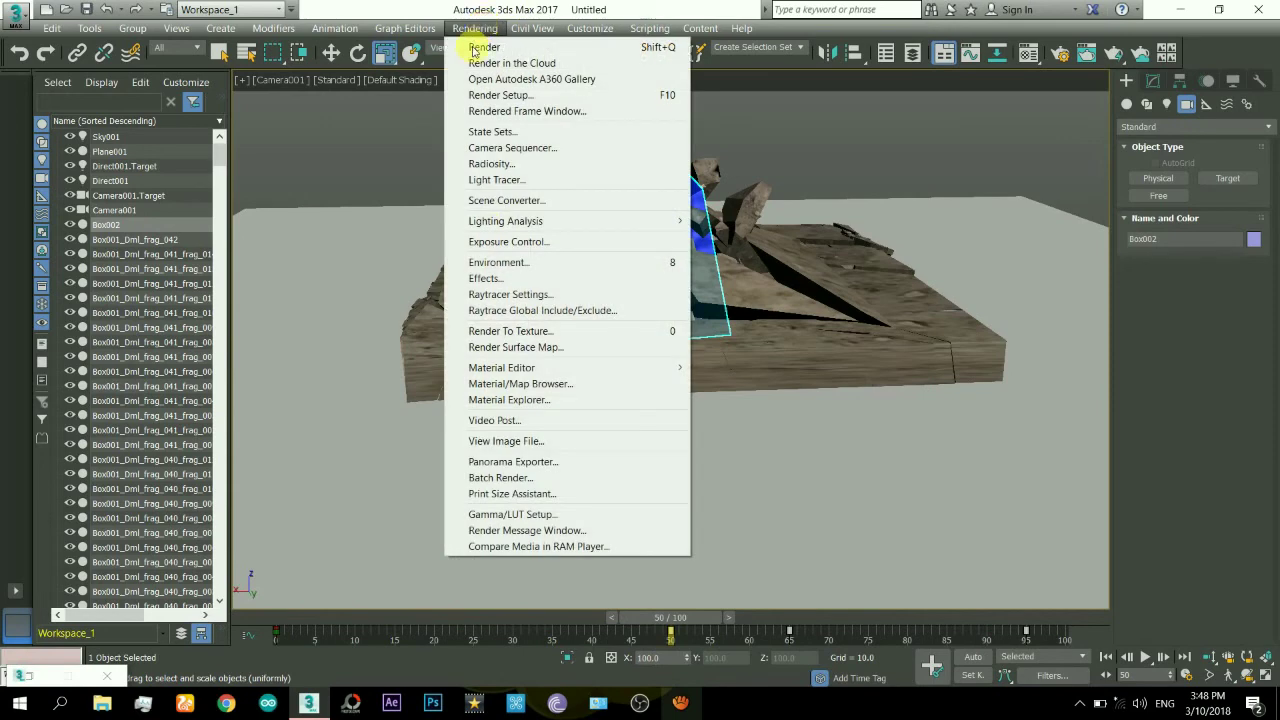
pyautogui.click(505, 97)
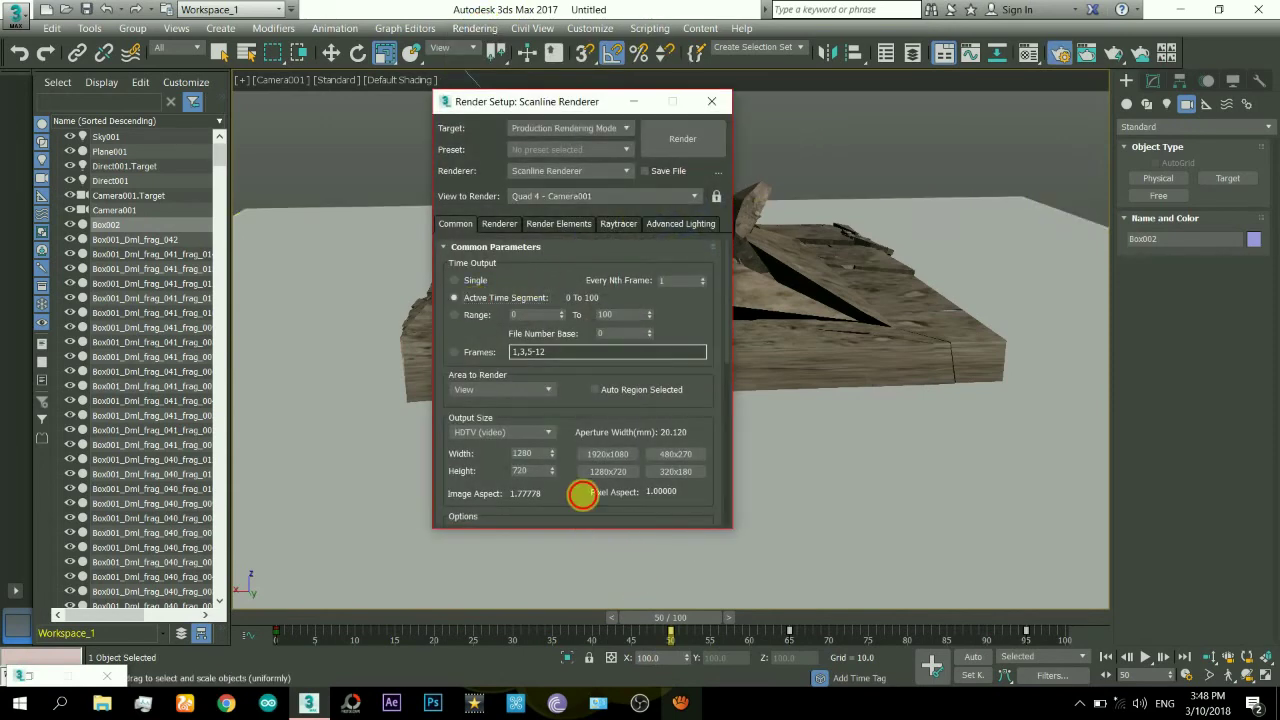
pyautogui.moveTo(586, 491); pyautogui.dragTo(575, 242)
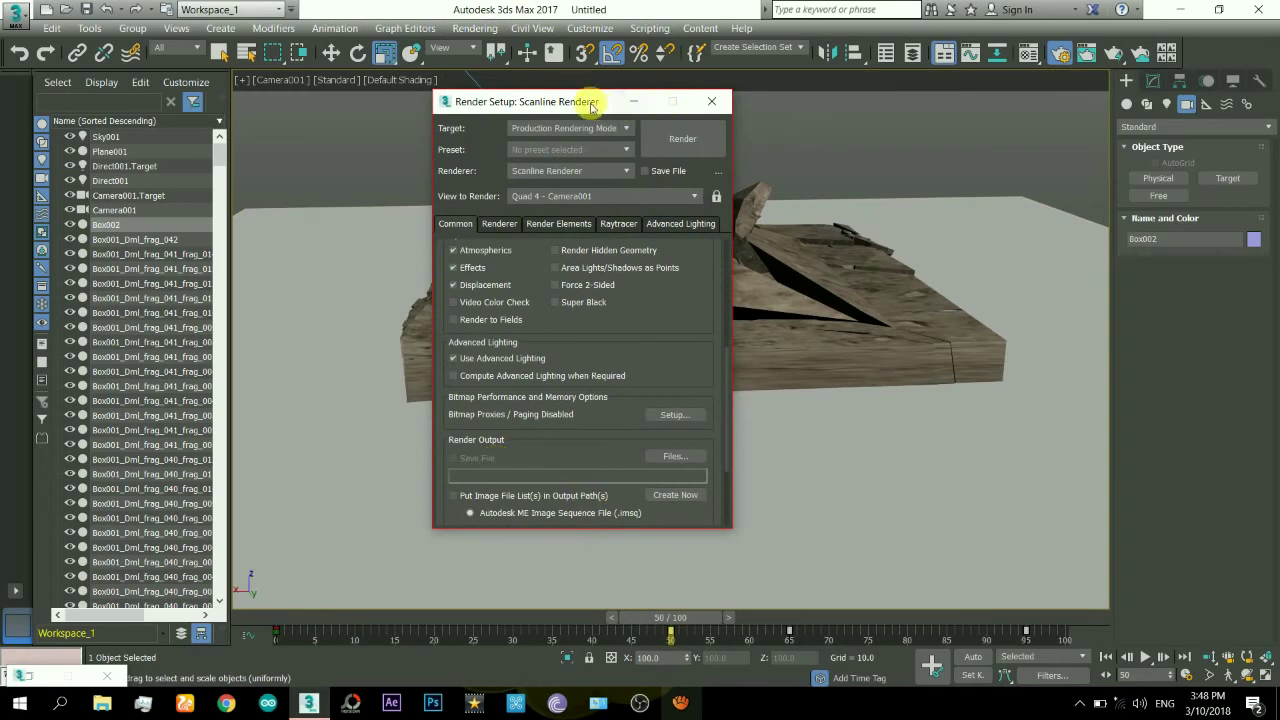
pyautogui.moveTo(591, 107); pyautogui.dragTo(696, 109)
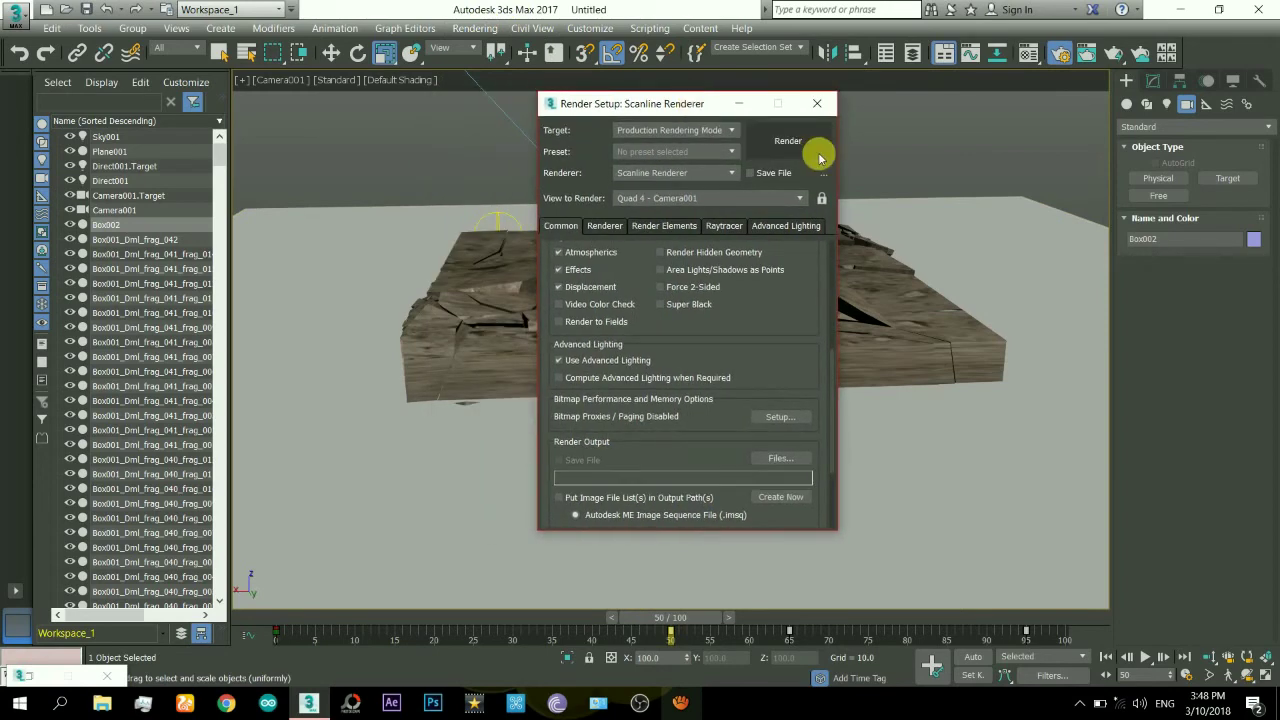
# - Set the render output to the AVI file tut.avi in renderoutput and start rendering
pyautogui.click(778, 458)
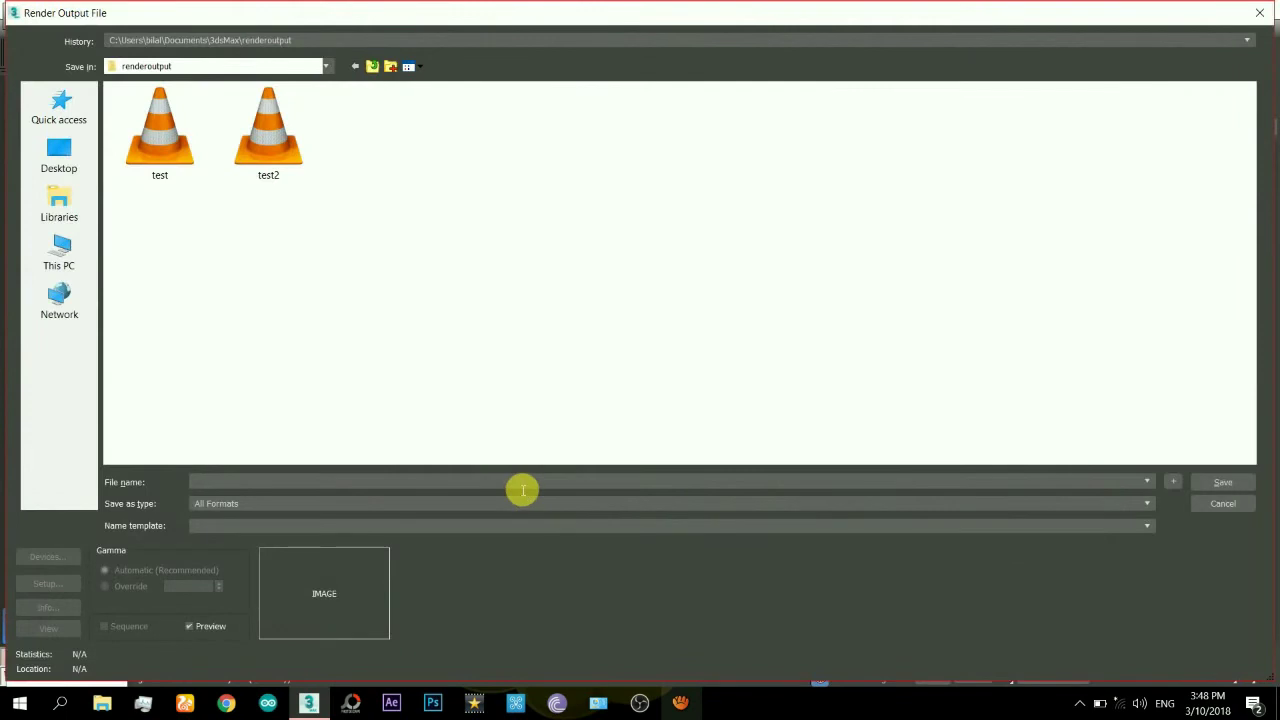
pyautogui.write('tuf')
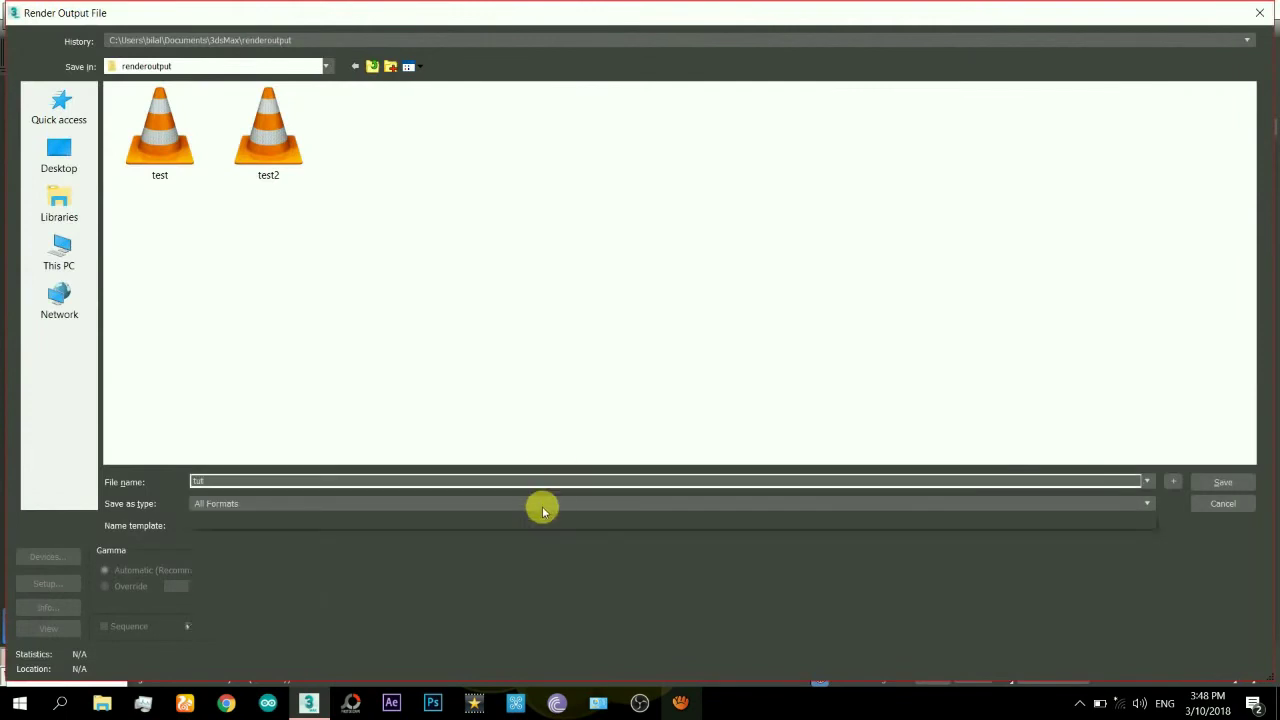
pyautogui.click(540, 505)
pyautogui.click(543, 528)
pyautogui.click(1218, 483)
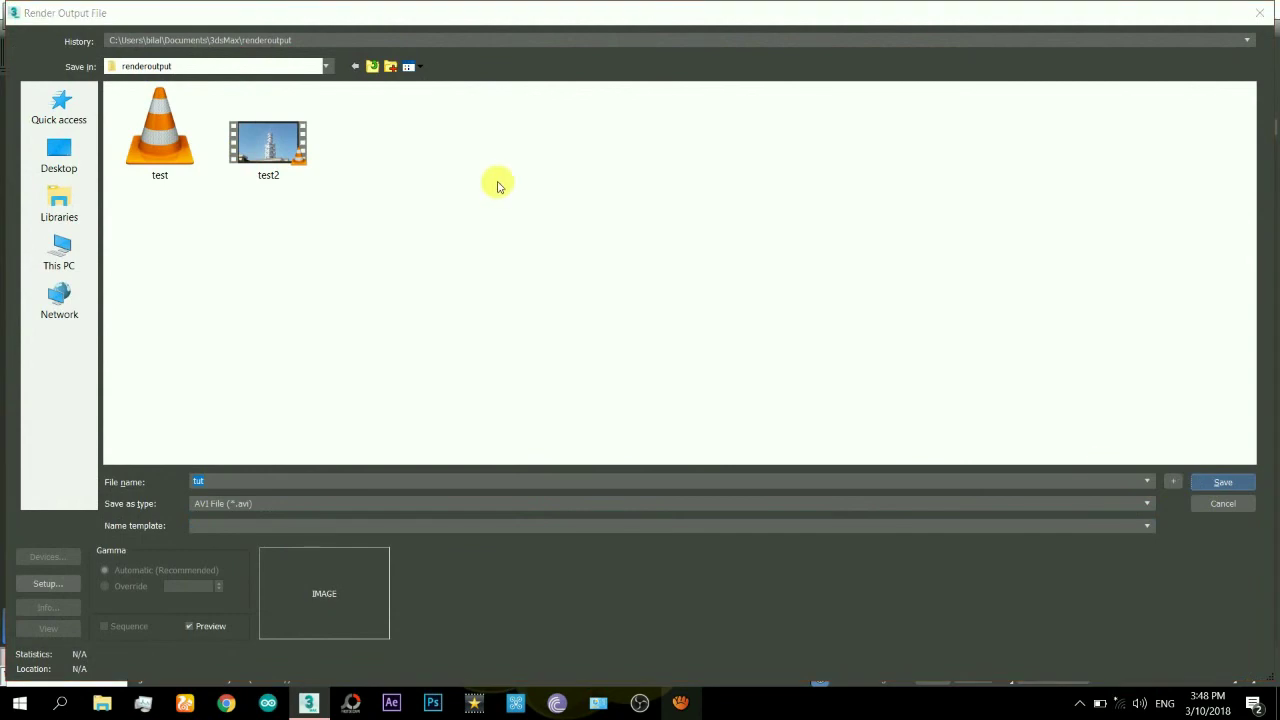
pyautogui.click(640, 428)
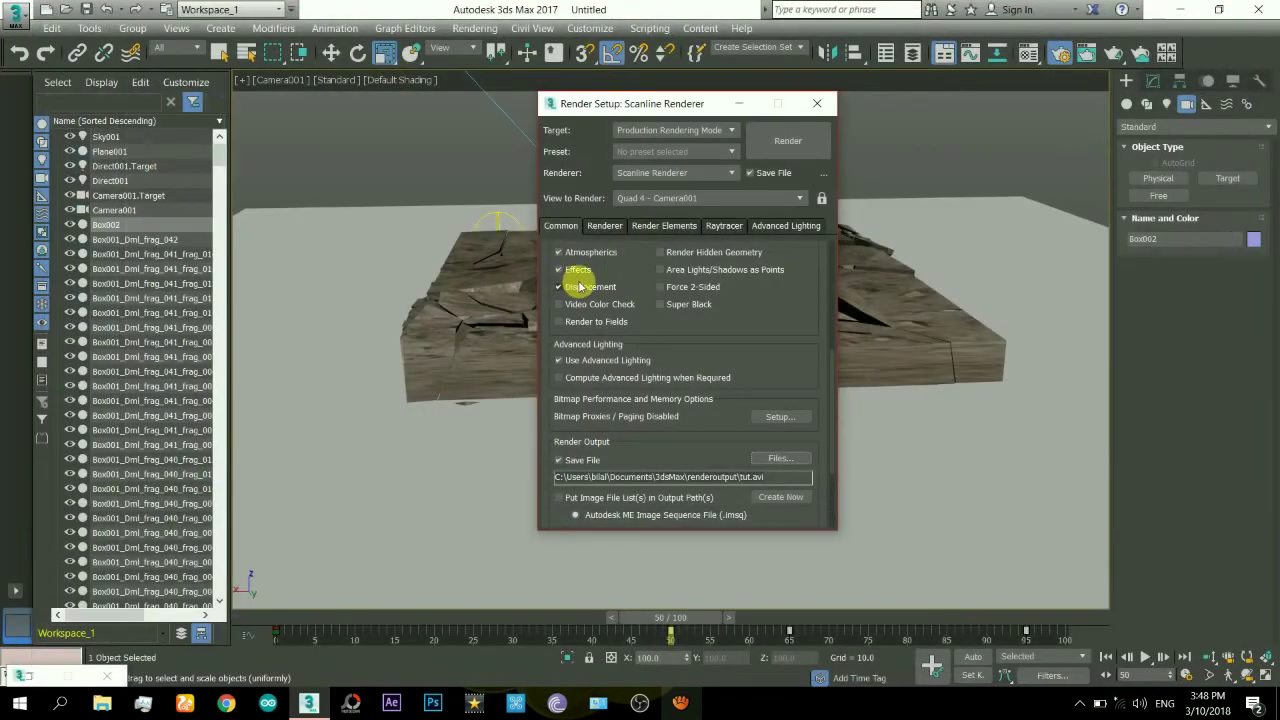
pyautogui.click(821, 133)
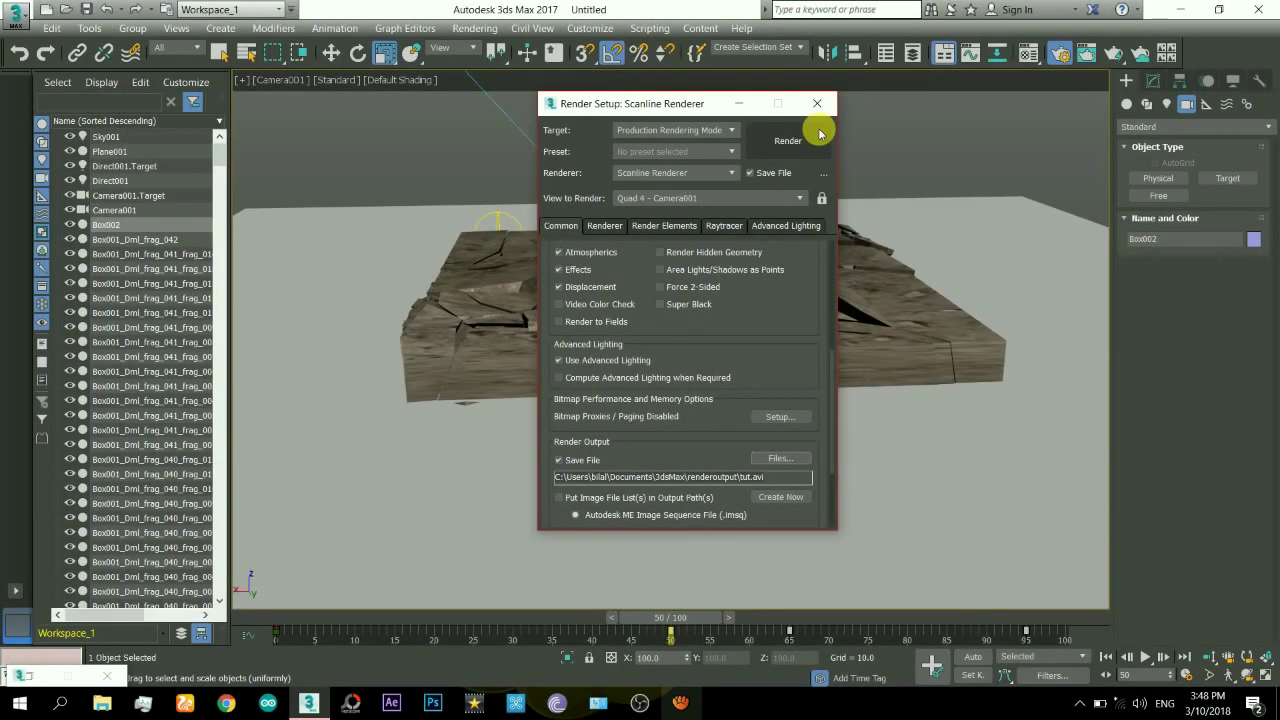